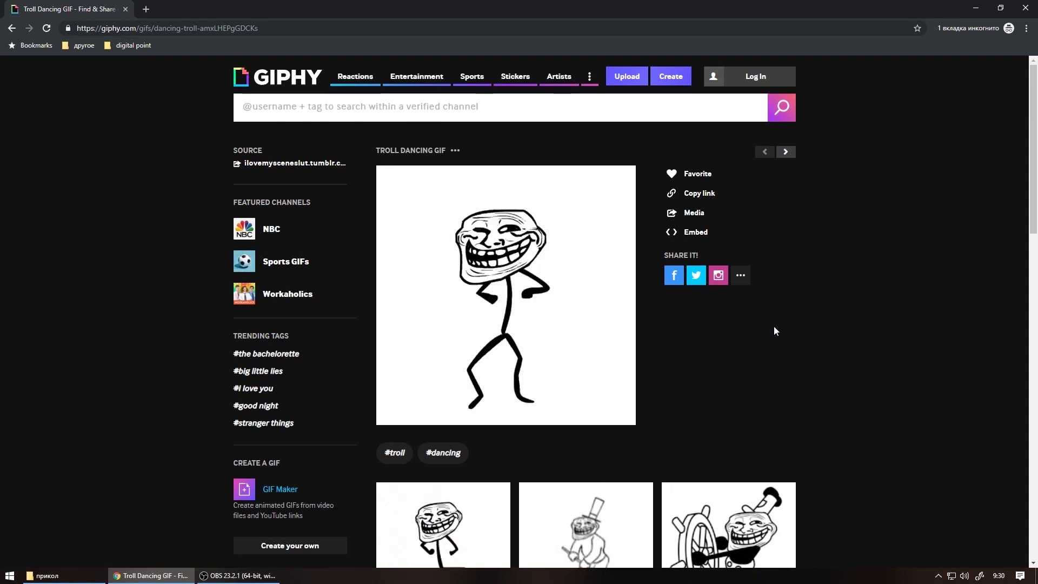
Highlight the site name in the browser's address bar, then return to the GIF page
{"action": "left_click", "coordinate": [105, 28]}
{"action": "left_click_drag", "start_coordinate": [104, 29], "coordinate": [134, 28]}
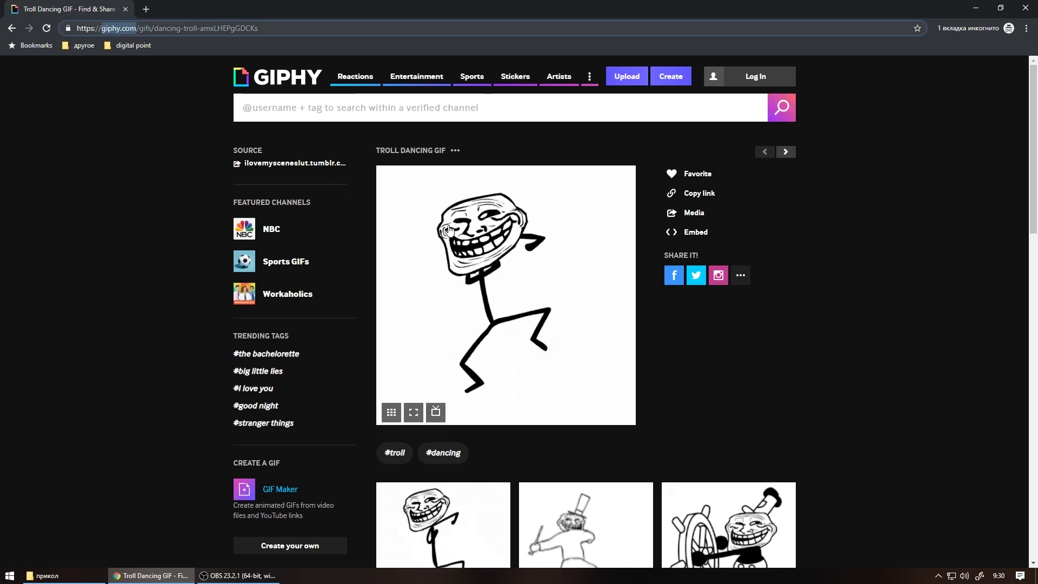
{"action": "left_click", "coordinate": [735, 413]}
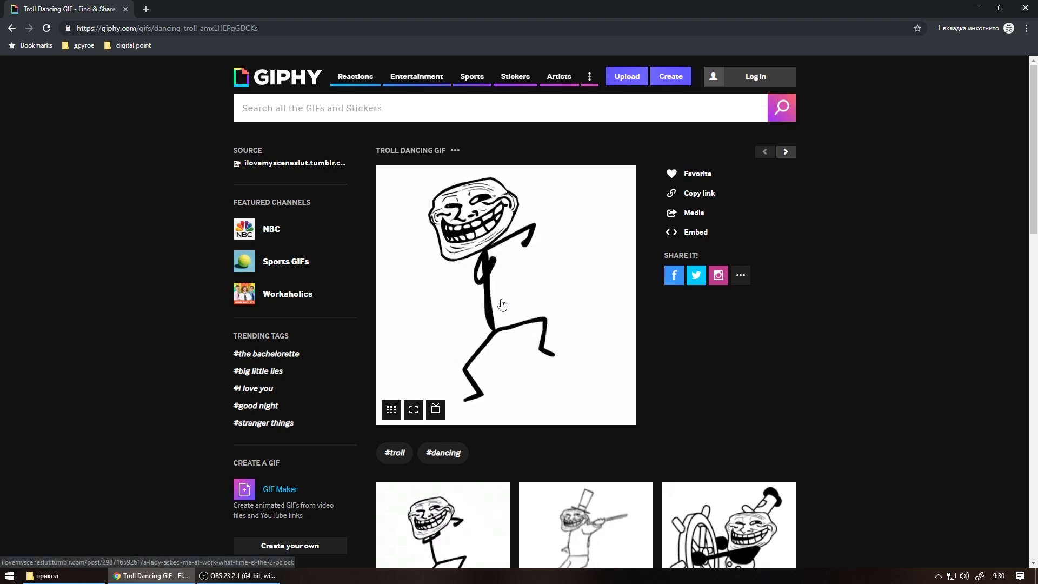
Save the dancing troll GIF from Giphy under the file name igor
{"action": "right_click", "coordinate": [494, 285]}
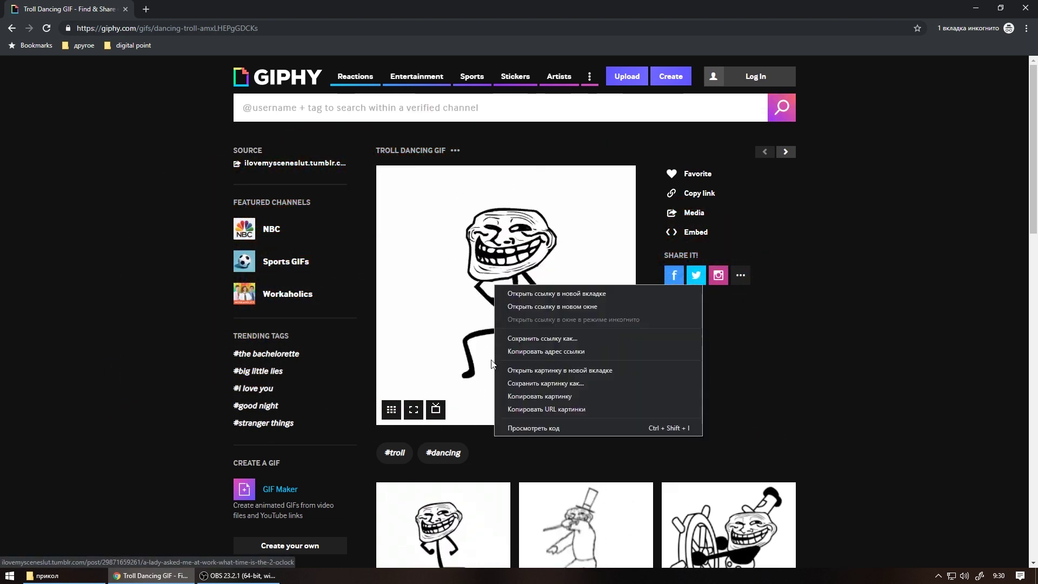
{"action": "left_click", "coordinate": [532, 384]}
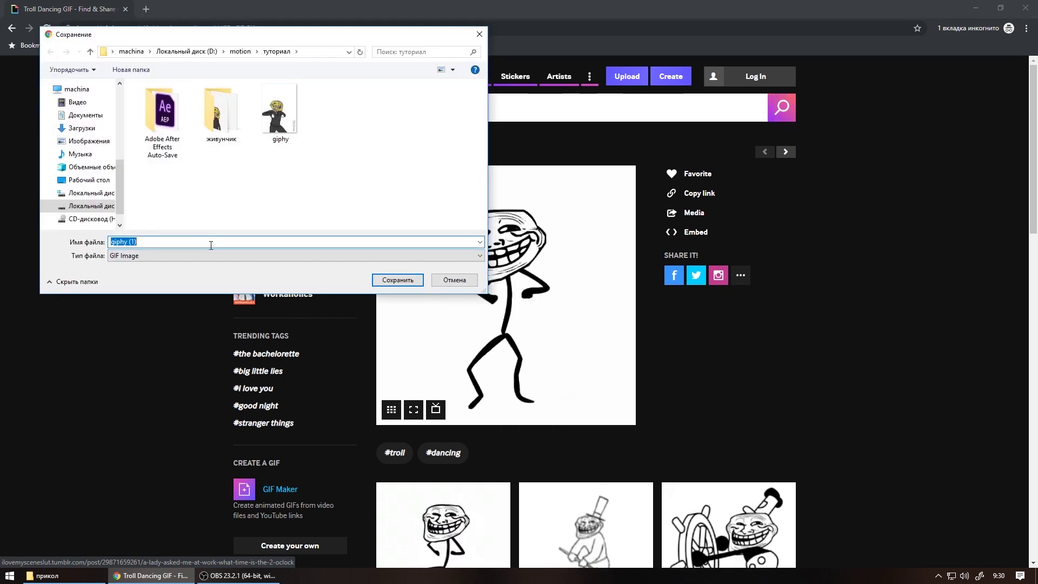
{"action": "type", "text": "igor"}
Confirm saving igor.gif, then open it from File Explorer in Adobe Photoshop CC
{"action": "key", "text": "Return"}
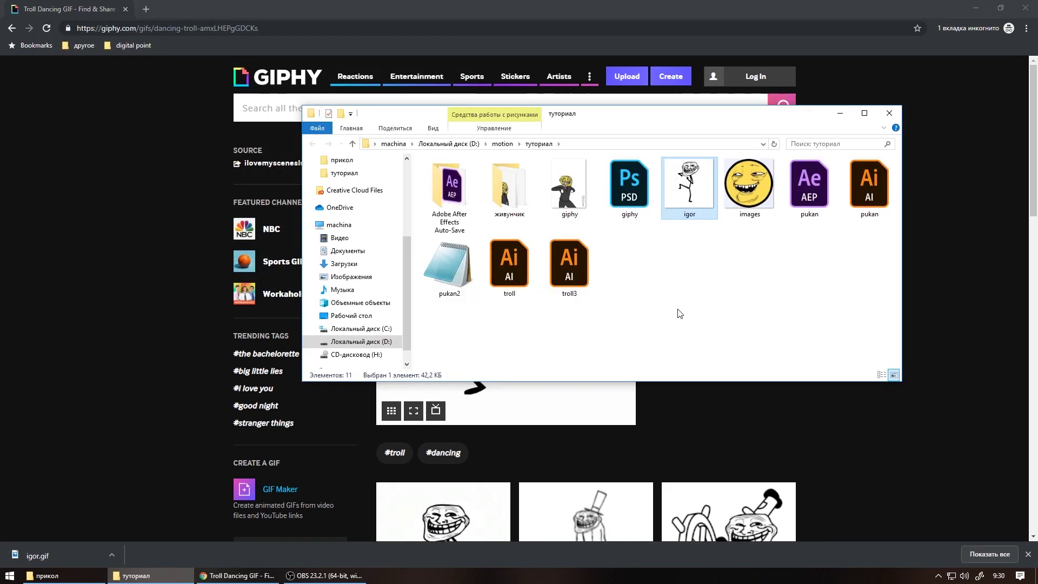
{"action": "right_click", "coordinate": [683, 189]}
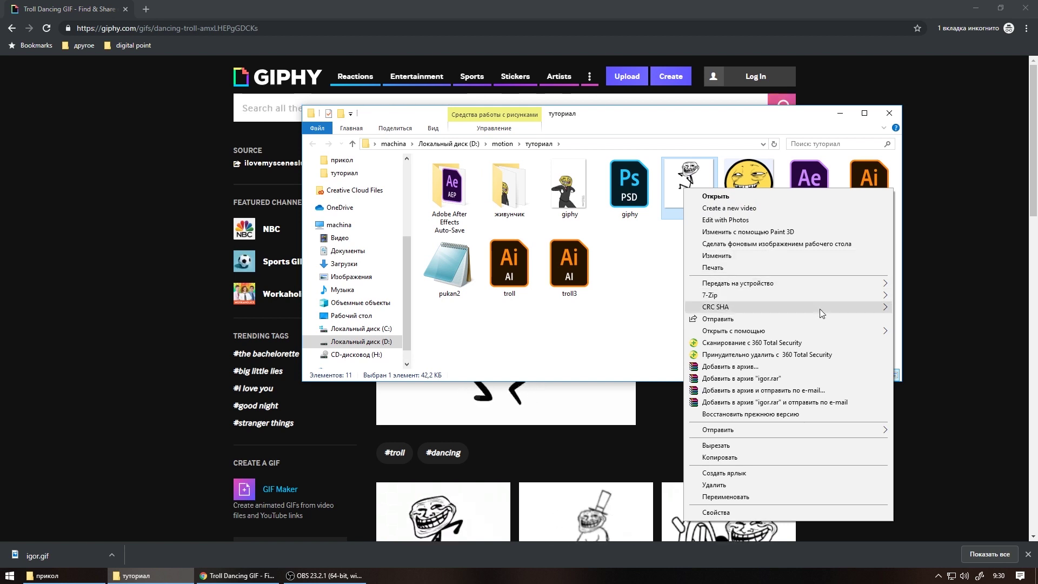
{"action": "mouse_move", "coordinate": [825, 330]}
{"action": "left_click", "coordinate": [930, 332]}
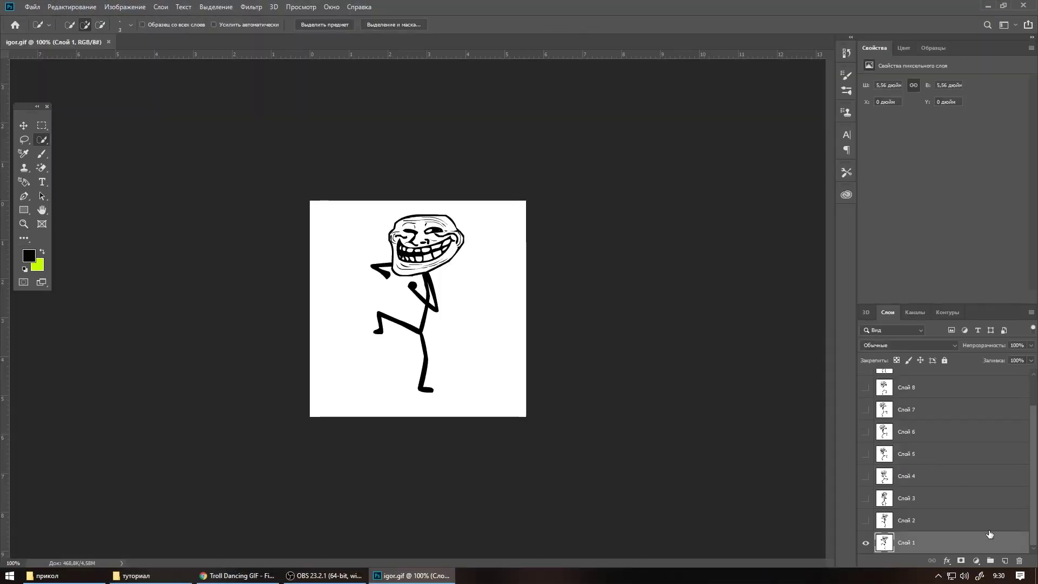
Select the troll figure on Слой 1, zooming in and Alt-subtracting stray areas around the face
{"action": "mouse_move", "coordinate": [1034, 488]}
{"action": "left_mouse_down"}
{"action": "mouse_move", "coordinate": [1028, 421]}
{"action": "mouse_move", "coordinate": [1033, 521]}
{"action": "left_mouse_up"}
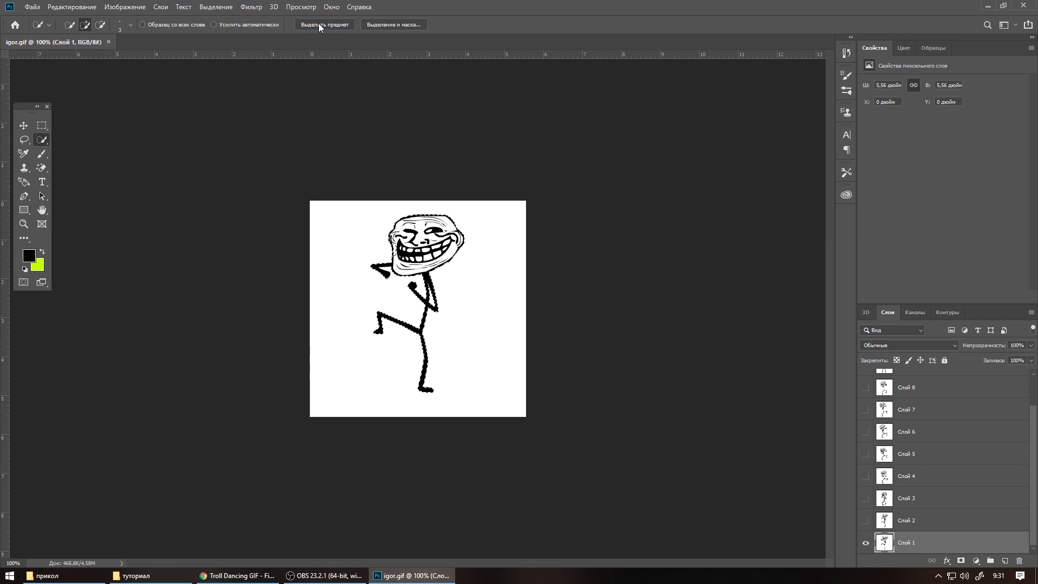
{"action": "scroll", "coordinate": [449, 294], "scroll_direction": "up", "scroll_amount": 3}
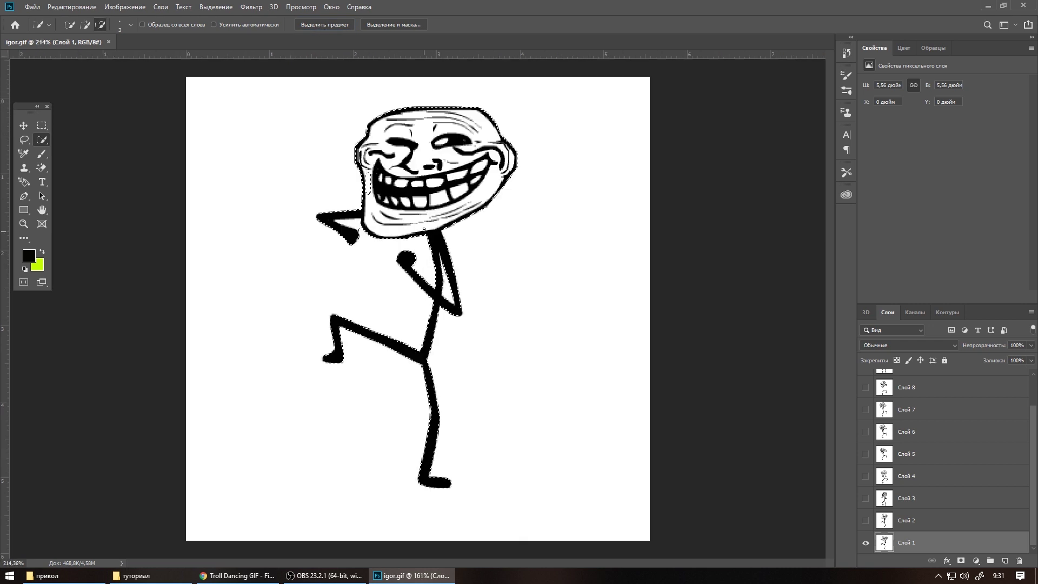
{"action": "scroll", "coordinate": [449, 294], "scroll_direction": "up", "scroll_amount": 2}
{"action": "scroll", "coordinate": [385, 152], "scroll_direction": "down", "scroll_amount": 1}
{"action": "scroll", "coordinate": [386, 152], "scroll_direction": "up", "scroll_amount": 3}
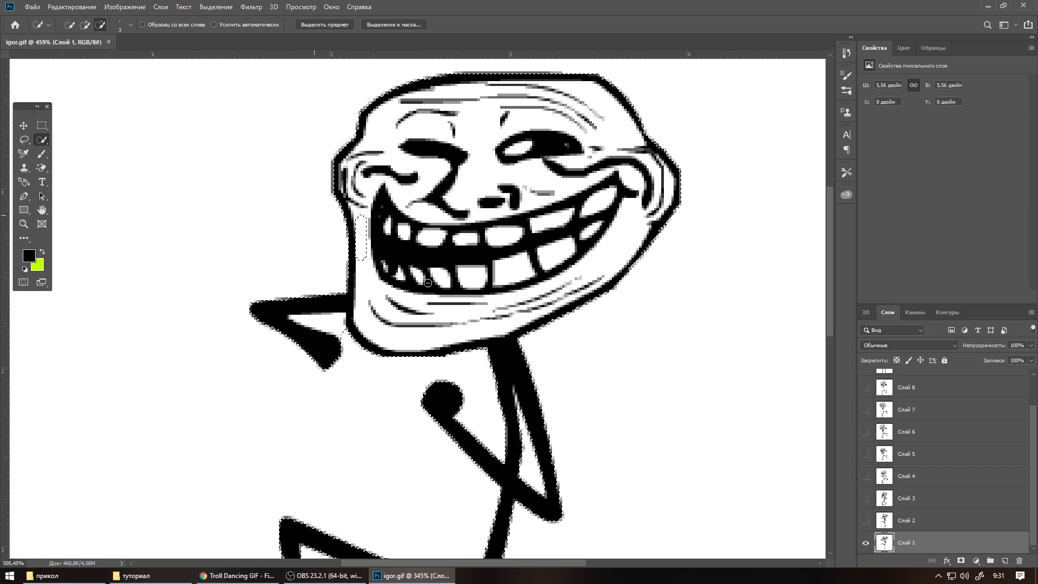
{"action": "scroll", "coordinate": [352, 247], "scroll_direction": "up", "scroll_amount": 1}
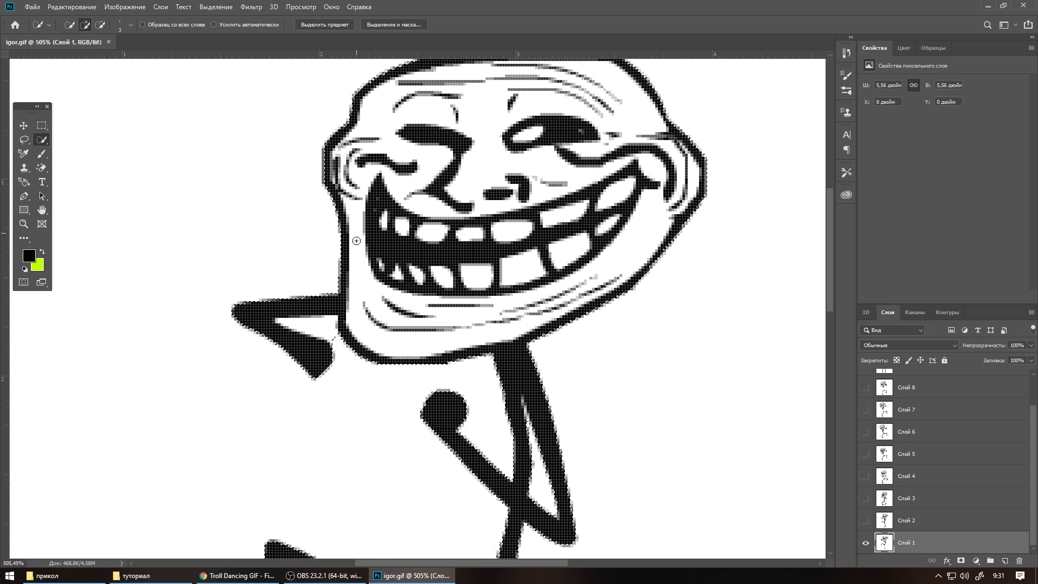
{"action": "key", "text": "alt"}
{"action": "key", "text": "alt"}
{"action": "scroll", "coordinate": [417, 314], "scroll_direction": "down", "scroll_amount": 5}
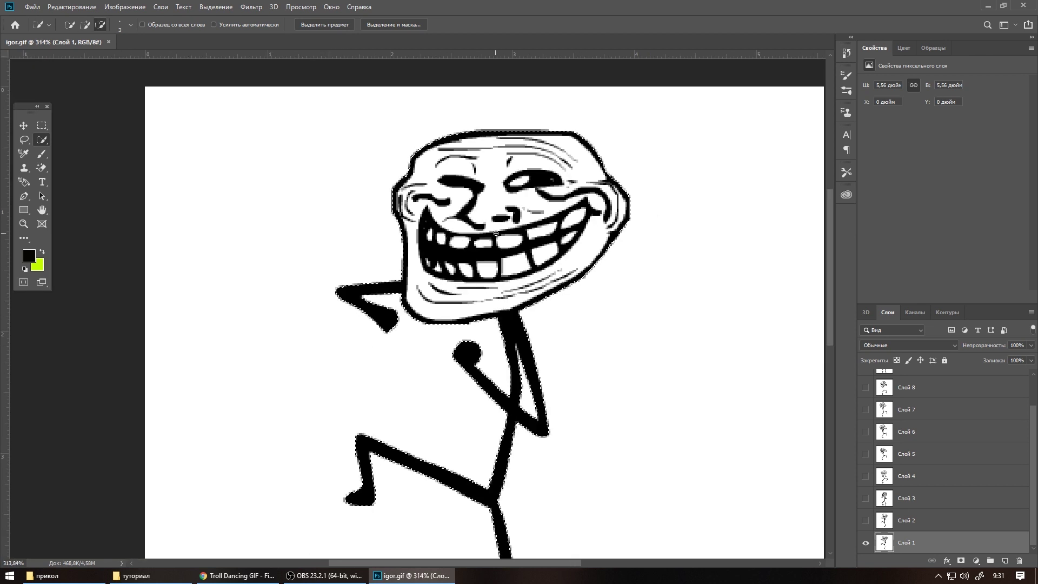
{"action": "scroll", "coordinate": [446, 358], "scroll_direction": "down", "scroll_amount": 1}
{"action": "scroll", "coordinate": [447, 358], "scroll_direction": "down", "scroll_amount": 1}
{"action": "scroll", "coordinate": [447, 358], "scroll_direction": "up", "scroll_amount": 1}
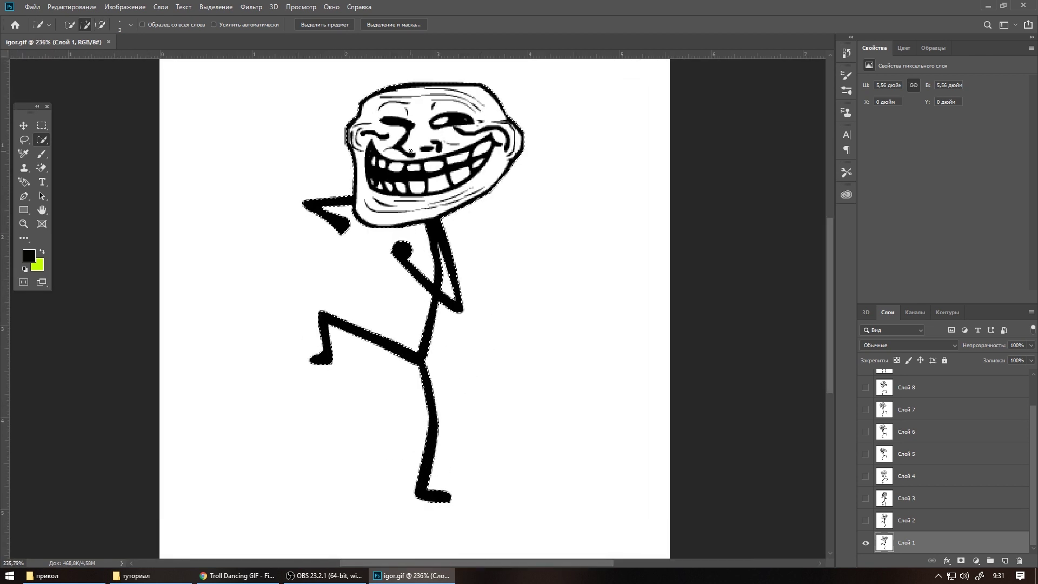
Copy the Слой 1 troll selection to a new layer, Слой 11, and hide both layers
{"action": "right_click", "coordinate": [413, 153]}
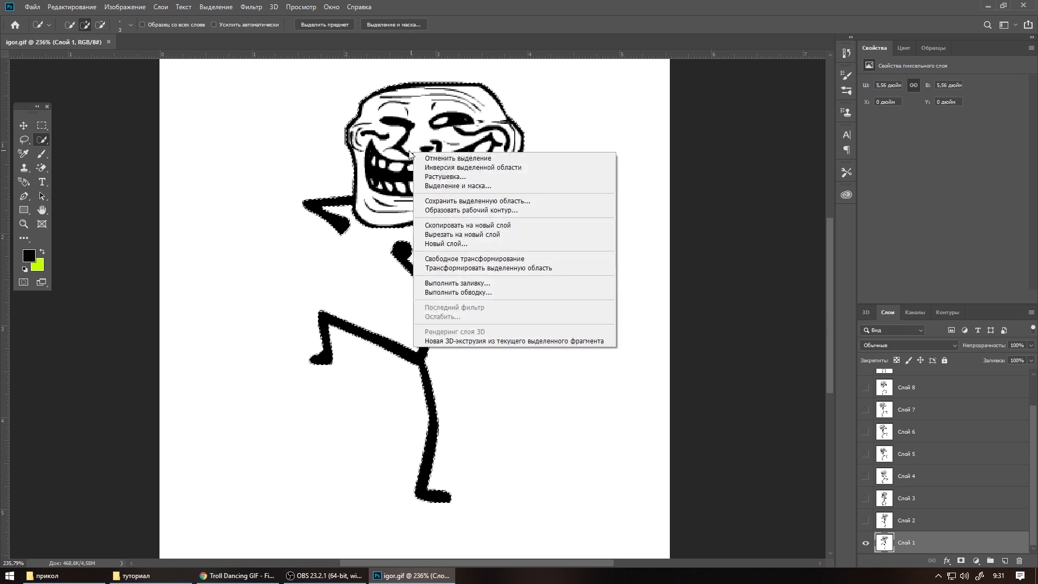
{"action": "left_click", "coordinate": [454, 229]}
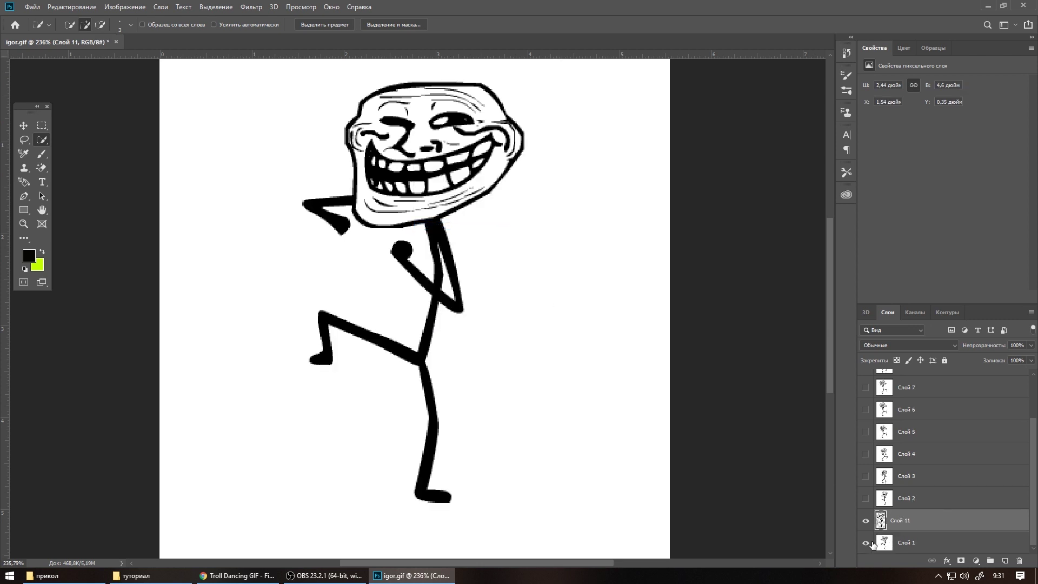
{"action": "left_click", "coordinate": [865, 543]}
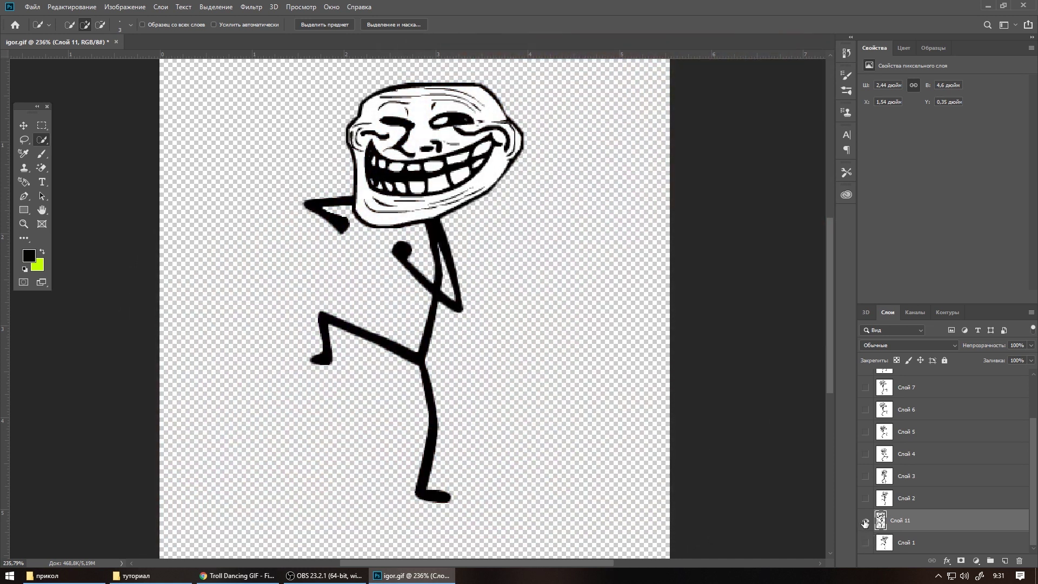
{"action": "left_click", "coordinate": [865, 523]}
{"action": "left_click", "coordinate": [871, 499]}
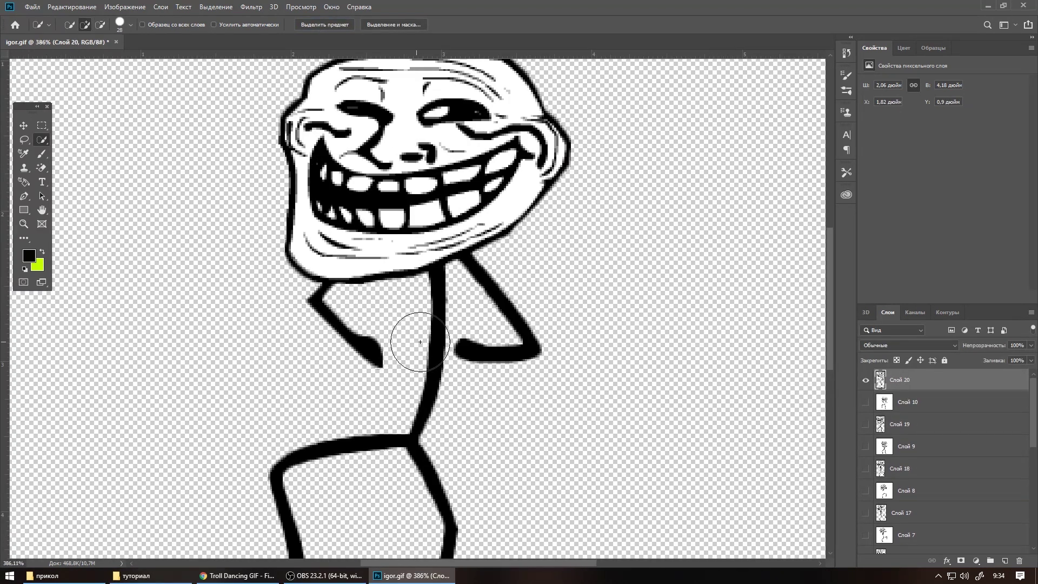
Finish the cut-outs through Слой 20, hide it, and make Слой 8 and Слой 7 visible
{"action": "scroll", "coordinate": [411, 313], "scroll_direction": "down", "scroll_amount": 2}
{"action": "scroll", "coordinate": [400, 281], "scroll_direction": "down", "scroll_amount": 2}
{"action": "scroll", "coordinate": [401, 236], "scroll_direction": "up", "scroll_amount": 2}
{"action": "scroll", "coordinate": [401, 236], "scroll_direction": "down", "scroll_amount": 2}
{"action": "scroll", "coordinate": [401, 235], "scroll_direction": "up", "scroll_amount": 1}
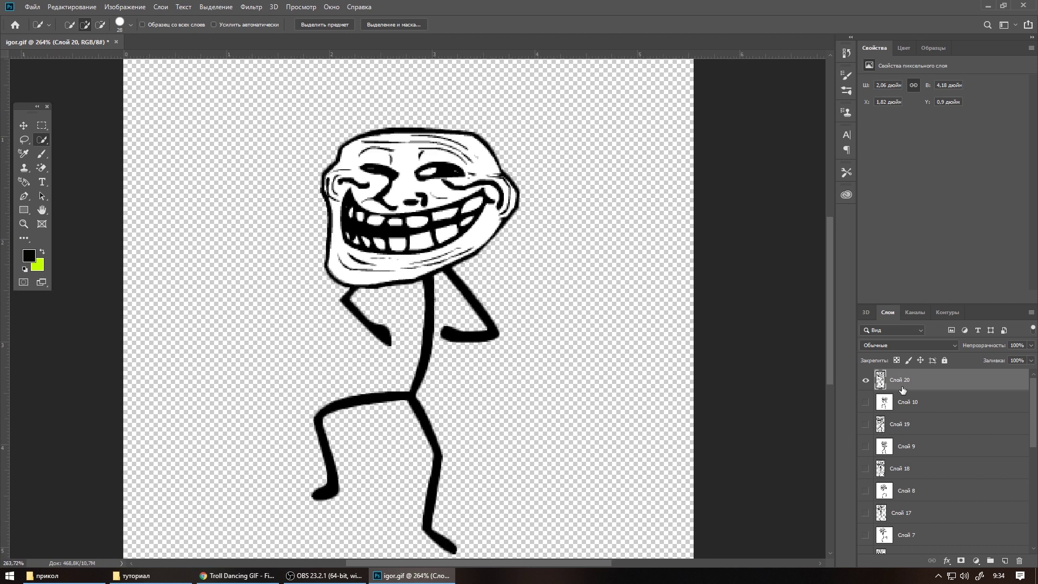
{"action": "left_click", "coordinate": [865, 381]}
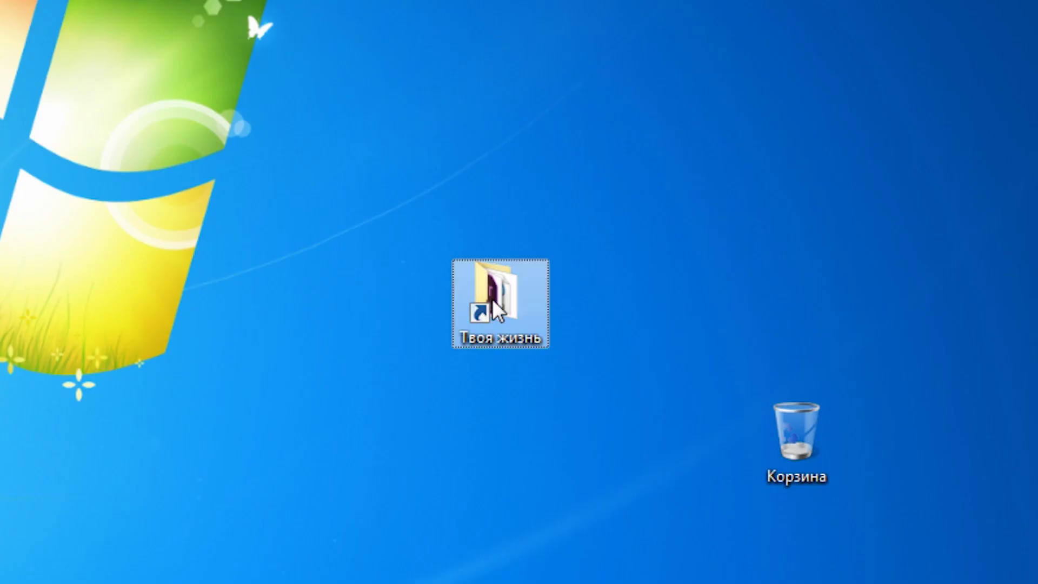
{"action": "left_click_drag", "start_coordinate": [492, 299], "coordinate": [528, 309]}
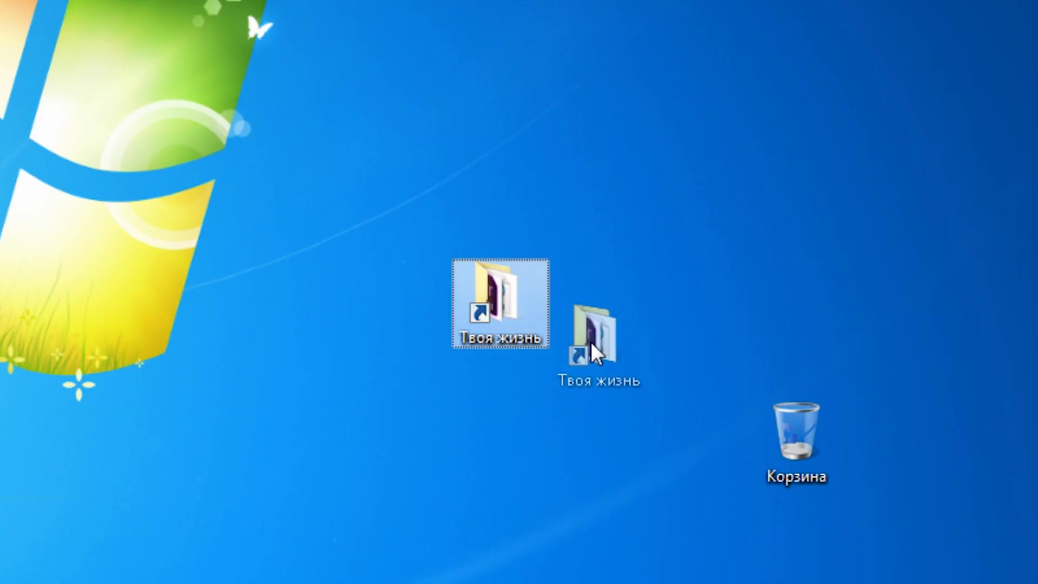
{"action": "left_click_drag", "start_coordinate": [740, 424], "coordinate": [789, 440]}
{"action": "right_click", "coordinate": [790, 440]}
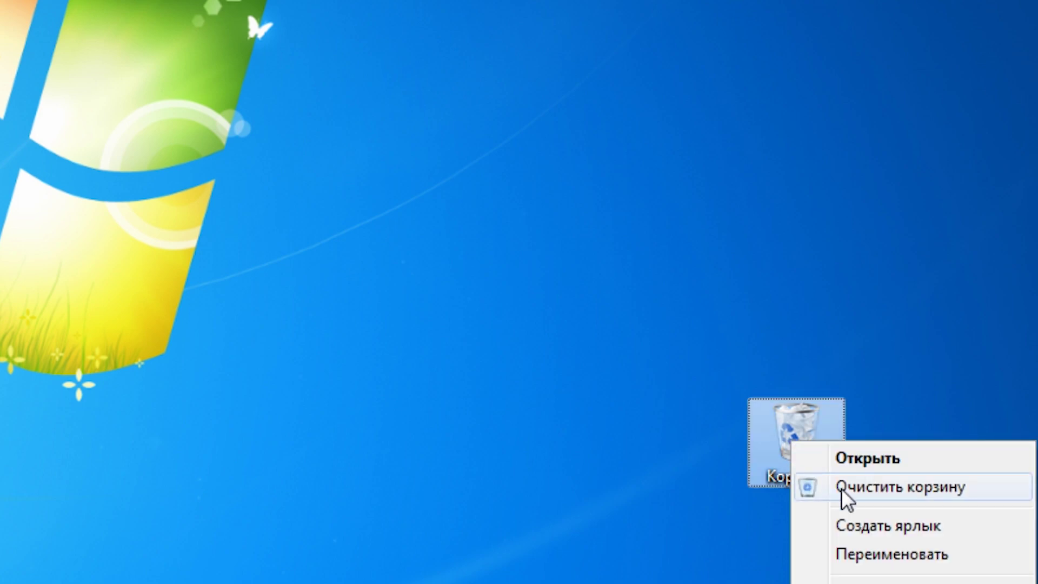
{"action": "left_click", "coordinate": [841, 488]}
{"action": "scroll", "coordinate": [872, 462], "scroll_direction": "down", "scroll_amount": 2}
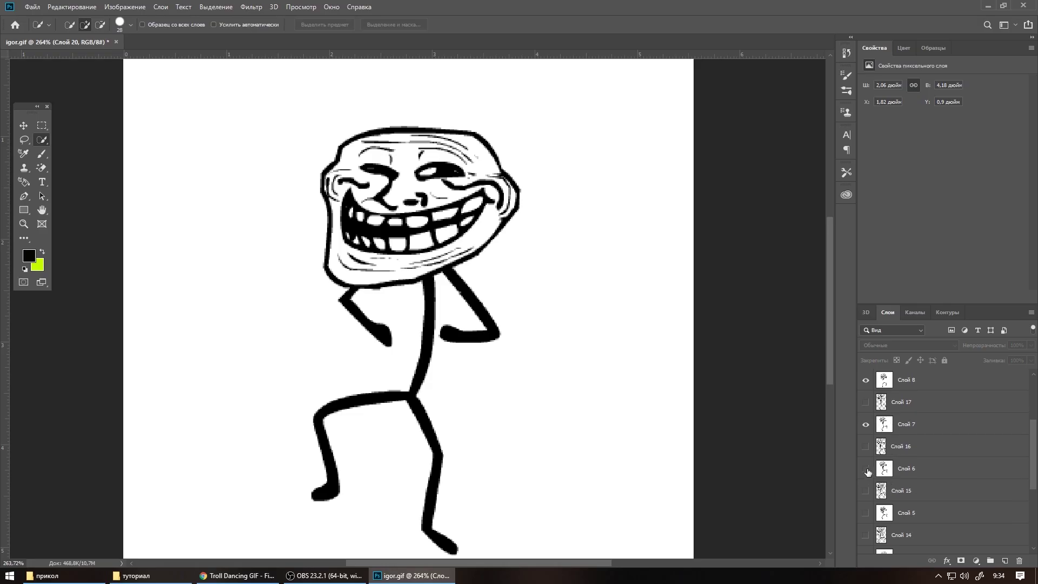
Delete the original white-background frame layers Слой 1 through Слой 10
{"action": "scroll", "coordinate": [903, 505], "scroll_direction": "down", "scroll_amount": 2}
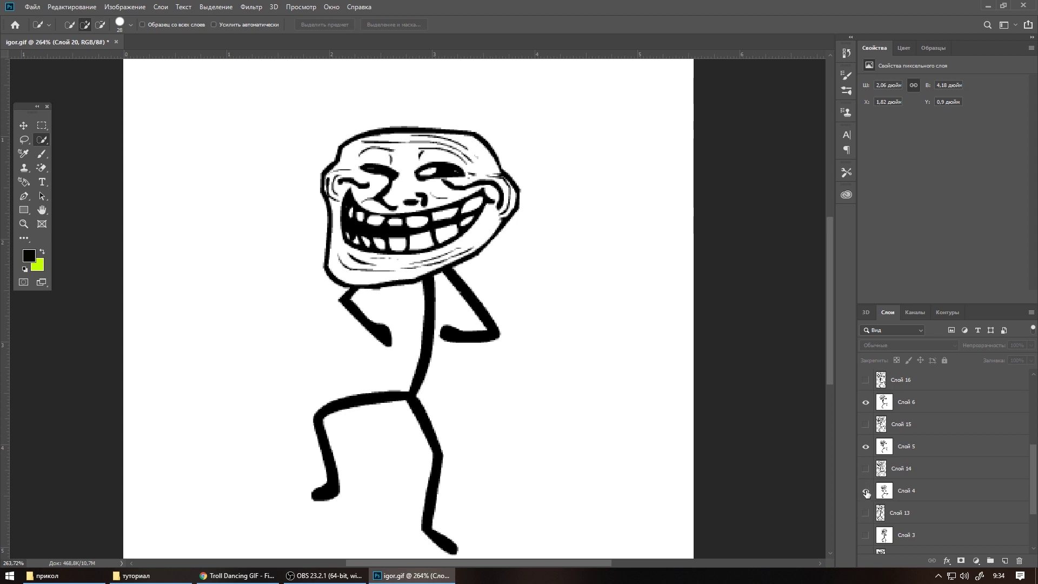
{"action": "scroll", "coordinate": [889, 495], "scroll_direction": "down", "scroll_amount": 1}
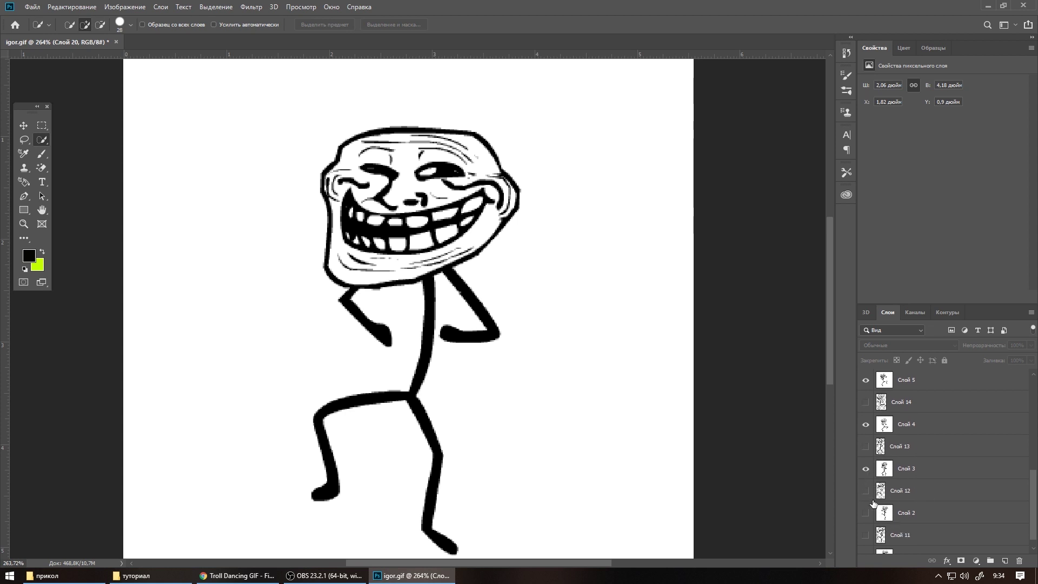
{"action": "scroll", "coordinate": [897, 487], "scroll_direction": "up", "scroll_amount": 4}
{"action": "scroll", "coordinate": [915, 464], "scroll_direction": "up", "scroll_amount": 4}
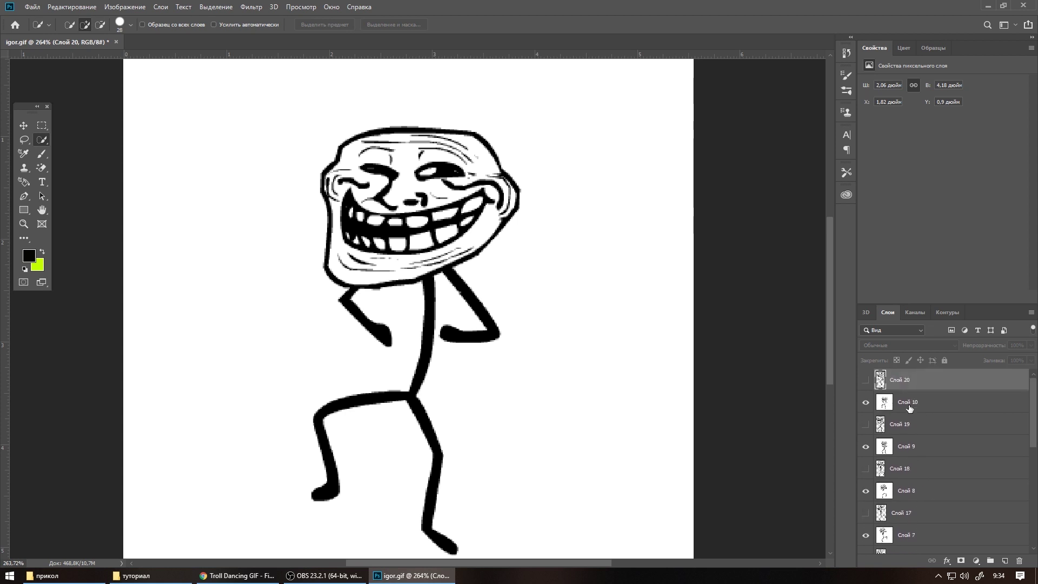
{"action": "left_click", "coordinate": [909, 406]}
{"action": "left_click", "coordinate": [914, 449], "text": "ctrl"}
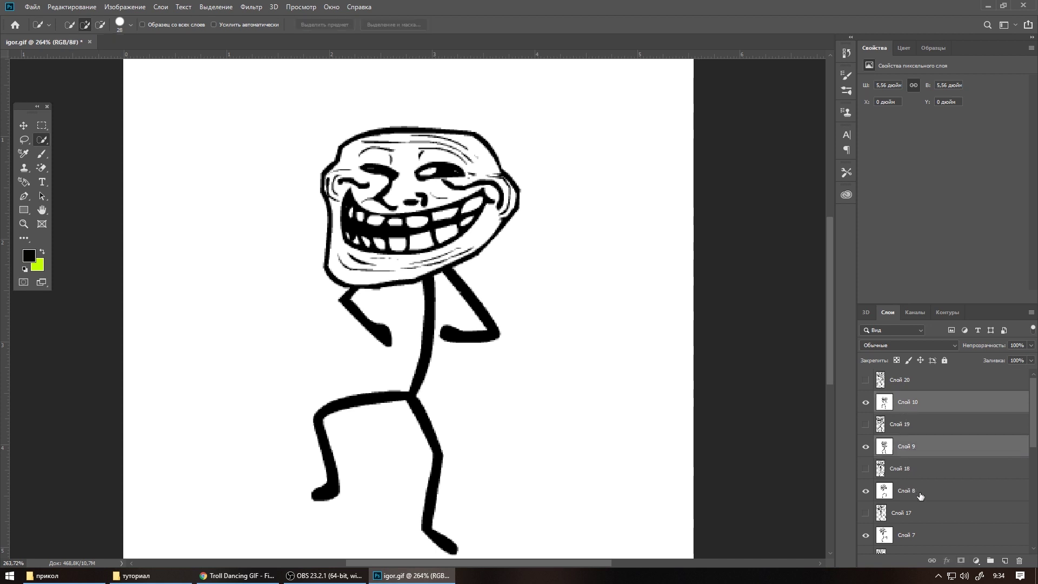
{"action": "left_click", "coordinate": [920, 495], "text": "ctrl"}
{"action": "scroll", "coordinate": [919, 497], "scroll_direction": "down", "scroll_amount": 3}
{"action": "left_click", "coordinate": [916, 470], "text": "ctrl"}
{"action": "left_click", "coordinate": [920, 516], "text": "ctrl"}
{"action": "scroll", "coordinate": [918, 513], "scroll_direction": "down", "scroll_amount": 4}
{"action": "left_click", "coordinate": [914, 474], "text": "ctrl"}
{"action": "left_click", "coordinate": [917, 516], "text": "ctrl"}
{"action": "scroll", "coordinate": [922, 513], "scroll_direction": "down", "scroll_amount": 3}
{"action": "left_click", "coordinate": [918, 488], "text": "ctrl"}
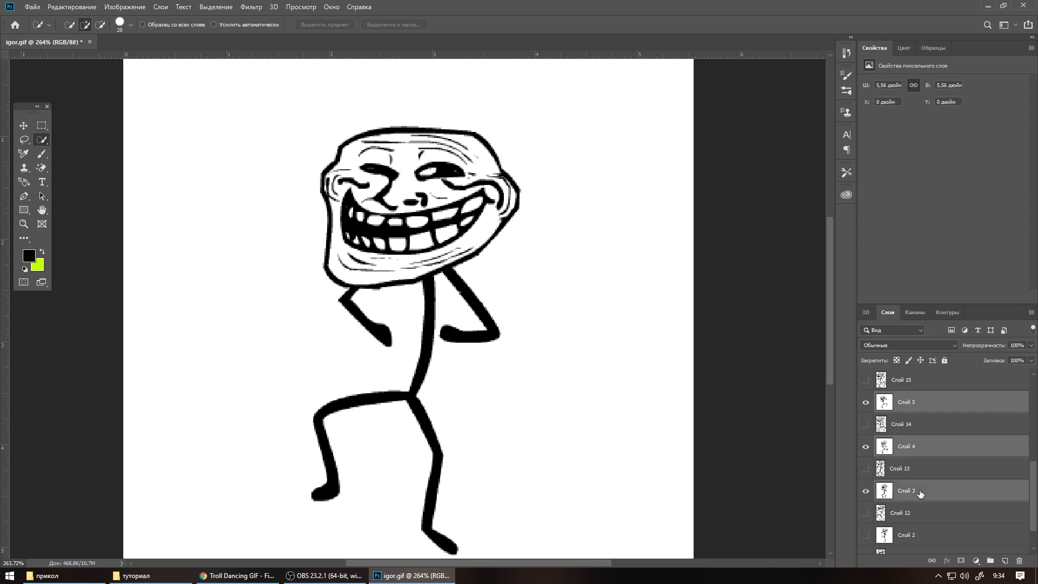
{"action": "scroll", "coordinate": [919, 492], "scroll_direction": "down", "scroll_amount": 2}
{"action": "left_click", "coordinate": [921, 500], "text": "ctrl"}
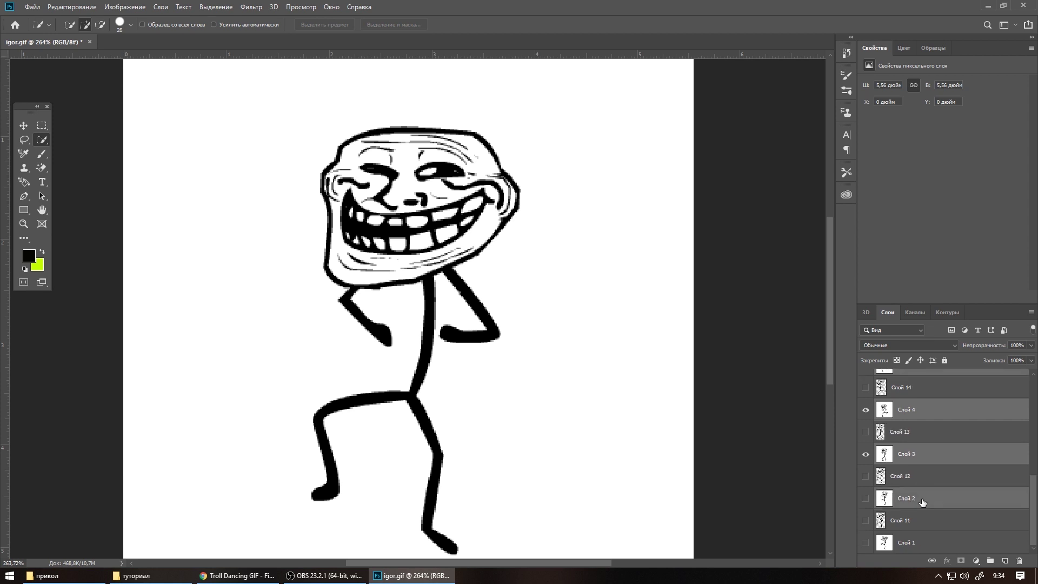
{"action": "left_click", "coordinate": [924, 544], "text": "ctrl"}
{"action": "left_click", "coordinate": [1019, 561]}
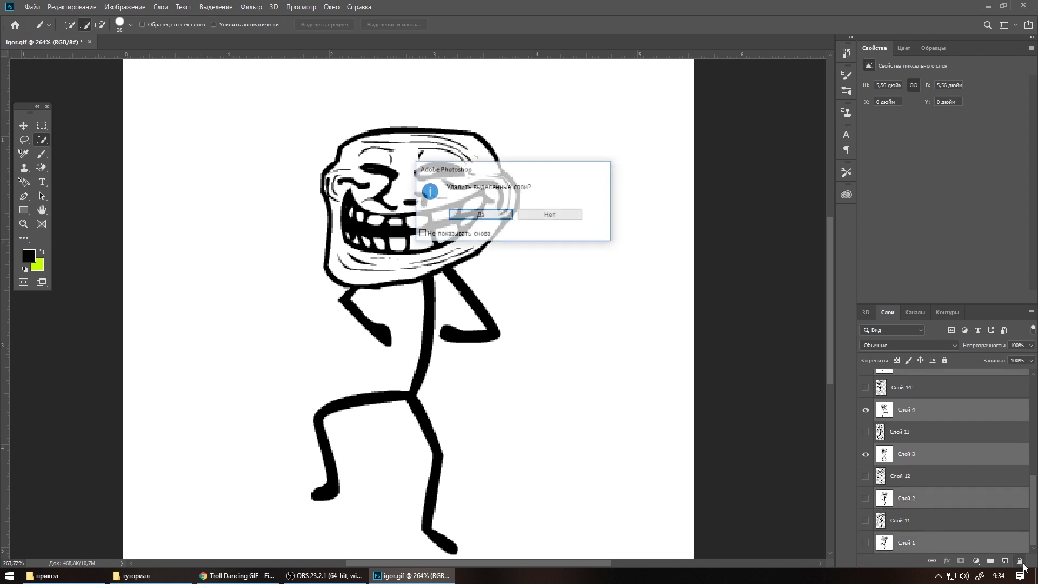
{"action": "left_click", "coordinate": [481, 215]}
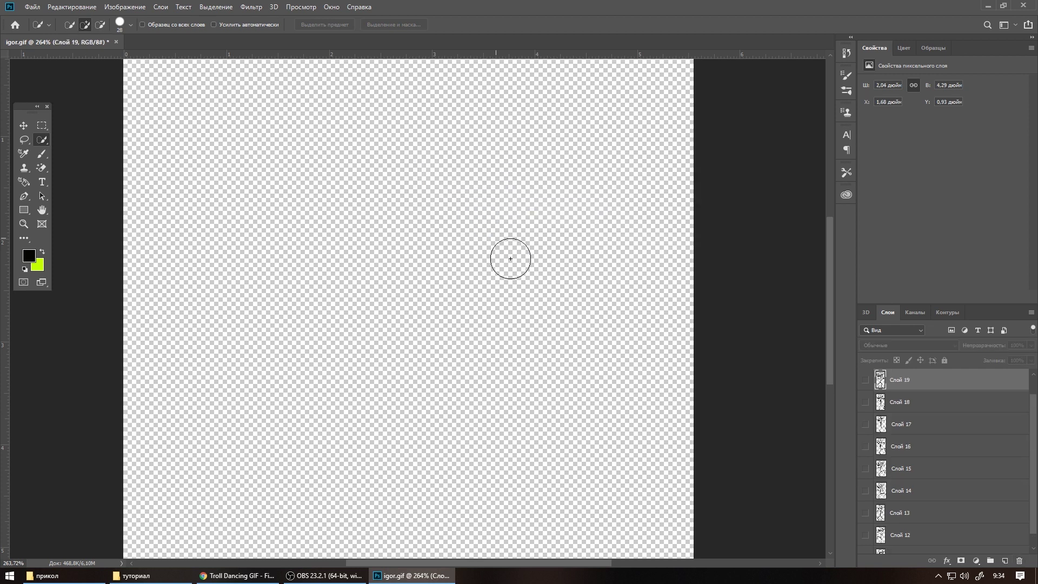
Select Слой 11 and turn its visibility on to show the troll on transparency
{"action": "scroll", "coordinate": [910, 444], "scroll_direction": "down", "scroll_amount": 1}
{"action": "scroll", "coordinate": [912, 450], "scroll_direction": "up", "scroll_amount": 2}
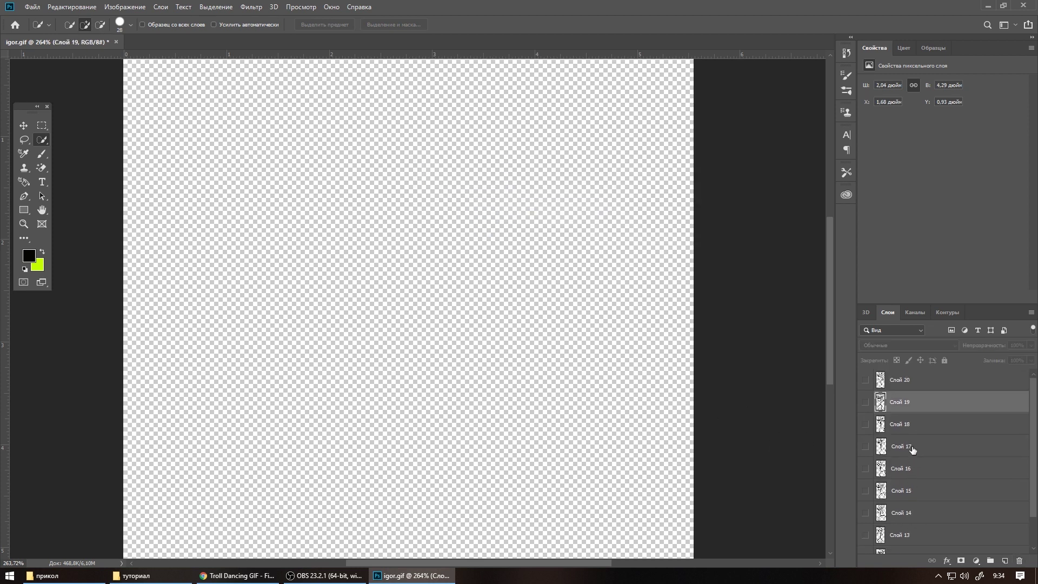
{"action": "scroll", "coordinate": [908, 517], "scroll_direction": "down", "scroll_amount": 2}
{"action": "left_click", "coordinate": [908, 547]}
{"action": "scroll", "coordinate": [915, 535], "scroll_direction": "up", "scroll_amount": 2}
{"action": "scroll", "coordinate": [918, 532], "scroll_direction": "down", "scroll_amount": 2}
{"action": "left_click", "coordinate": [867, 543]}
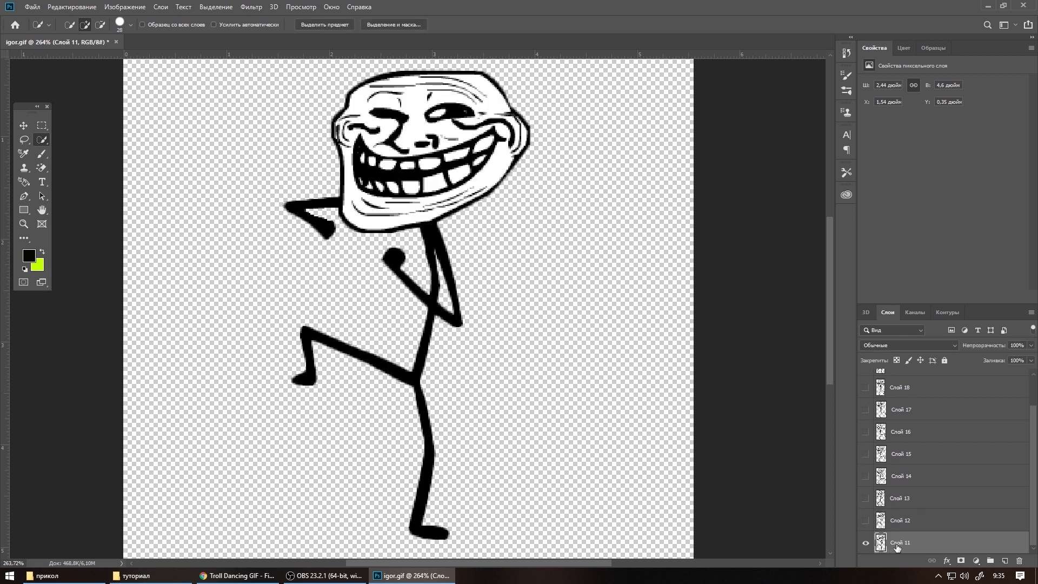
Quick-export the frame layers as PNG images
{"action": "right_click", "coordinate": [899, 547]}
{"action": "key", "text": "Escape"}
{"action": "left_click", "coordinate": [33, 6]}
{"action": "left_click", "coordinate": [71, 6]}
{"action": "left_click", "coordinate": [33, 6]}
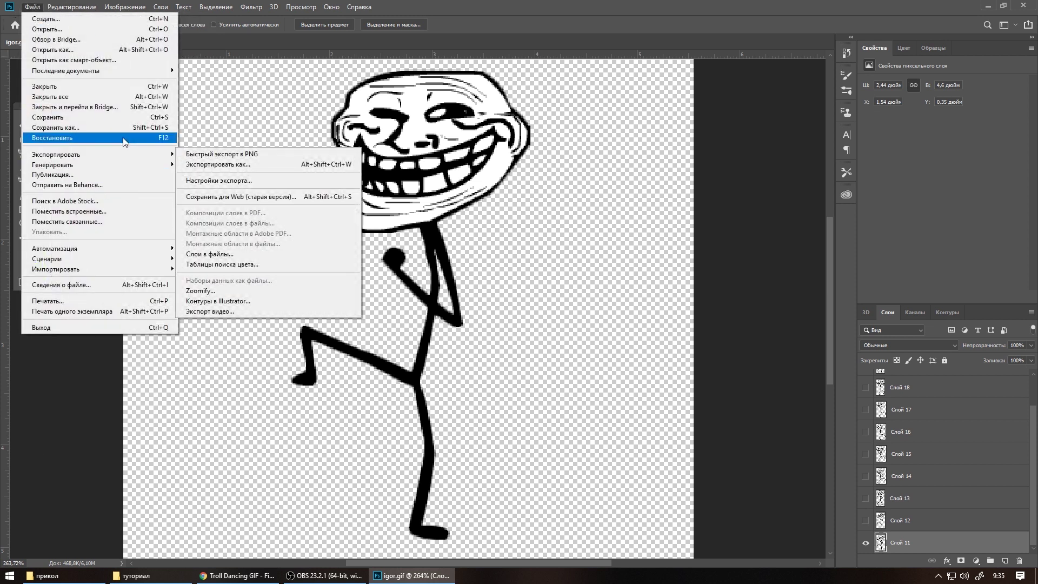
{"action": "mouse_move", "coordinate": [160, 156]}
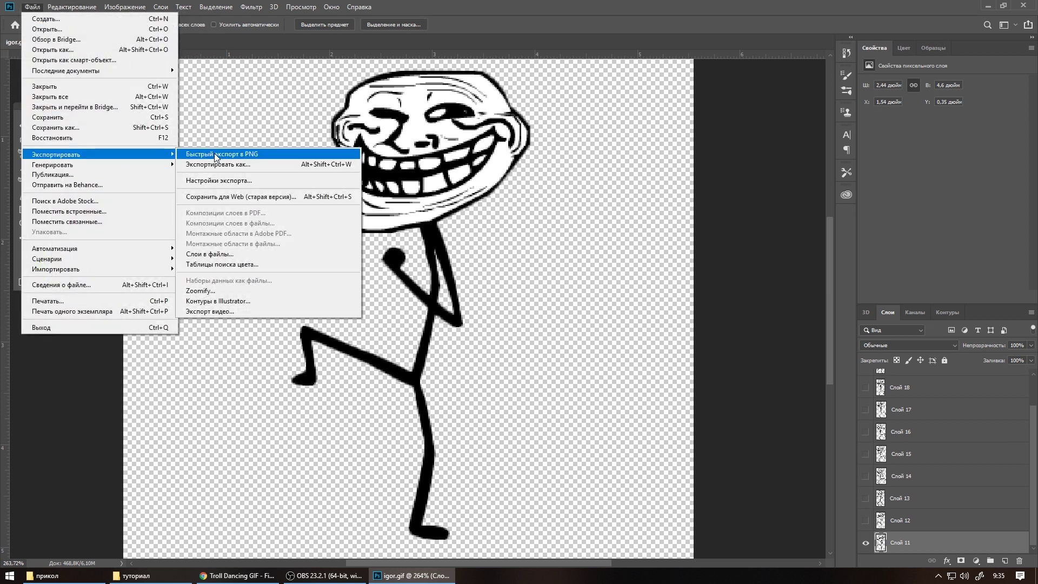
{"action": "left_click", "coordinate": [216, 155]}
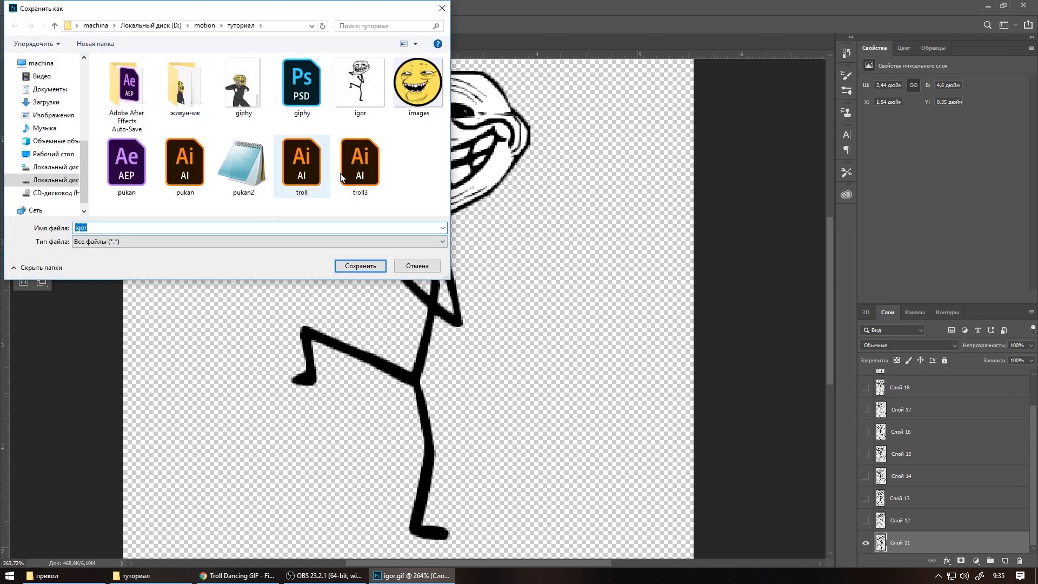
Create a new folder named igorek and save the PNG frames into it
{"action": "right_click", "coordinate": [399, 163]}
{"action": "mouse_move", "coordinate": [429, 285]}
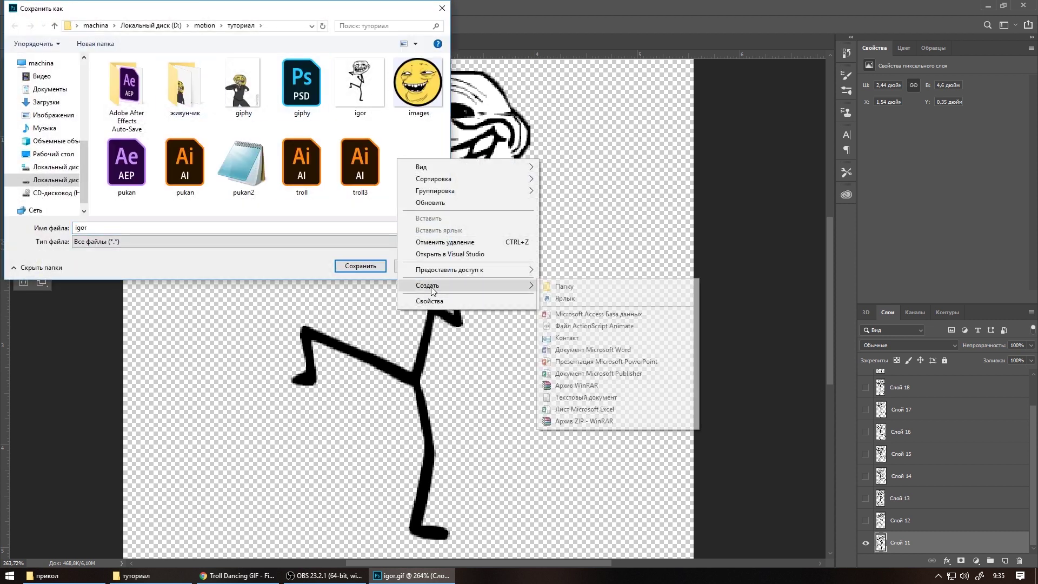
{"action": "left_click", "coordinate": [562, 293]}
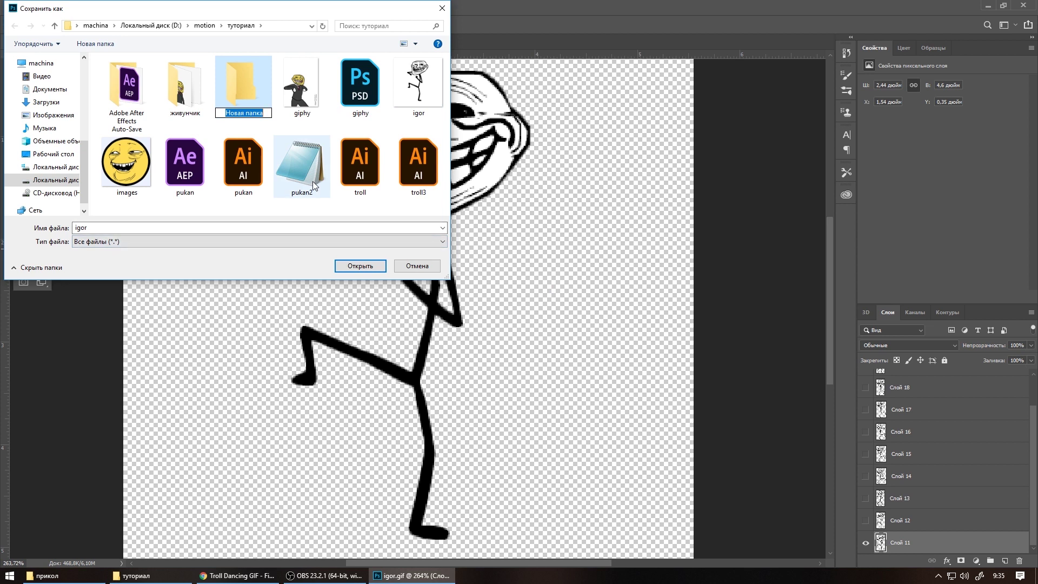
{"action": "type", "text": "i"}
{"action": "key", "text": "Return"}
{"action": "key", "text": "Return"}
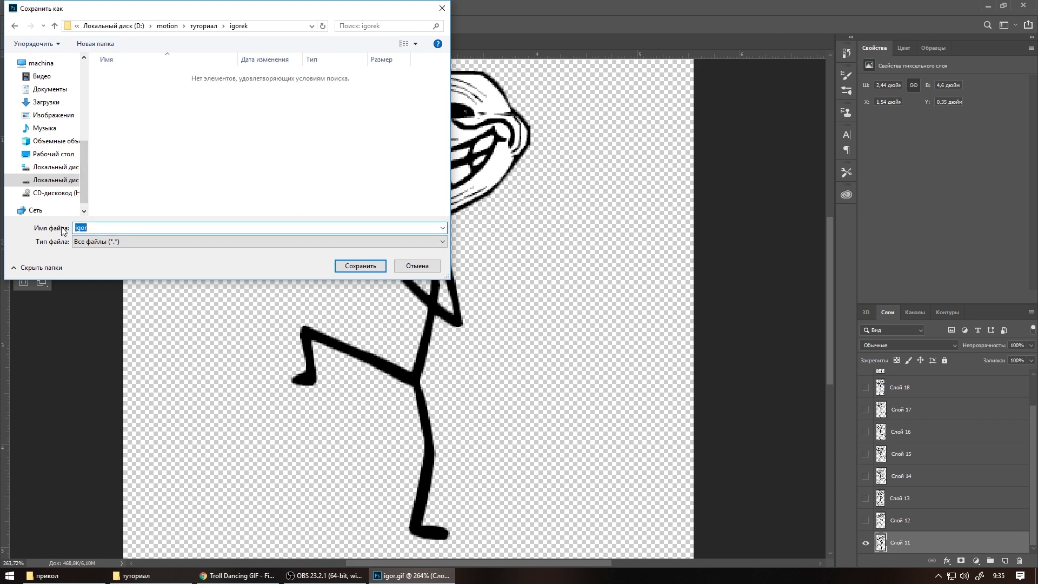
{"action": "type", "text": "1"}
{"action": "left_click", "coordinate": [381, 265]}
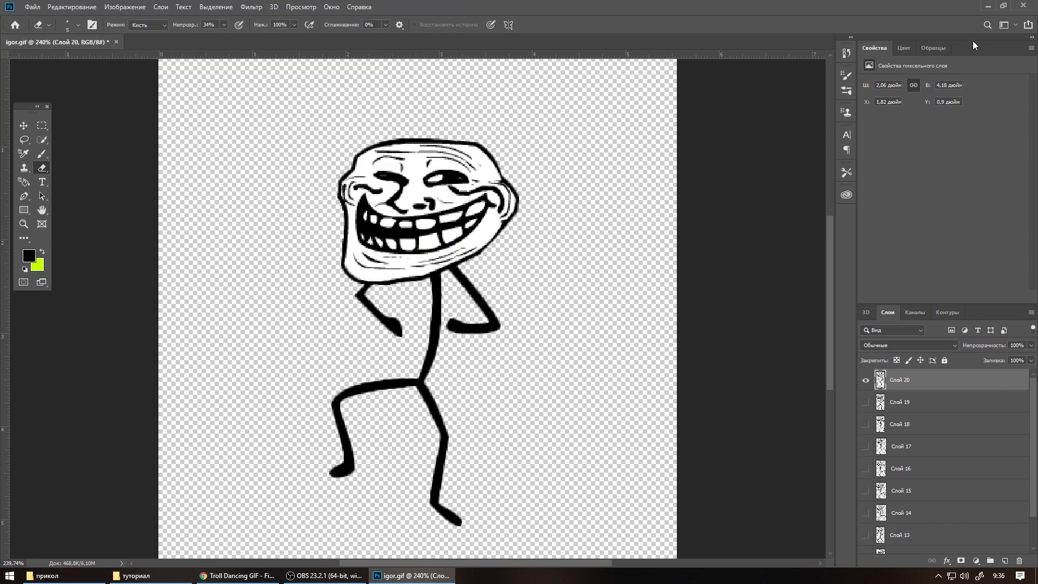
Open the igorek folder in File Explorer to check the ten exported frames
{"action": "left_click", "coordinate": [988, 6]}
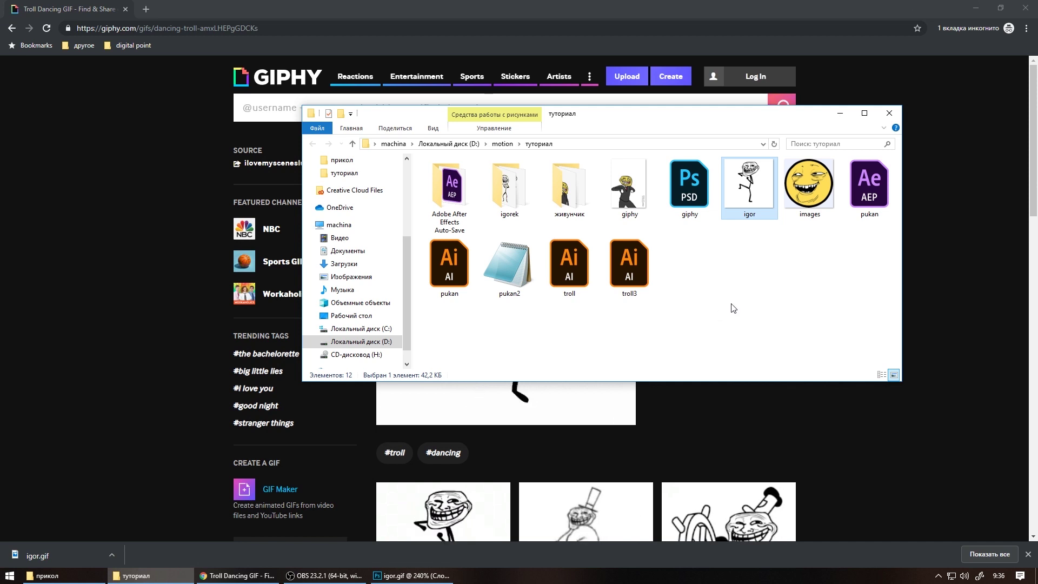
{"action": "double_click", "coordinate": [509, 186]}
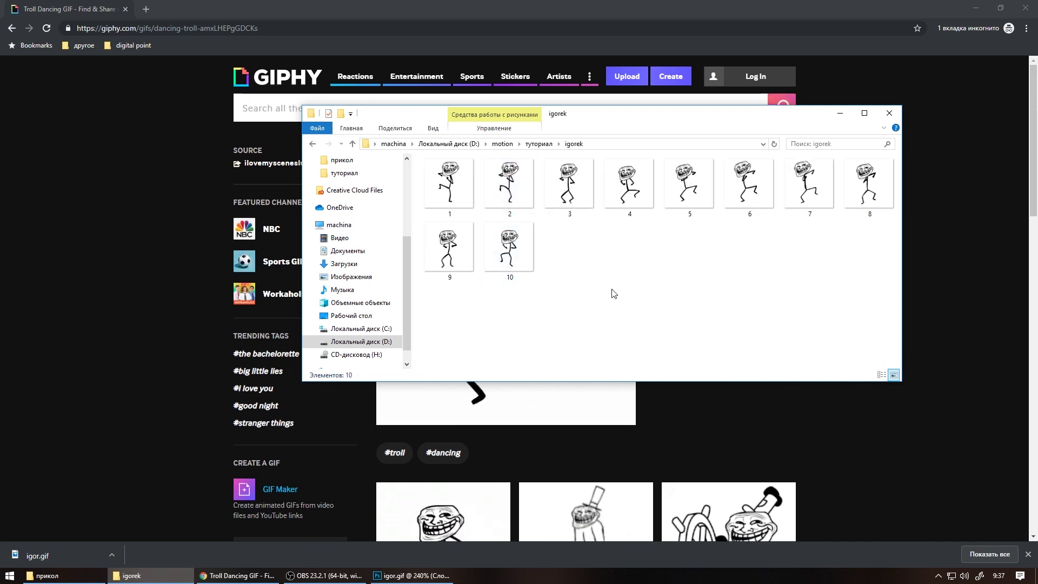
{"action": "key", "text": "super+Home"}
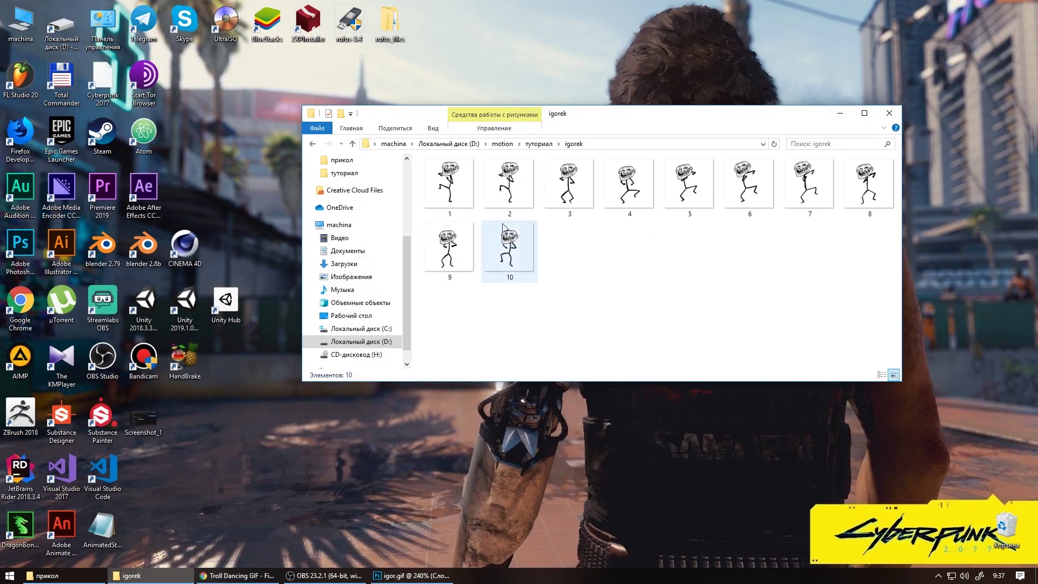
{"action": "left_click", "coordinate": [60, 245]}
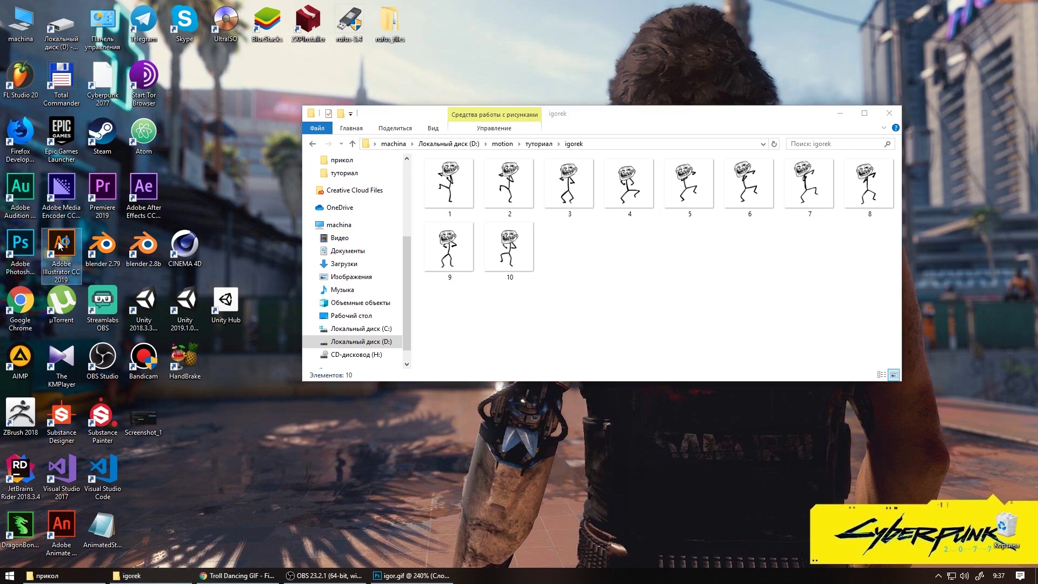
Launch Illustrator CC and create a blank 512 × 512 px document, Untitled-1
{"action": "double_click", "coordinate": [60, 245]}
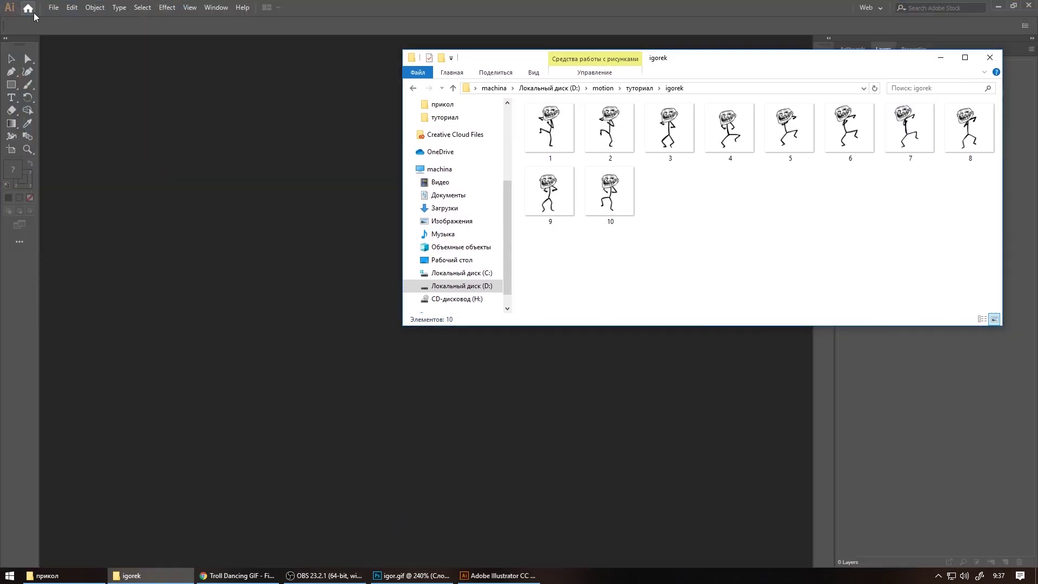
{"action": "left_click", "coordinate": [54, 7]}
{"action": "left_click", "coordinate": [73, 21]}
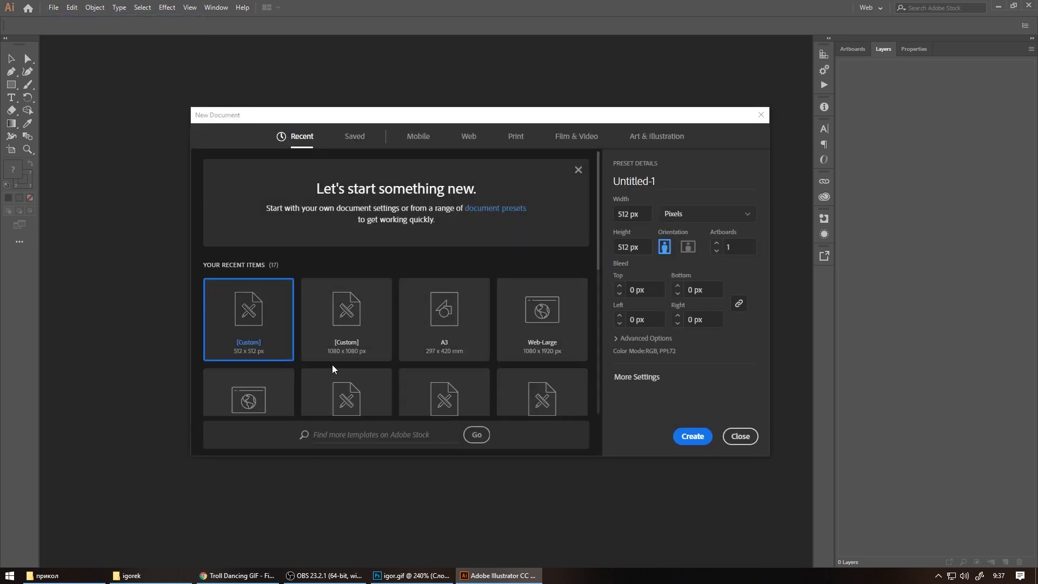
{"action": "left_click", "coordinate": [679, 442]}
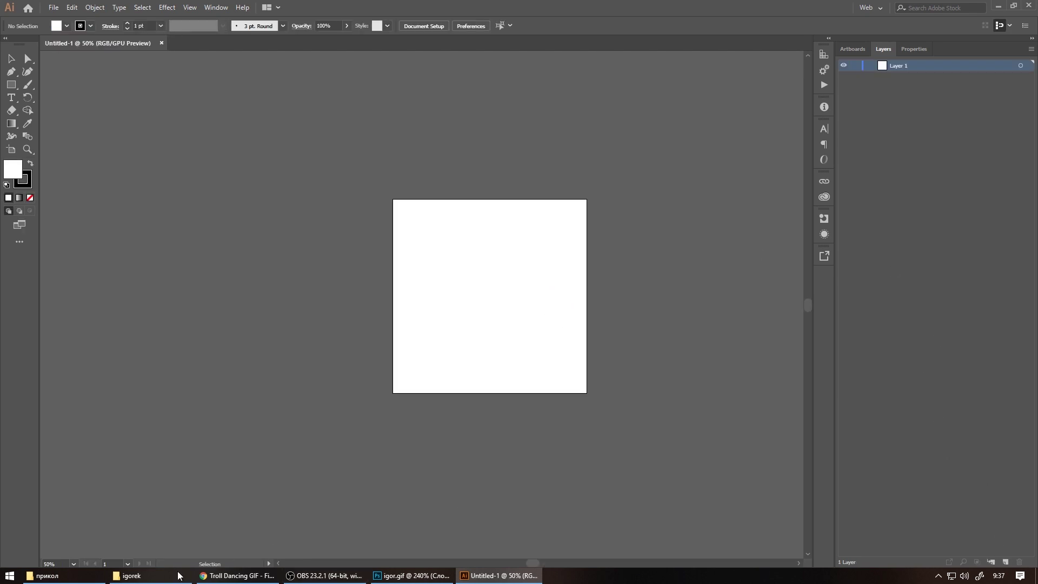
Place frame 10 from the igorek folder onto the artboard and add a new layer above
{"action": "left_click", "coordinate": [127, 577]}
{"action": "mouse_move", "coordinate": [518, 50]}
{"action": "left_mouse_down"}
{"action": "mouse_move", "coordinate": [670, 87]}
{"action": "mouse_move", "coordinate": [641, 45]}
{"action": "mouse_move", "coordinate": [705, 72]}
{"action": "left_mouse_up"}
{"action": "left_click", "coordinate": [802, 211]}
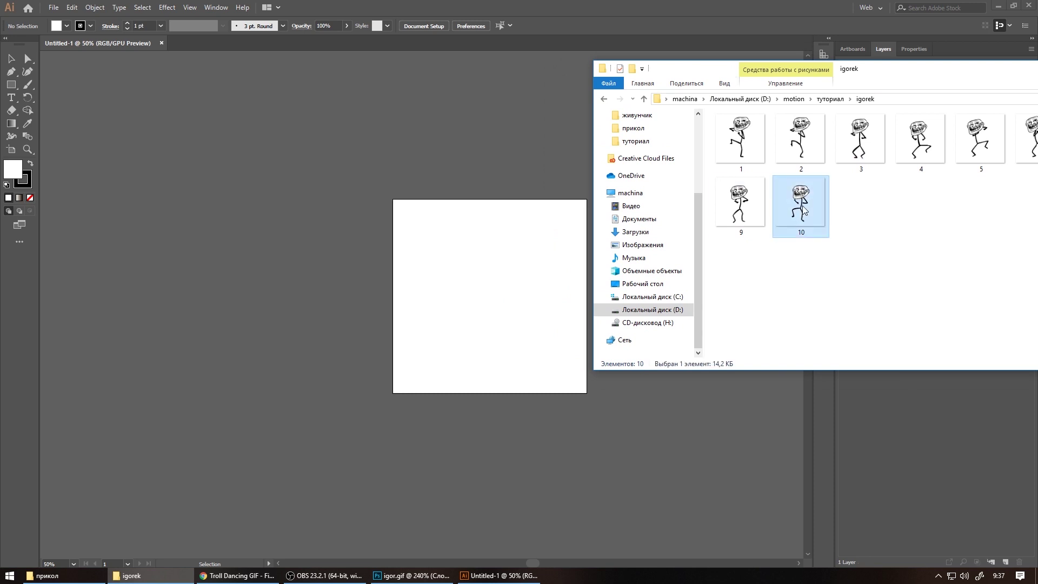
{"action": "mouse_move", "coordinate": [803, 211]}
{"action": "left_mouse_down"}
{"action": "mouse_move", "coordinate": [486, 292]}
{"action": "mouse_move", "coordinate": [495, 264]}
{"action": "mouse_move", "coordinate": [598, 204]}
{"action": "left_mouse_up"}
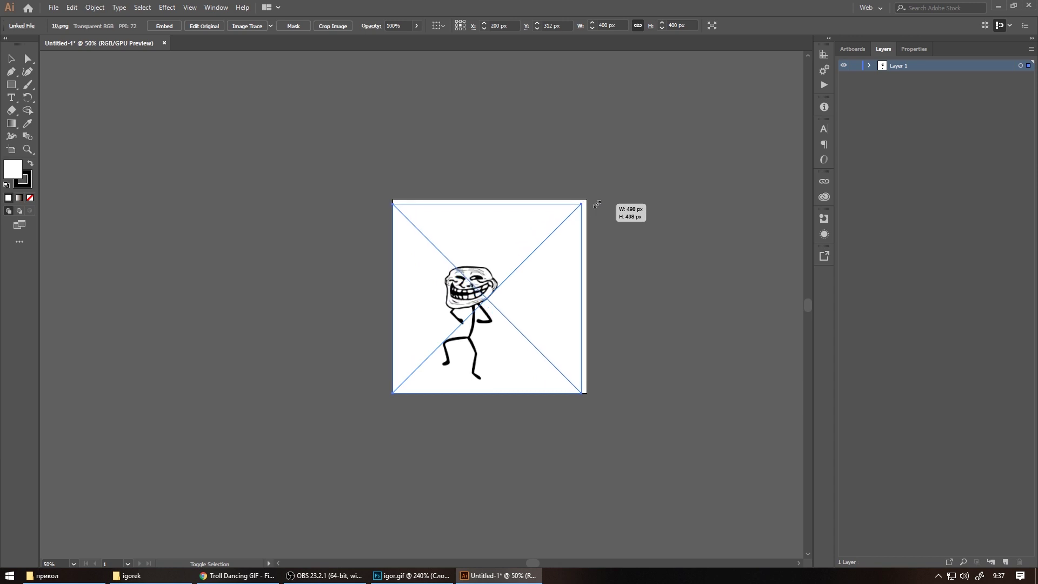
{"action": "left_click", "coordinate": [670, 282]}
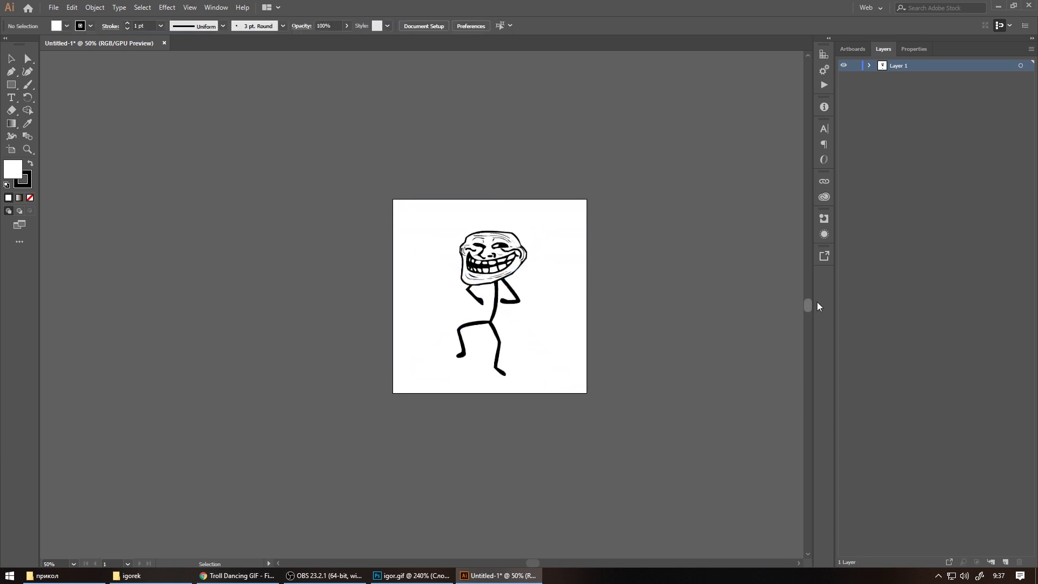
{"action": "left_click", "coordinate": [1005, 561]}
Place frame 9 on the new layer, hide Layer 1, and scale it to fill the artboard
{"action": "left_click", "coordinate": [129, 575]}
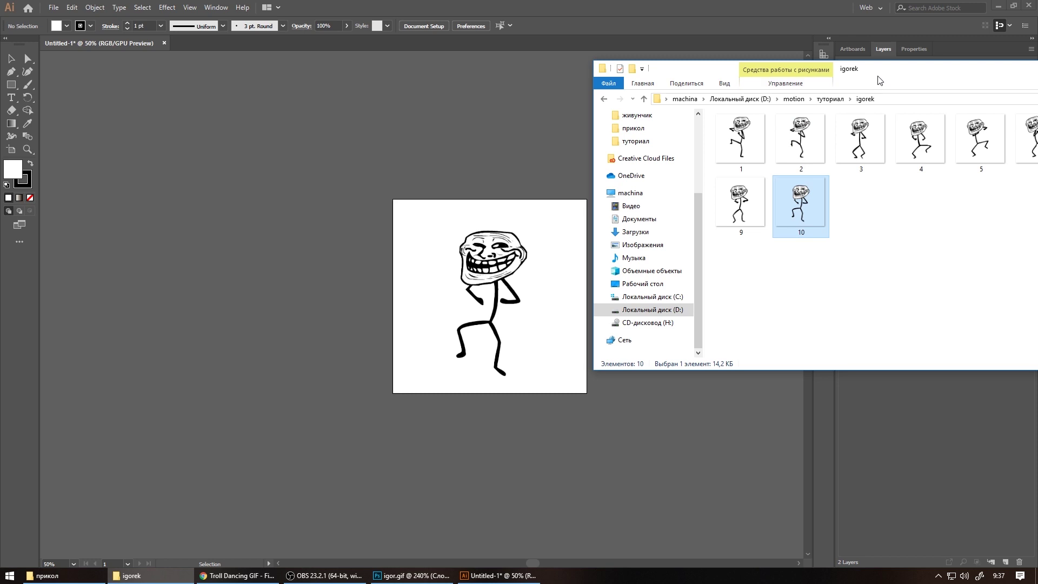
{"action": "left_click_drag", "start_coordinate": [827, 87], "coordinate": [892, 252]}
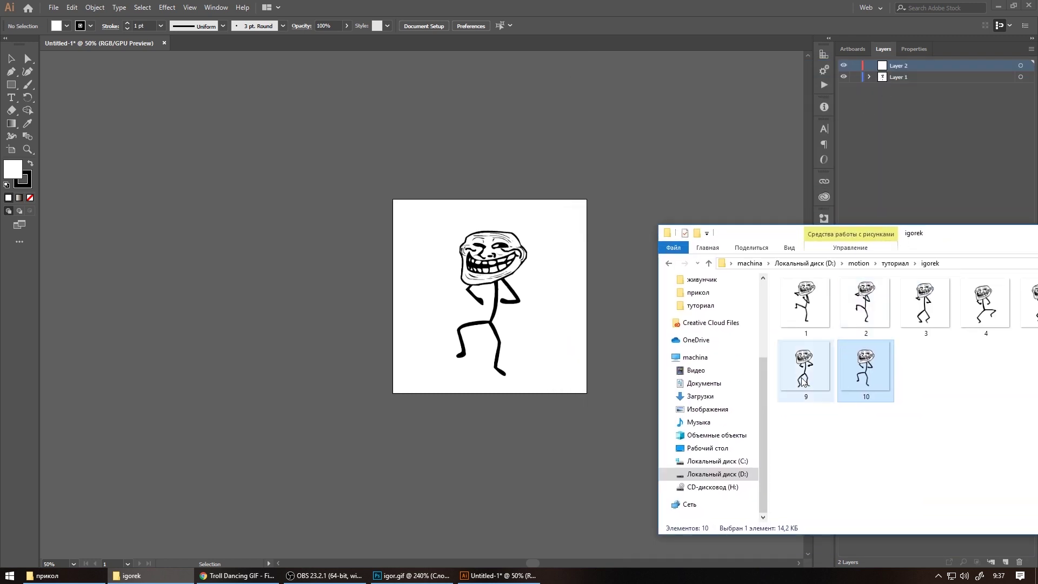
{"action": "left_click_drag", "start_coordinate": [804, 365], "coordinate": [523, 312]}
{"action": "left_click", "coordinate": [843, 77]}
{"action": "left_click_drag", "start_coordinate": [522, 313], "coordinate": [522, 307]}
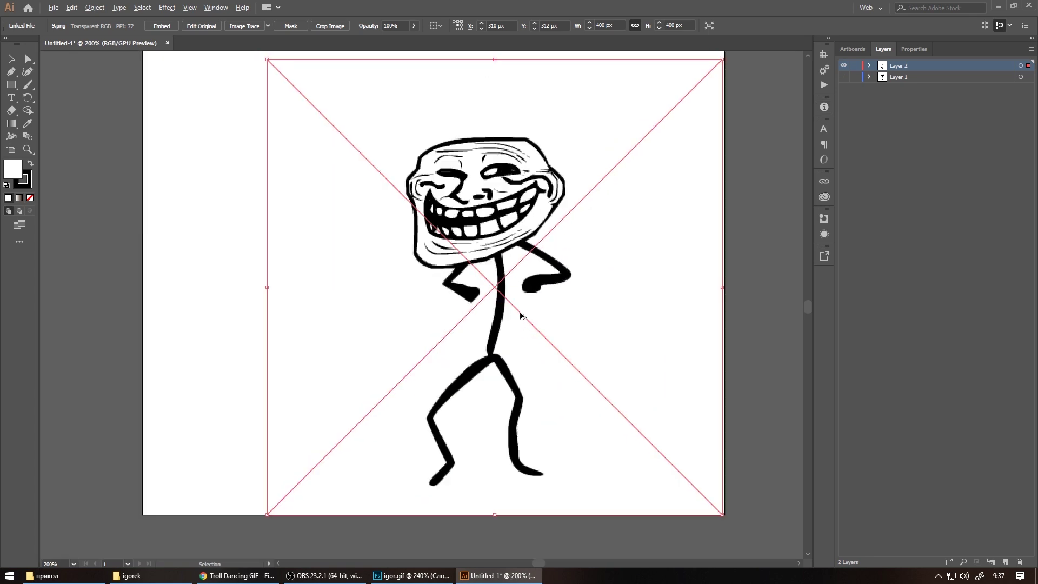
{"action": "key", "text": "ctrl+1"}
{"action": "left_click_drag", "start_coordinate": [348, 144], "coordinate": [171, 150]}
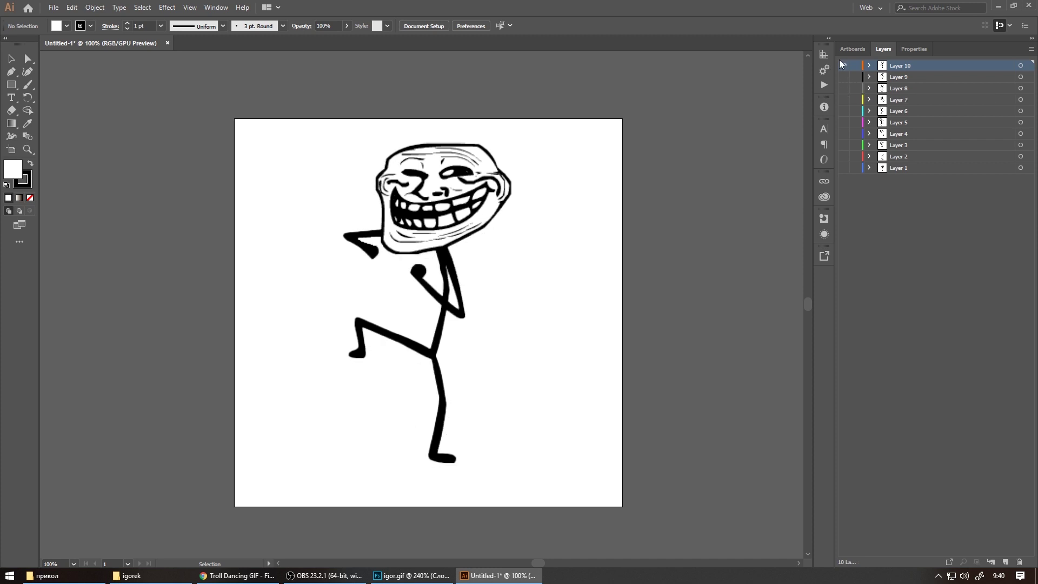
{"action": "key", "text": "ctrl+y"}
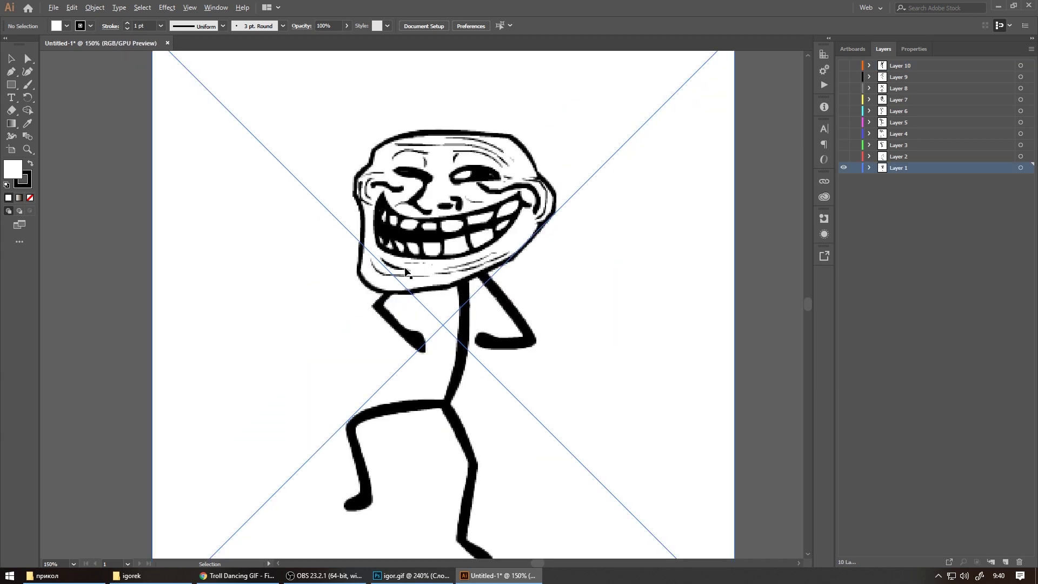
Test Image Trace on frame 10 with the default and High Fidelity Photo presets, undoing each
{"action": "left_click", "coordinate": [405, 272]}
{"action": "key", "text": "ctrl+1"}
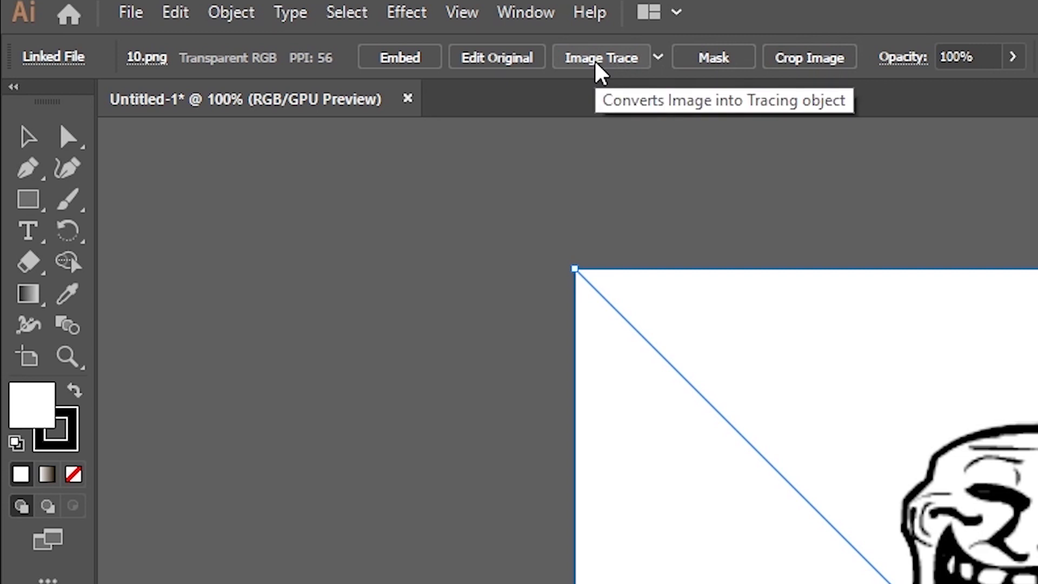
{"action": "left_click", "coordinate": [630, 64]}
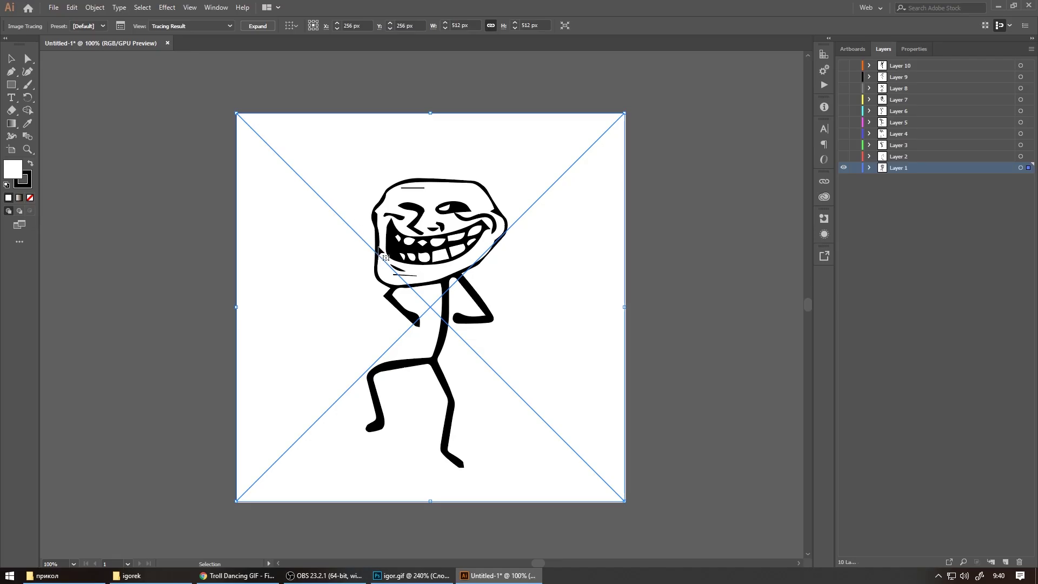
{"action": "key", "text": "ctrl+z"}
{"action": "left_click", "coordinate": [270, 26]}
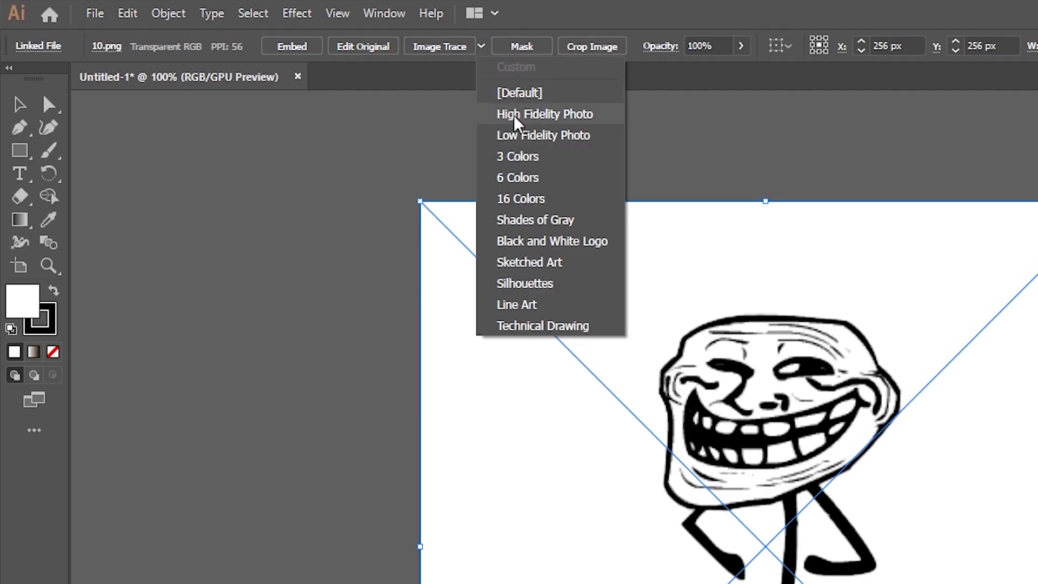
{"action": "left_click", "coordinate": [524, 125]}
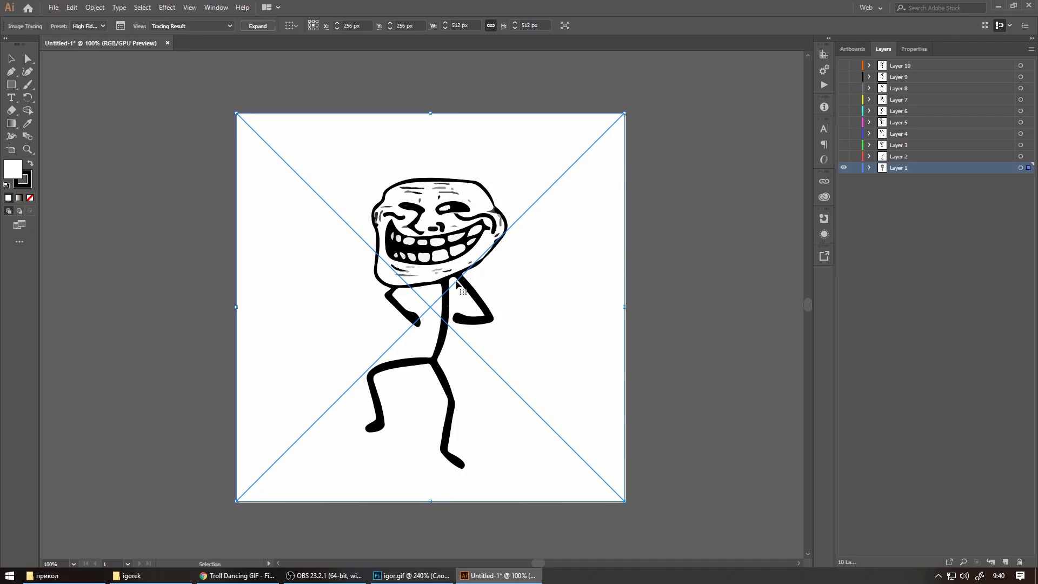
{"action": "key", "text": "ctrl+z"}
Try the Line Art and Silhouettes trace presets, then revert to the default preset
{"action": "left_click", "coordinate": [269, 26]}
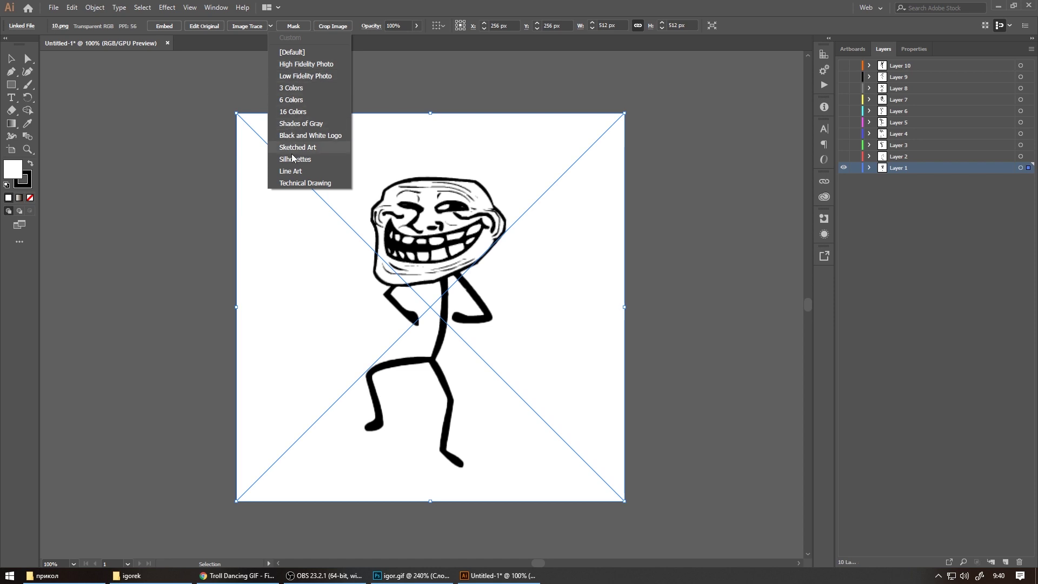
{"action": "left_click", "coordinate": [298, 171]}
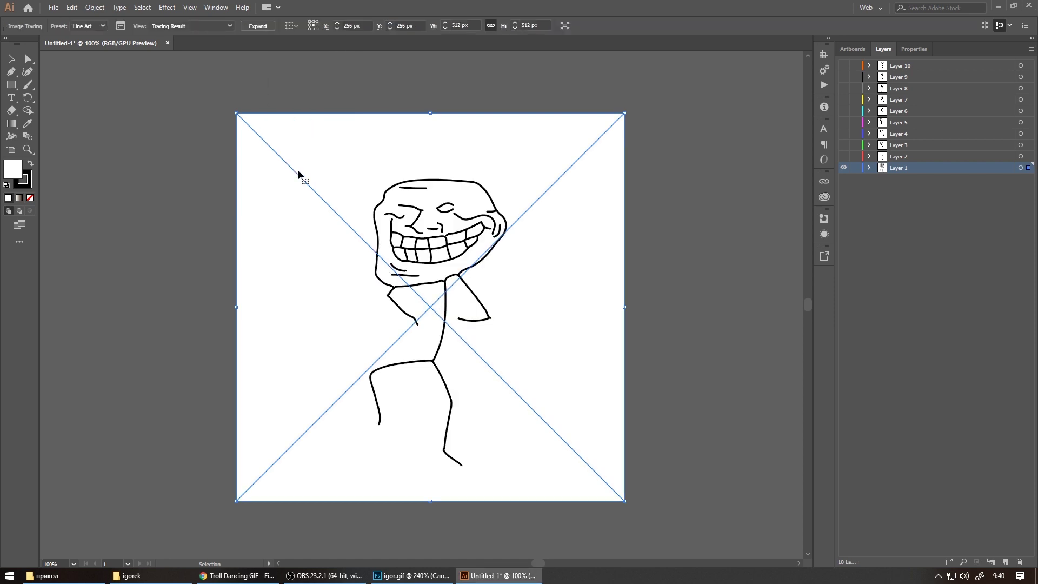
{"action": "key", "text": "ctrl+z"}
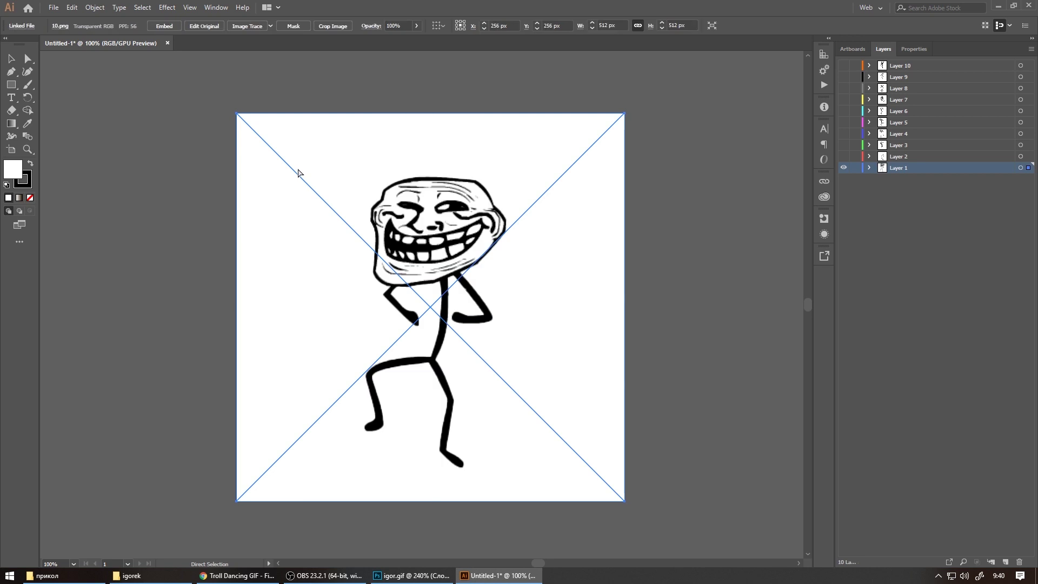
{"action": "left_click", "coordinate": [270, 26]}
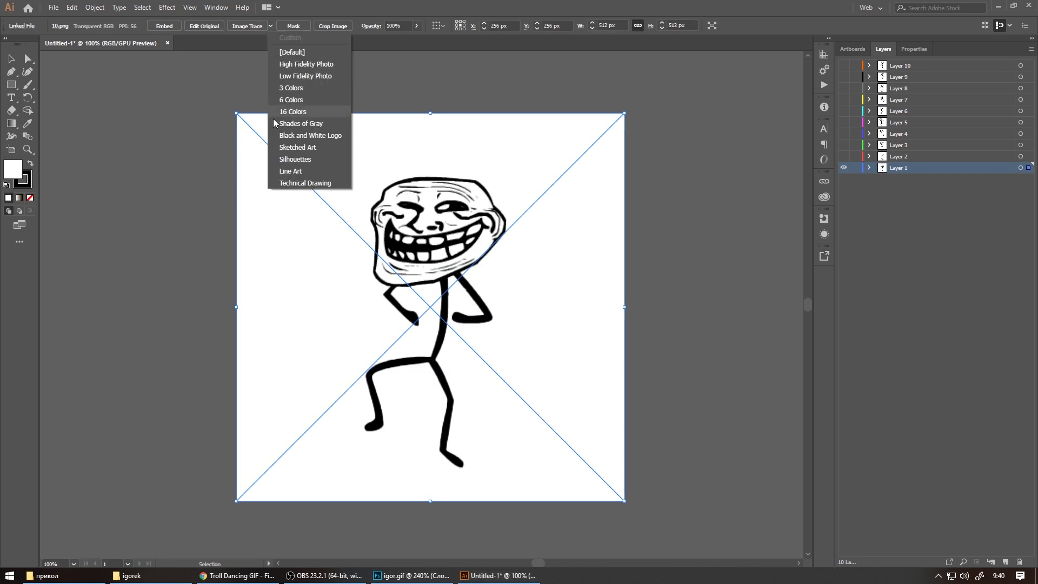
{"action": "left_click", "coordinate": [279, 158]}
{"action": "key", "text": "ctrl+z"}
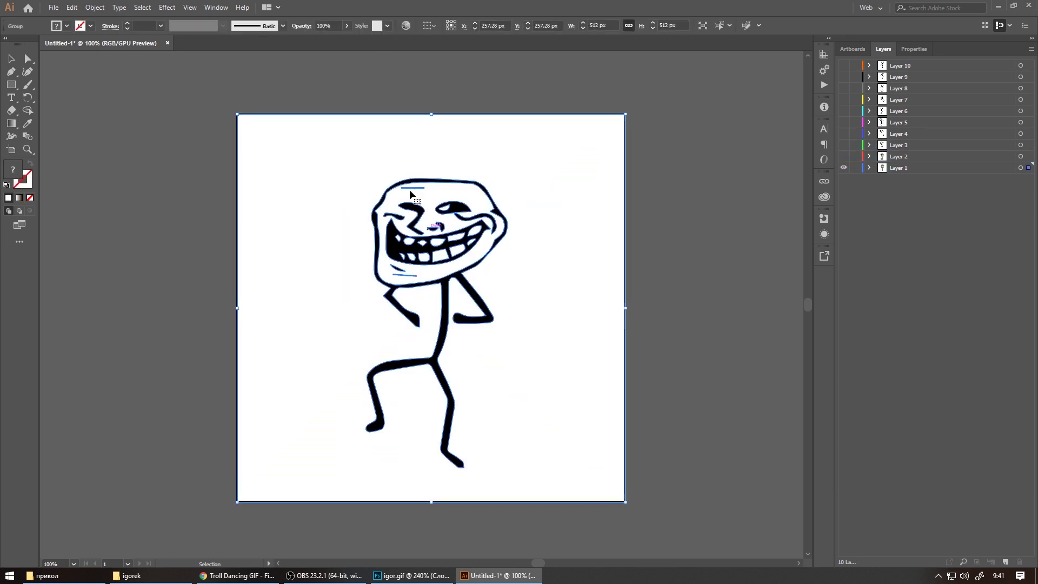
Ungroup the first traced pose and select parts of the traced artwork, including the background compound path
{"action": "scroll", "coordinate": [319, 143], "scroll_direction": "down", "scroll_amount": 3}
{"action": "scroll", "coordinate": [341, 174], "scroll_direction": "up", "scroll_amount": 3}
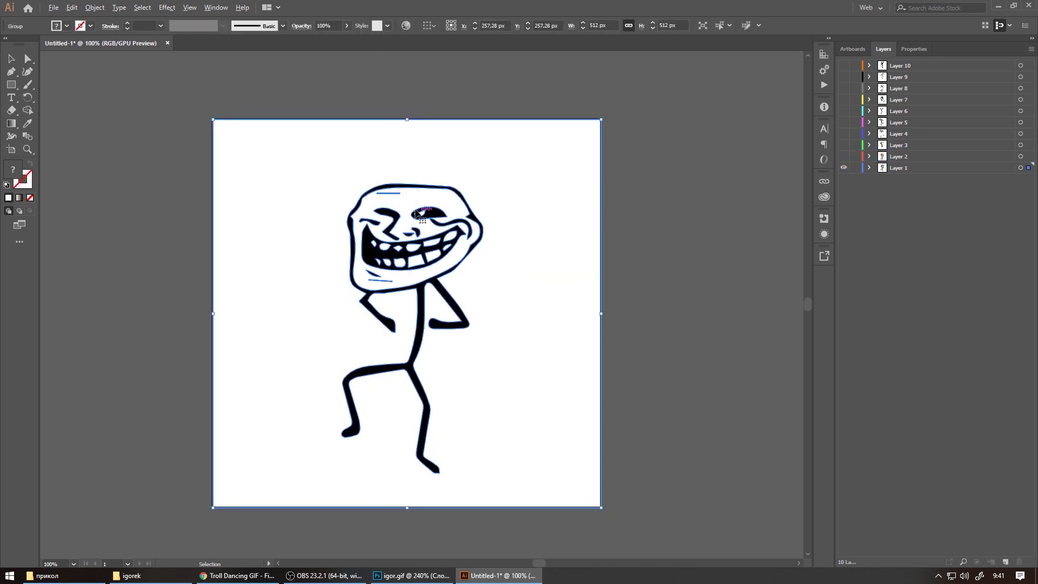
{"action": "right_click", "coordinate": [377, 224]}
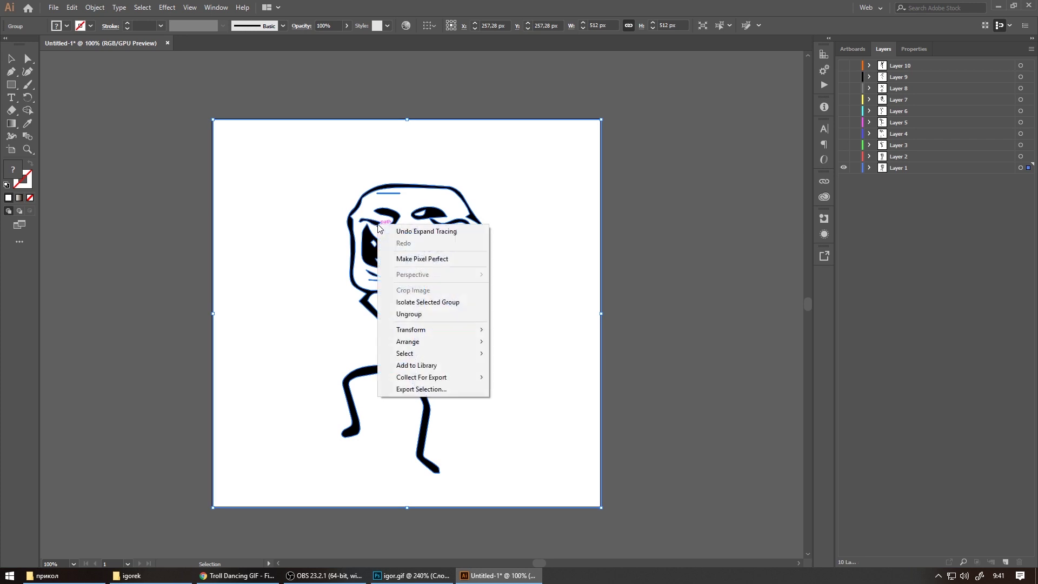
{"action": "left_click", "coordinate": [436, 317]}
{"action": "left_click", "coordinate": [633, 143]}
{"action": "left_click_drag", "start_coordinate": [545, 212], "coordinate": [591, 210]}
{"action": "left_click", "coordinate": [568, 223]}
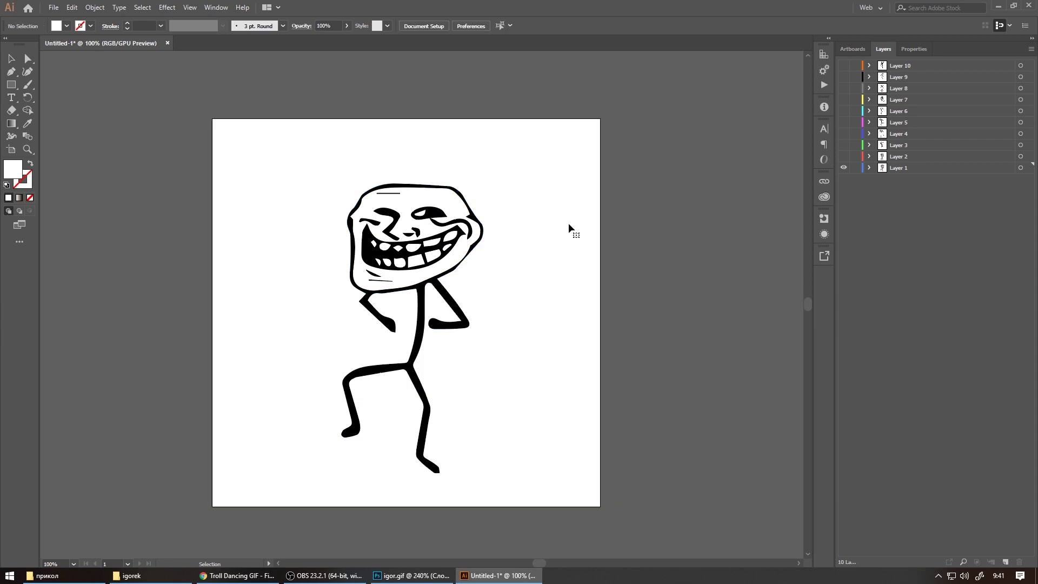
{"action": "left_click_drag", "start_coordinate": [662, 111], "coordinate": [553, 252]}
{"action": "left_click_drag", "start_coordinate": [178, 418], "coordinate": [278, 501]}
Show Layer 2, expand its traced troll image, and ungroup the resulting paths
{"action": "left_click", "coordinate": [891, 159]}
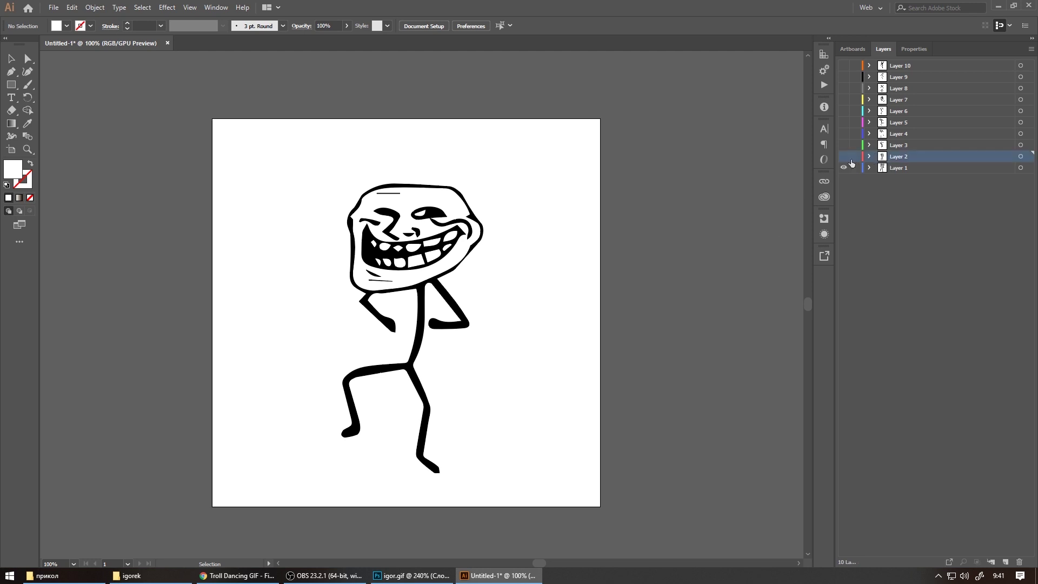
{"action": "left_click", "coordinate": [844, 156]}
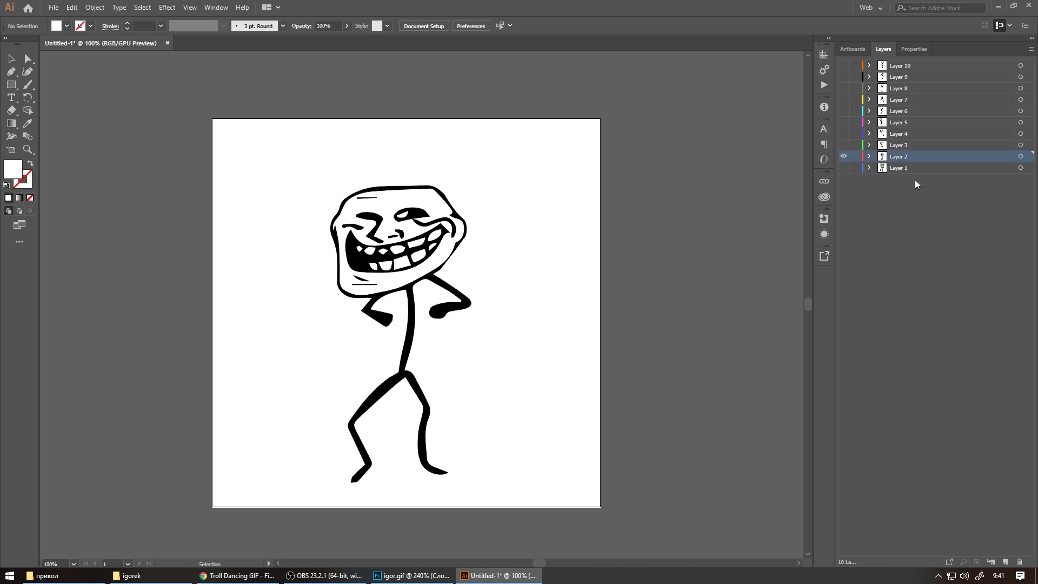
{"action": "left_click", "coordinate": [534, 225]}
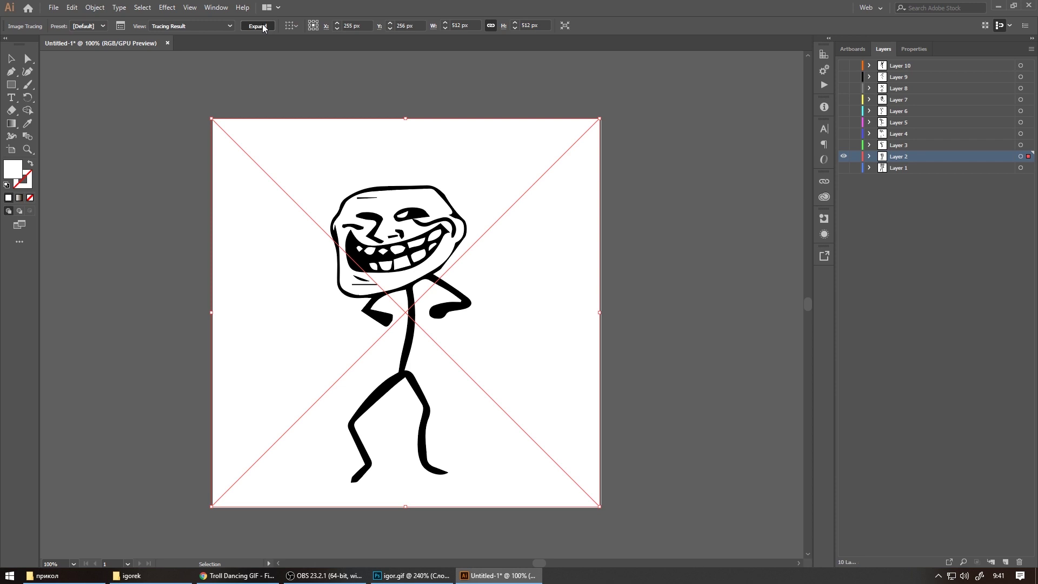
{"action": "left_click", "coordinate": [262, 26]}
{"action": "right_click", "coordinate": [421, 236]}
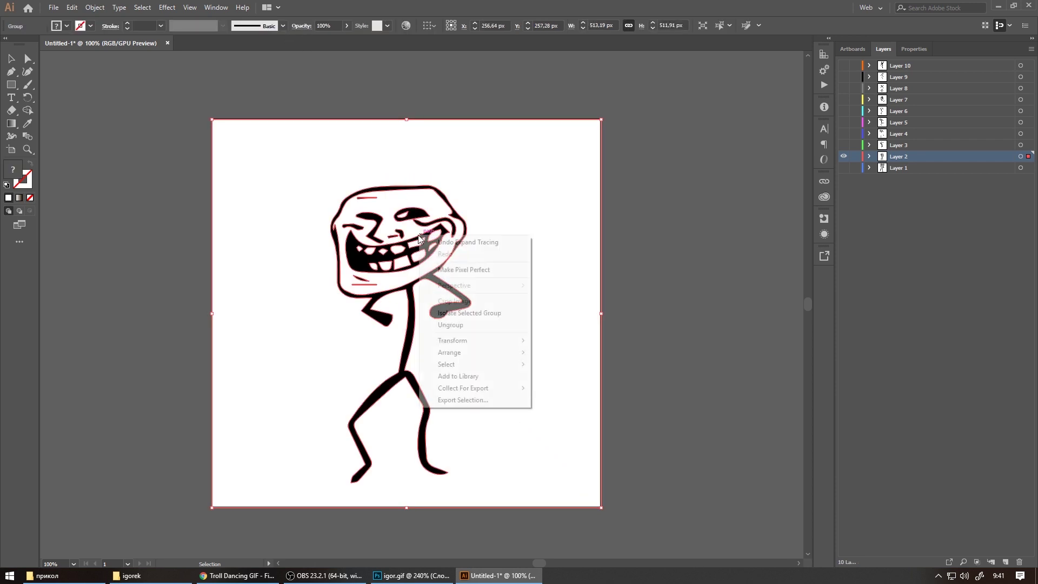
{"action": "left_click", "coordinate": [449, 325]}
{"action": "left_click_drag", "start_coordinate": [203, 125], "coordinate": [307, 274]}
{"action": "left_click", "coordinate": [307, 271]}
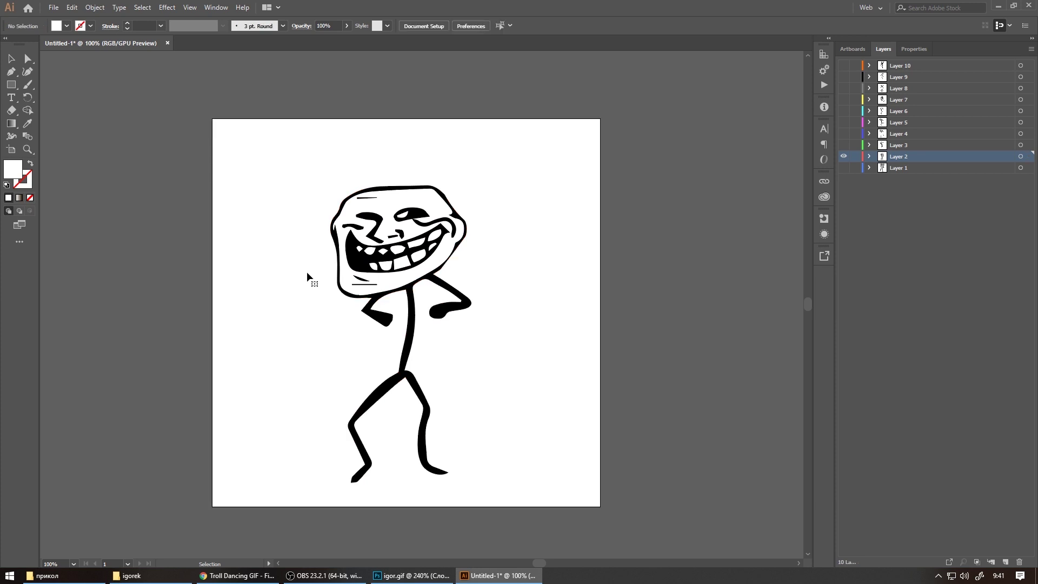
{"action": "left_click", "coordinate": [392, 210]}
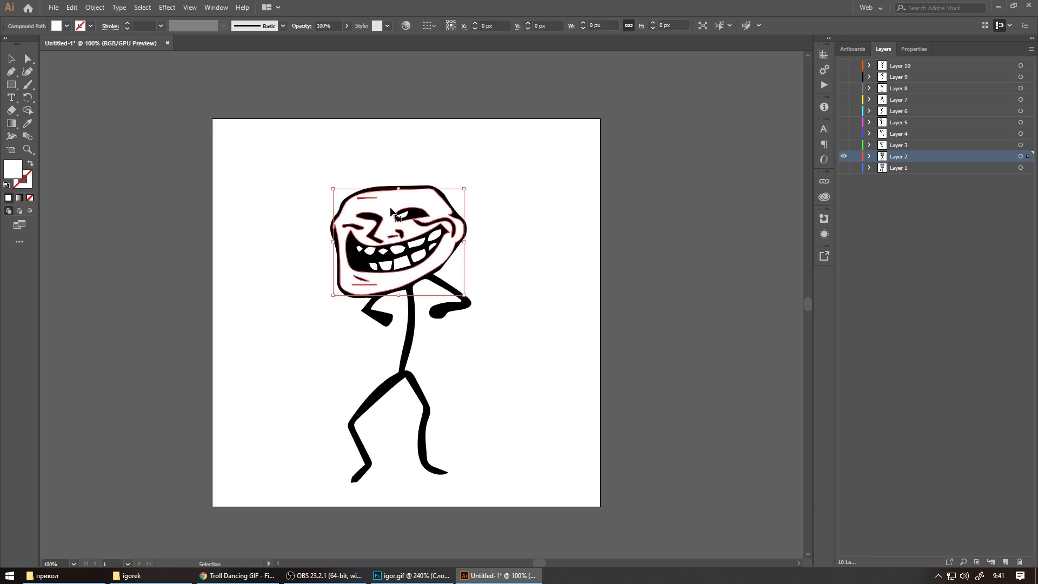
{"action": "left_click", "coordinate": [417, 358]}
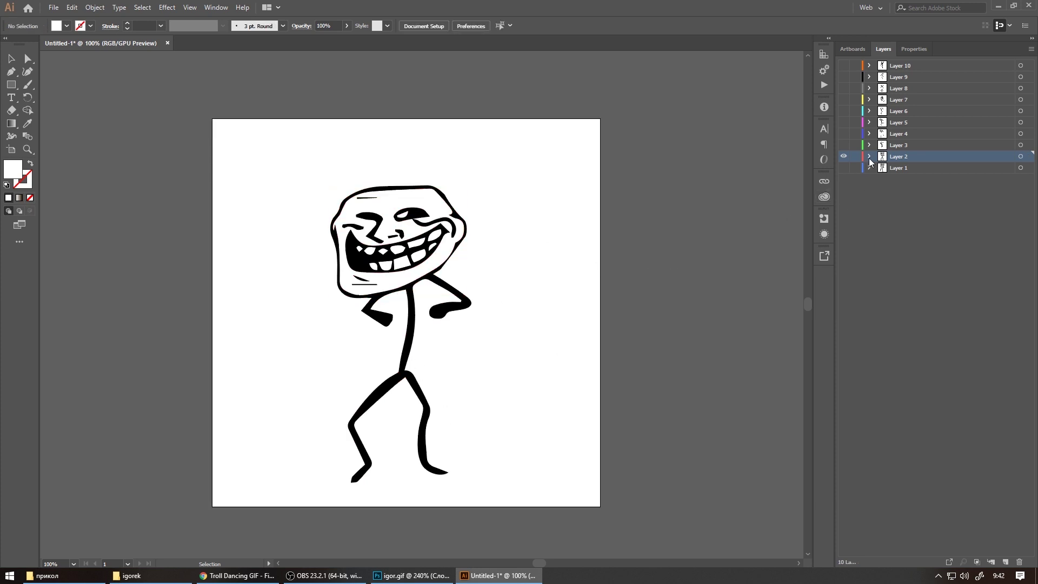
Show Layer 3, make it active, and select its traced artwork with Direct Selection
{"action": "left_click", "coordinate": [843, 145]}
{"action": "left_click", "coordinate": [844, 156]}
{"action": "key", "text": "a"}
{"action": "left_click", "coordinate": [560, 205]}
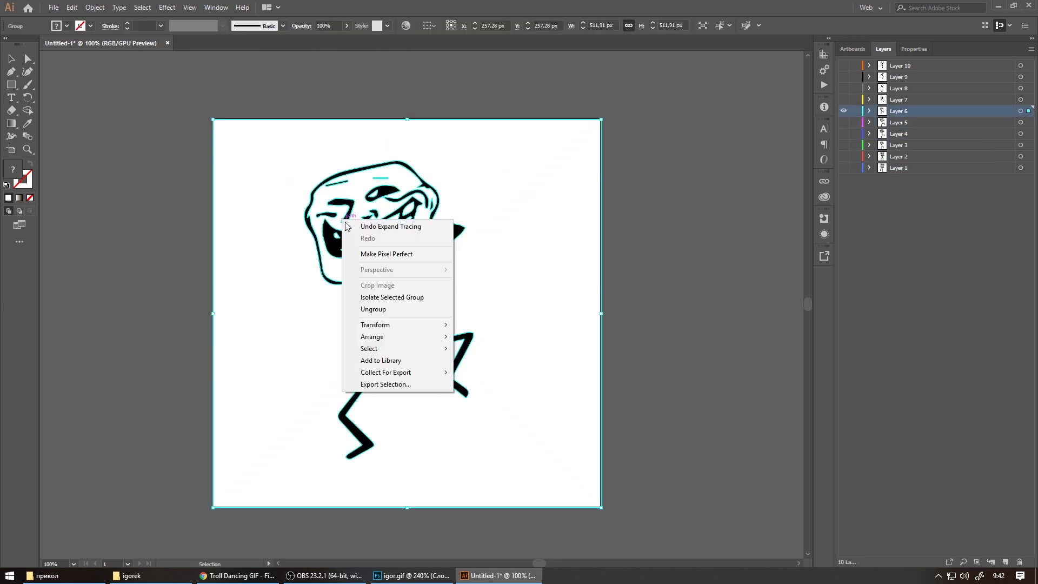
Turn on visibility for Layers 10 through 1 so all ten poses overlap
{"action": "left_click", "coordinate": [843, 65]}
{"action": "left_click", "coordinate": [843, 67]}
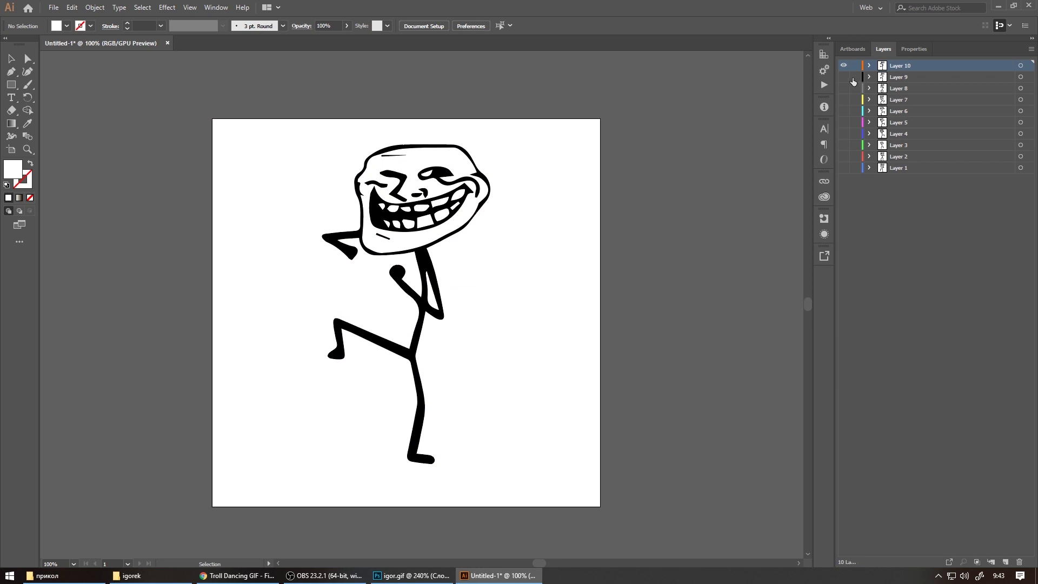
{"action": "left_click", "coordinate": [846, 77]}
{"action": "left_click", "coordinate": [843, 88]}
{"action": "left_click", "coordinate": [843, 99]}
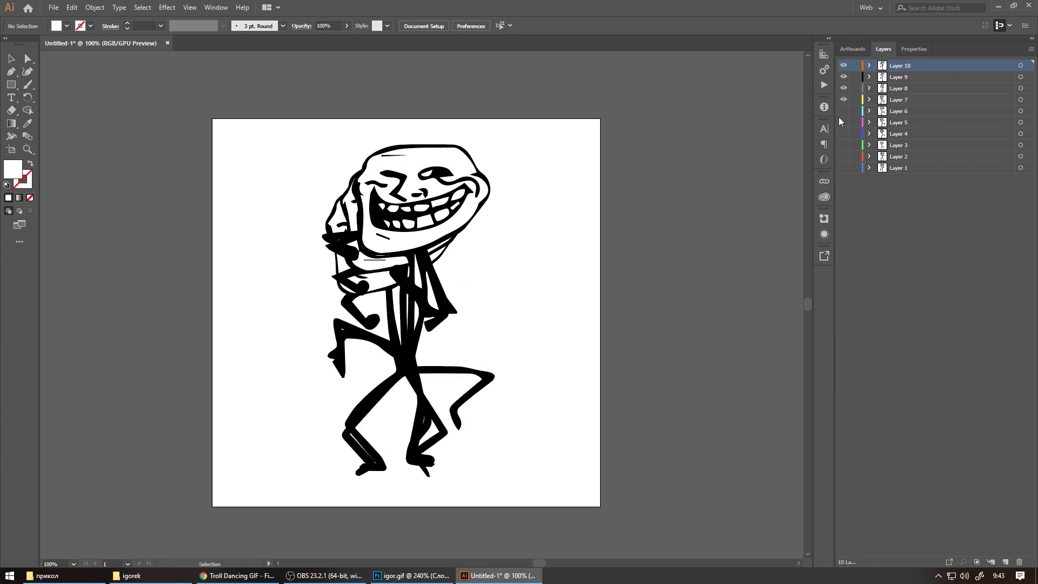
{"action": "left_click", "coordinate": [842, 113]}
{"action": "left_click", "coordinate": [844, 122]}
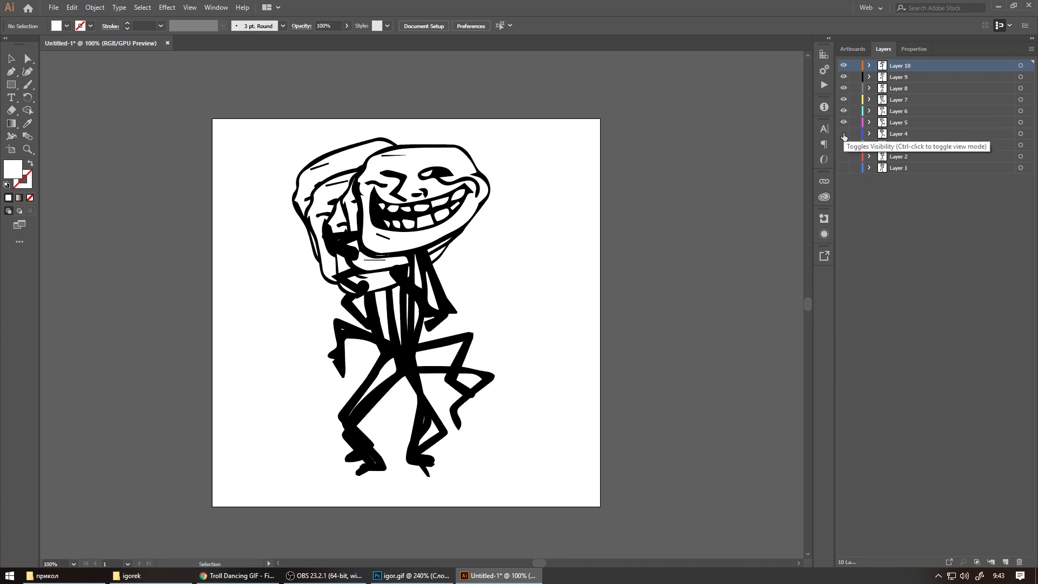
{"action": "left_click", "coordinate": [844, 134]}
{"action": "left_click", "coordinate": [845, 145]}
{"action": "left_click", "coordinate": [844, 156]}
{"action": "left_click", "coordinate": [846, 167]}
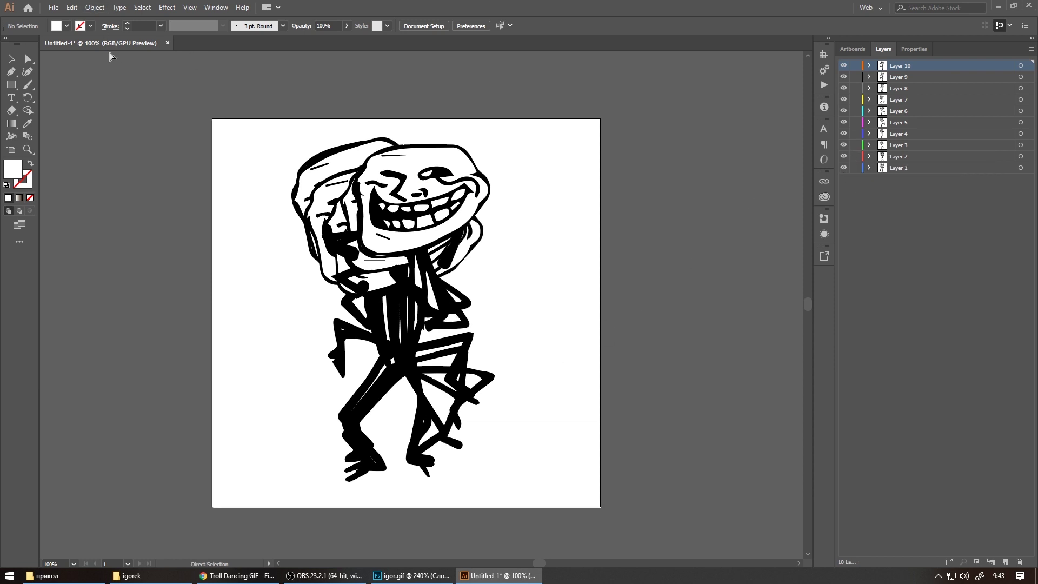
Save the artwork as igorek.ai in туториал > igorek, accept Illustrator Options, then minimize Illustrator
{"action": "key", "text": "ctrl+s"}
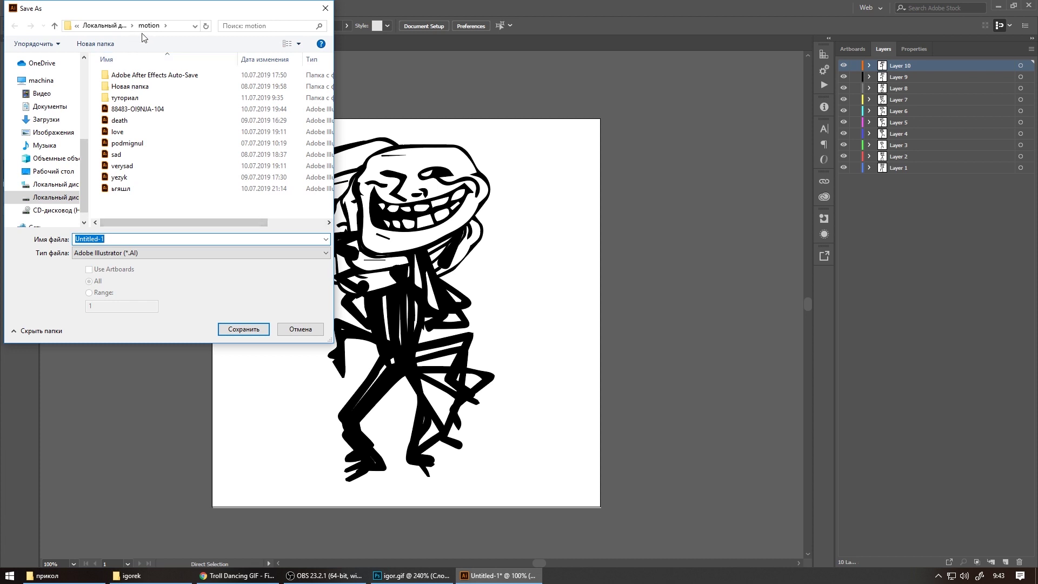
{"action": "double_click", "coordinate": [124, 98]}
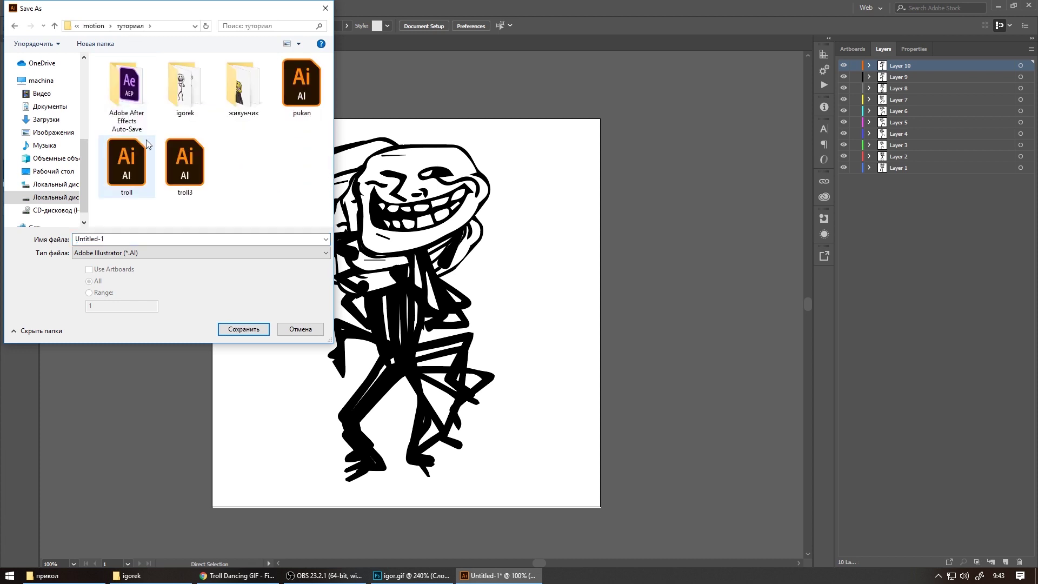
{"action": "left_click", "coordinate": [135, 239]}
{"action": "type", "text": "igorek"}
{"action": "key", "text": "Return"}
{"action": "type", "text": "igor"}
{"action": "key", "text": "Down"}
{"action": "key", "text": "Down"}
{"action": "key", "text": "Return"}
{"action": "left_click", "coordinate": [539, 435]}
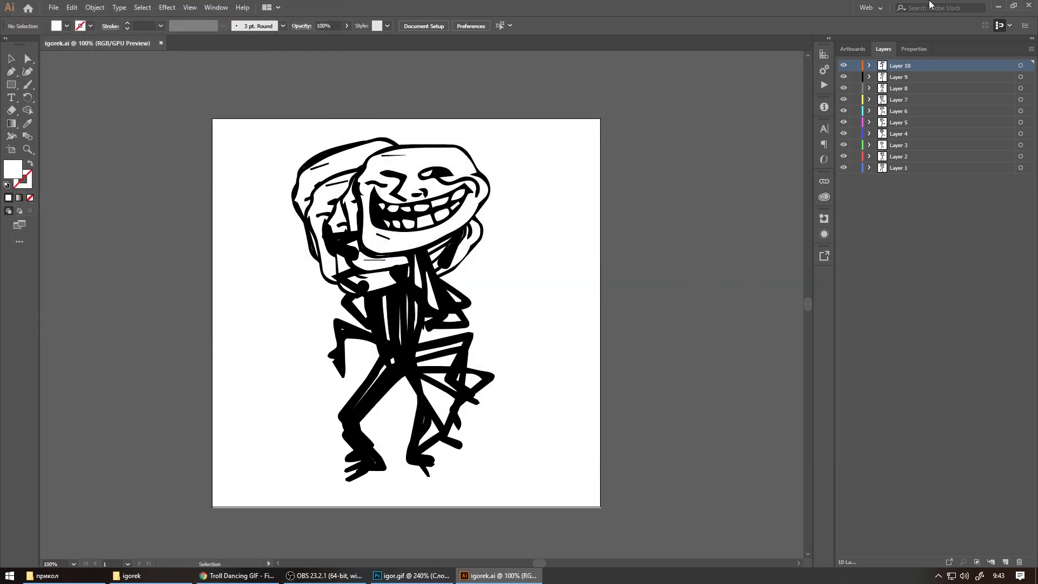
{"action": "left_click", "coordinate": [997, 6]}
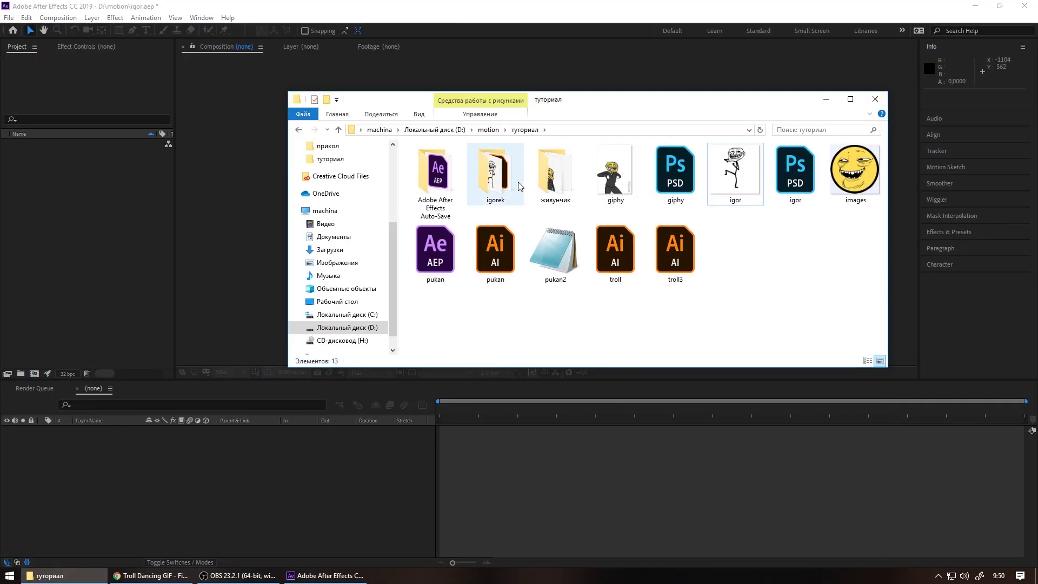
Import igorek.ai from the igorek folder as a composition and bring up its Composition Settings
{"action": "double_click", "coordinate": [518, 184]}
{"action": "left_click_drag", "start_coordinate": [563, 237], "coordinate": [93, 242]}
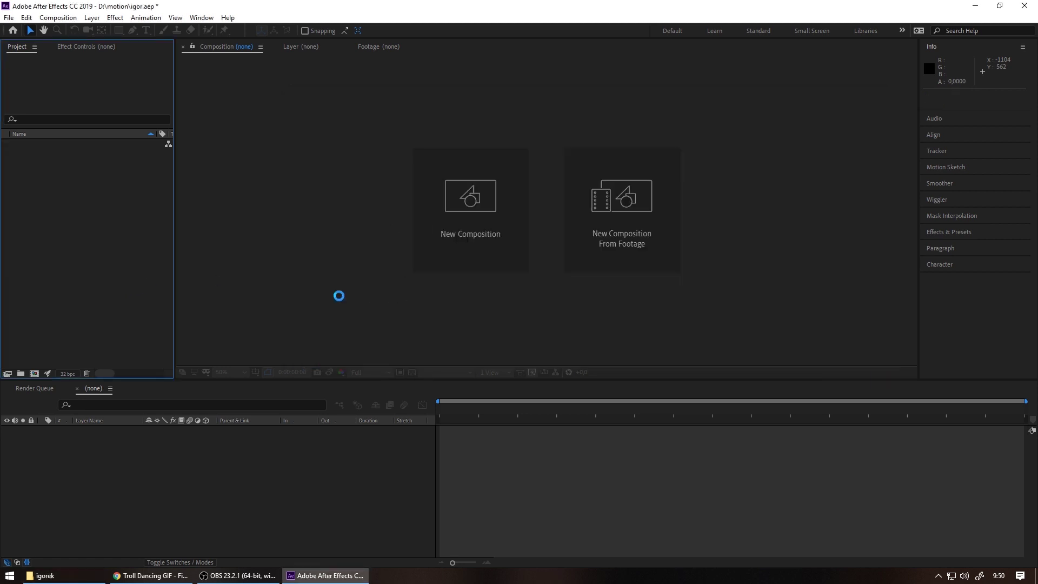
{"action": "left_click", "coordinate": [528, 333]}
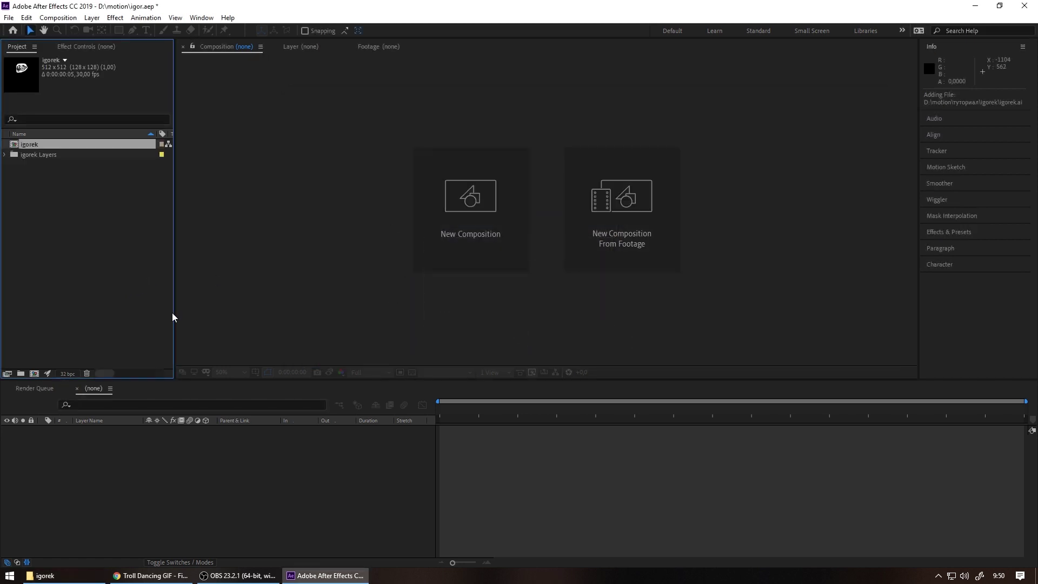
{"action": "right_click", "coordinate": [32, 144]}
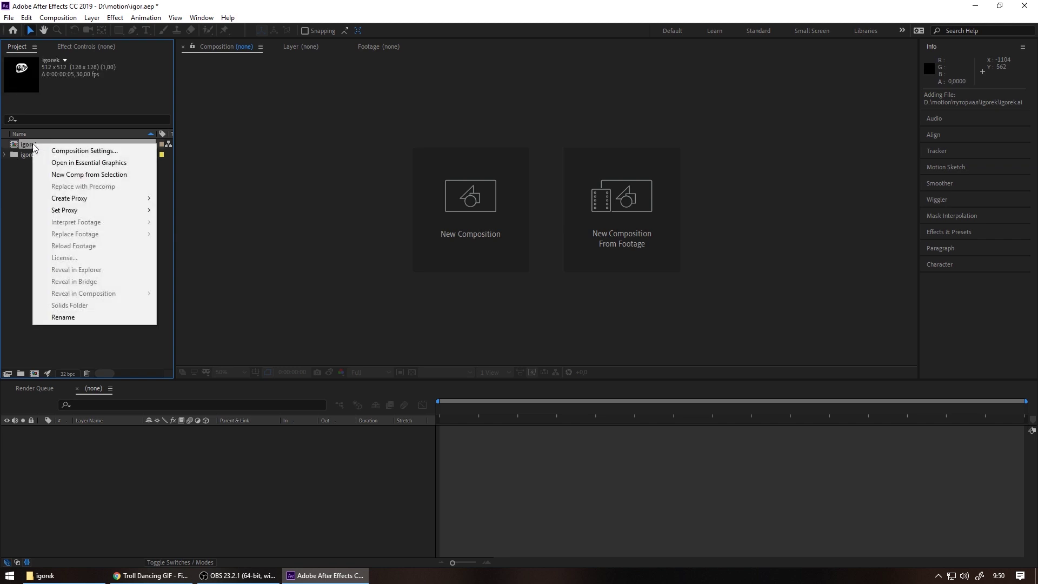
{"action": "left_click", "coordinate": [57, 152]}
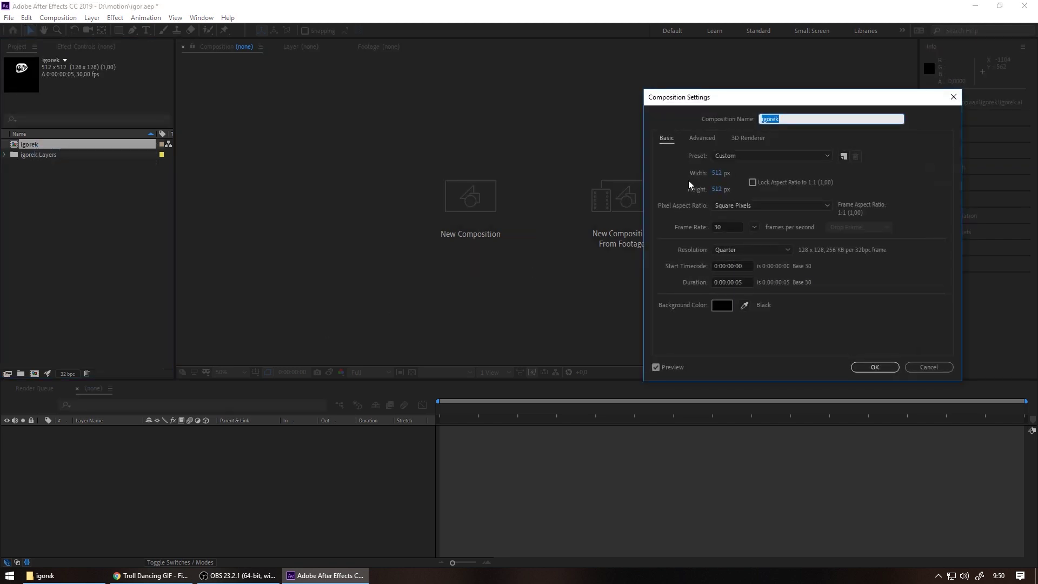
Set the igorek comp background to white, frame rate 60 fps, duration 0:00:00:10
{"action": "left_click", "coordinate": [393, 280]}
{"action": "left_click_drag", "start_coordinate": [806, 217], "coordinate": [708, 140]}
{"action": "left_click", "coordinate": [972, 181]}
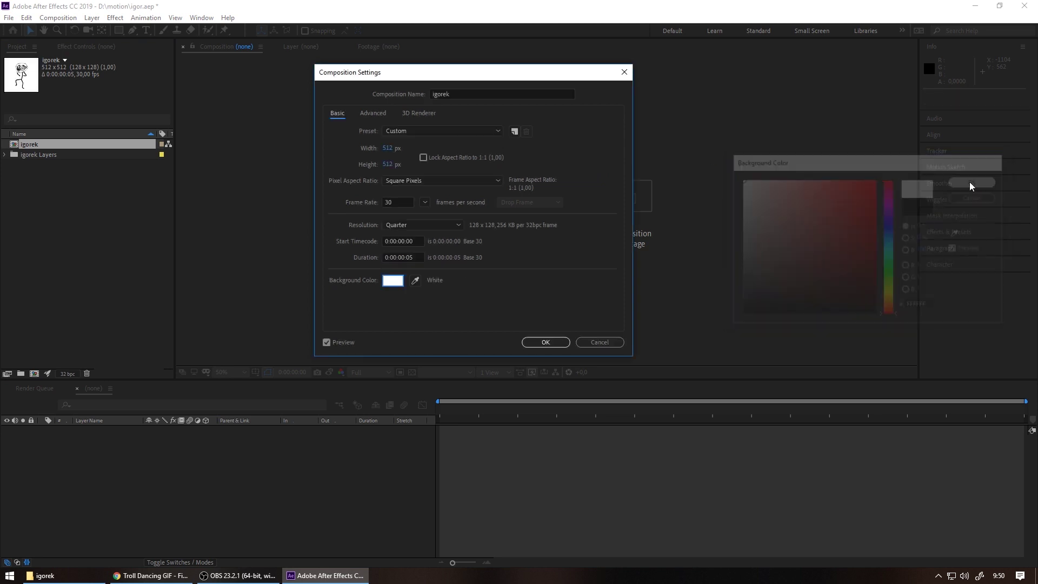
{"action": "left_click_drag", "start_coordinate": [425, 75], "coordinate": [465, 98]}
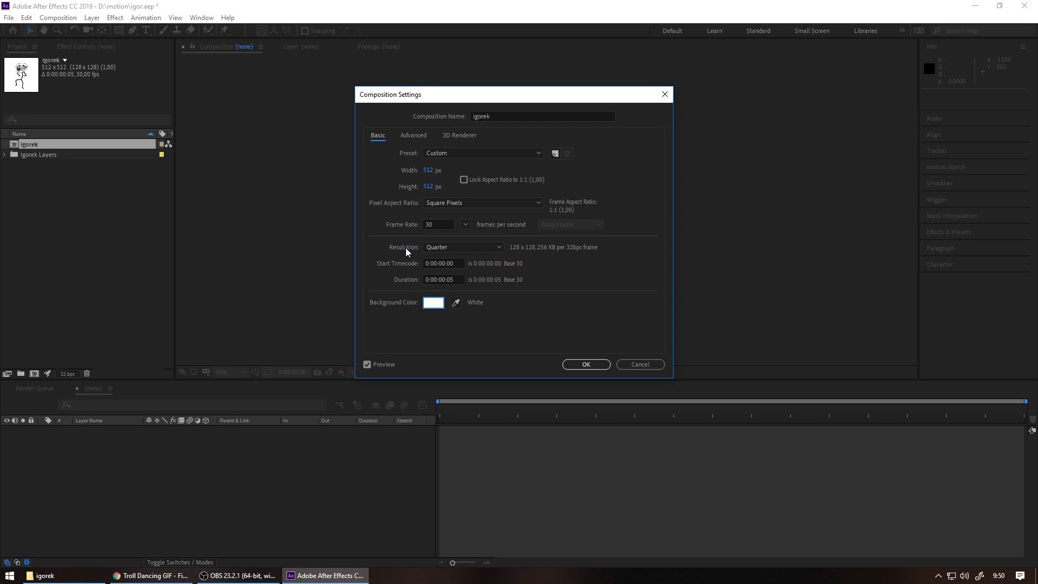
{"action": "double_click", "coordinate": [434, 223]}
{"action": "type", "text": "60"}
{"action": "left_click", "coordinate": [581, 288]}
{"action": "left_click", "coordinate": [456, 280]}
{"action": "left_click", "coordinate": [564, 282]}
{"action": "left_click", "coordinate": [584, 365]}
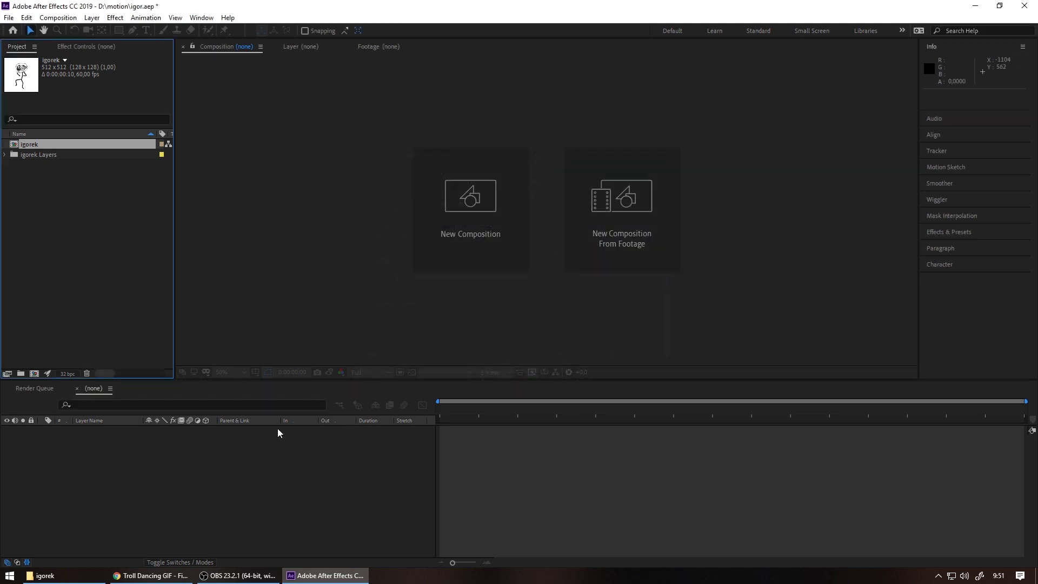
Open the igorek composition and change its duration to 0:00:00:30 via Ctrl+K
{"action": "double_click", "coordinate": [32, 144]}
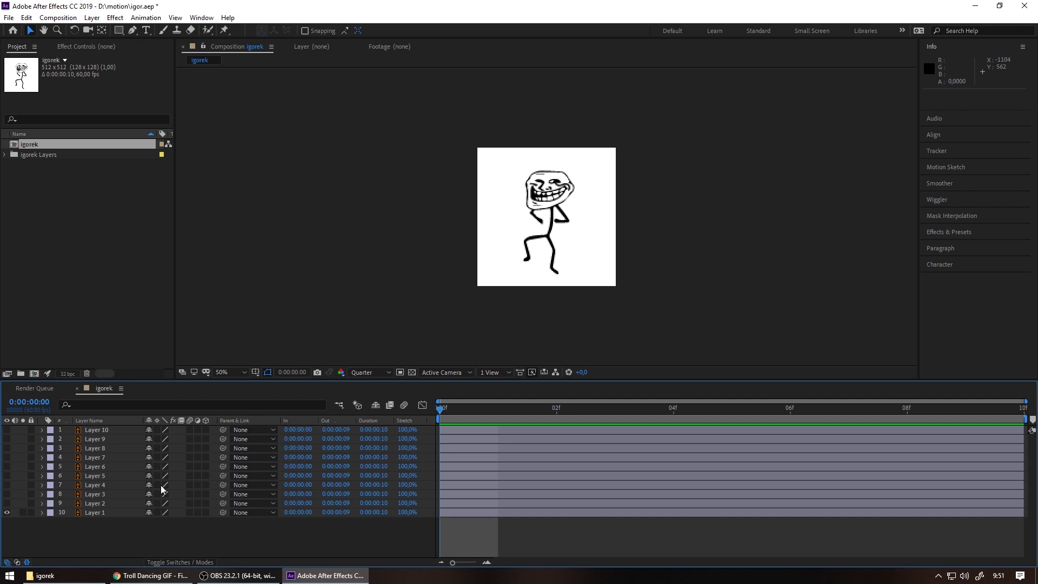
{"action": "key", "text": "ctrl+k"}
{"action": "type", "text": "0:00:00:30"}
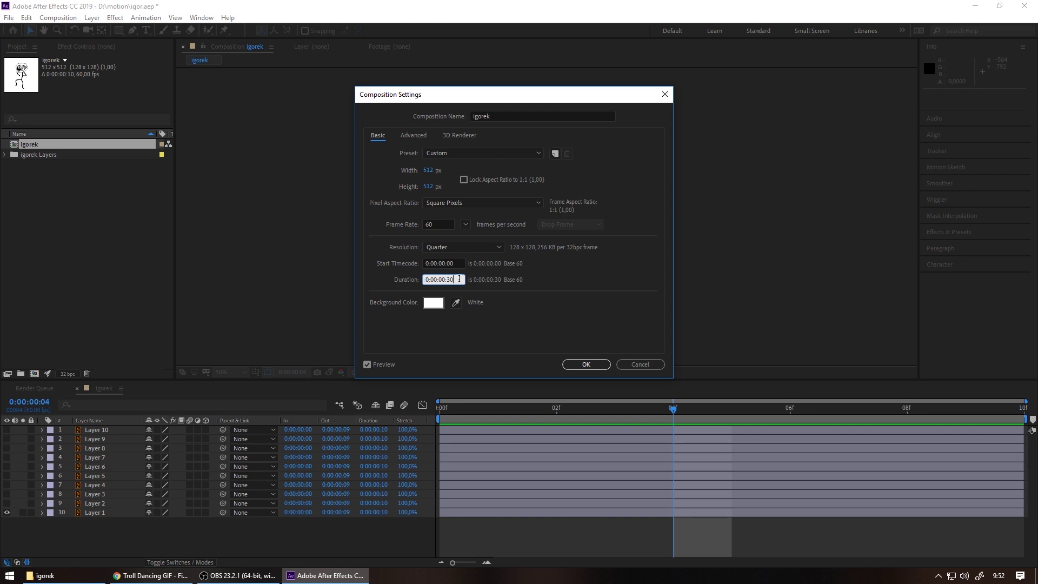
{"action": "left_click", "coordinate": [582, 368]}
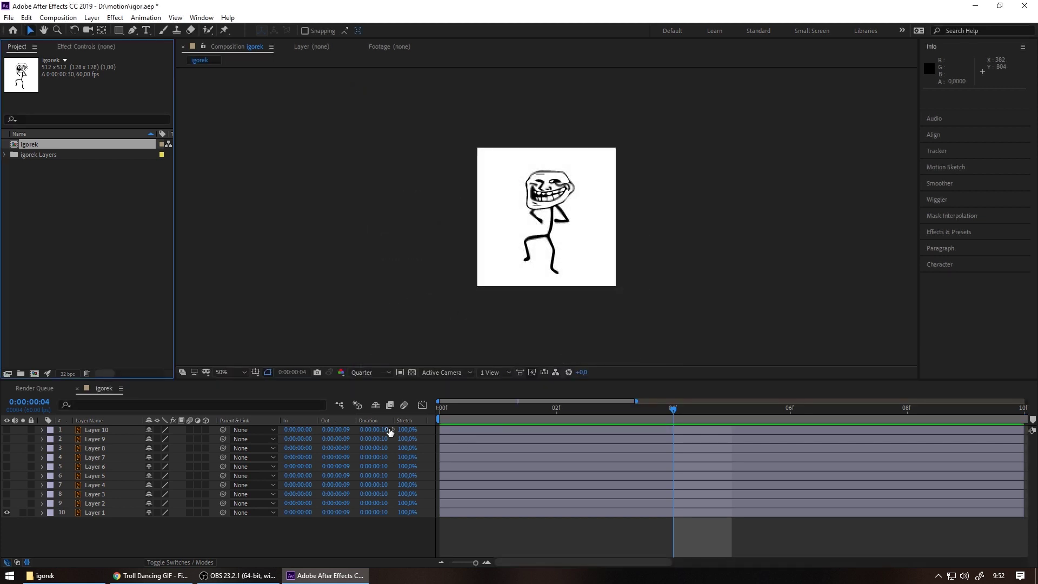
Convert all ten frame layers with Create Shapes from Vector Layer and save the project
{"action": "left_click_drag", "start_coordinate": [673, 409], "coordinate": [440, 408]}
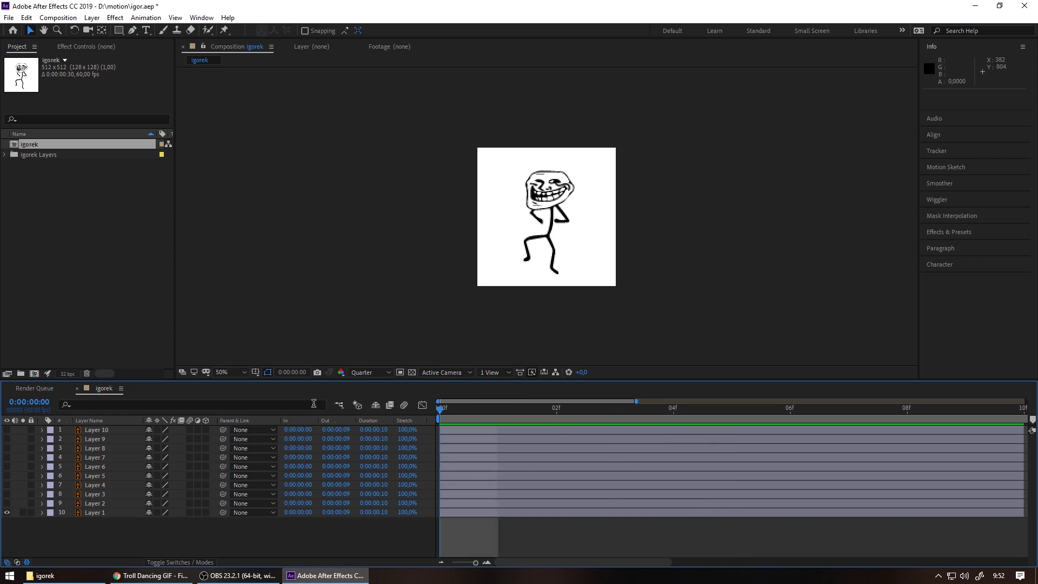
{"action": "left_click", "coordinate": [78, 513]}
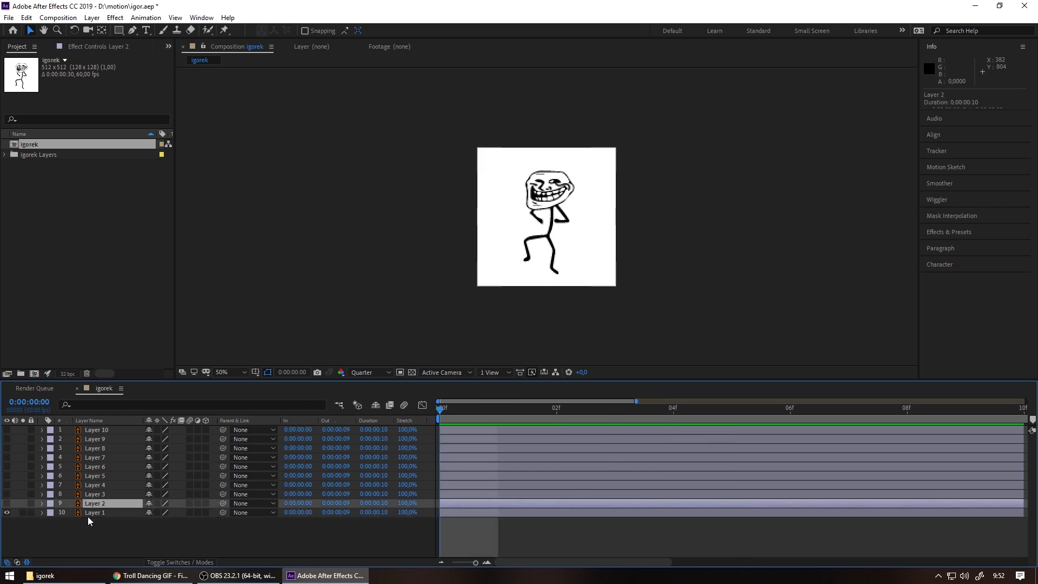
{"action": "mouse_move", "coordinate": [127, 534]}
{"action": "left_mouse_down"}
{"action": "mouse_move", "coordinate": [55, 429]}
{"action": "mouse_move", "coordinate": [69, 430]}
{"action": "left_mouse_up"}
{"action": "right_click", "coordinate": [86, 432]}
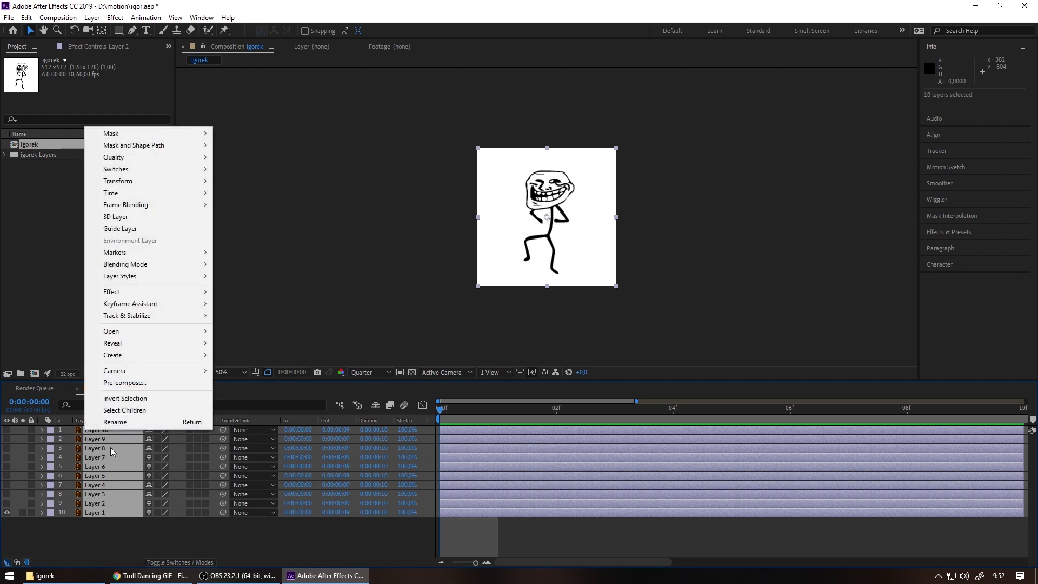
{"action": "mouse_move", "coordinate": [189, 355]}
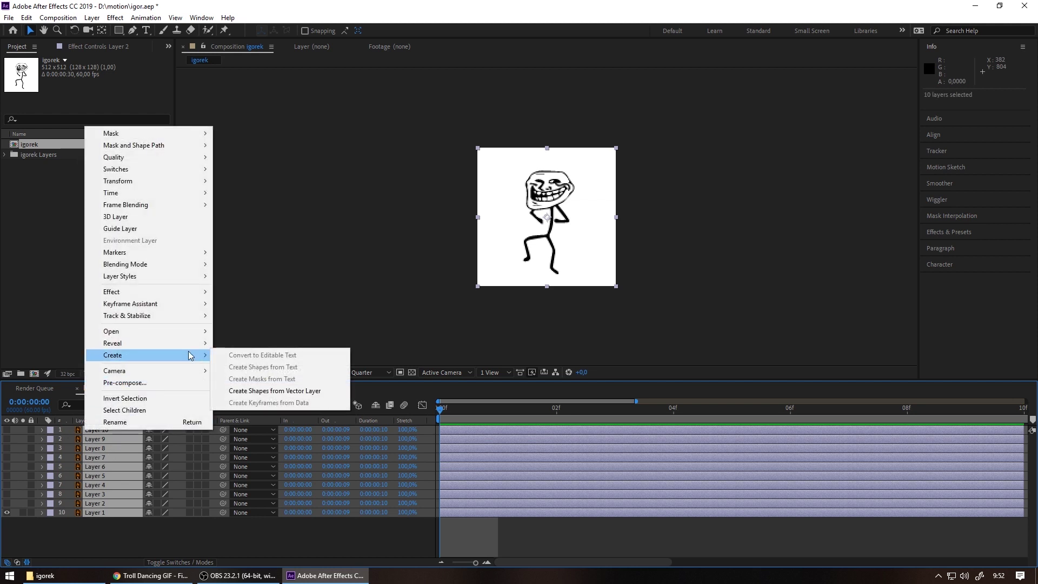
{"action": "left_click", "coordinate": [246, 390]}
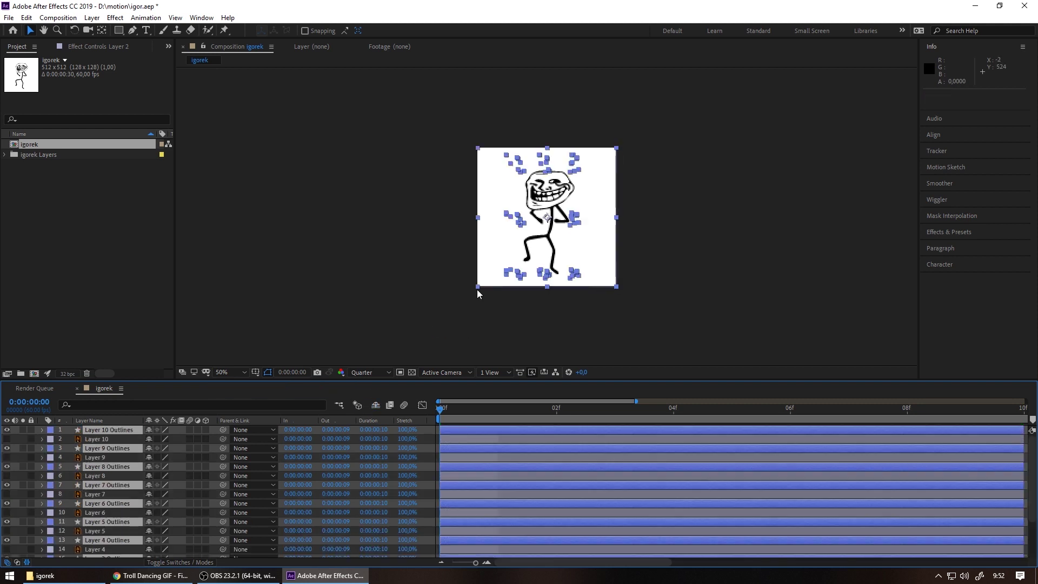
{"action": "key", "text": "ctrl+s"}
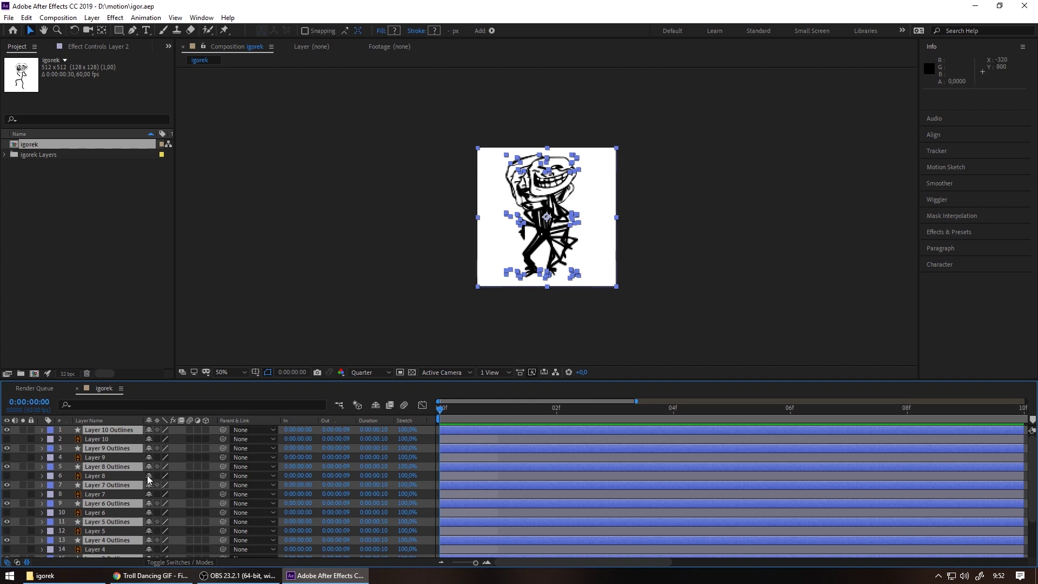
Delete the original Layers 10 through 1, keeping only the Outlines layers
{"action": "left_click", "coordinate": [109, 439]}
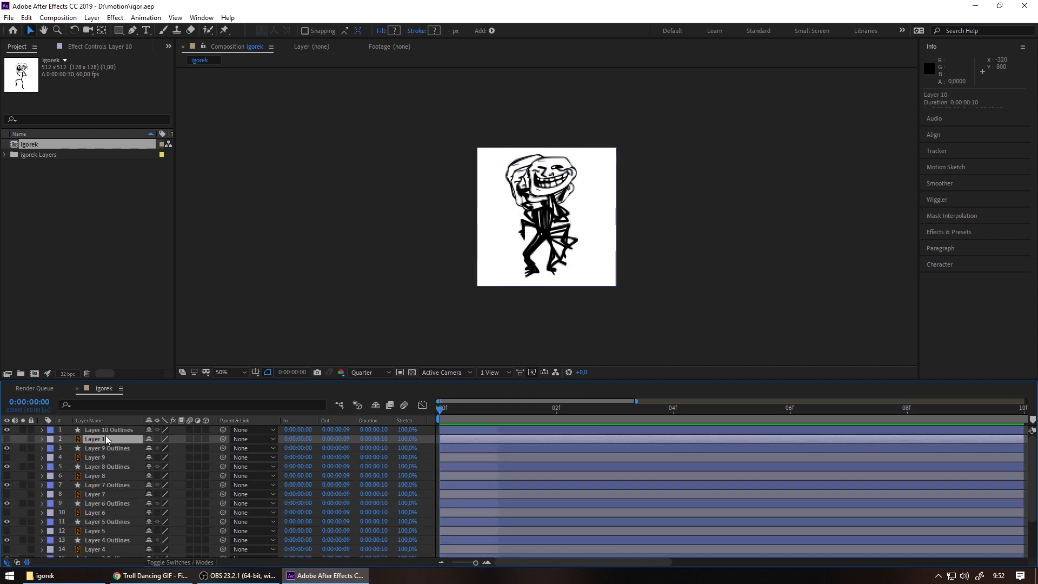
{"action": "left_click", "coordinate": [106, 457], "text": "ctrl"}
{"action": "left_click", "coordinate": [107, 475], "text": "ctrl"}
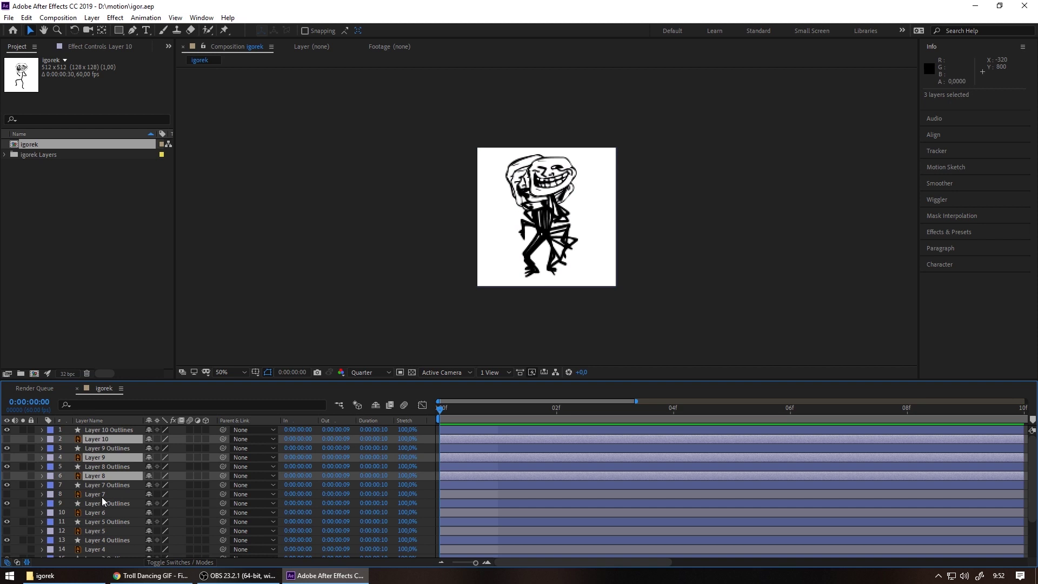
{"action": "left_click", "coordinate": [102, 495], "text": "ctrl"}
{"action": "left_click", "coordinate": [102, 512], "text": "ctrl"}
{"action": "left_click", "coordinate": [98, 531], "text": "ctrl"}
{"action": "scroll", "coordinate": [108, 527], "scroll_direction": "down", "scroll_amount": 1}
{"action": "left_click", "coordinate": [95, 521], "text": "ctrl"}
{"action": "left_click", "coordinate": [98, 540], "text": "ctrl"}
{"action": "scroll", "coordinate": [124, 523], "scroll_direction": "down", "scroll_amount": 1}
{"action": "left_click", "coordinate": [103, 533], "text": "ctrl"}
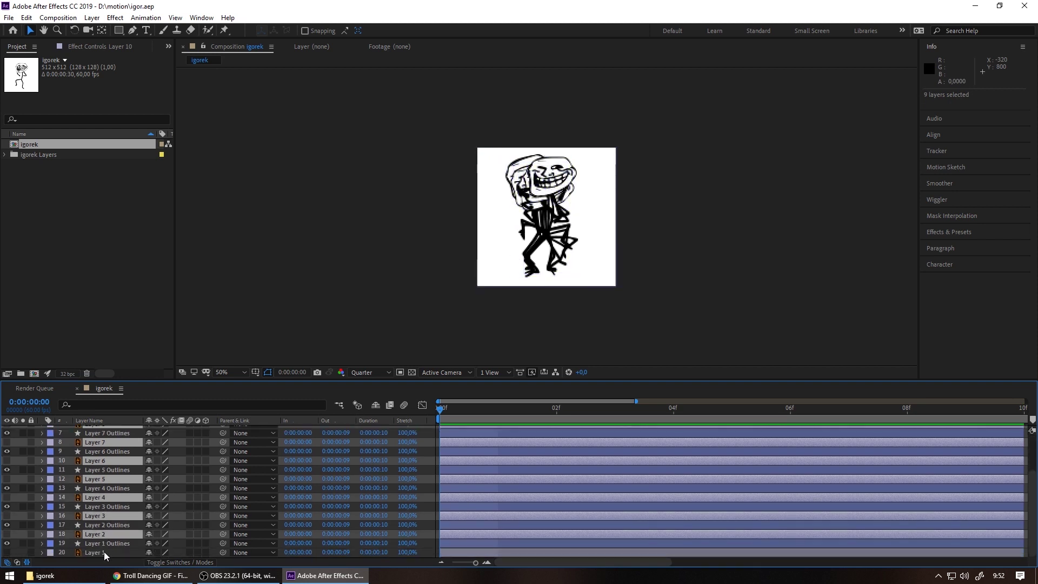
{"action": "left_click", "coordinate": [104, 552], "text": "ctrl"}
{"action": "key", "text": "Delete"}
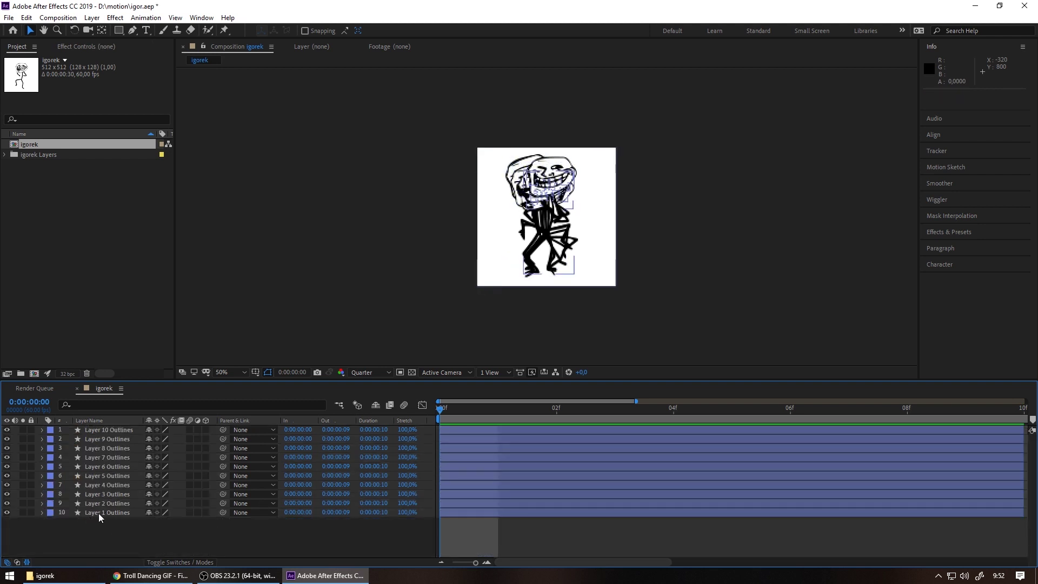
Reorder the Outlines layers so Layer 1 Outlines is on top through Layer 10 Outlines
{"action": "left_click_drag", "start_coordinate": [98, 514], "coordinate": [110, 428]}
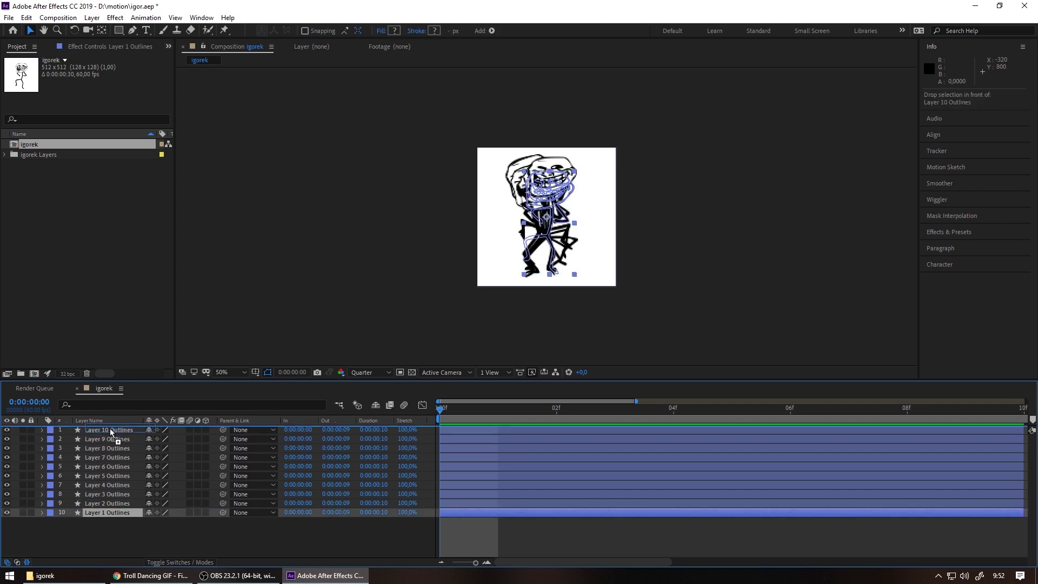
{"action": "left_click_drag", "start_coordinate": [103, 512], "coordinate": [113, 438]}
{"action": "left_click_drag", "start_coordinate": [105, 512], "coordinate": [114, 448]}
{"action": "mouse_move", "coordinate": [110, 512]}
{"action": "left_mouse_down"}
{"action": "mouse_move", "coordinate": [114, 457]}
{"action": "mouse_move", "coordinate": [116, 466]}
{"action": "left_mouse_up"}
{"action": "left_click_drag", "start_coordinate": [108, 511], "coordinate": [117, 476]}
{"action": "left_click_drag", "start_coordinate": [108, 511], "coordinate": [116, 485]}
{"action": "mouse_move", "coordinate": [108, 512]}
{"action": "left_mouse_down"}
{"action": "mouse_move", "coordinate": [119, 492]}
{"action": "mouse_move", "coordinate": [111, 502]}
{"action": "left_mouse_up"}
Zoom the timeline out and trim Layer 1 Outlines to three frames long
{"action": "left_click", "coordinate": [464, 408]}
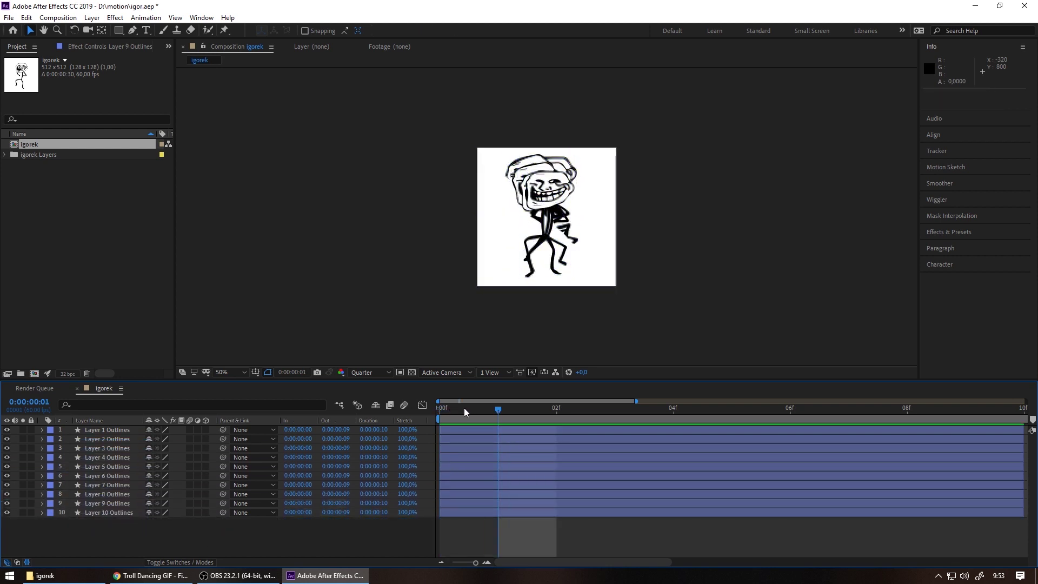
{"action": "left_click_drag", "start_coordinate": [497, 407], "coordinate": [426, 407]}
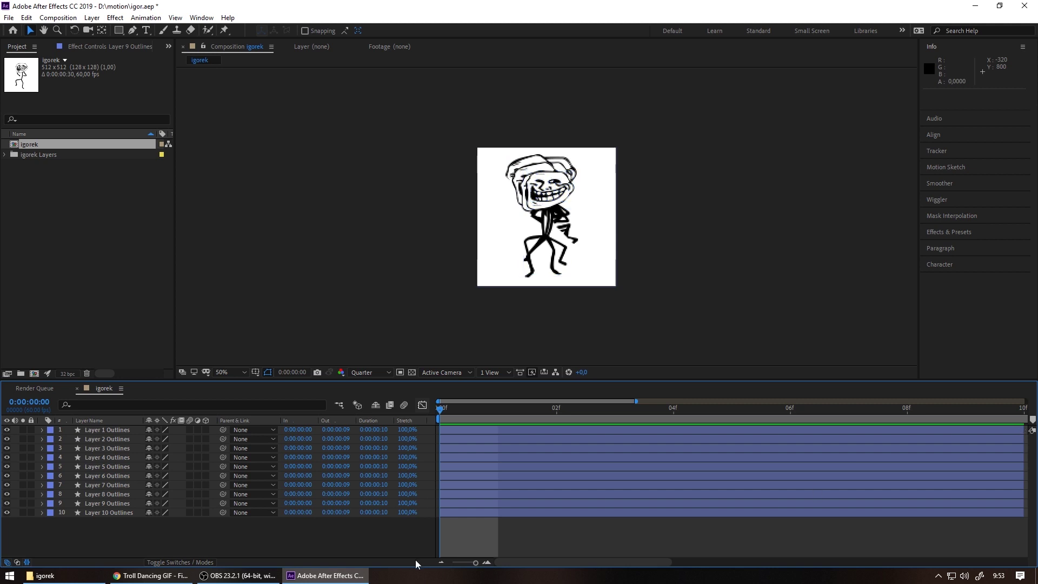
{"action": "left_click_drag", "start_coordinate": [475, 562], "coordinate": [444, 567]}
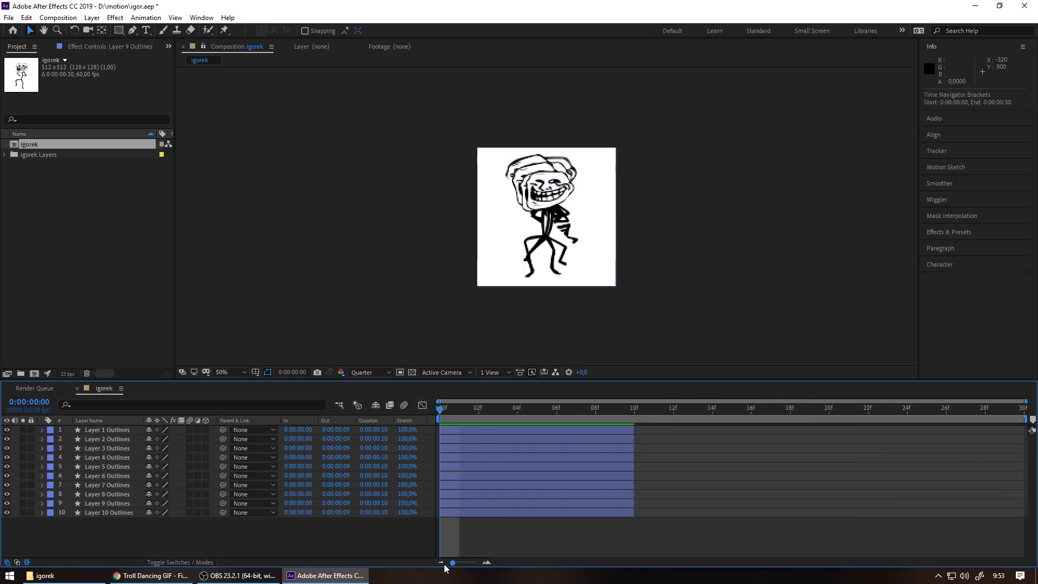
{"action": "left_click_drag", "start_coordinate": [635, 429], "coordinate": [445, 430]}
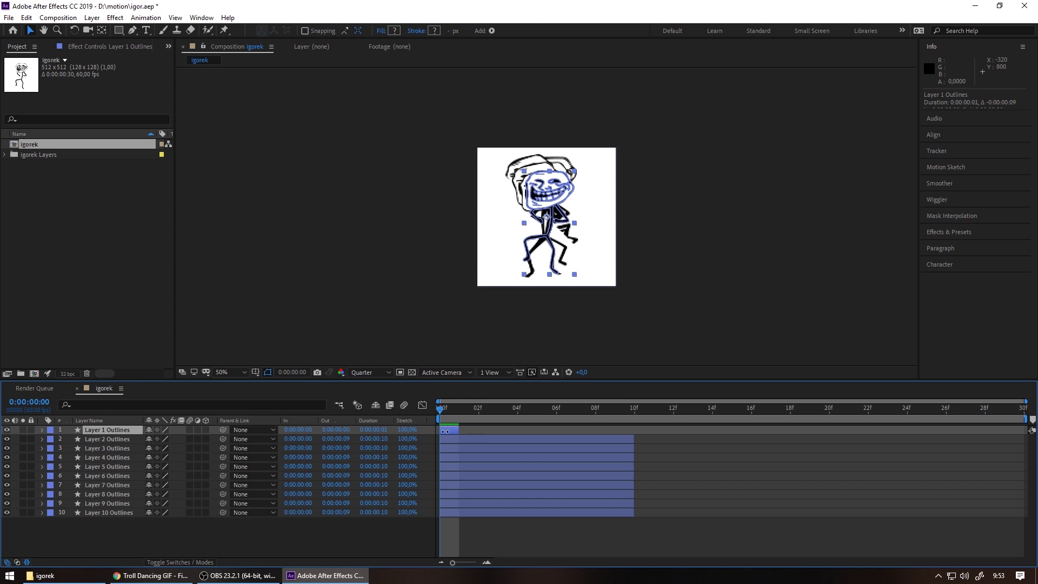
{"action": "left_click_drag", "start_coordinate": [445, 430], "coordinate": [446, 426]}
{"action": "left_click_drag", "start_coordinate": [451, 430], "coordinate": [492, 428]}
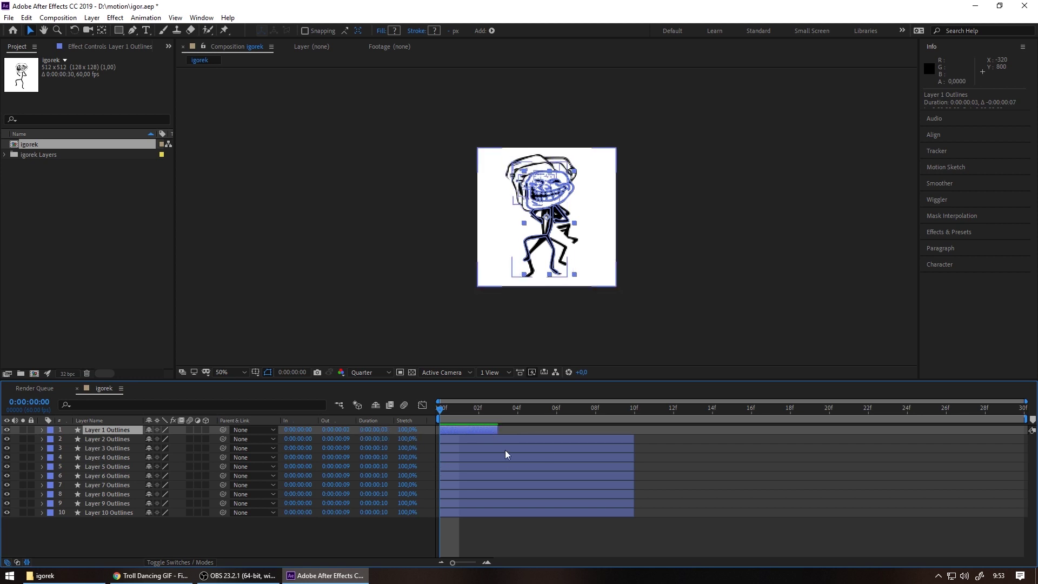
{"action": "left_click", "coordinate": [380, 439]}
{"action": "left_click", "coordinate": [506, 266]}
{"action": "key", "text": "BackSpace"}
{"action": "key", "text": "BackSpace"}
{"action": "type", "text": "03"}
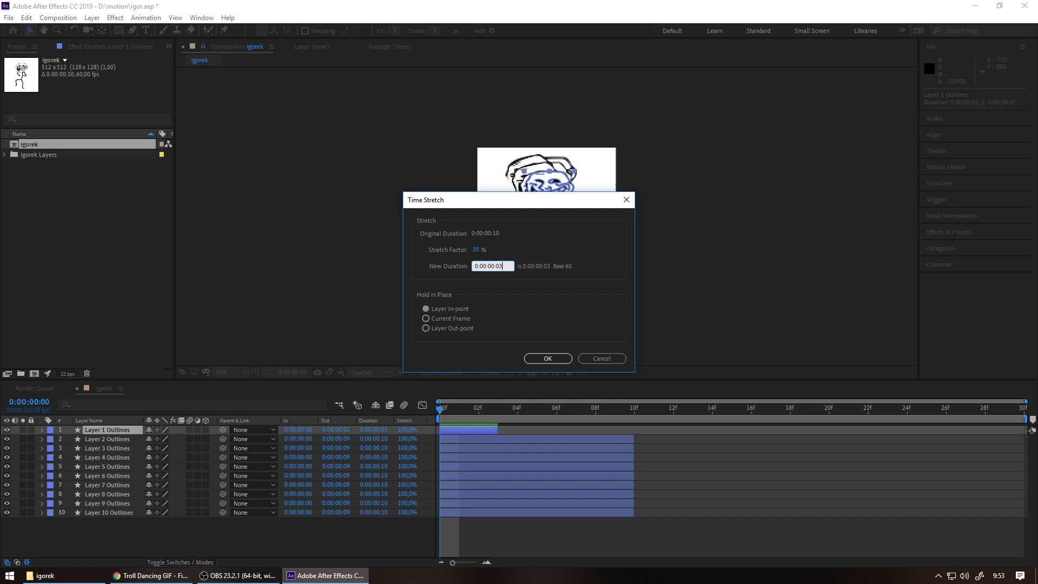
{"action": "key", "text": "Return"}
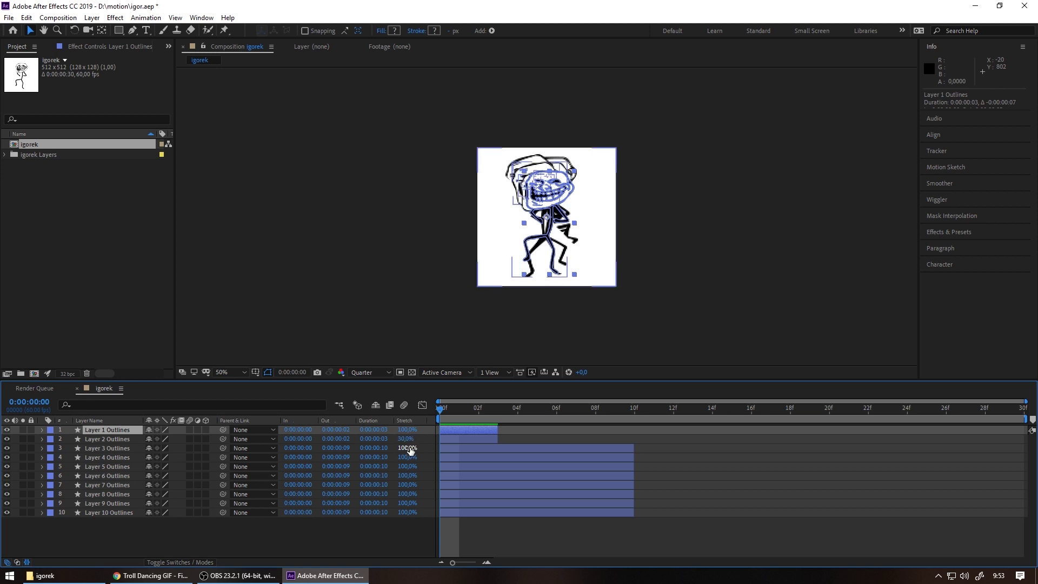
{"action": "key", "text": "ctrl+z"}
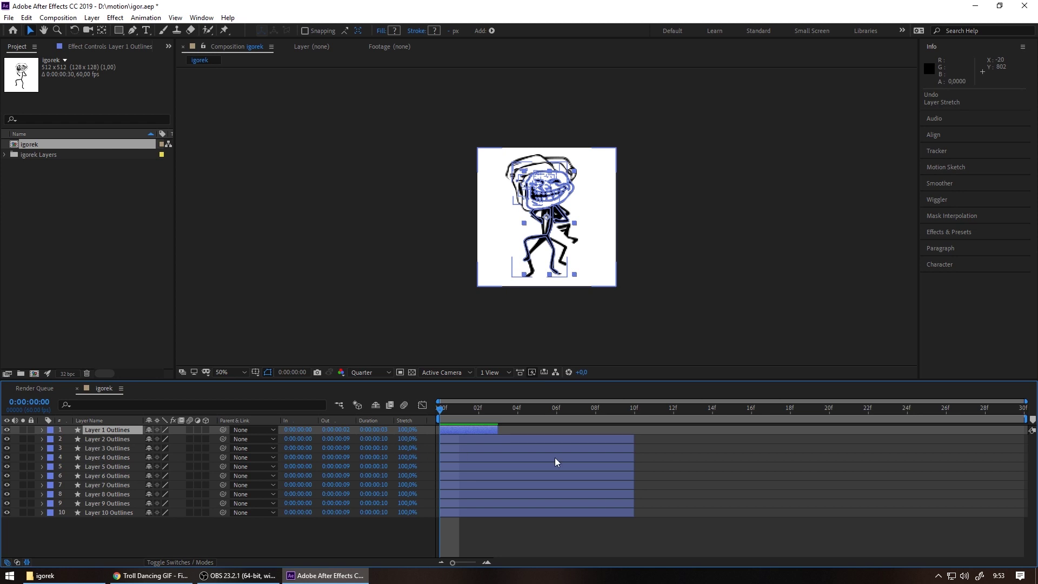
Trim Layers 2 through 10 Outlines to three frames each
{"action": "left_click_drag", "start_coordinate": [632, 439], "coordinate": [498, 439]}
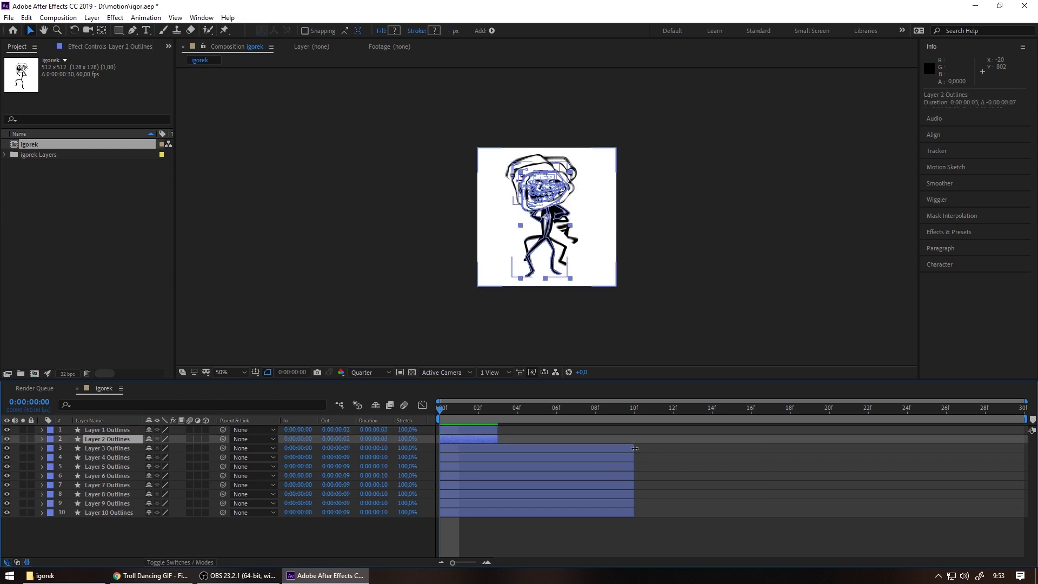
{"action": "left_click_drag", "start_coordinate": [633, 448], "coordinate": [500, 448]}
{"action": "left_click_drag", "start_coordinate": [633, 457], "coordinate": [499, 458]}
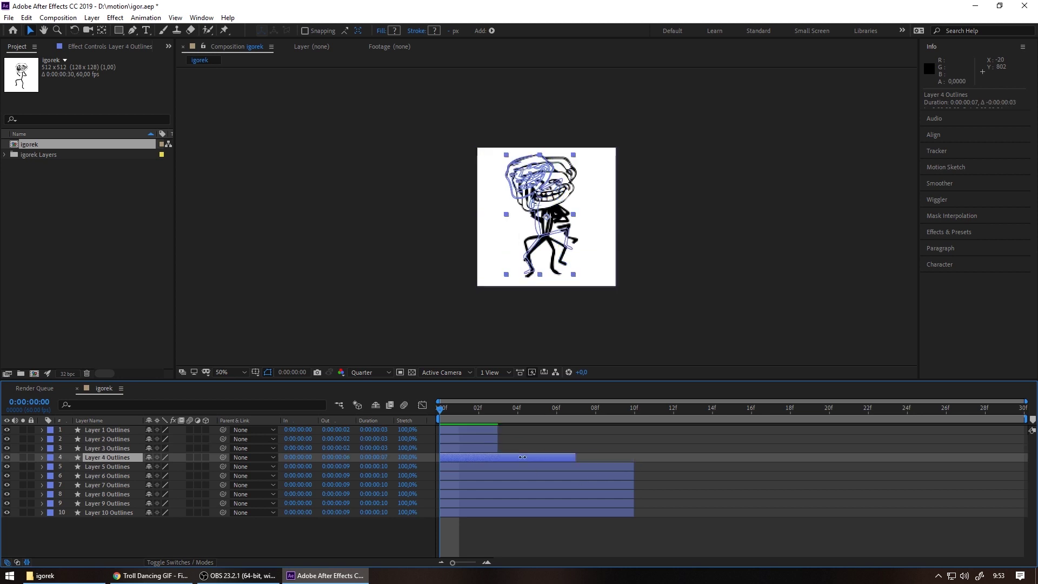
{"action": "left_click_drag", "start_coordinate": [633, 466], "coordinate": [499, 467]}
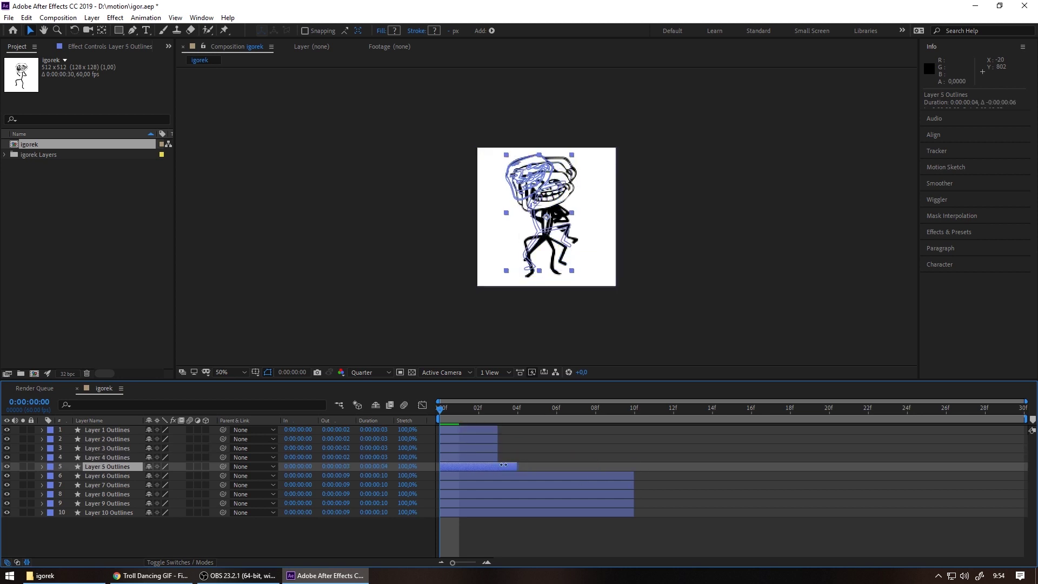
{"action": "left_click_drag", "start_coordinate": [634, 476], "coordinate": [498, 475]}
{"action": "mouse_move", "coordinate": [633, 485]}
{"action": "left_mouse_down"}
{"action": "mouse_move", "coordinate": [498, 485]}
{"action": "mouse_move", "coordinate": [498, 494]}
{"action": "left_mouse_up"}
{"action": "mouse_move", "coordinate": [633, 503]}
{"action": "left_mouse_down"}
{"action": "mouse_move", "coordinate": [499, 503]}
{"action": "mouse_move", "coordinate": [499, 513]}
{"action": "left_mouse_up"}
Stagger the Outlines layers in 3-frame steps, from frame 3 up to frame 27
{"action": "left_click", "coordinate": [462, 439]}
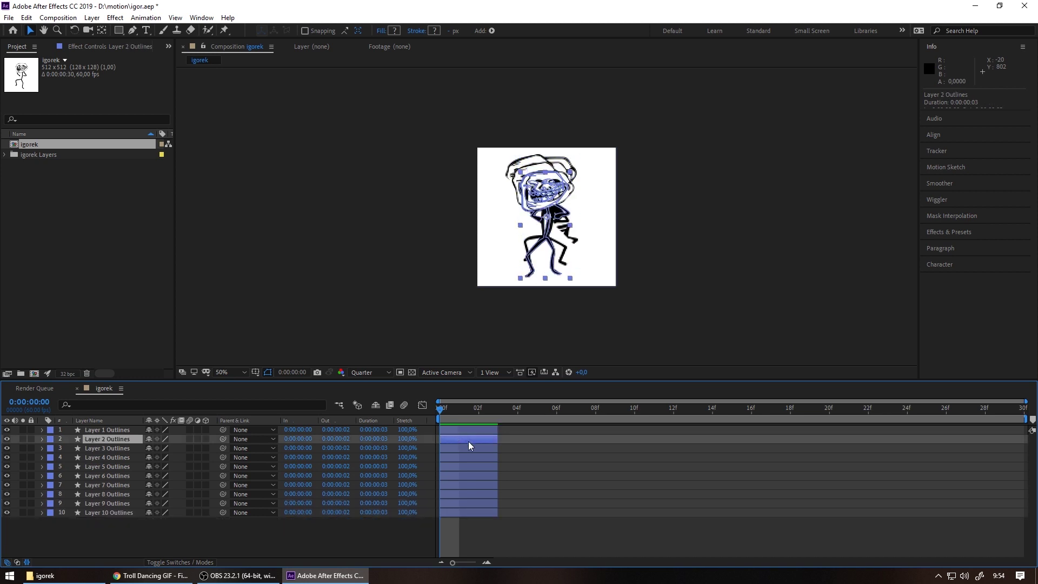
{"action": "left_click_drag", "start_coordinate": [468, 439], "coordinate": [526, 440]}
{"action": "left_click_drag", "start_coordinate": [462, 451], "coordinate": [578, 452]}
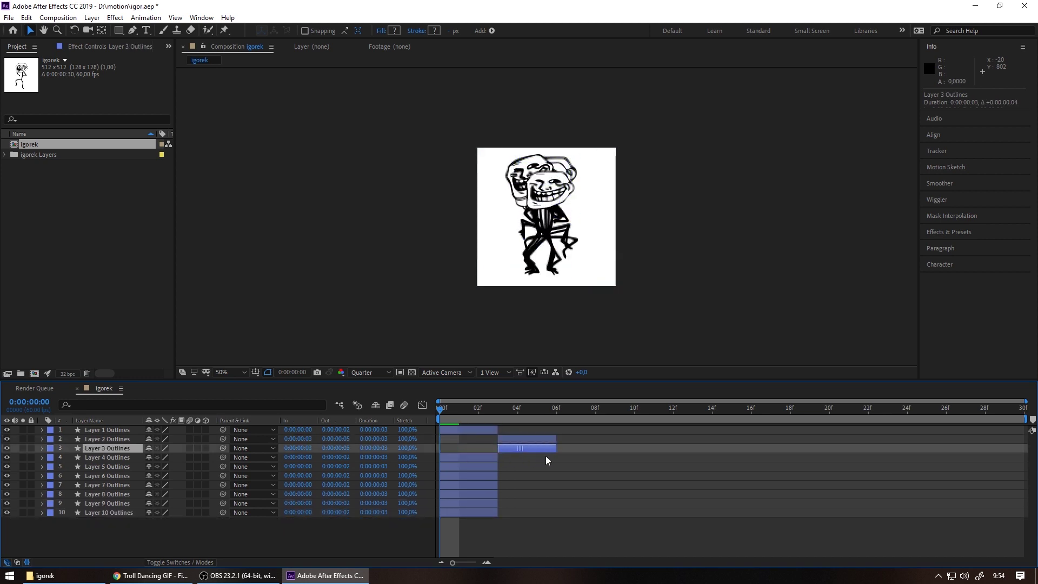
{"action": "left_click_drag", "start_coordinate": [465, 462], "coordinate": [635, 462]}
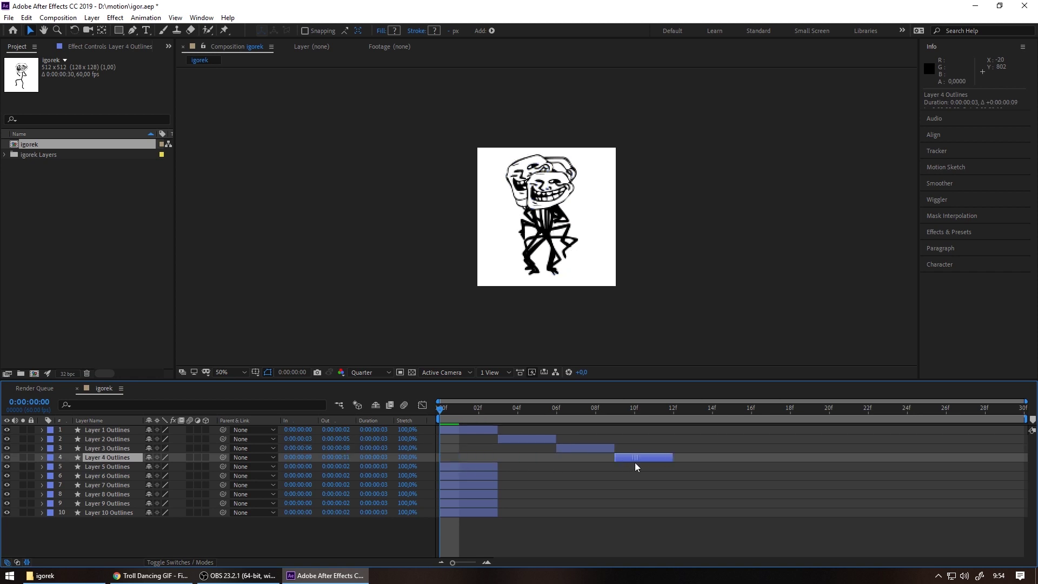
{"action": "left_click_drag", "start_coordinate": [465, 471], "coordinate": [757, 476]}
{"action": "left_click_drag", "start_coordinate": [457, 484], "coordinate": [871, 493]}
{"action": "mouse_move", "coordinate": [459, 502]}
{"action": "left_mouse_down"}
{"action": "mouse_move", "coordinate": [926, 502]}
{"action": "mouse_move", "coordinate": [1002, 520]}
{"action": "left_mouse_up"}
Preview the dance animation and compare it against the Giphy GIF
{"action": "key", "text": "space"}
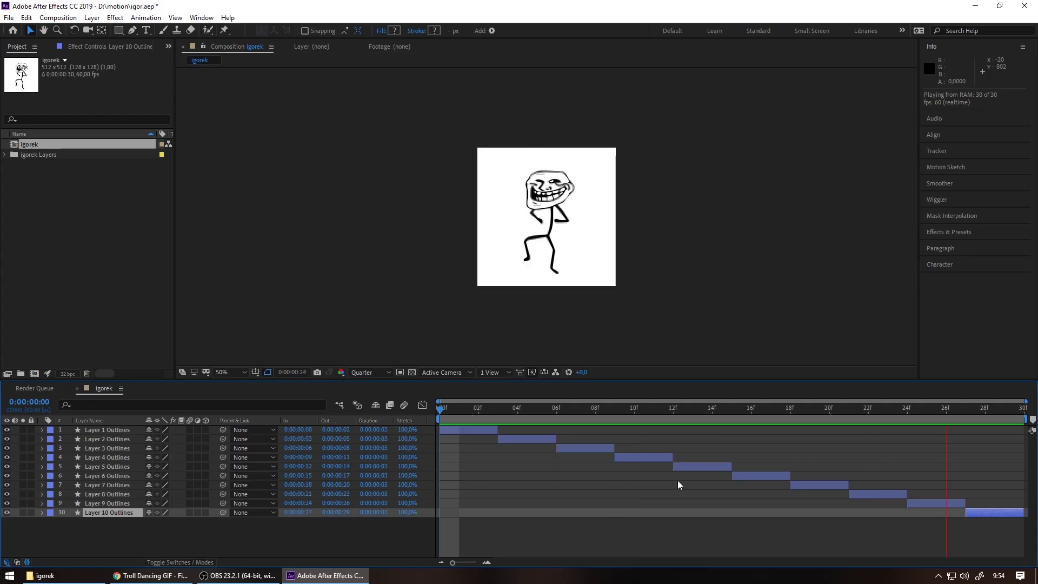
{"action": "left_click", "coordinate": [157, 576]}
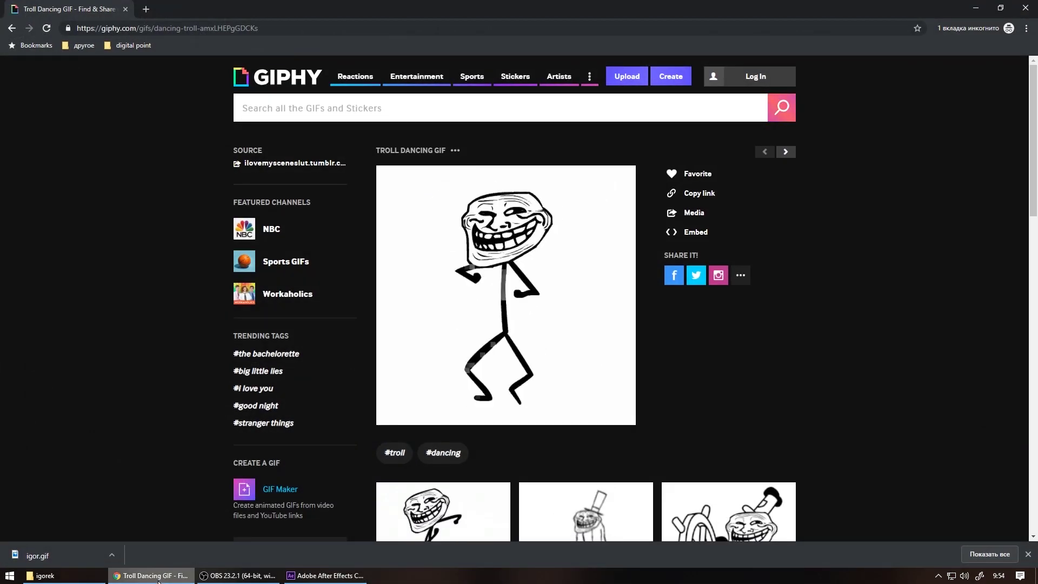
{"action": "left_click", "coordinate": [157, 576]}
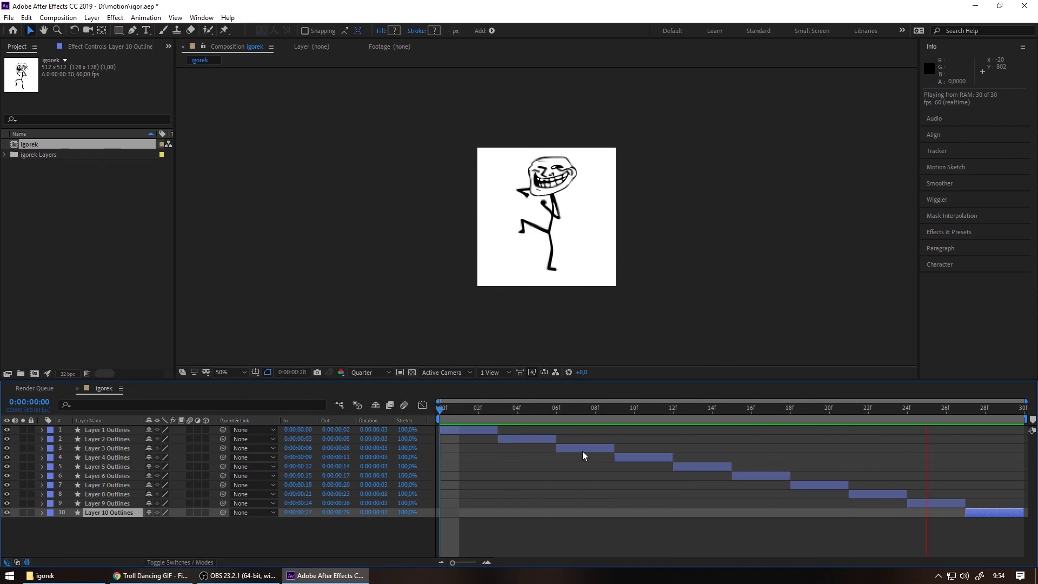
Stop the preview playback and bring up Window > Extensions
{"action": "key", "text": "space"}
{"action": "key", "text": "space"}
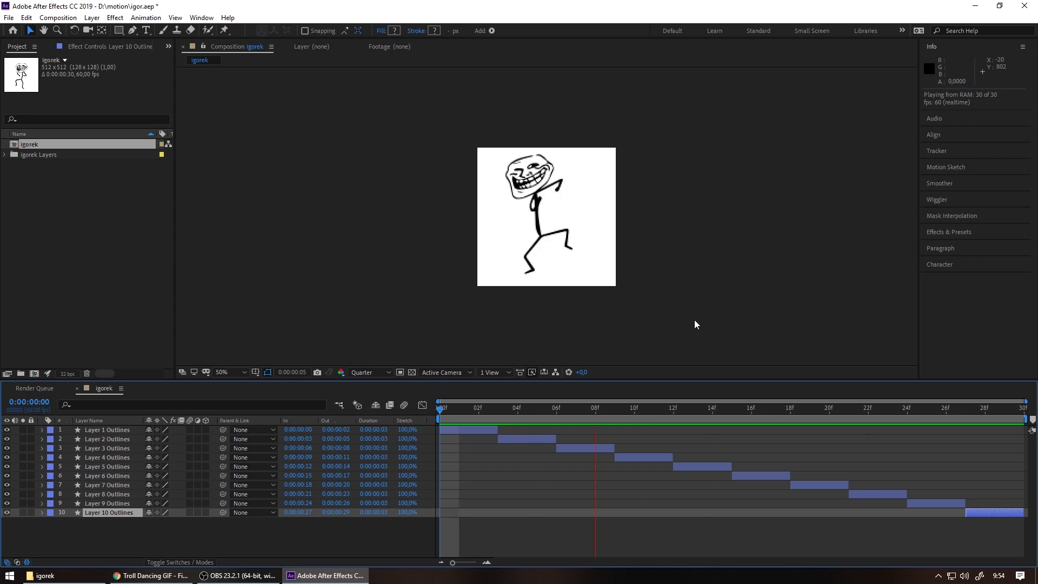
{"action": "key", "text": "space"}
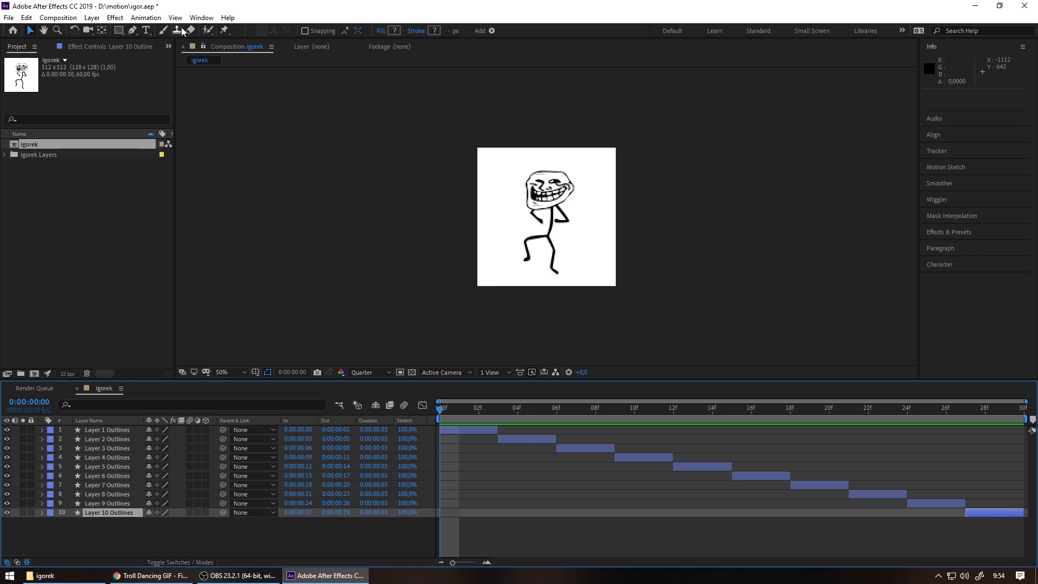
{"action": "left_click", "coordinate": [201, 18]}
Export igorek with Bodymovin for Telegram Stickers into the igorek folder, then switch to Telegram
{"action": "mouse_move", "coordinate": [332, 72]}
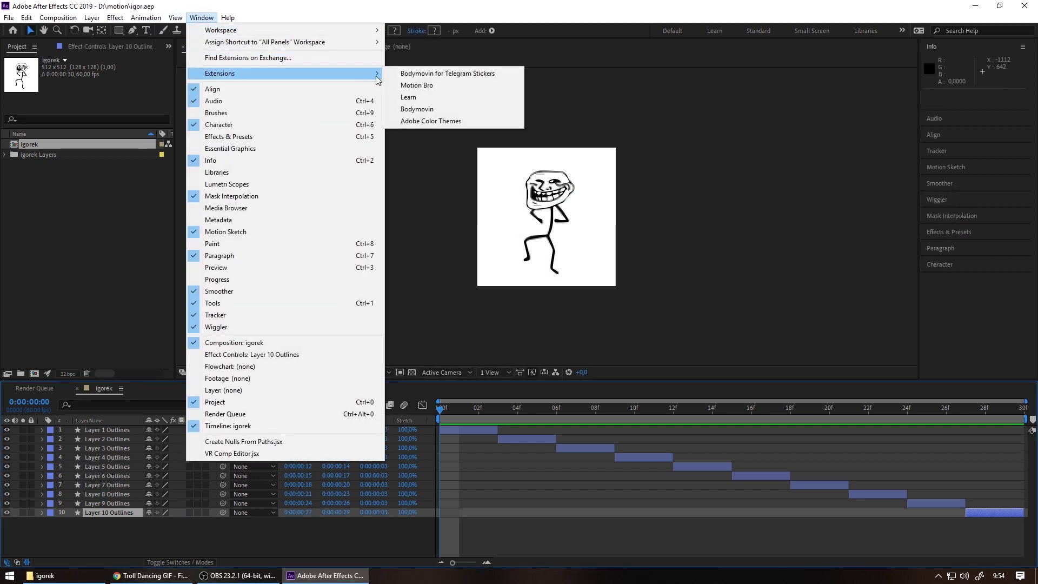
{"action": "left_click", "coordinate": [412, 78]}
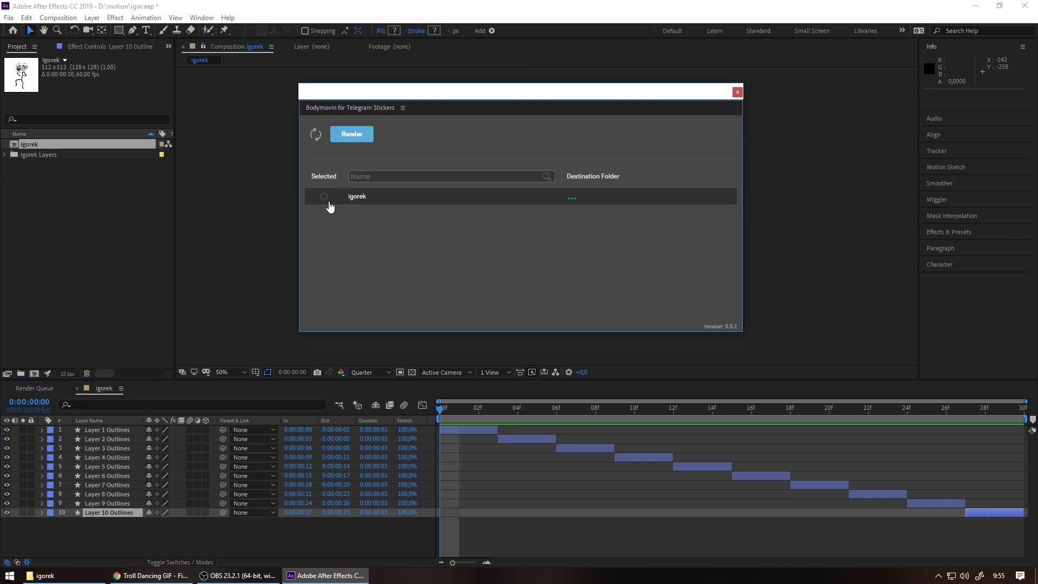
{"action": "left_click", "coordinate": [324, 198]}
{"action": "left_click", "coordinate": [571, 200]}
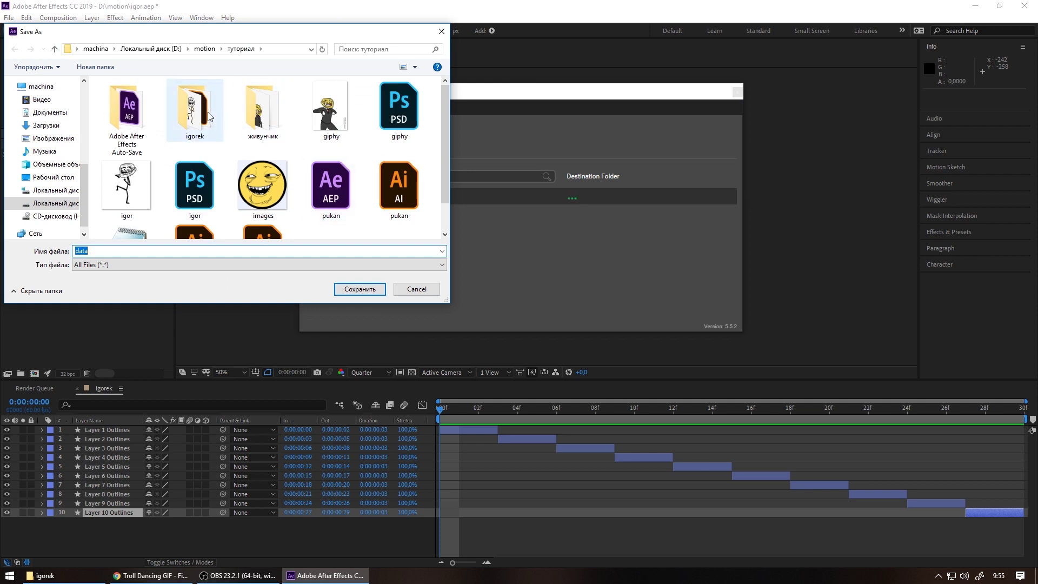
{"action": "double_click", "coordinate": [210, 117]}
{"action": "double_click", "coordinate": [97, 250]}
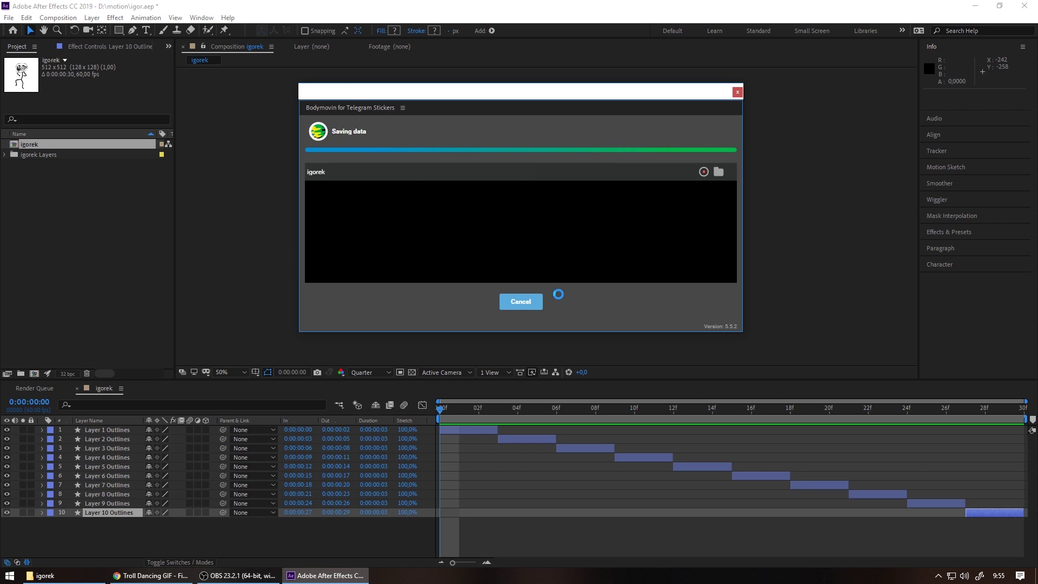
{"action": "left_click", "coordinate": [399, 576]}
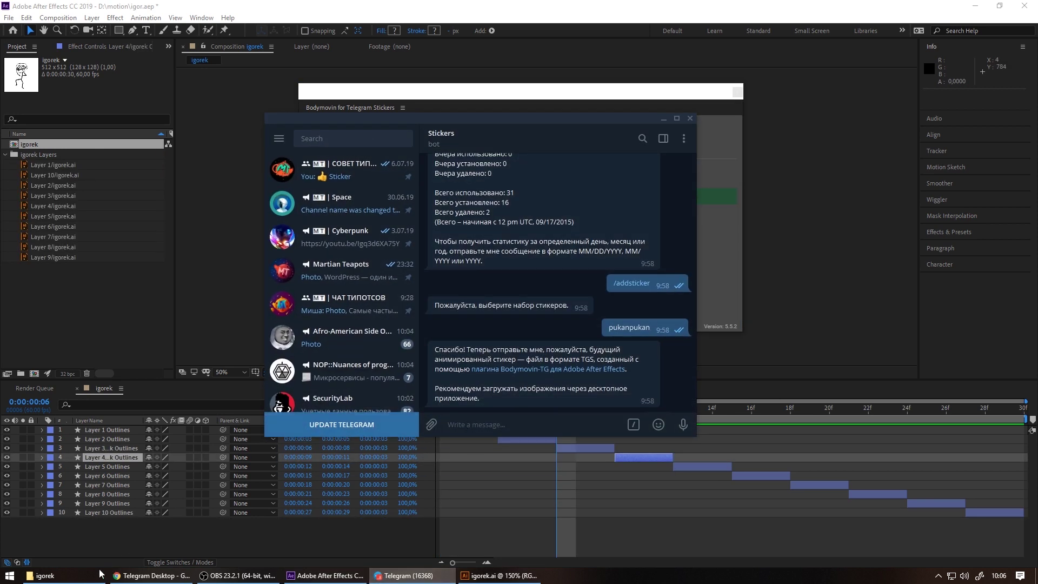
Drag the rendered igorek sticker file from the igorek folder into the Stickers bot chat and send it
{"action": "left_click", "coordinate": [101, 573]}
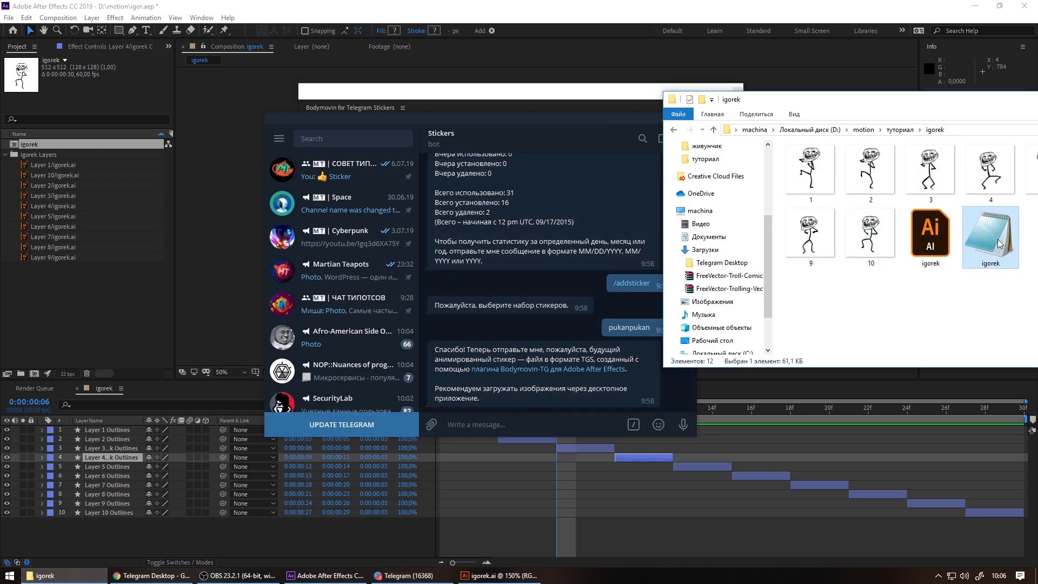
{"action": "mouse_move", "coordinate": [870, 103]}
{"action": "left_mouse_down"}
{"action": "mouse_move", "coordinate": [972, 109]}
{"action": "mouse_move", "coordinate": [859, 91]}
{"action": "left_mouse_up"}
{"action": "mouse_move", "coordinate": [994, 241]}
{"action": "left_mouse_down"}
{"action": "mouse_move", "coordinate": [750, 238]}
{"action": "mouse_move", "coordinate": [542, 309]}
{"action": "left_mouse_up"}
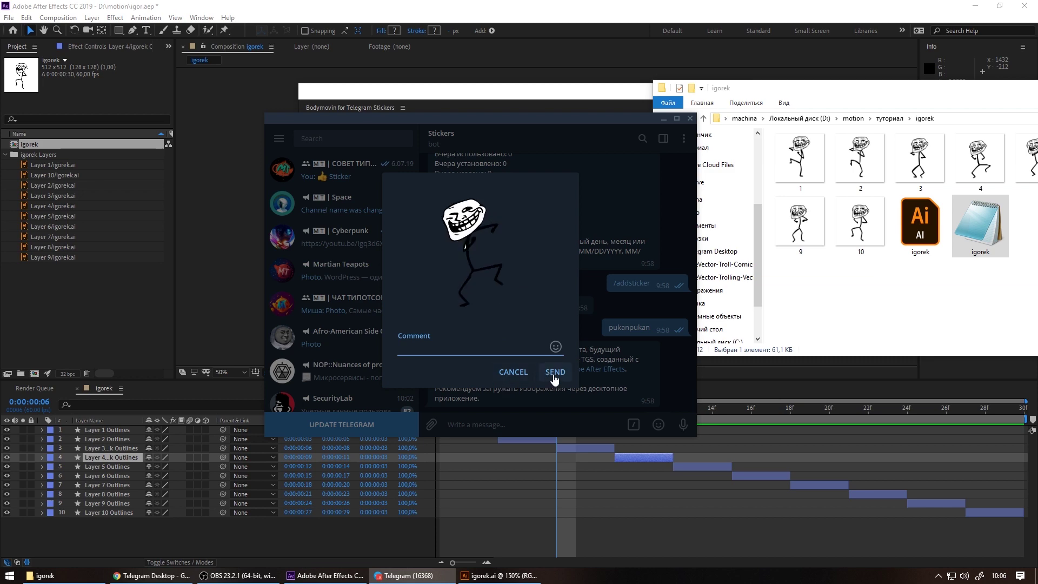
{"action": "left_click", "coordinate": [70, 19]}
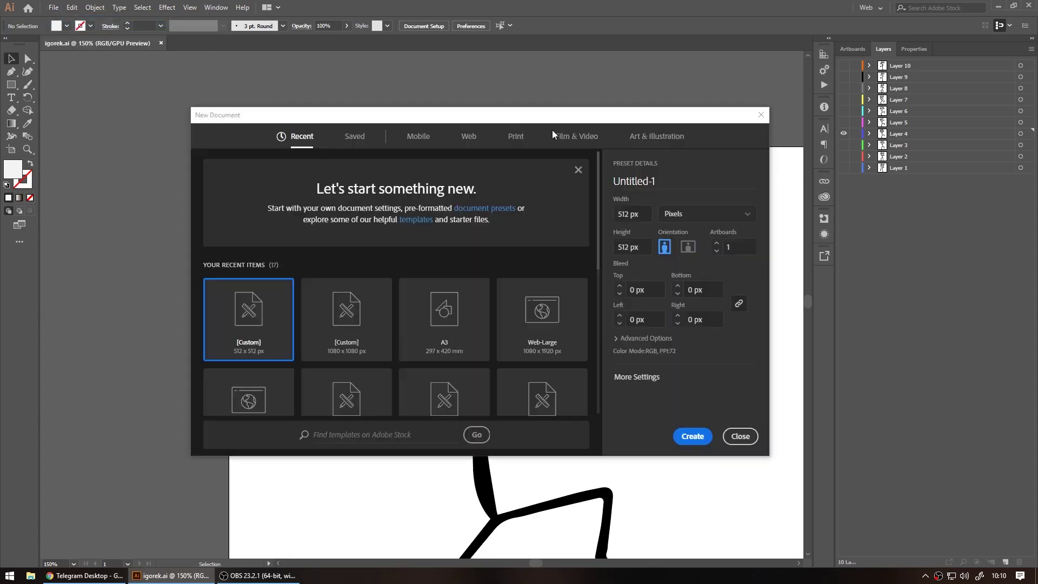
Create a new 512 × 512 px document and view it at 100%
{"action": "left_click_drag", "start_coordinate": [529, 119], "coordinate": [538, 117]}
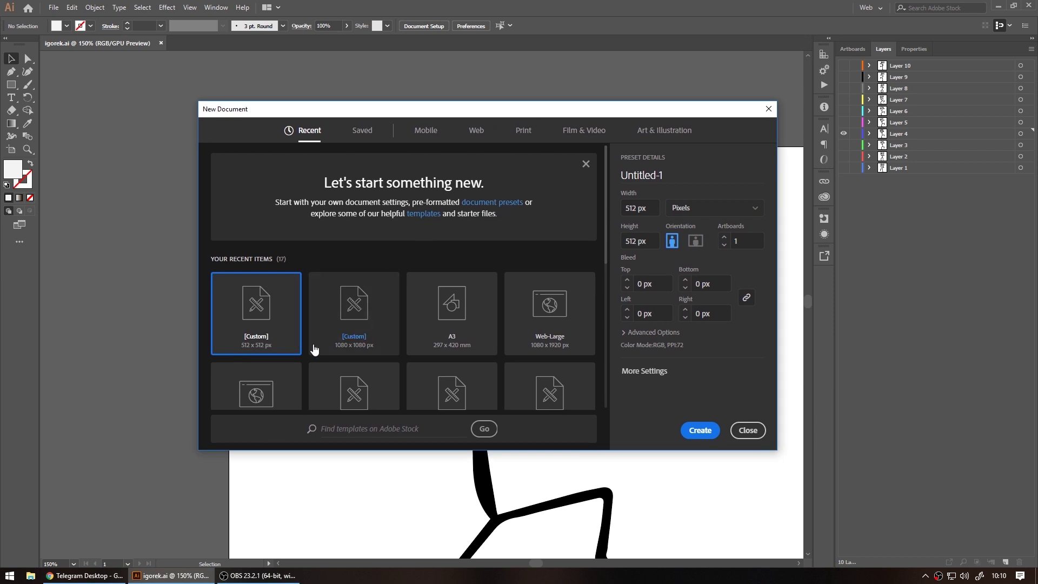
{"action": "left_click", "coordinate": [700, 430]}
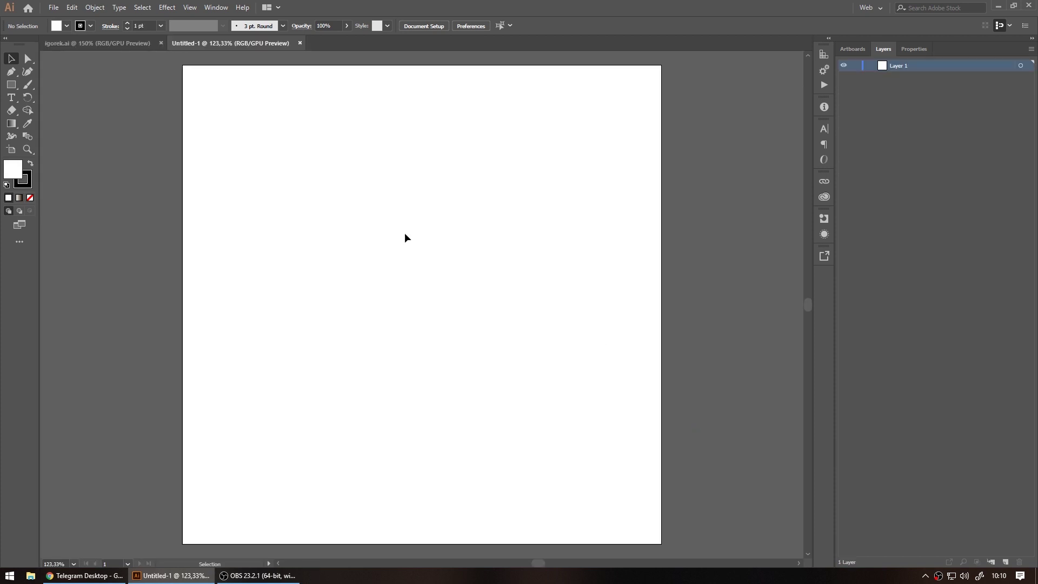
{"action": "key", "text": "ctrl+1"}
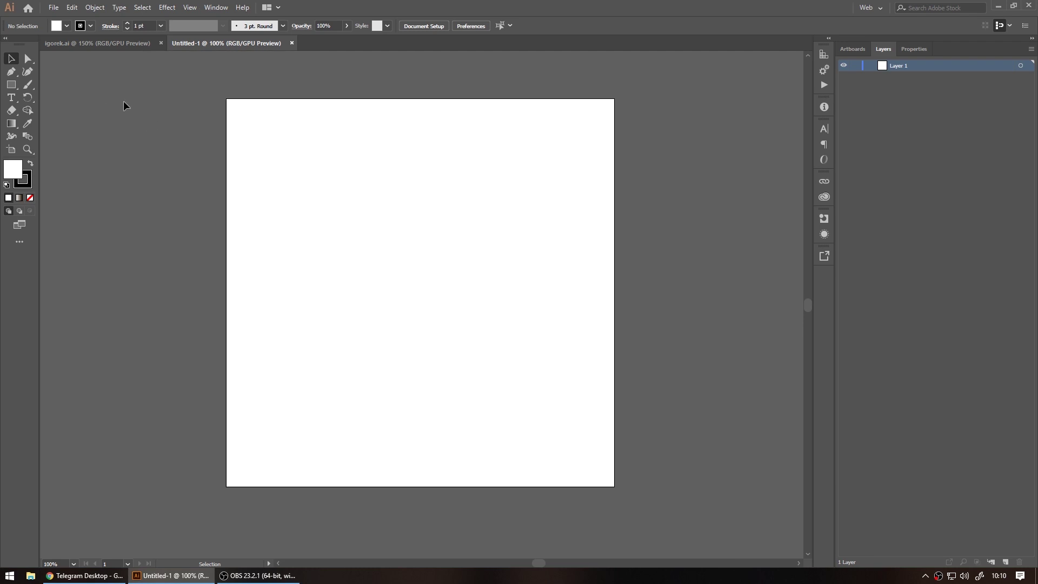
Close the igorek.ai document and select the Type tool
{"action": "left_click", "coordinate": [161, 43]}
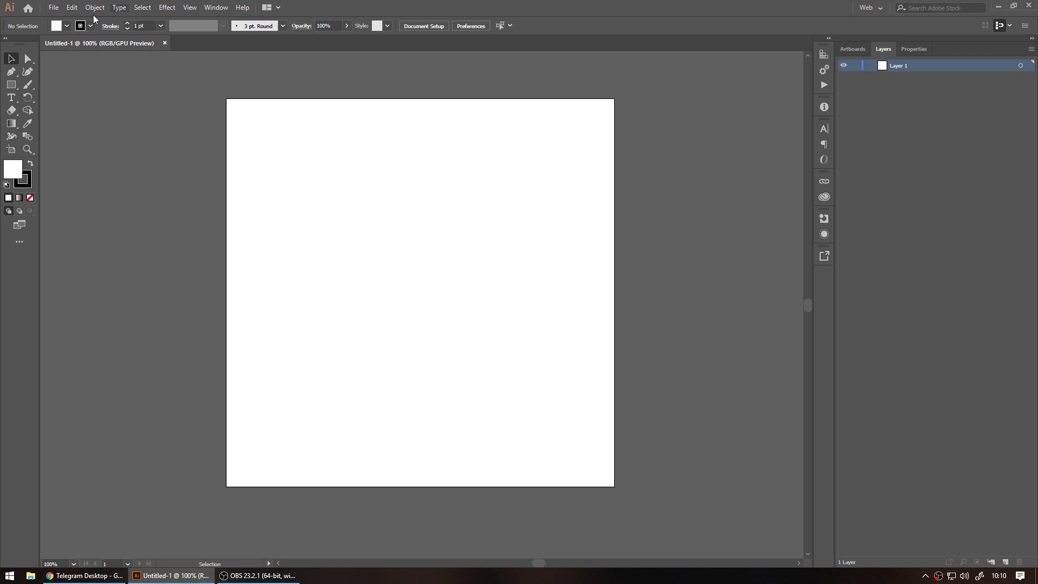
{"action": "left_click", "coordinate": [121, 11]}
{"action": "left_click", "coordinate": [121, 11]}
{"action": "left_click", "coordinate": [10, 97]}
Draw an area text box near the artboard top and type РЖАКА
{"action": "left_click_drag", "start_coordinate": [256, 187], "coordinate": [577, 368]}
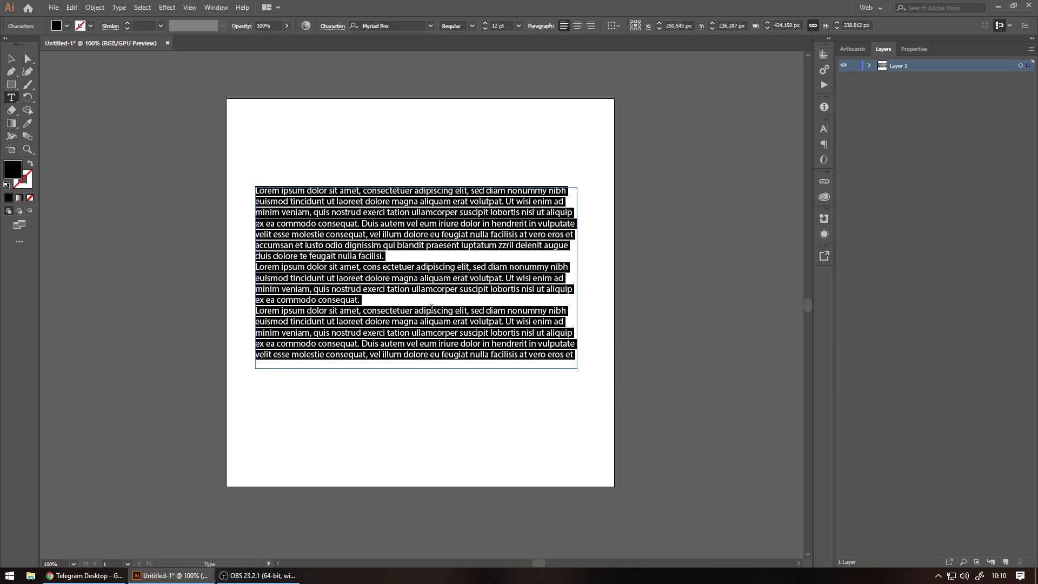
{"action": "type", "text": "H"}
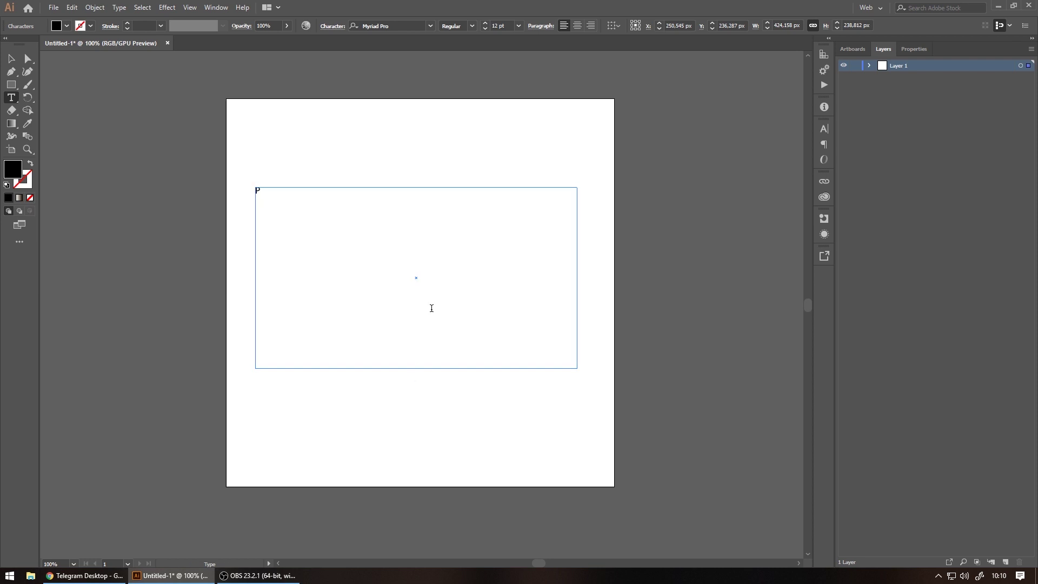
{"action": "key", "text": "ctrl+a"}
Try a 16 pt stroke on РЖАКА, undo it, and set the size to 72 pt
{"action": "left_click", "coordinate": [161, 26]}
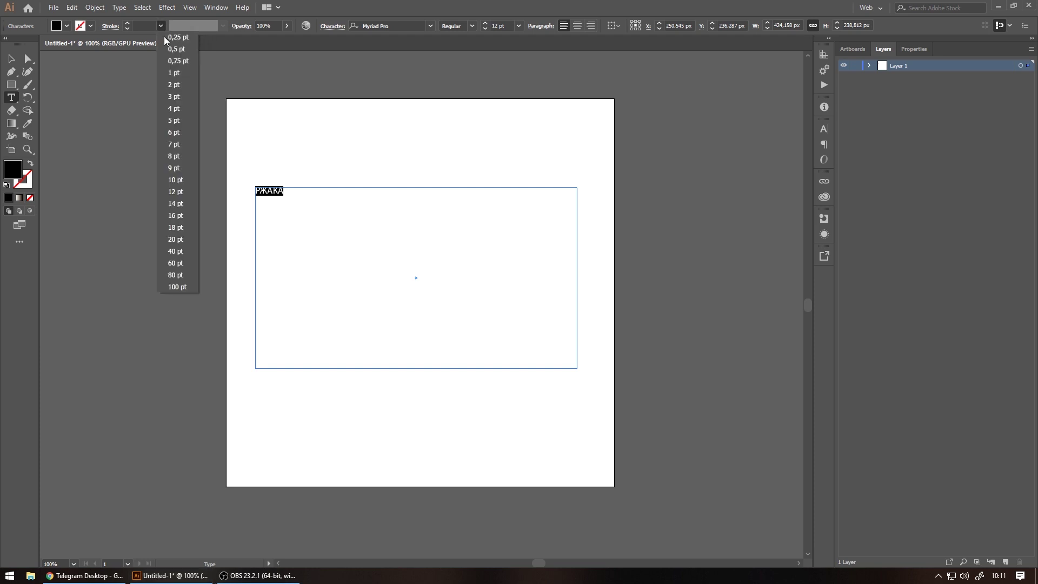
{"action": "left_click", "coordinate": [174, 216]}
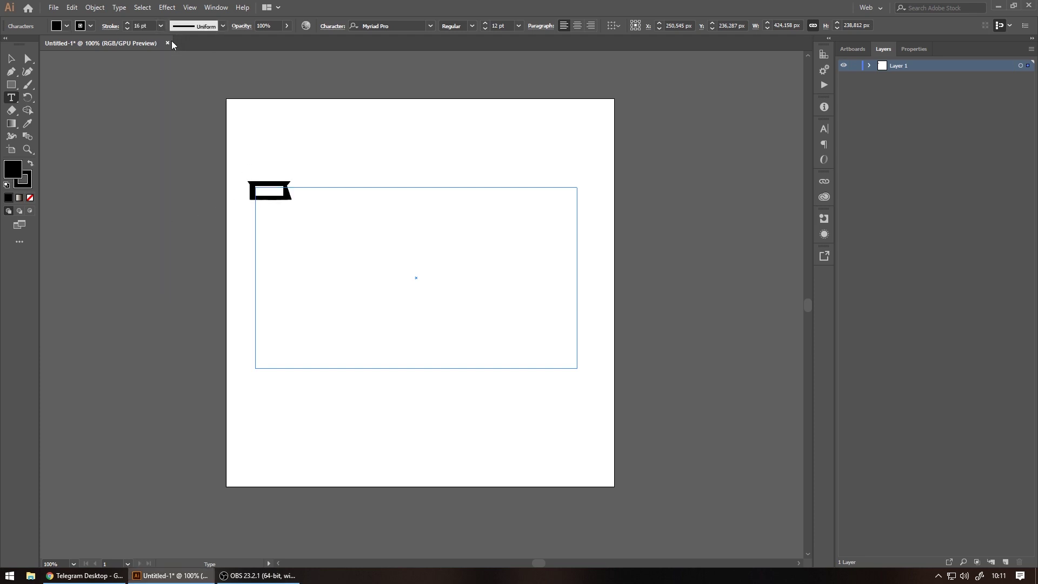
{"action": "key", "text": "ctrl+z"}
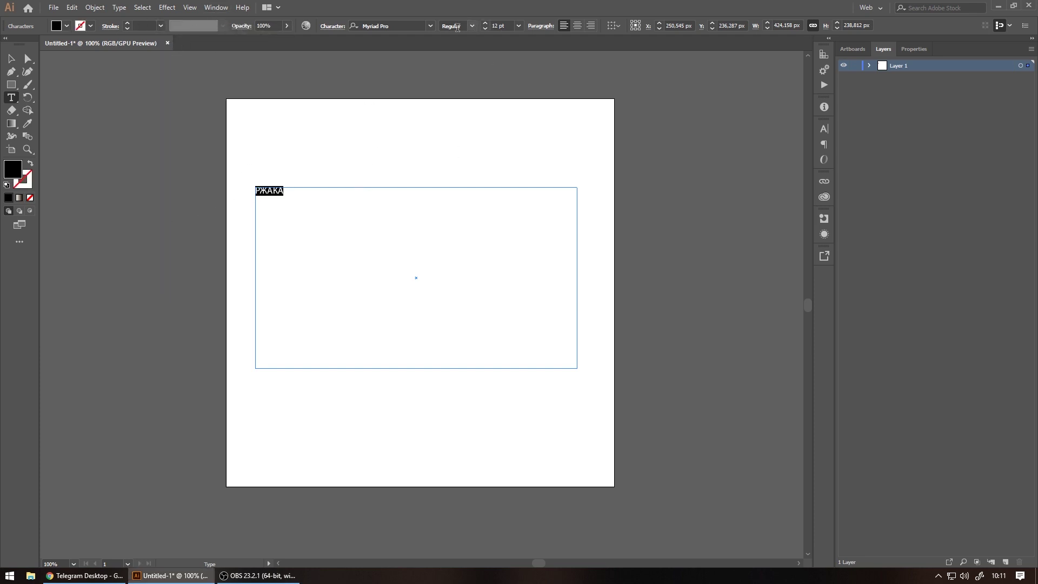
{"action": "left_click", "coordinate": [518, 26]}
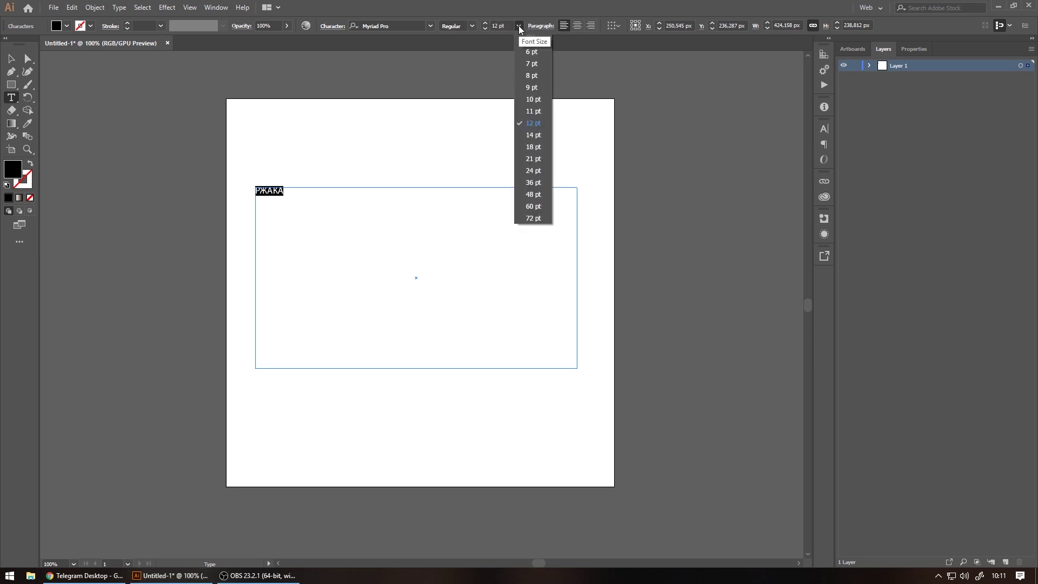
{"action": "left_click", "coordinate": [536, 216]}
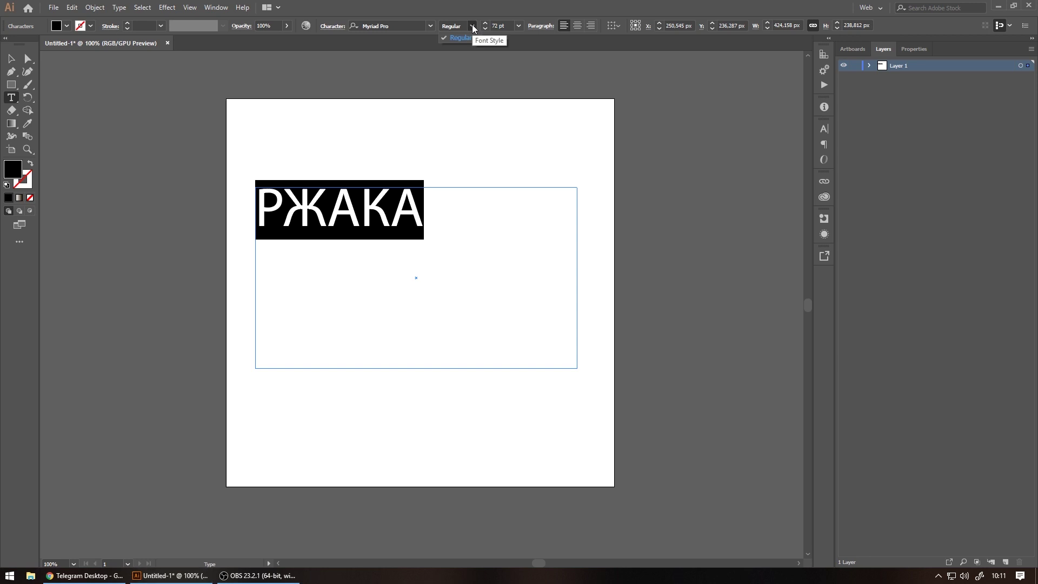
{"action": "left_click", "coordinate": [430, 26]}
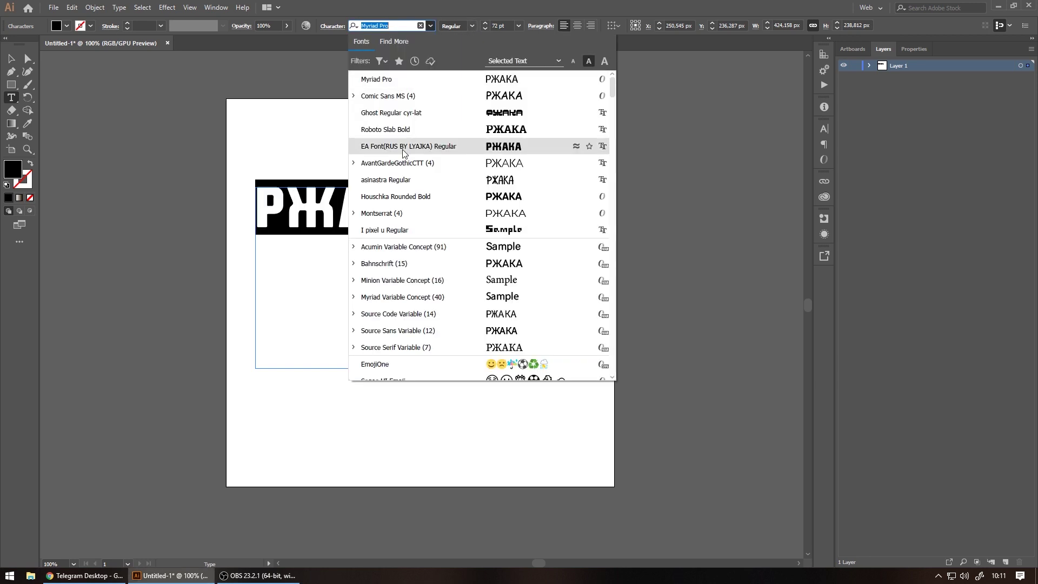
Apply the 微软雅黑 font to РЖАКА and reselect the whole word
{"action": "scroll", "coordinate": [437, 236], "scroll_direction": "down", "scroll_amount": 1}
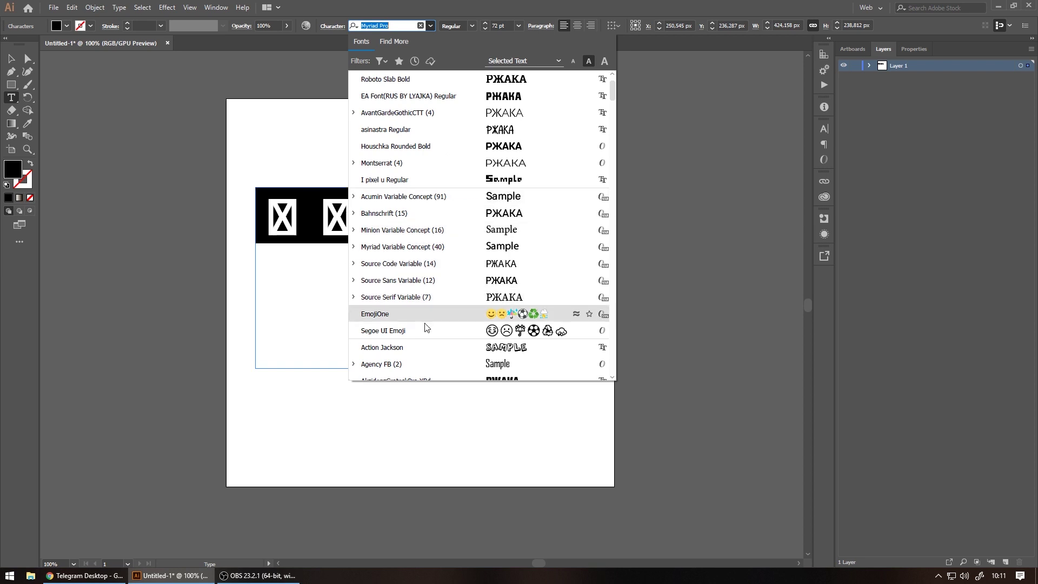
{"action": "scroll", "coordinate": [416, 295], "scroll_direction": "down", "scroll_amount": 1}
{"action": "scroll", "coordinate": [421, 324], "scroll_direction": "down", "scroll_amount": 10}
{"action": "scroll", "coordinate": [432, 232], "scroll_direction": "down", "scroll_amount": 10}
{"action": "scroll", "coordinate": [459, 240], "scroll_direction": "down", "scroll_amount": 10}
{"action": "scroll", "coordinate": [506, 253], "scroll_direction": "down", "scroll_amount": 10}
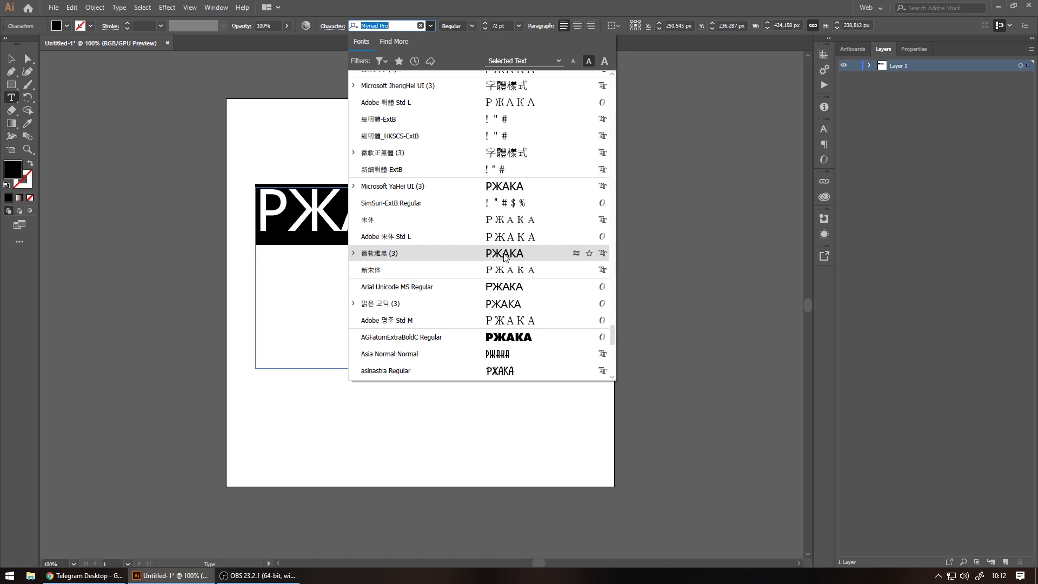
{"action": "left_click", "coordinate": [505, 257]}
{"action": "left_click", "coordinate": [421, 221]}
{"action": "left_click_drag", "start_coordinate": [453, 216], "coordinate": [246, 209]}
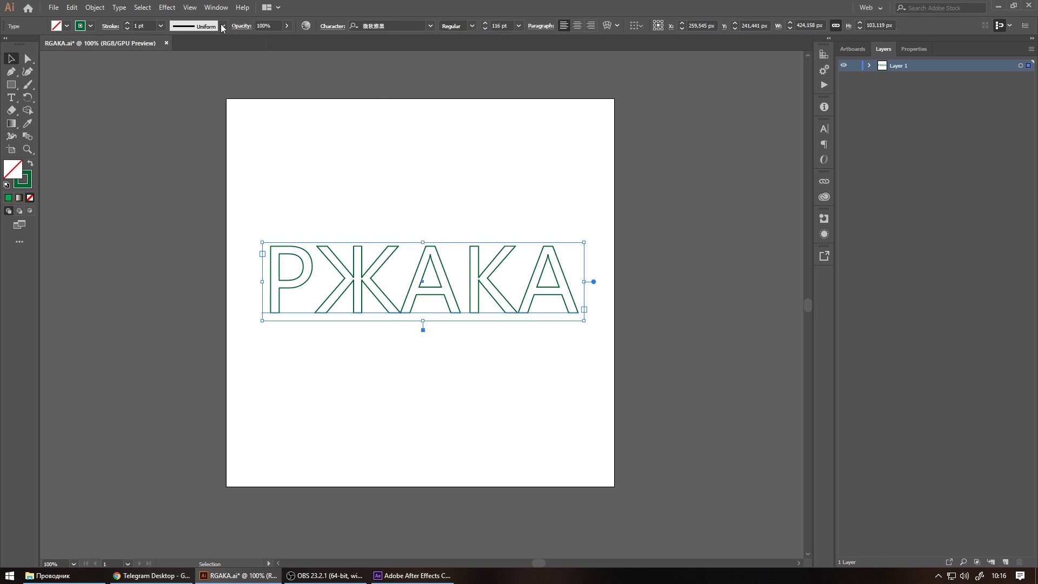
Raise the РЖАКА outline stroke weight to 13 pt, deselect, and save the document
{"action": "left_click", "coordinate": [127, 23]}
{"action": "left_click", "coordinate": [127, 23]}
{"action": "left_click", "coordinate": [127, 24]}
{"action": "left_click", "coordinate": [127, 23]}
{"action": "left_click", "coordinate": [128, 23]}
{"action": "left_click", "coordinate": [128, 23]}
{"action": "left_click", "coordinate": [127, 24]}
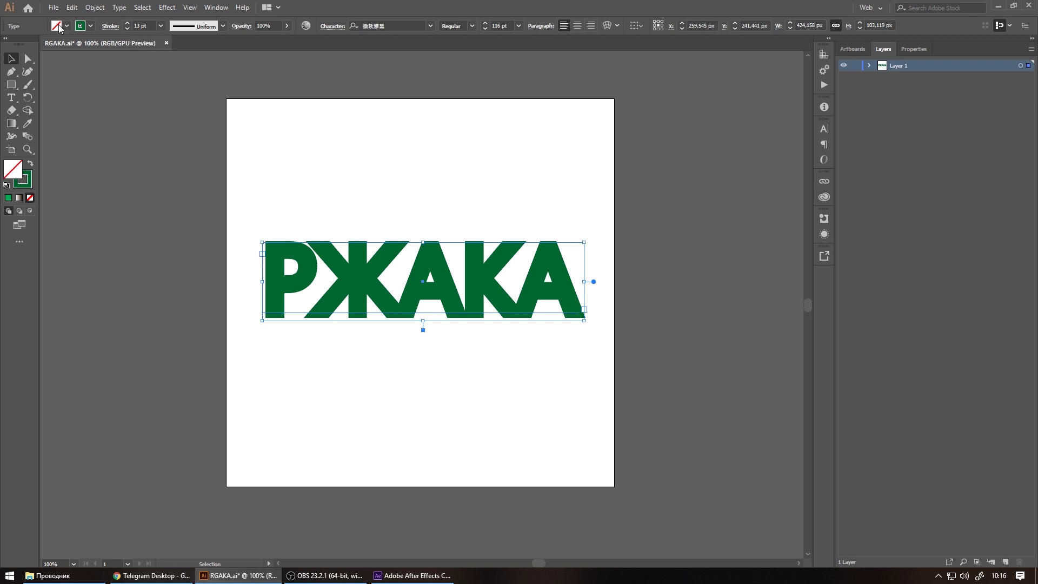
{"action": "left_click", "coordinate": [132, 142]}
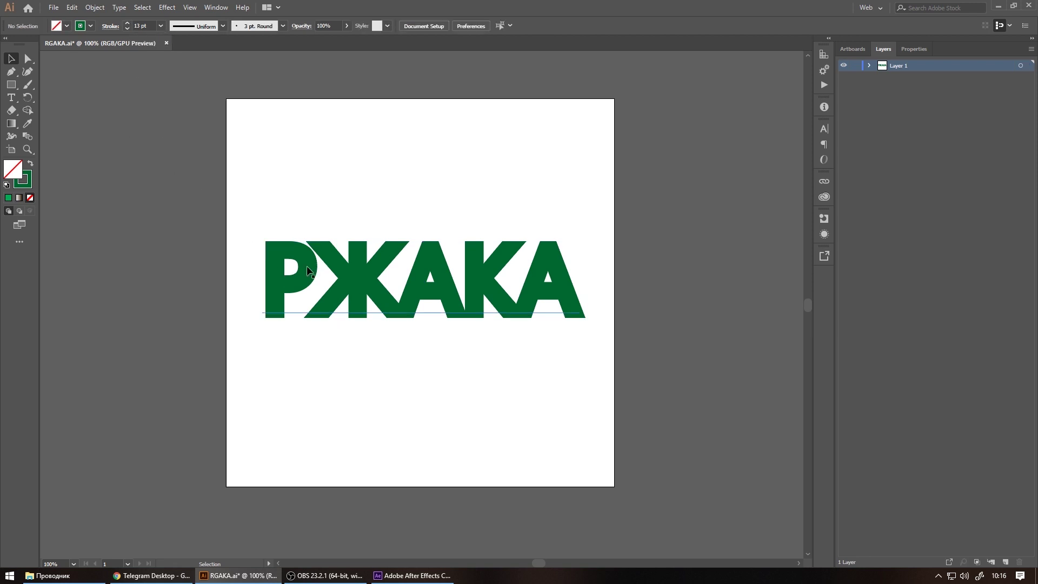
{"action": "key", "text": "ctrl+s"}
In After Effects, add the RGAKA.ai footage to the RGAKA composition timeline
{"action": "left_click", "coordinate": [412, 575]}
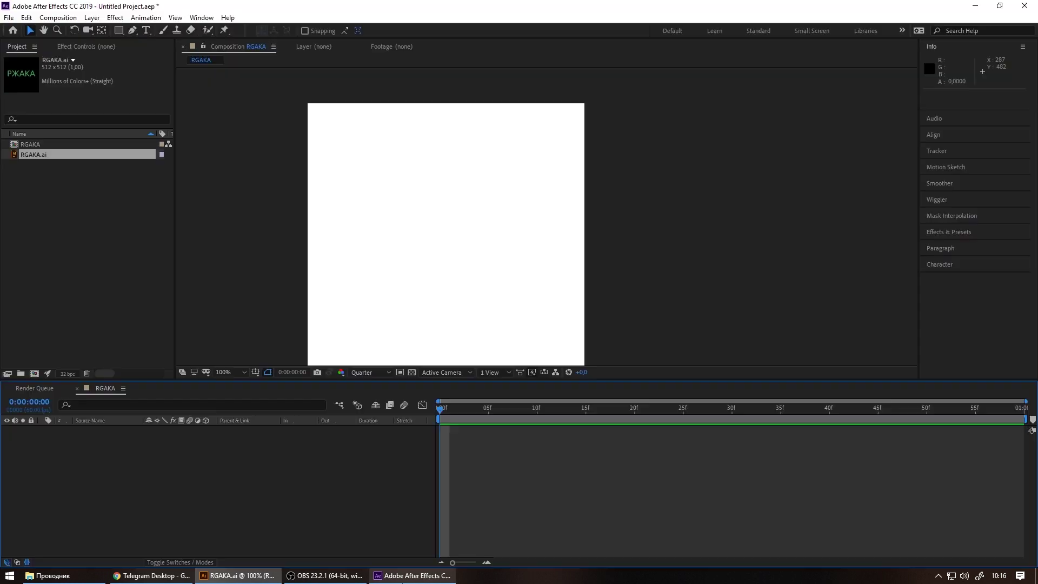
{"action": "left_click", "coordinate": [37, 157]}
{"action": "left_click", "coordinate": [36, 142]}
{"action": "left_click", "coordinate": [37, 153]}
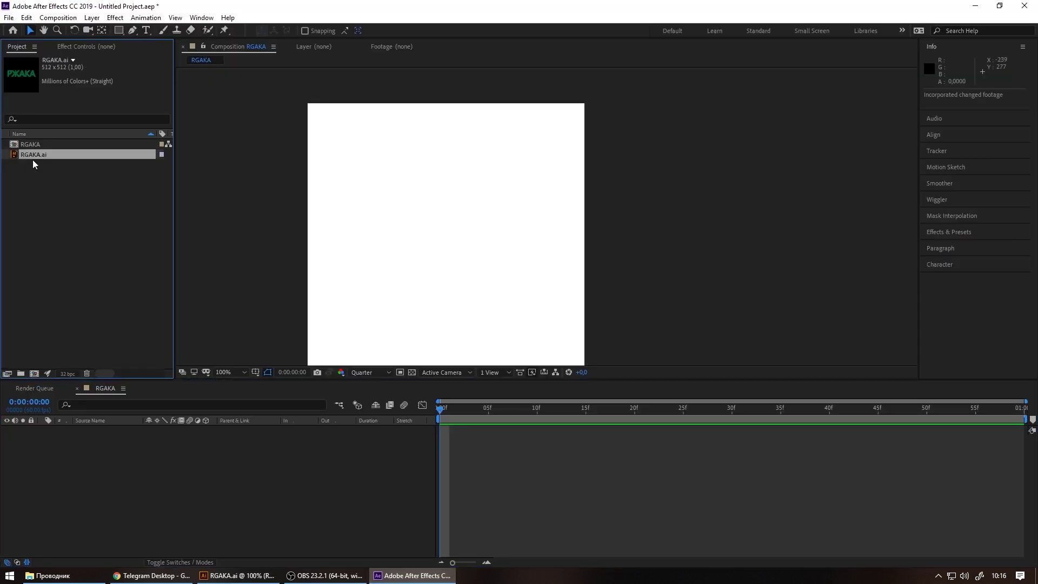
{"action": "left_click", "coordinate": [35, 143]}
{"action": "left_click", "coordinate": [34, 156]}
{"action": "left_click", "coordinate": [38, 144]}
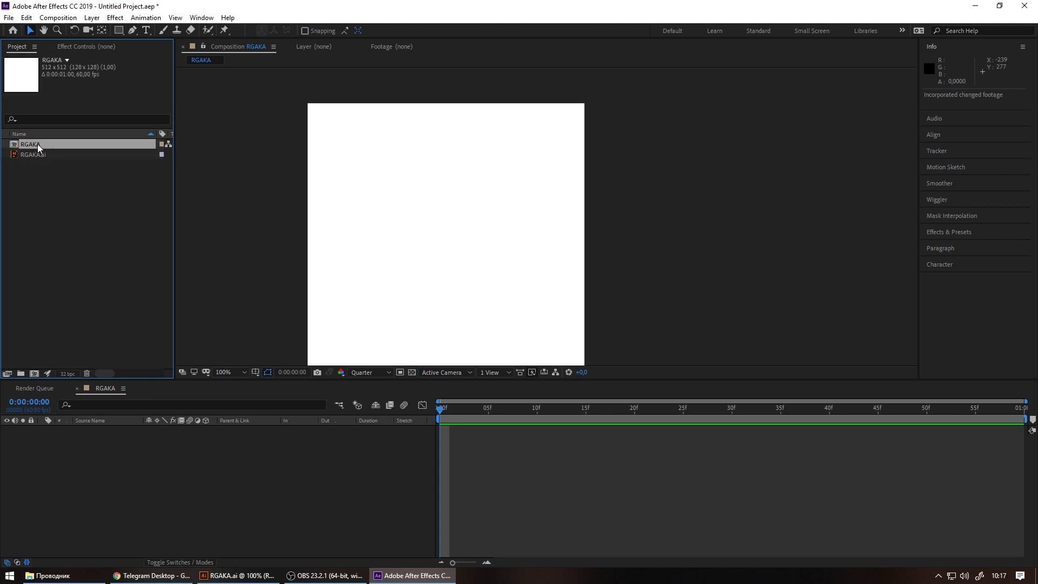
{"action": "left_click", "coordinate": [41, 166]}
{"action": "left_click", "coordinate": [35, 144]}
{"action": "left_click", "coordinate": [27, 157]}
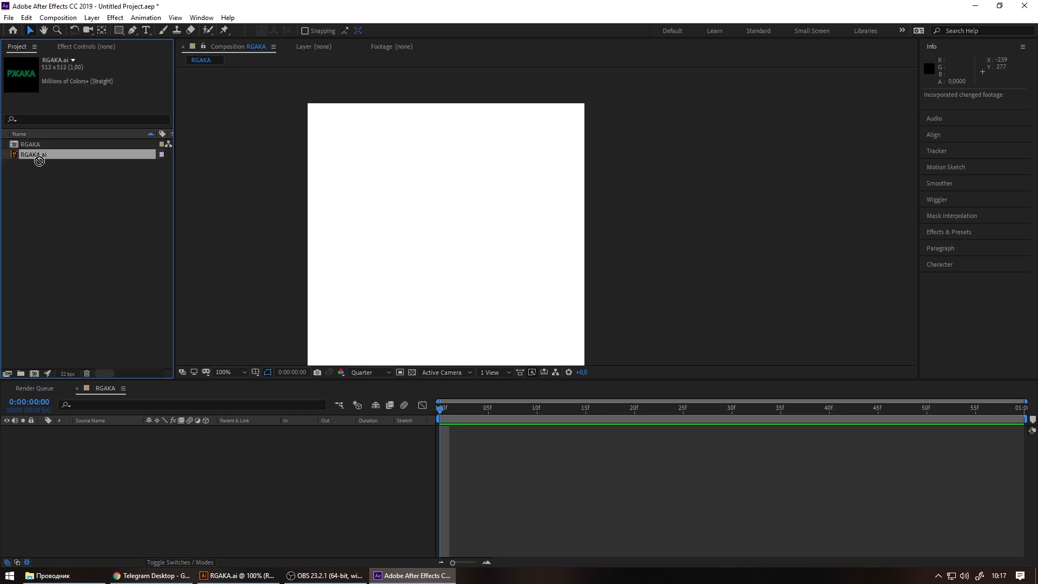
{"action": "left_click_drag", "start_coordinate": [39, 160], "coordinate": [98, 466]}
Create shapes from the RGAKA.ai vector layer and select the original layer for removal
{"action": "left_click", "coordinate": [259, 506]}
{"action": "left_click", "coordinate": [102, 430]}
{"action": "right_click", "coordinate": [106, 430]}
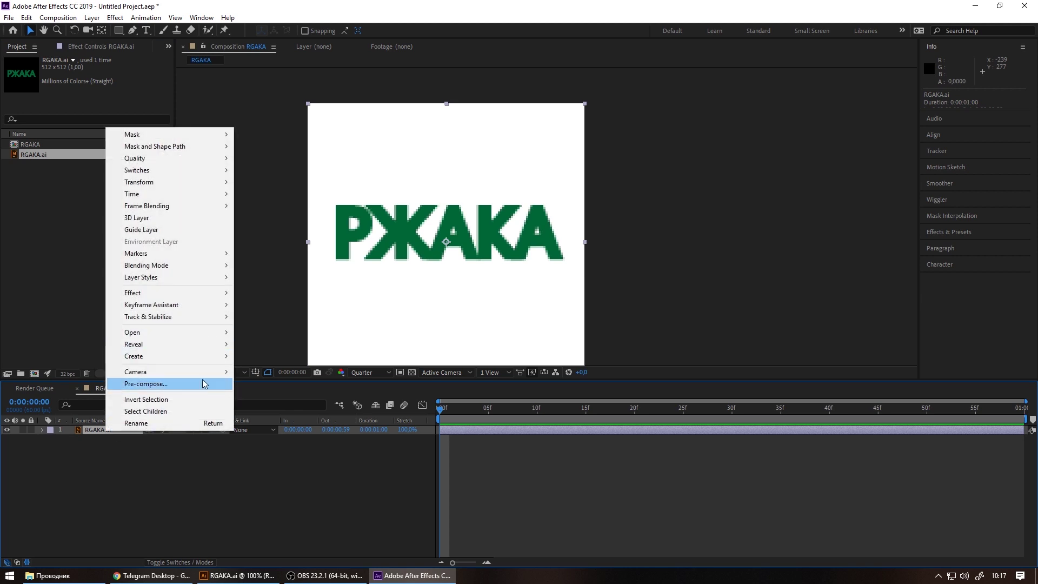
{"action": "mouse_move", "coordinate": [192, 357]}
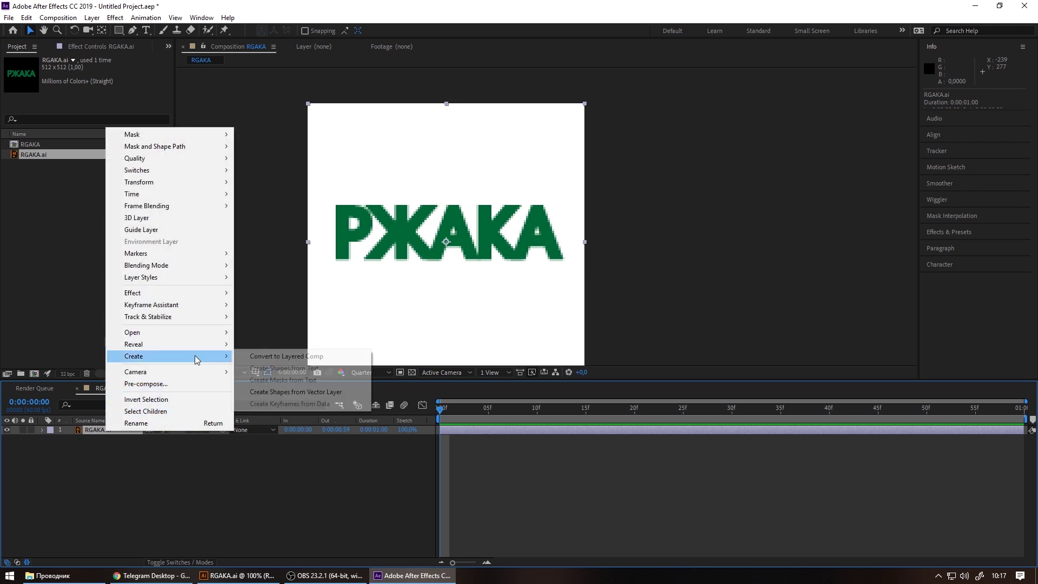
{"action": "left_click", "coordinate": [295, 394]}
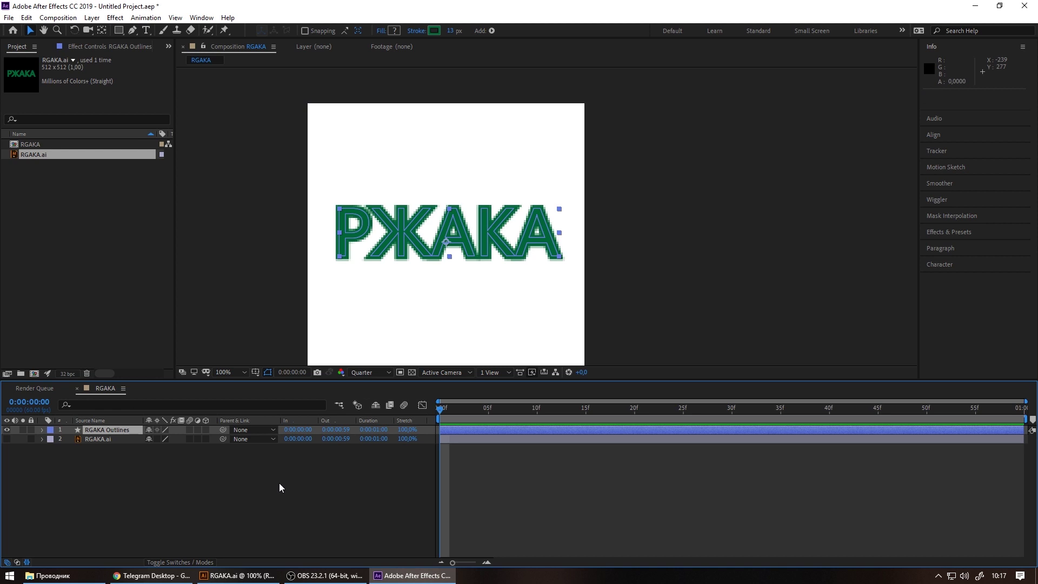
{"action": "left_click", "coordinate": [114, 440]}
Delete the extra RGAKA.ai layer and expand the RGAKA Outlines Transform properties
{"action": "key", "text": "Delete"}
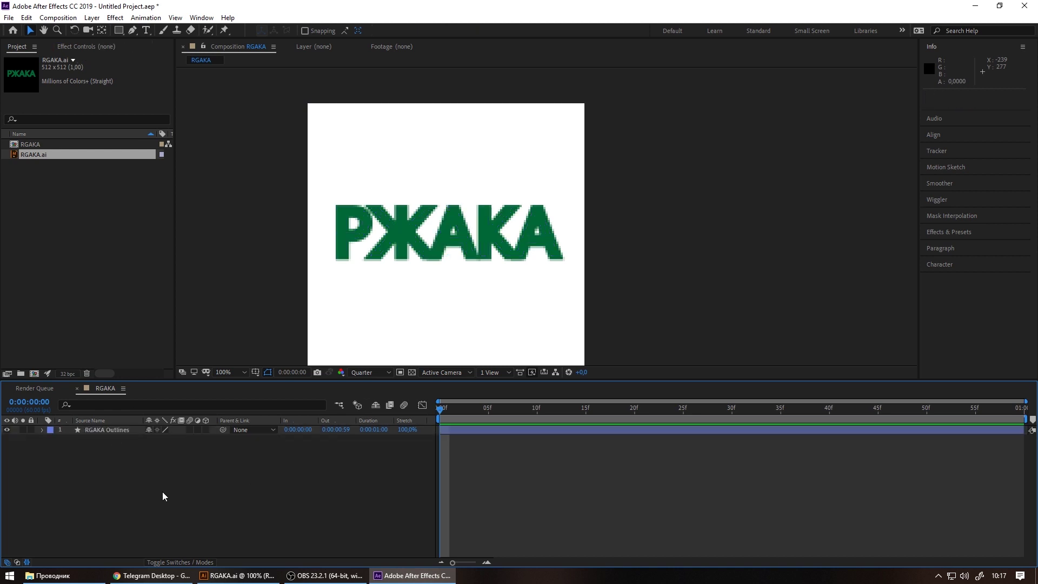
{"action": "left_click", "coordinate": [128, 431]}
{"action": "left_click", "coordinate": [388, 287]}
{"action": "scroll", "coordinate": [435, 241], "scroll_direction": "down", "scroll_amount": 2}
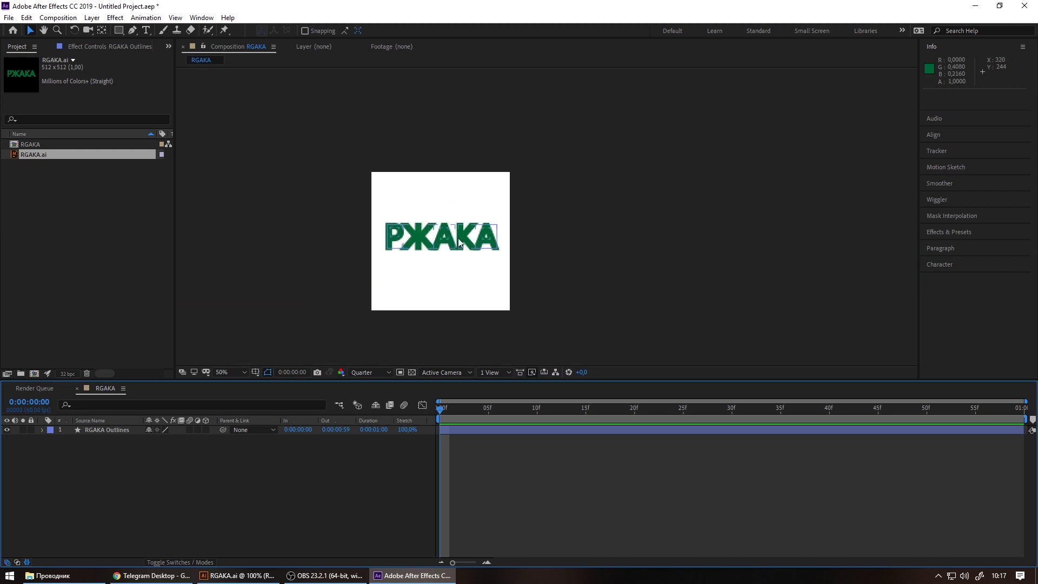
{"action": "scroll", "coordinate": [459, 238], "scroll_direction": "up", "scroll_amount": 2}
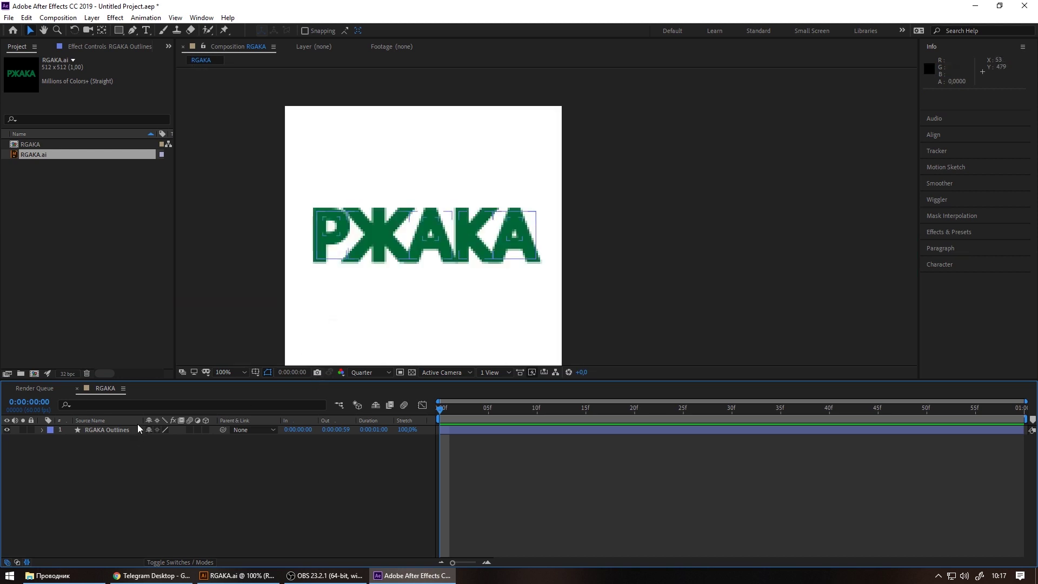
{"action": "left_click", "coordinate": [112, 432]}
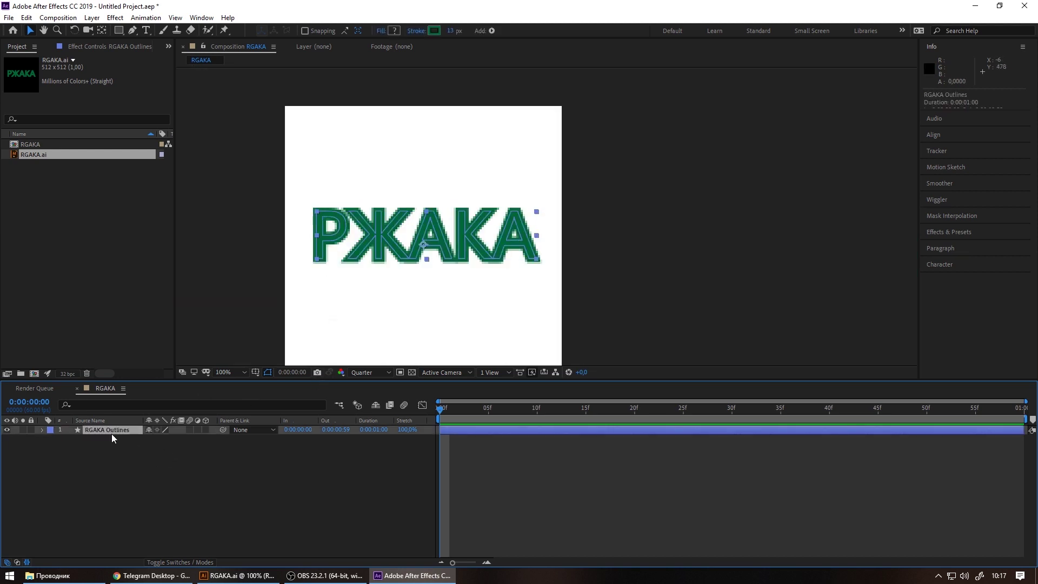
{"action": "left_click", "coordinate": [42, 429]}
{"action": "left_click", "coordinate": [52, 449]}
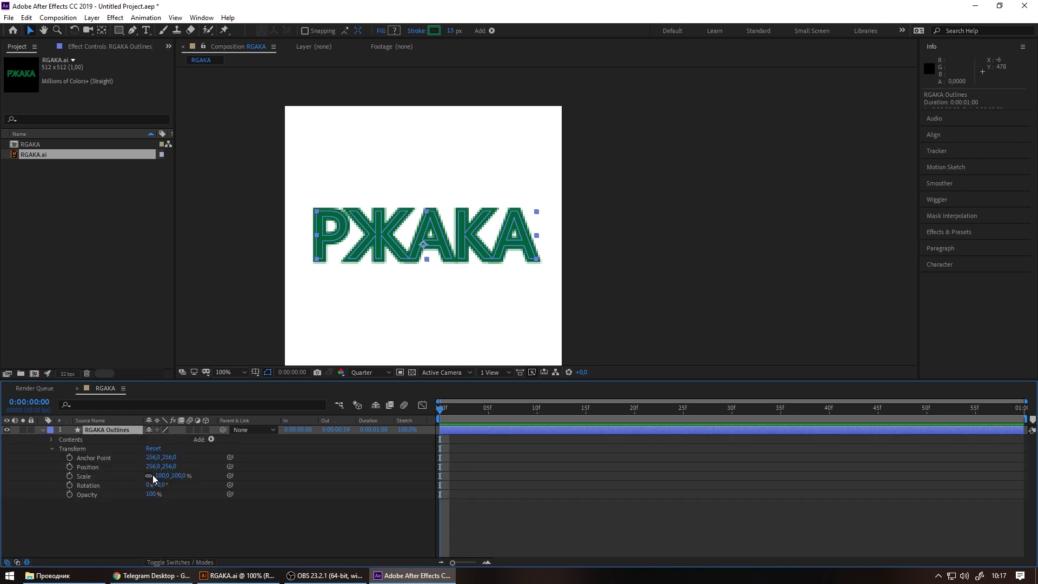
Keyframe Position from 256,373 at frame 0 to 256,157 at the last frame
{"action": "left_click", "coordinate": [69, 467]}
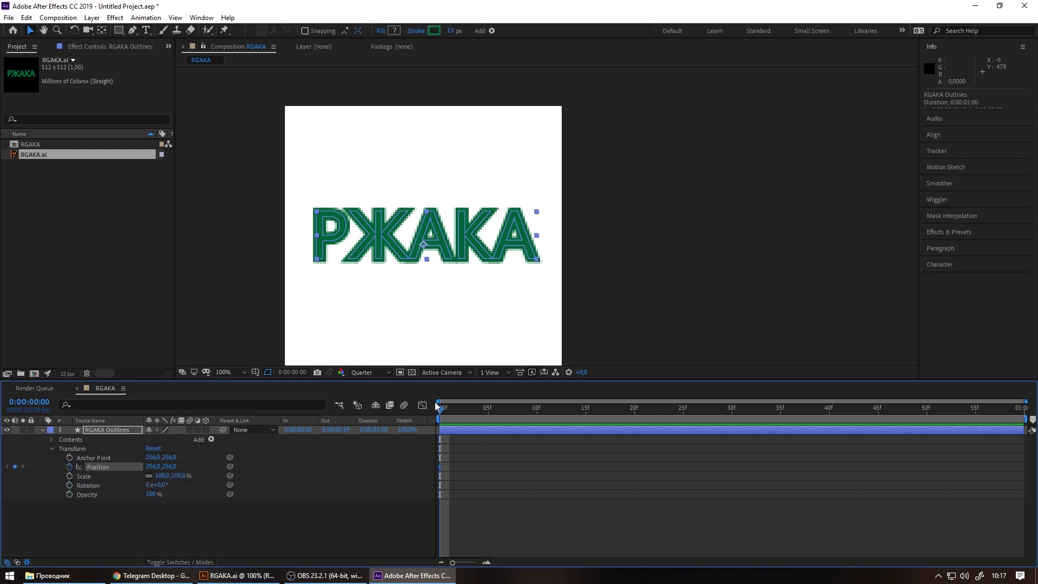
{"action": "left_click_drag", "start_coordinate": [437, 406], "coordinate": [1014, 406]}
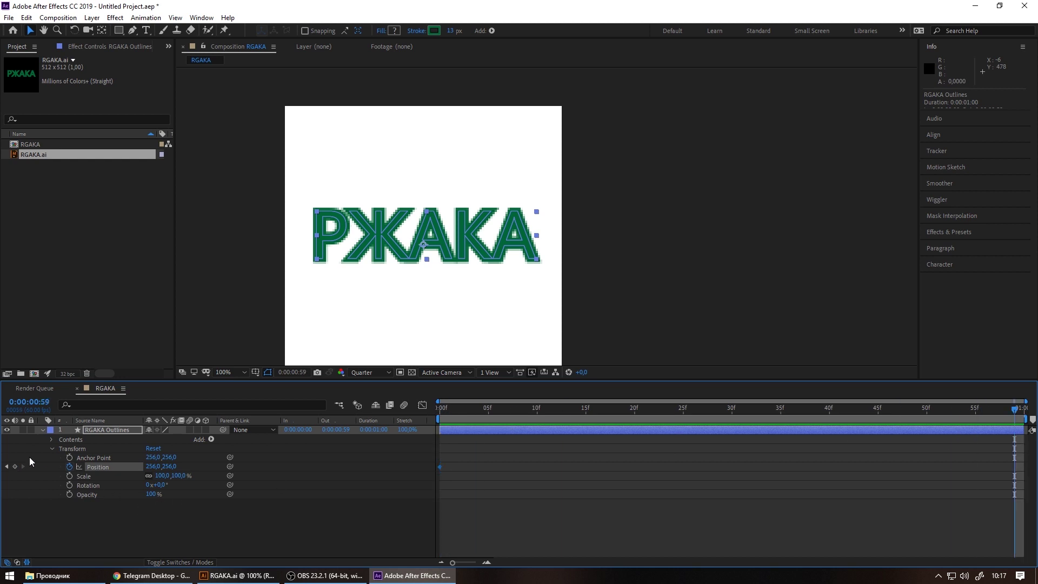
{"action": "key", "text": "Home"}
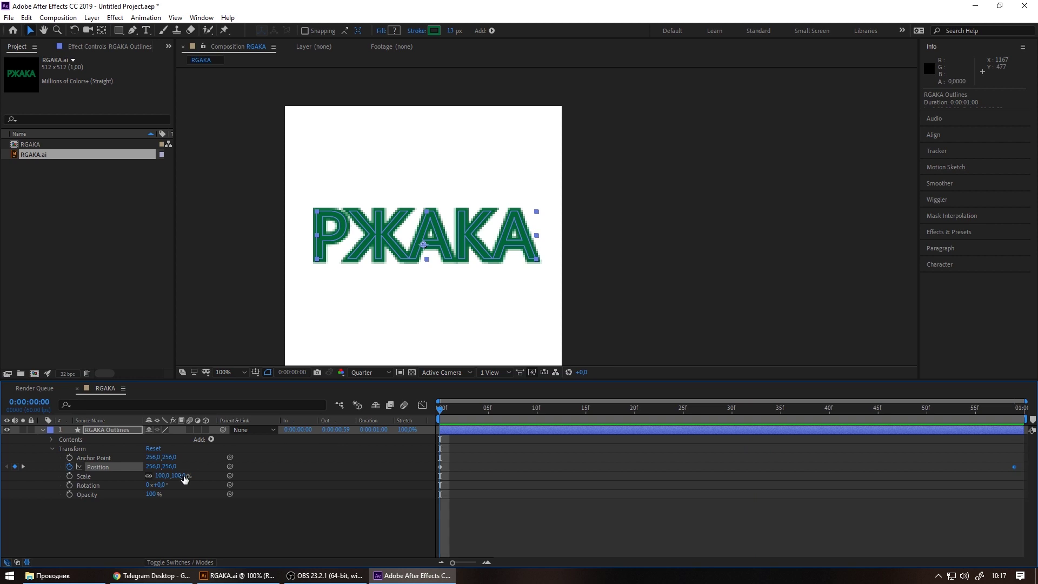
{"action": "mouse_move", "coordinate": [153, 467]}
{"action": "left_mouse_down"}
{"action": "mouse_move", "coordinate": [114, 469]}
{"action": "mouse_move", "coordinate": [162, 483]}
{"action": "mouse_move", "coordinate": [227, 475]}
{"action": "left_mouse_up"}
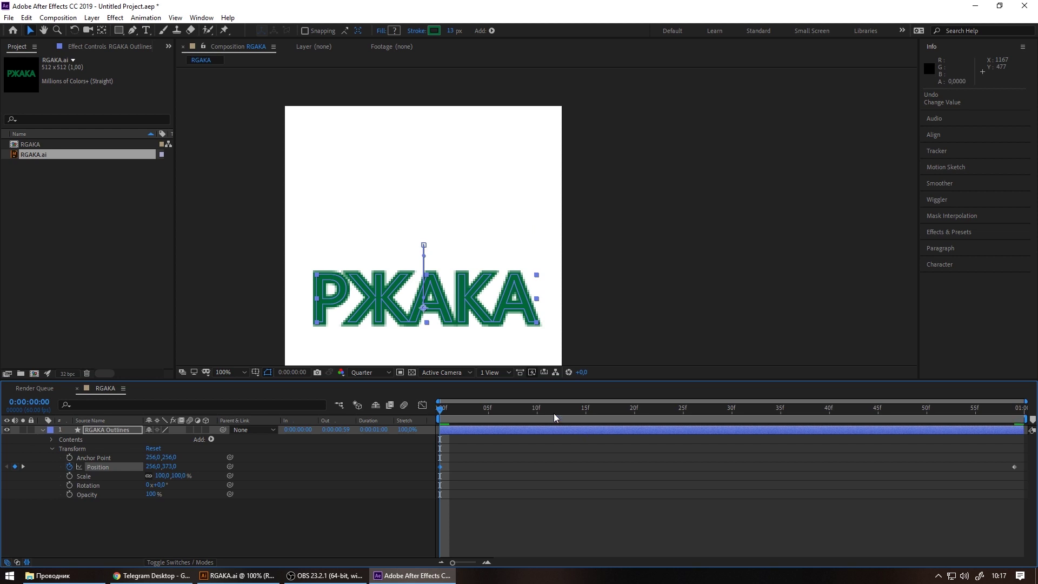
{"action": "left_click_drag", "start_coordinate": [440, 411], "coordinate": [1014, 409]}
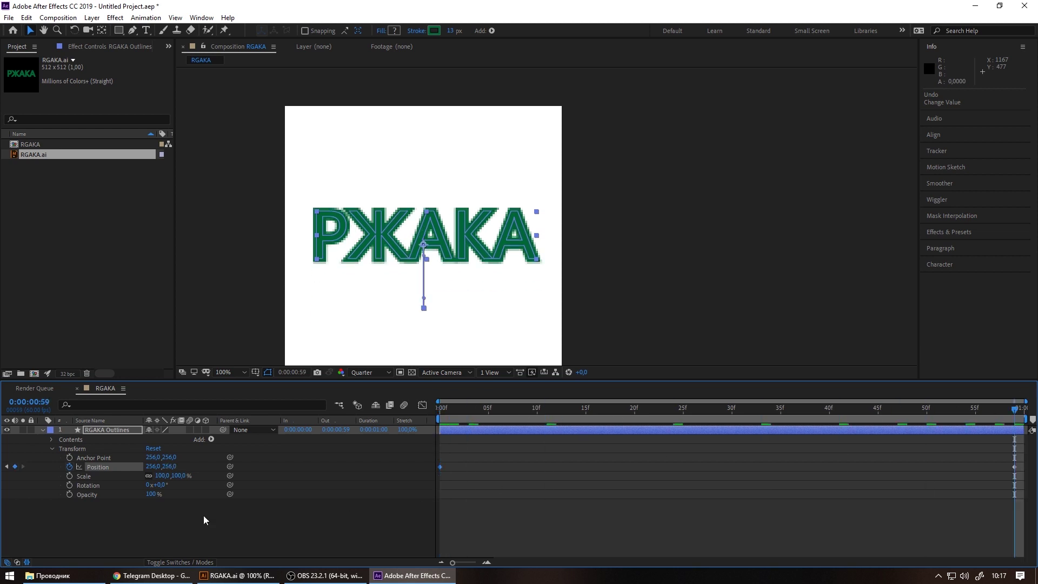
{"action": "left_click_drag", "start_coordinate": [171, 466], "coordinate": [120, 466]}
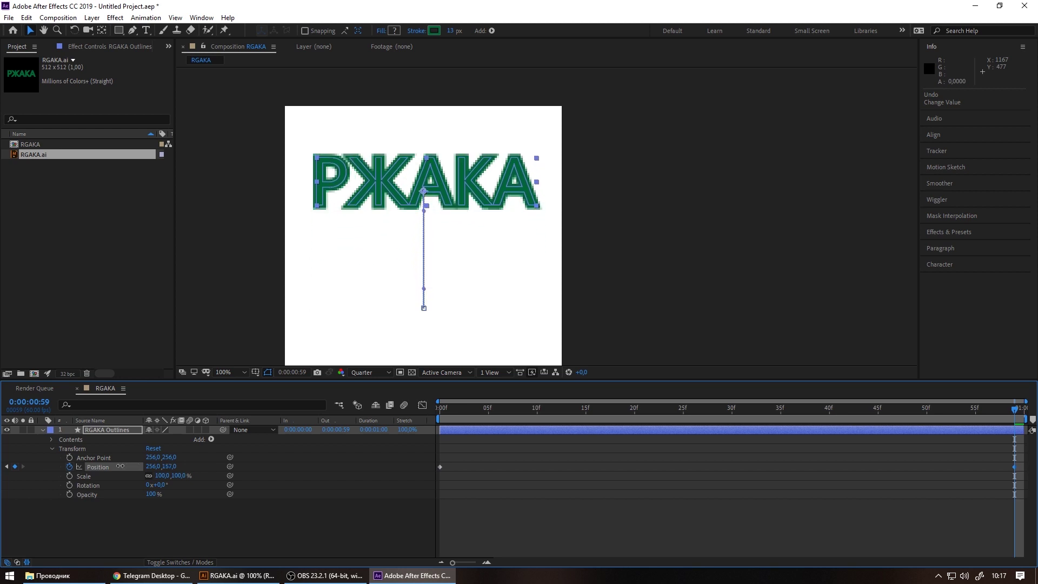
{"action": "left_click_drag", "start_coordinate": [718, 409], "coordinate": [732, 409]}
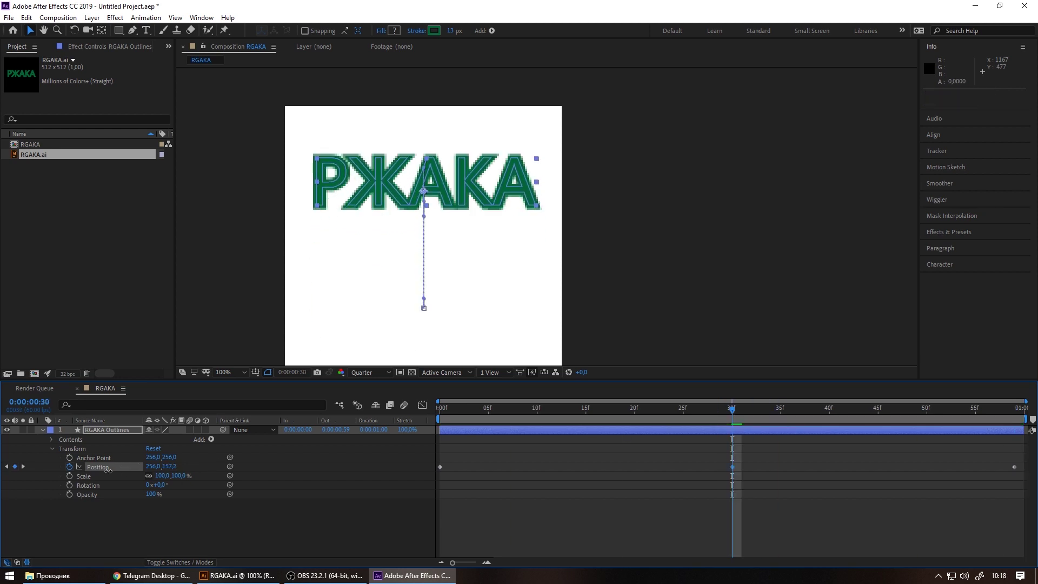
Preview the rising text animation and stop at frame 30
{"action": "key", "text": "space"}
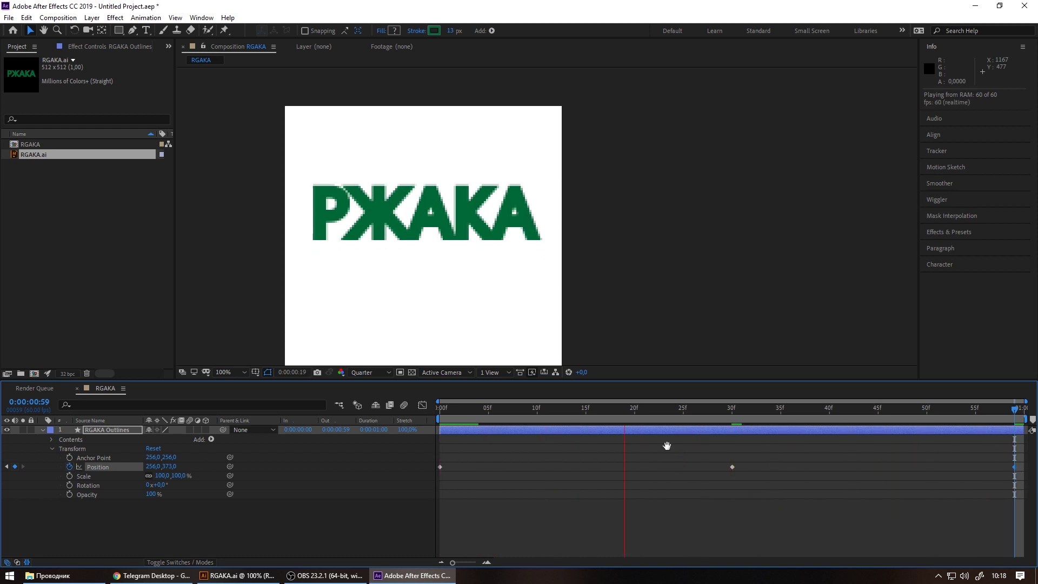
{"action": "left_click", "coordinate": [678, 409]}
{"action": "left_click_drag", "start_coordinate": [679, 409], "coordinate": [734, 416]}
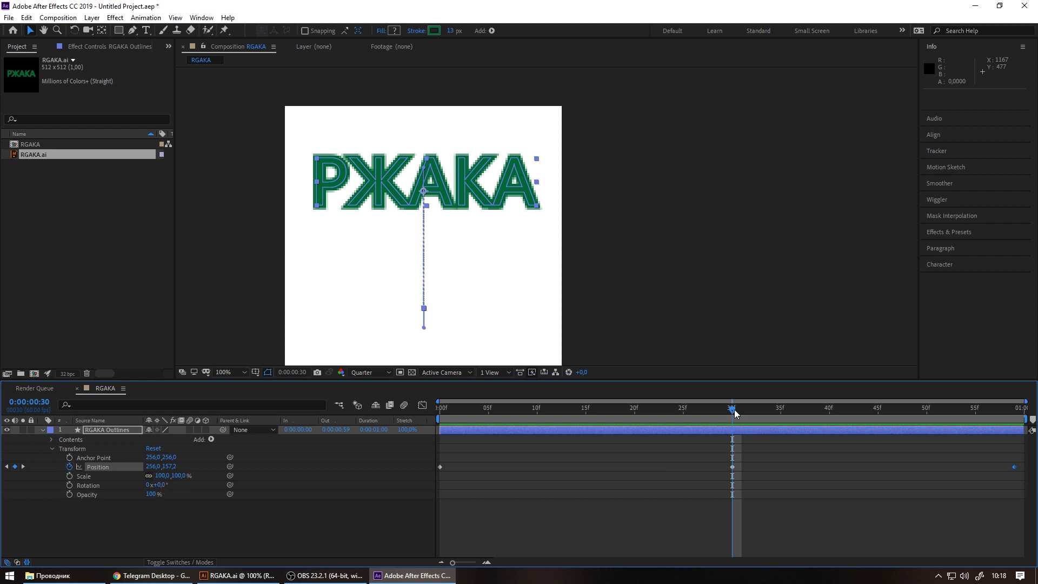
Keyframe Rotation 10° at frame 0 and -19° at frame 30, reuse the start key, and preview
{"action": "key", "text": "Home"}
{"action": "left_click", "coordinate": [70, 484]}
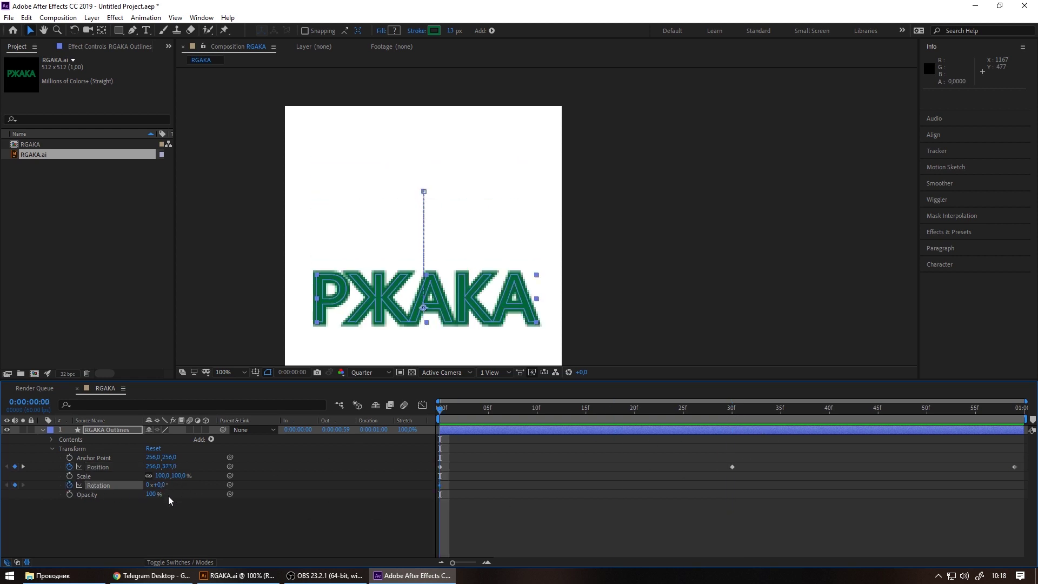
{"action": "left_click_drag", "start_coordinate": [160, 485], "coordinate": [169, 486]}
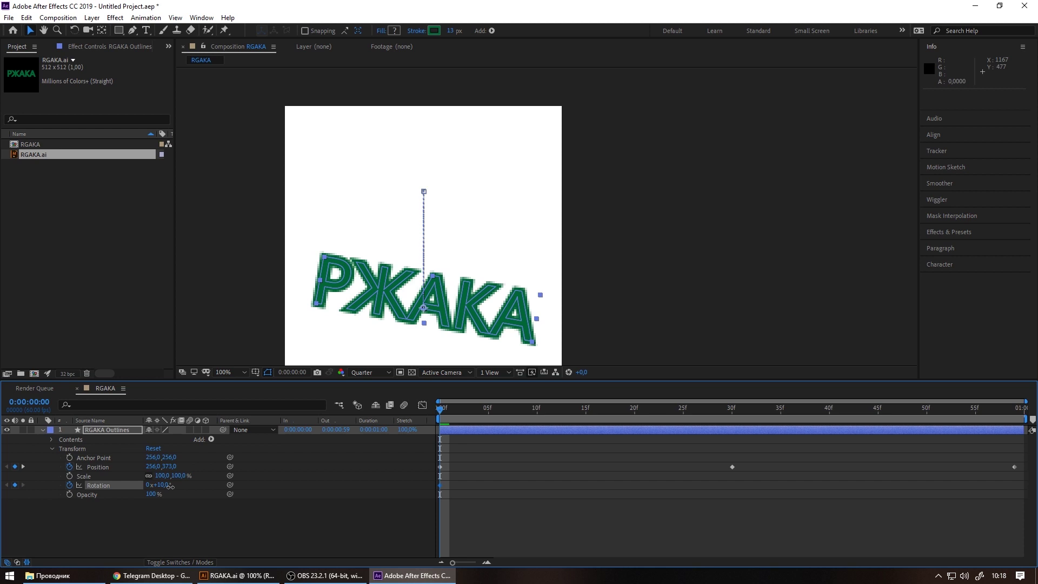
{"action": "left_click_drag", "start_coordinate": [439, 414], "coordinate": [732, 427]}
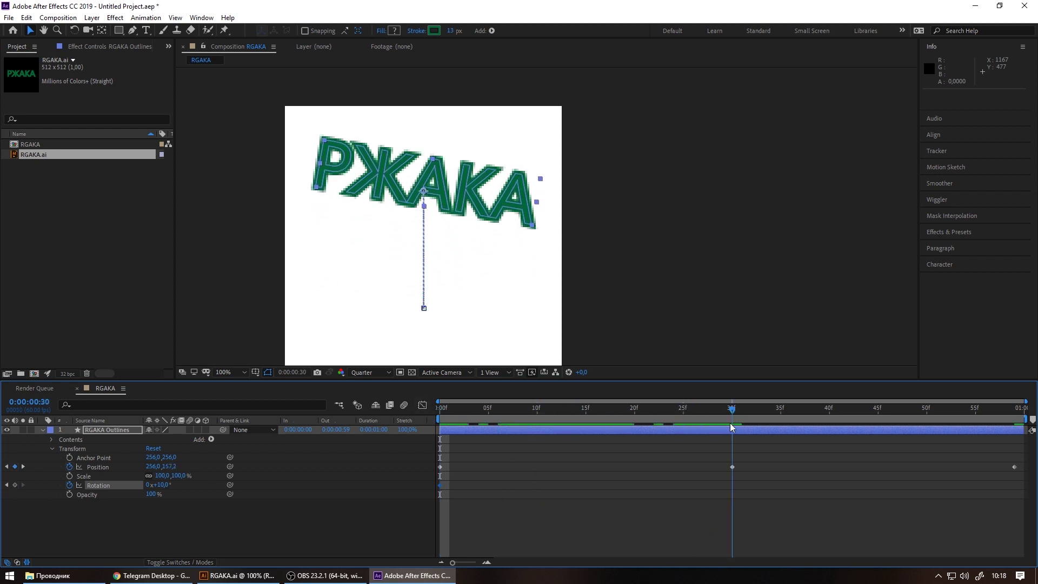
{"action": "left_click_drag", "start_coordinate": [164, 485], "coordinate": [149, 485]}
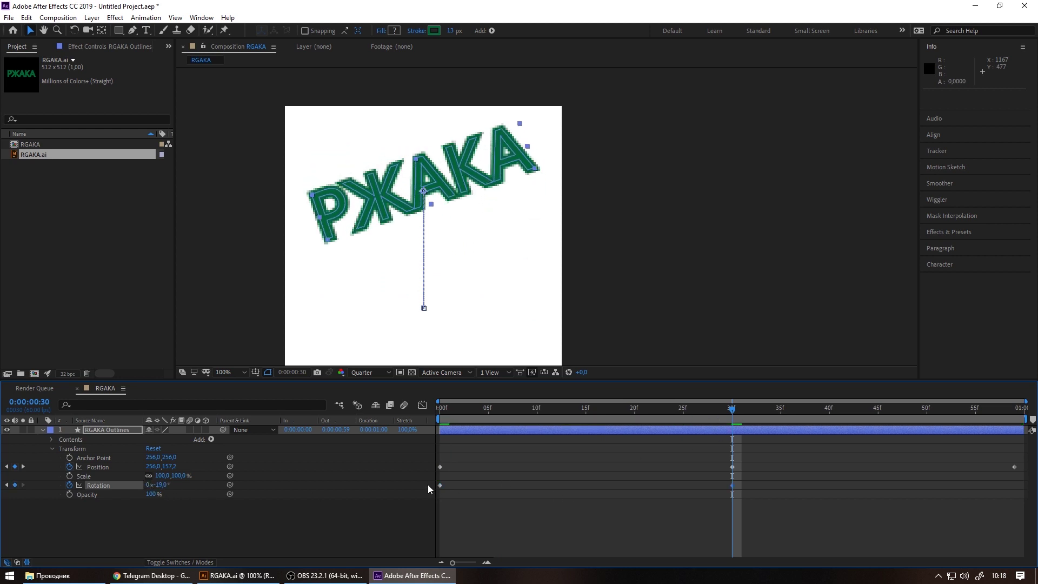
{"action": "key", "text": "ctrl+c"}
{"action": "left_click_drag", "start_coordinate": [730, 406], "coordinate": [1027, 465]}
{"action": "key", "text": "space"}
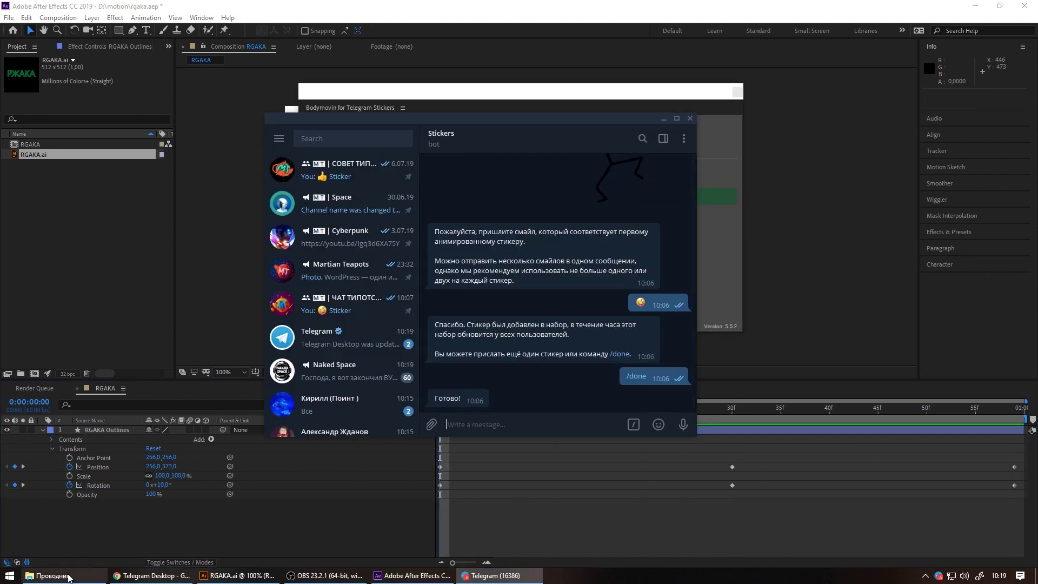
Drag the rgaka file from File Explorer's recent files into the Stickers bot chat
{"action": "left_click", "coordinate": [54, 575]}
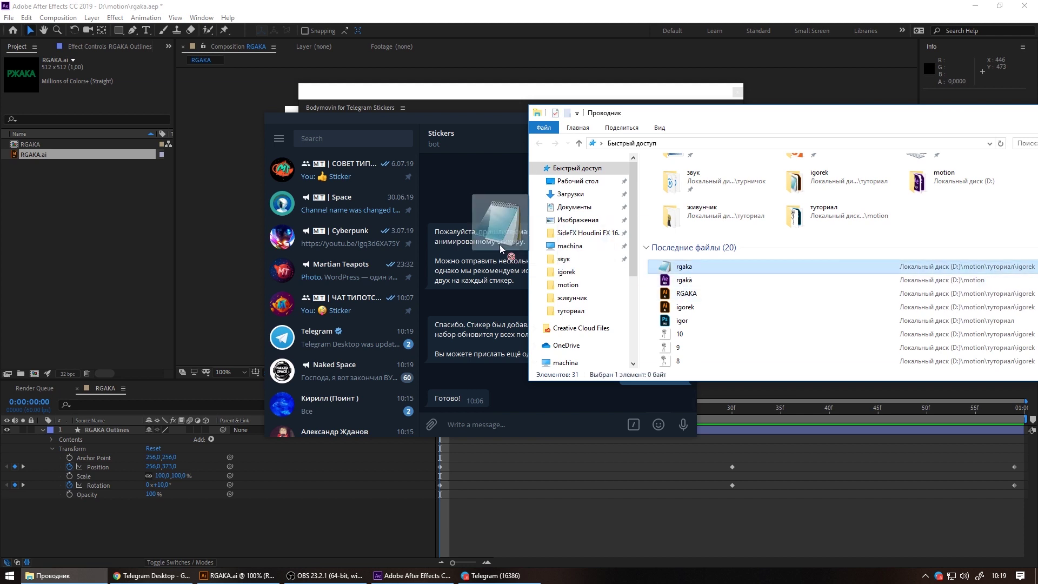
{"action": "left_click_drag", "start_coordinate": [686, 273], "coordinate": [495, 280]}
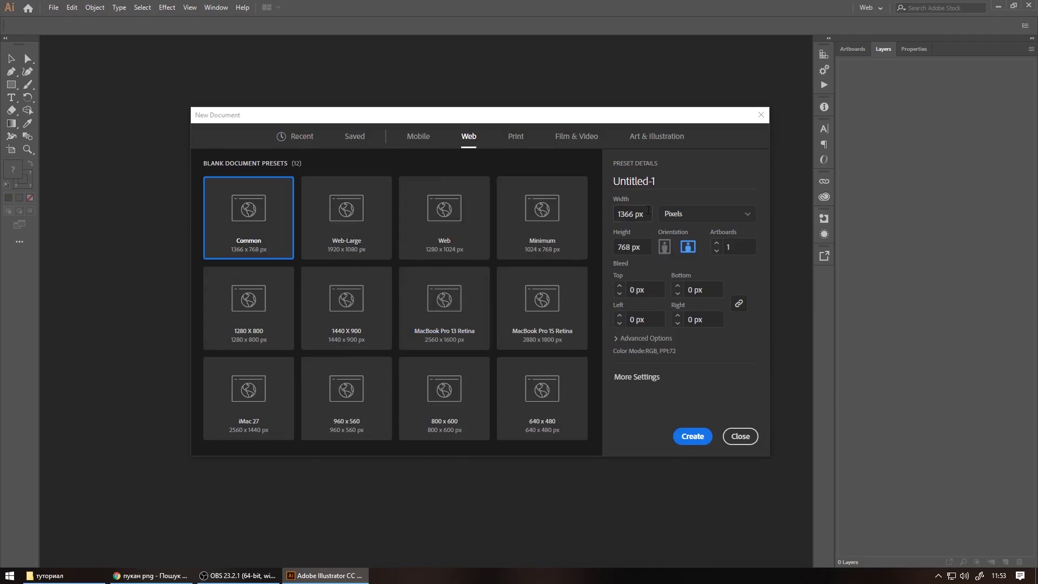
Create a new 512 × 512 px Illustrator document
{"action": "type", "text": "512"}
{"action": "key", "text": "Tab"}
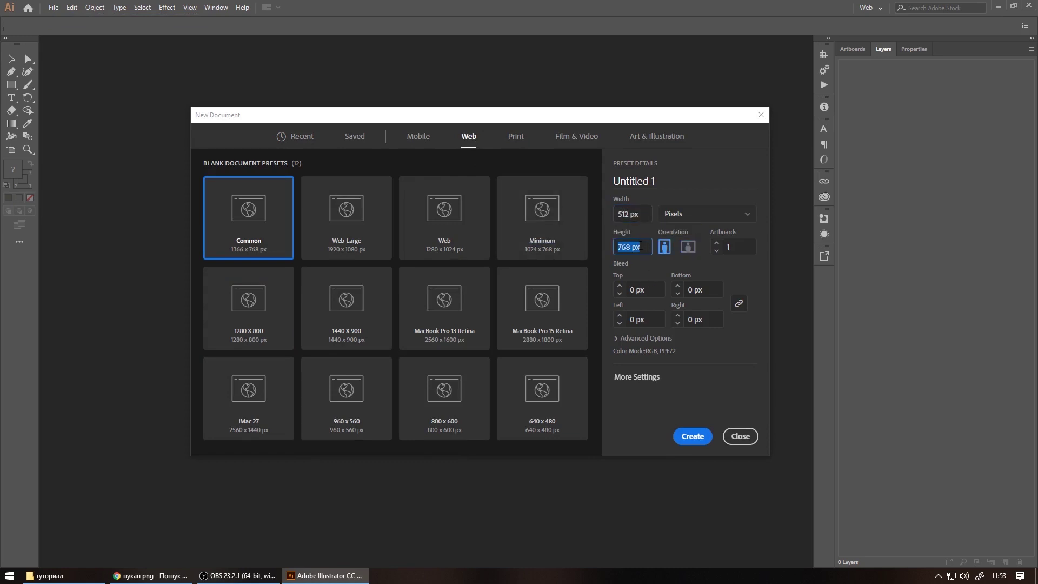
{"action": "type", "text": "512"}
{"action": "left_click", "coordinate": [691, 436]}
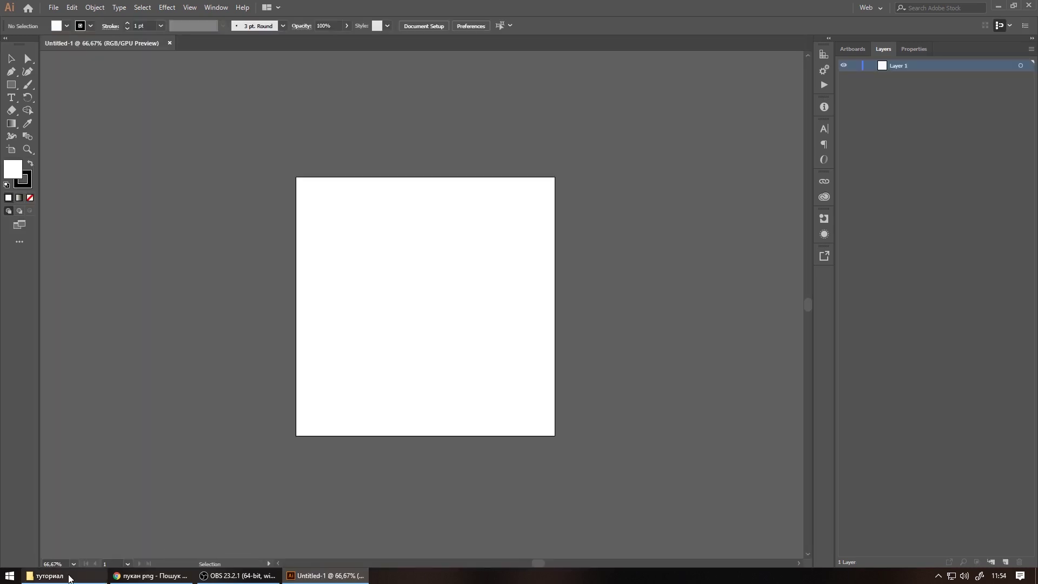
Place the troll-face images.png from the туториал folder onto the artboard
{"action": "left_click", "coordinate": [60, 575]}
{"action": "left_click_drag", "start_coordinate": [562, 118], "coordinate": [914, 131]}
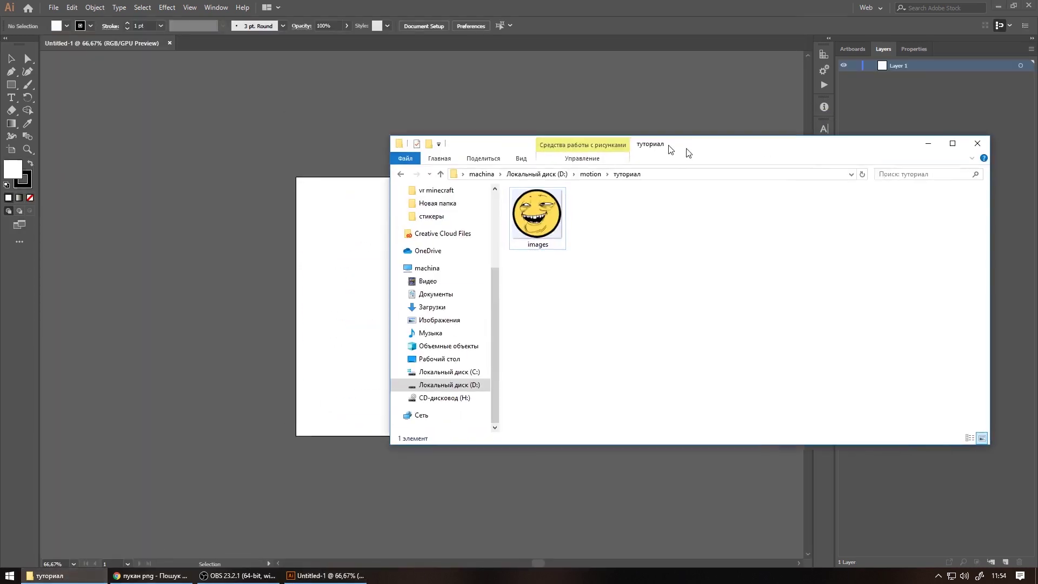
{"action": "mouse_move", "coordinate": [784, 197]}
{"action": "left_mouse_down"}
{"action": "mouse_move", "coordinate": [426, 329]}
{"action": "mouse_move", "coordinate": [453, 350]}
{"action": "left_mouse_up"}
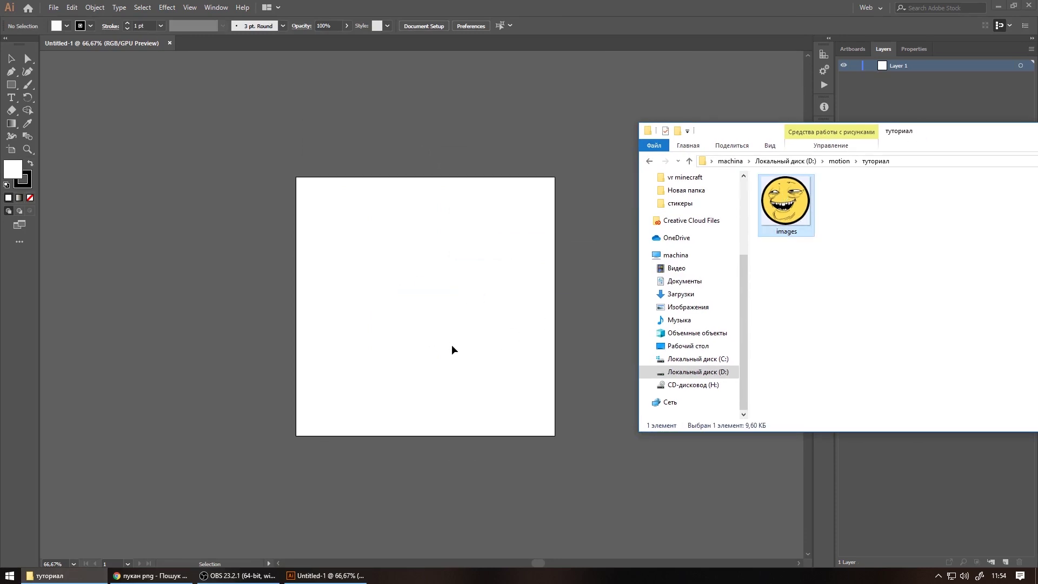
{"action": "left_click_drag", "start_coordinate": [936, 133], "coordinate": [601, 125]}
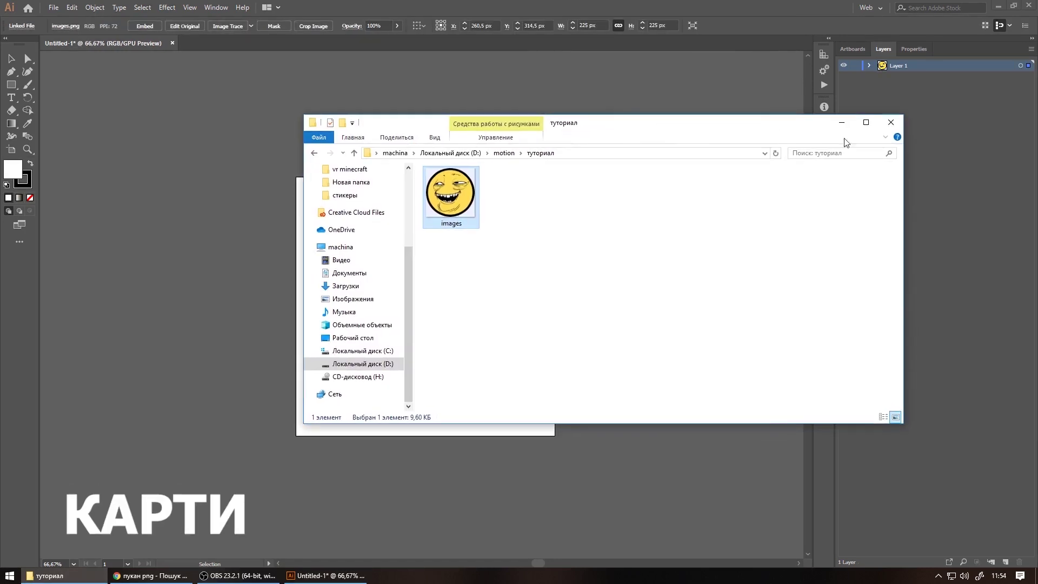
{"action": "left_click", "coordinate": [849, 128]}
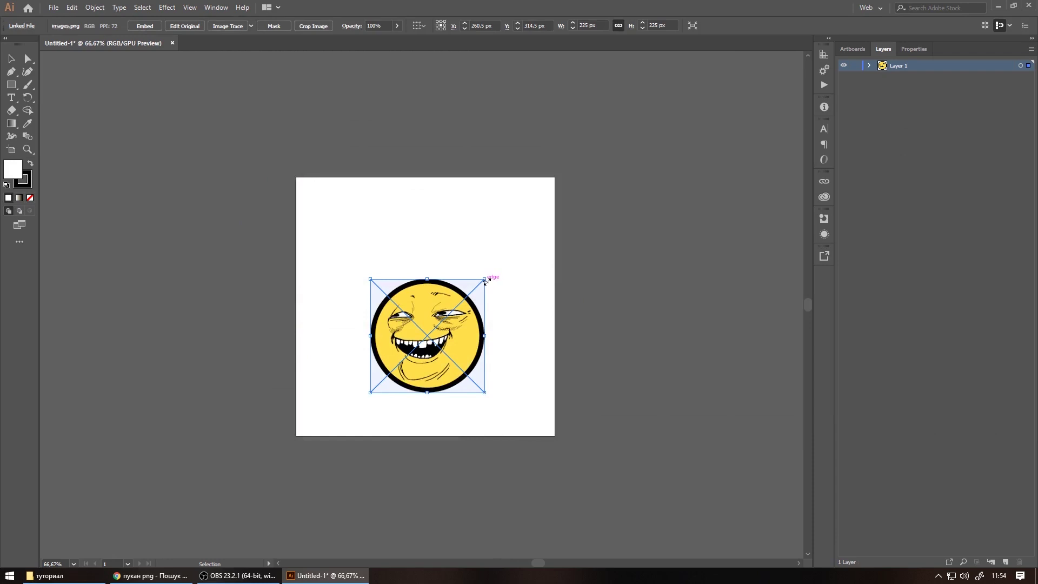
Scale and position the troll-face image, ending at about 439 × 439 px
{"action": "left_click_drag", "start_coordinate": [485, 279], "coordinate": [539, 224]}
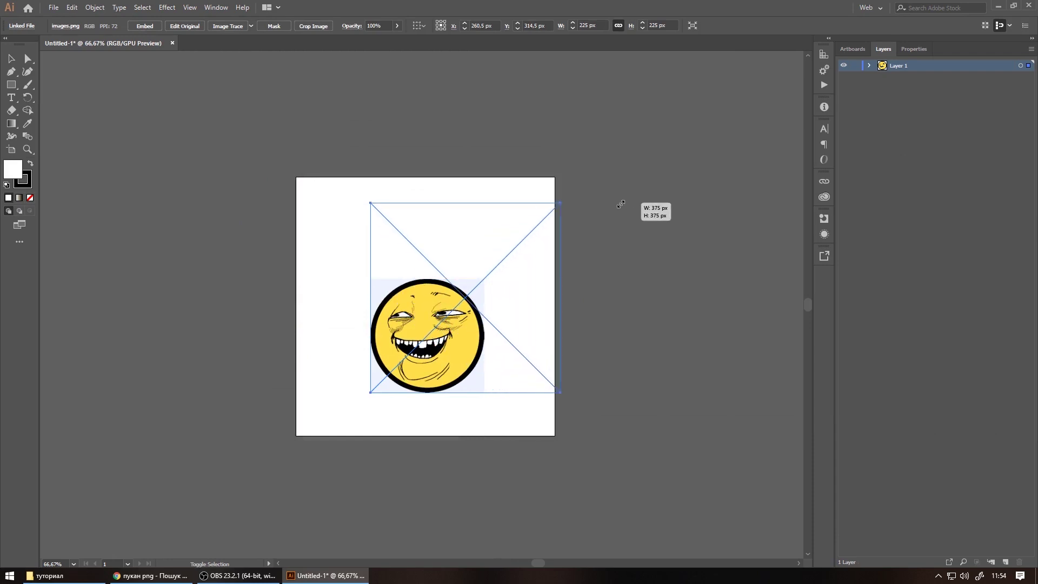
{"action": "left_click_drag", "start_coordinate": [465, 289], "coordinate": [497, 248]}
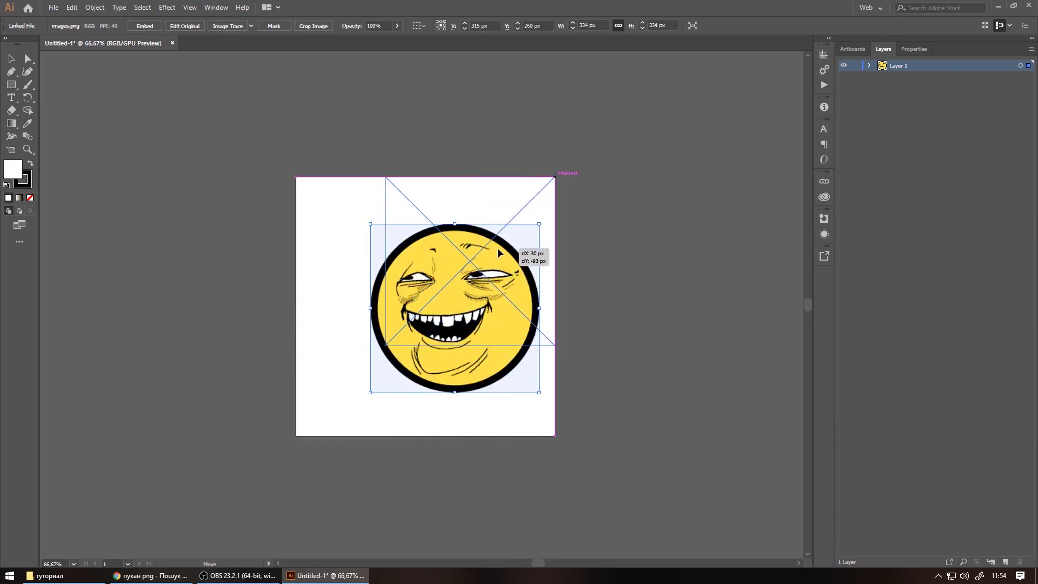
{"action": "left_click_drag", "start_coordinate": [386, 344], "coordinate": [296, 438]}
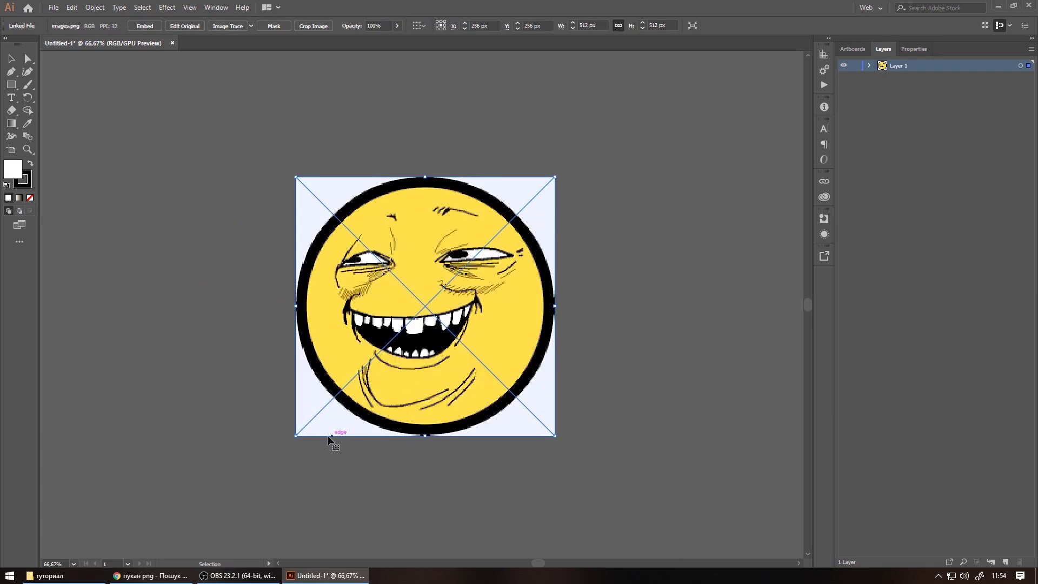
{"action": "left_click_drag", "start_coordinate": [295, 435], "coordinate": [317, 414]}
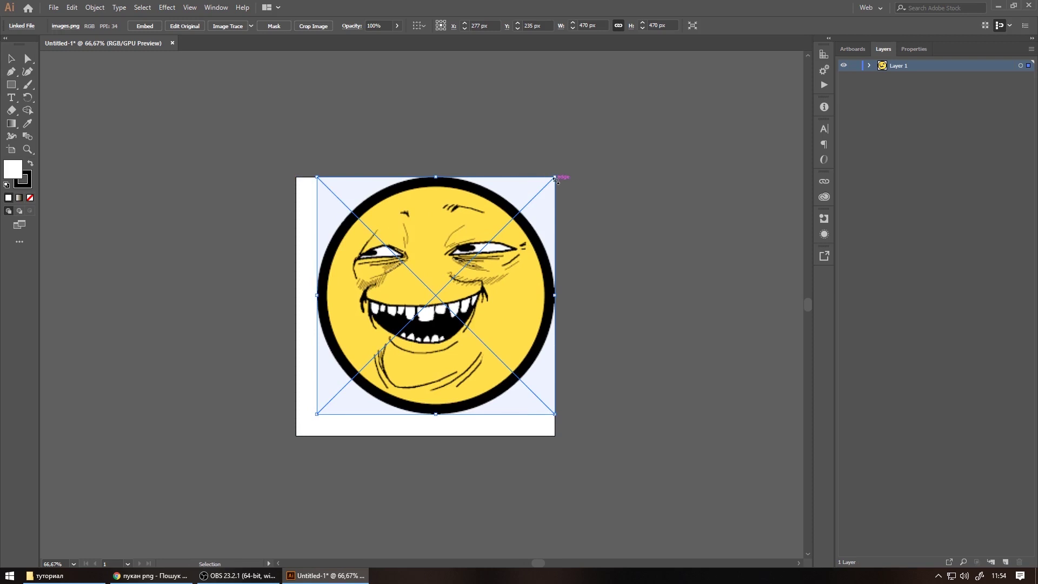
{"action": "mouse_move", "coordinate": [556, 177]}
{"action": "left_mouse_down"}
{"action": "mouse_move", "coordinate": [531, 202]}
{"action": "mouse_move", "coordinate": [546, 196]}
{"action": "left_mouse_up"}
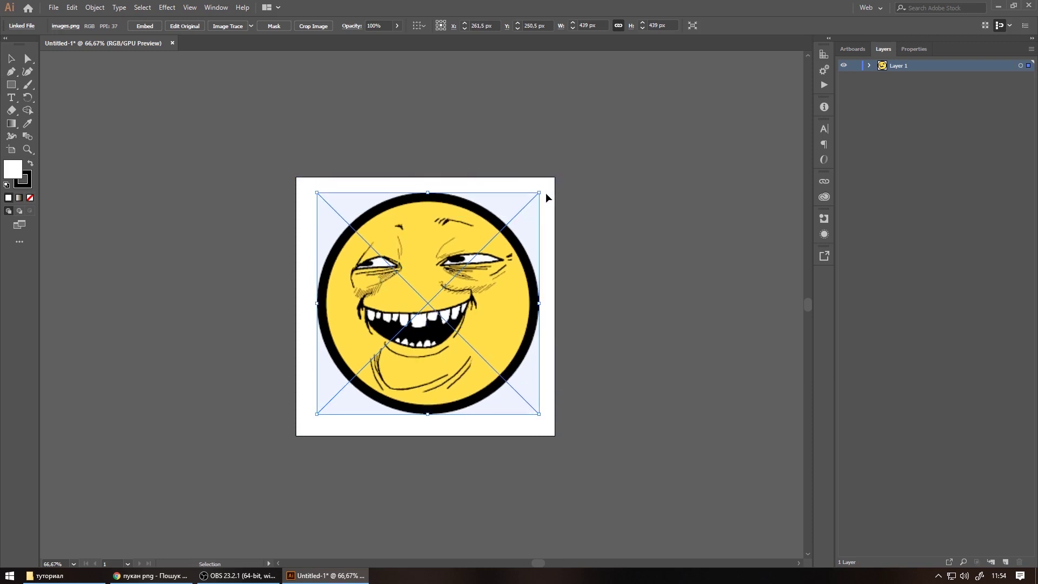
Nudge the image 4 px left and 2 px down, then deselect it
{"action": "left_click_drag", "start_coordinate": [468, 305], "coordinate": [466, 307]}
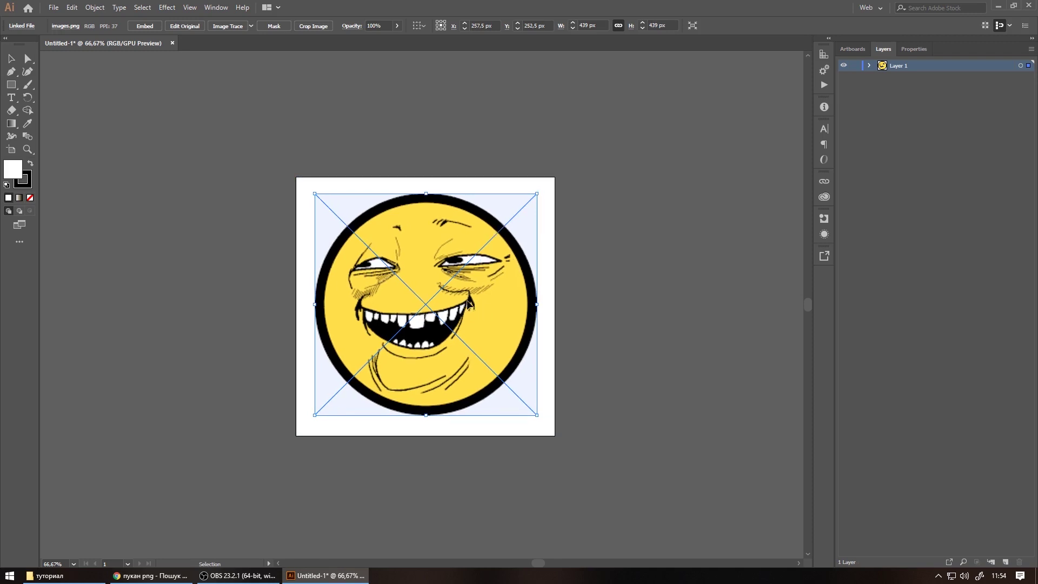
{"action": "key", "text": "Return"}
{"action": "key", "text": "Escape"}
{"action": "left_click", "coordinate": [622, 322]}
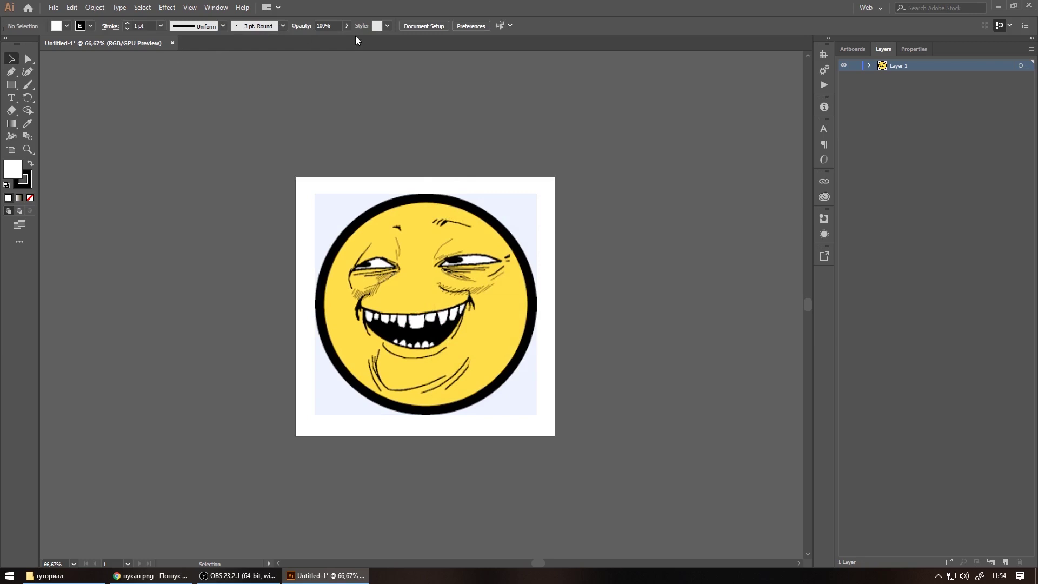
Image-trace the troll face with High Fidelity Photo, undoing the black-and-white Default trace first
{"action": "left_click", "coordinate": [339, 207]}
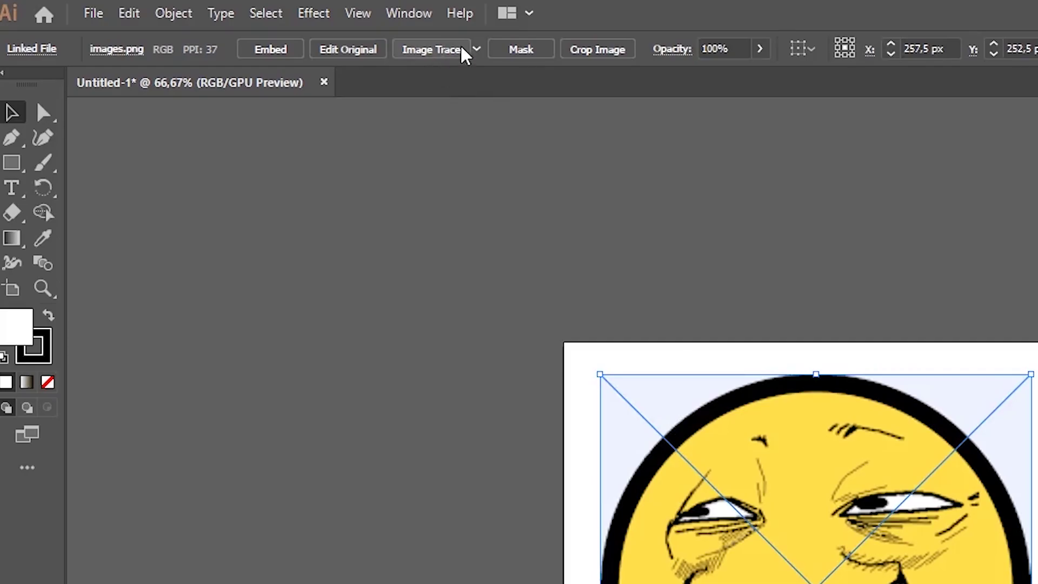
{"action": "left_click", "coordinate": [477, 49]}
{"action": "left_click", "coordinate": [508, 99]}
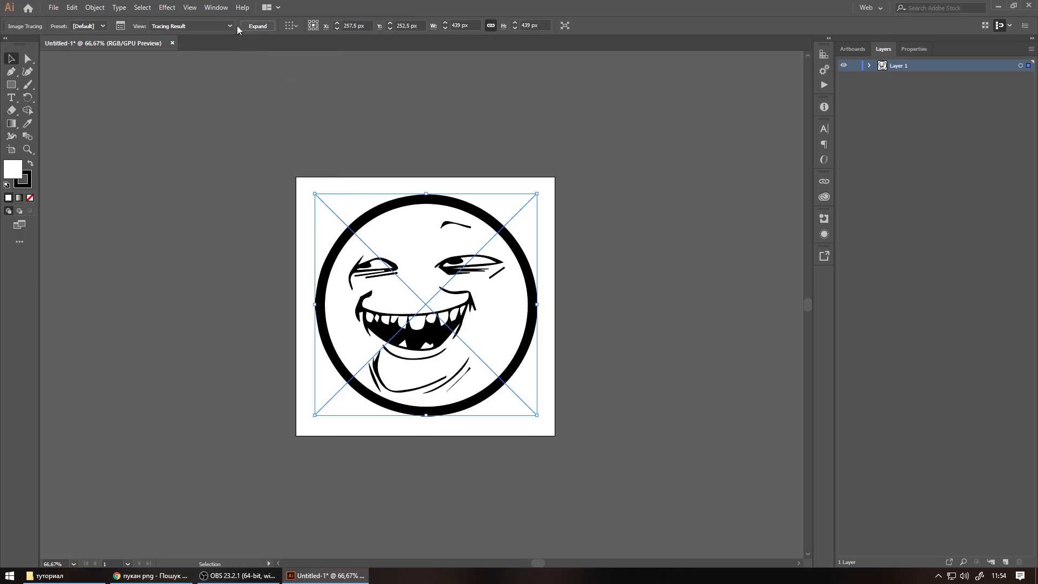
{"action": "key", "text": "ctrl+z"}
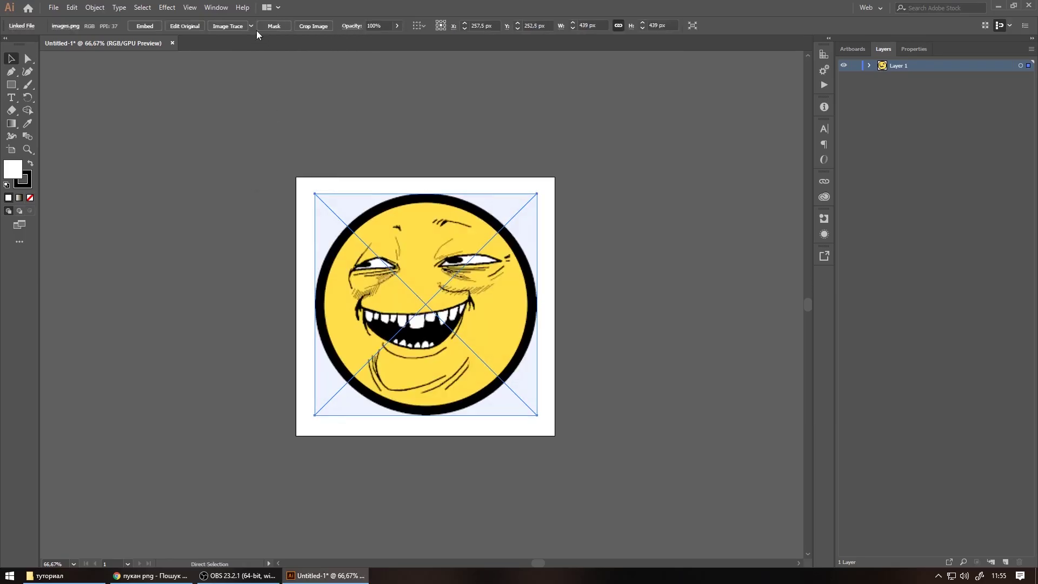
{"action": "left_click", "coordinate": [251, 26]}
{"action": "left_click", "coordinate": [277, 65]}
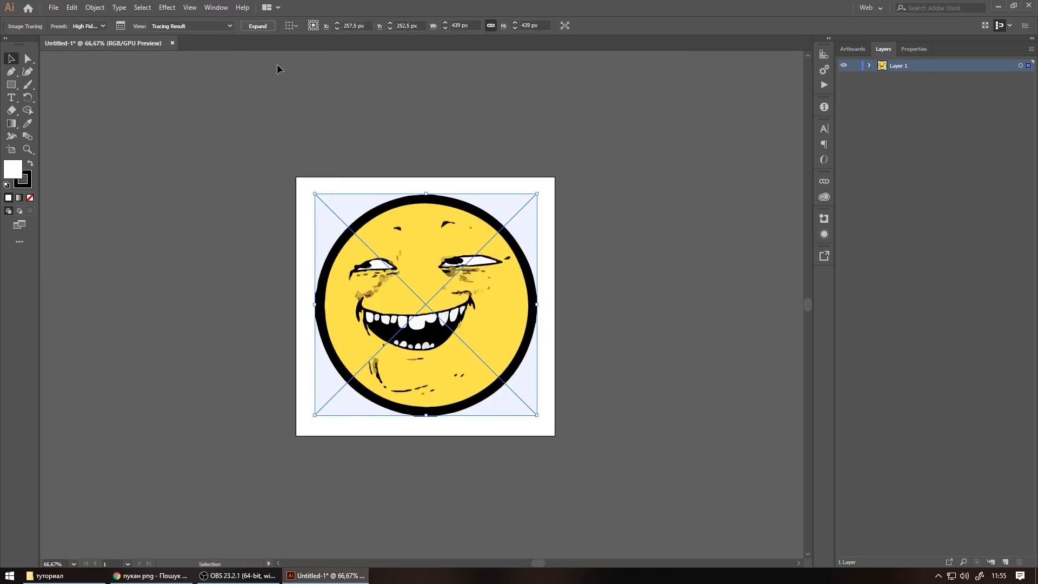
Inspect the traced face and expand Layer 1, leaving the tracing selected
{"action": "left_click", "coordinate": [409, 181]}
{"action": "scroll", "coordinate": [354, 245], "scroll_direction": "up", "scroll_amount": 2}
{"action": "scroll", "coordinate": [444, 327], "scroll_direction": "down", "scroll_amount": 3}
{"action": "scroll", "coordinate": [444, 327], "scroll_direction": "up", "scroll_amount": 1}
{"action": "scroll", "coordinate": [379, 227], "scroll_direction": "up", "scroll_amount": 2}
{"action": "scroll", "coordinate": [362, 203], "scroll_direction": "down", "scroll_amount": 1}
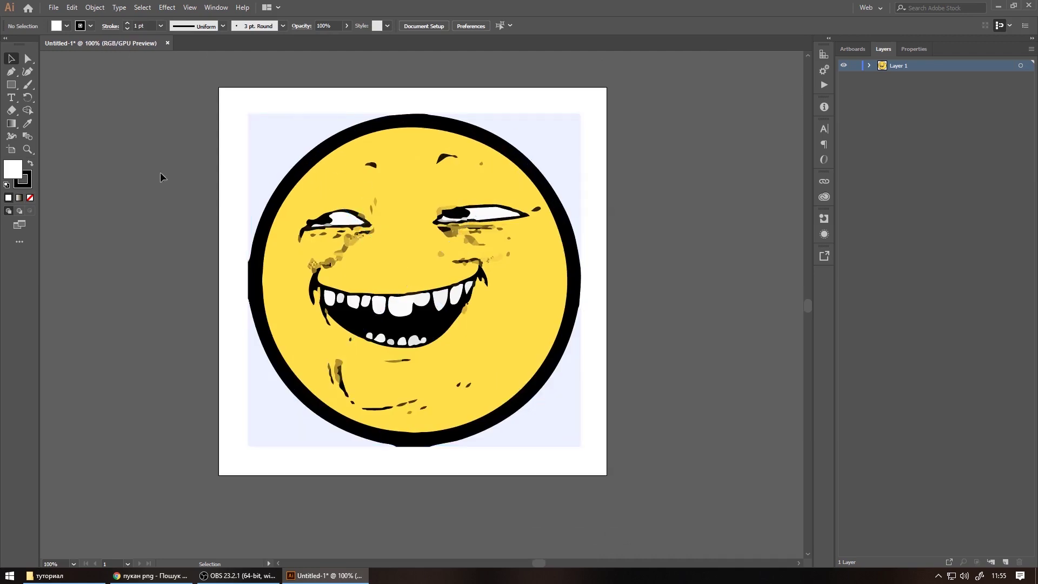
{"action": "left_click", "coordinate": [270, 143]}
{"action": "left_click", "coordinate": [149, 216]}
{"action": "left_click", "coordinate": [869, 65]}
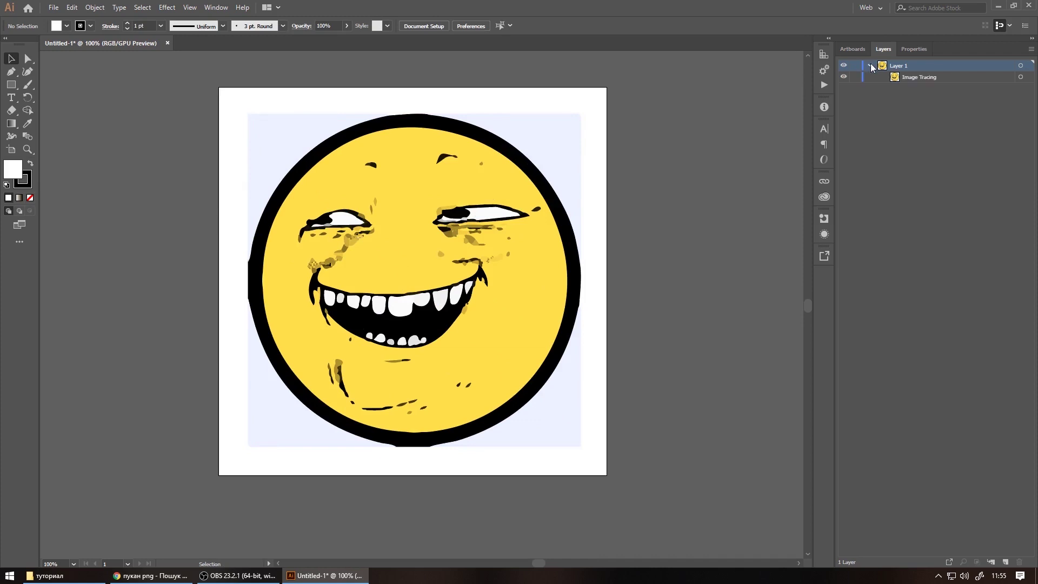
{"action": "right_click", "coordinate": [470, 165]}
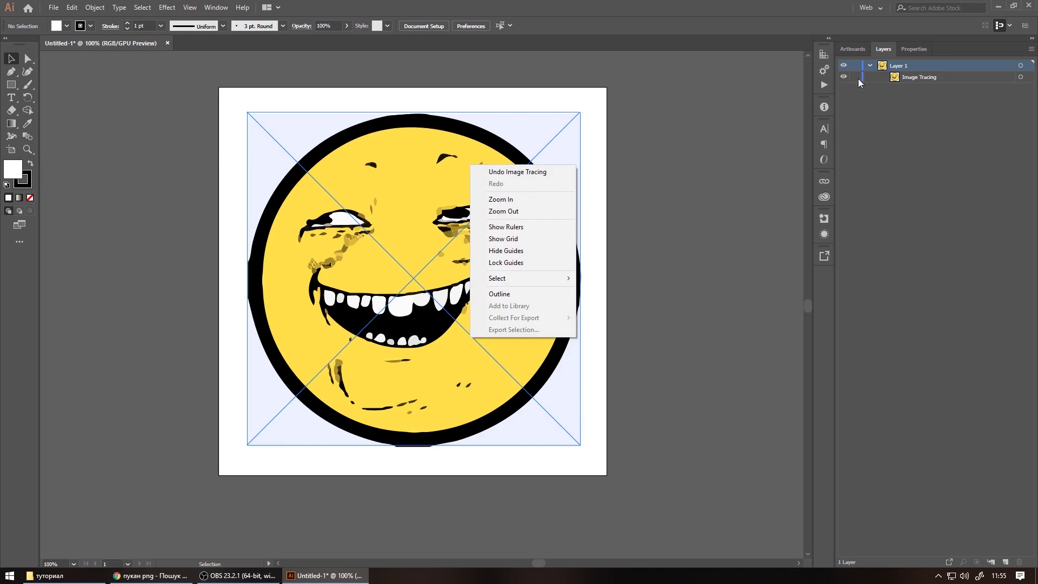
{"action": "left_click", "coordinate": [653, 116]}
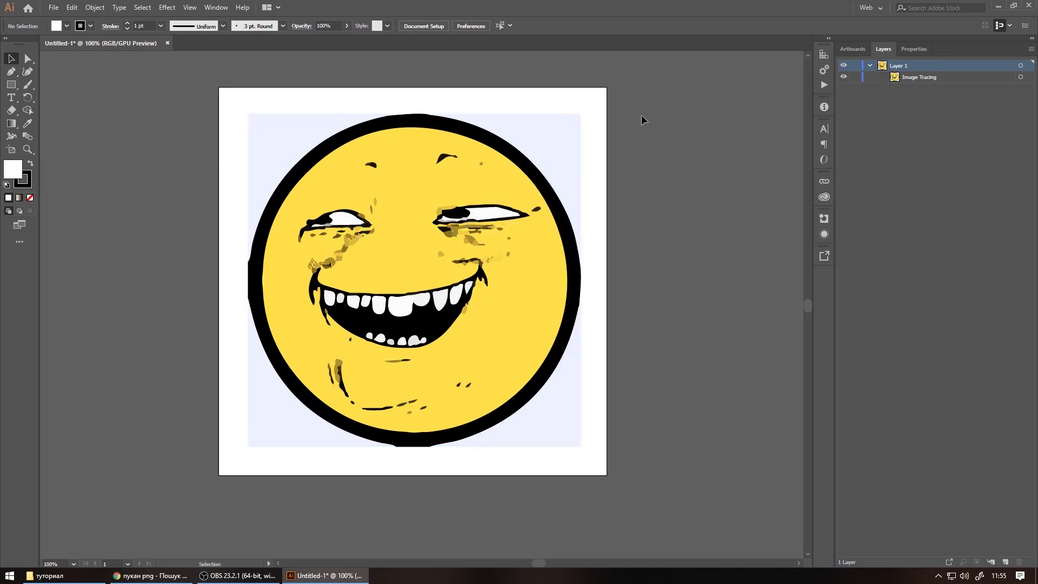
{"action": "left_click", "coordinate": [496, 124]}
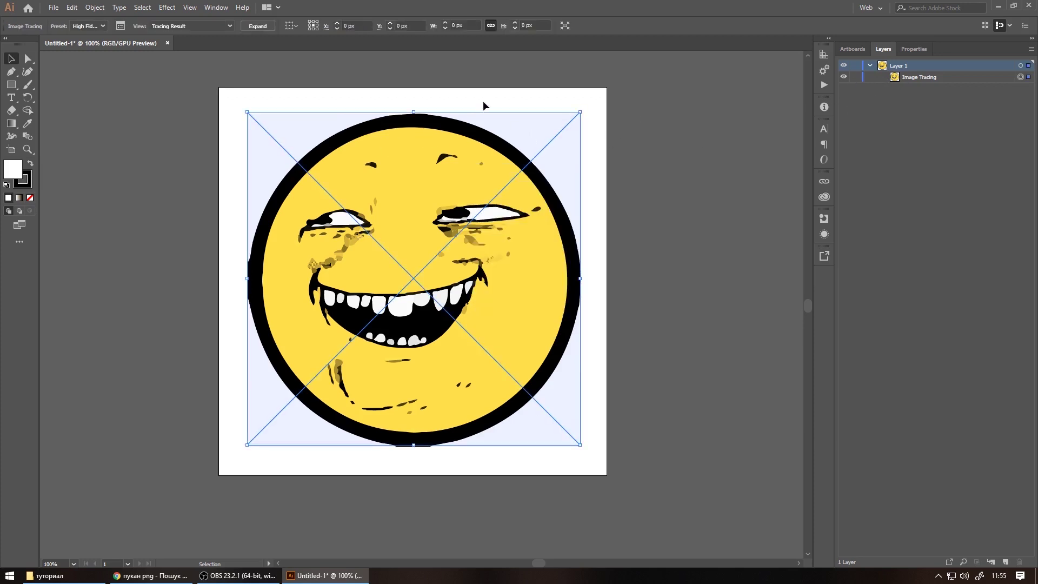
Expand the tracing into vector paths and ungroup them
{"action": "left_click", "coordinate": [258, 26]}
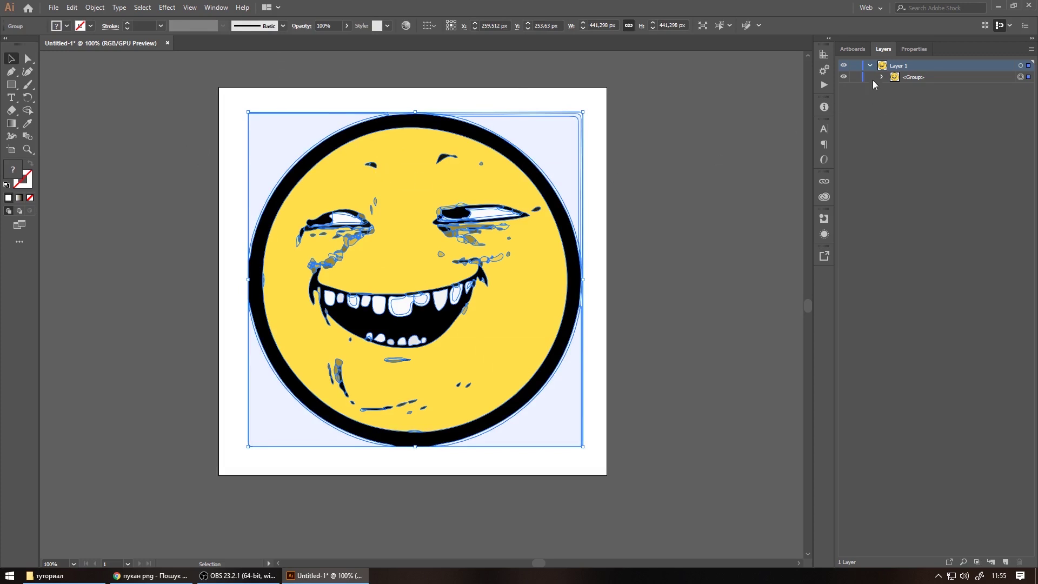
{"action": "right_click", "coordinate": [482, 184]}
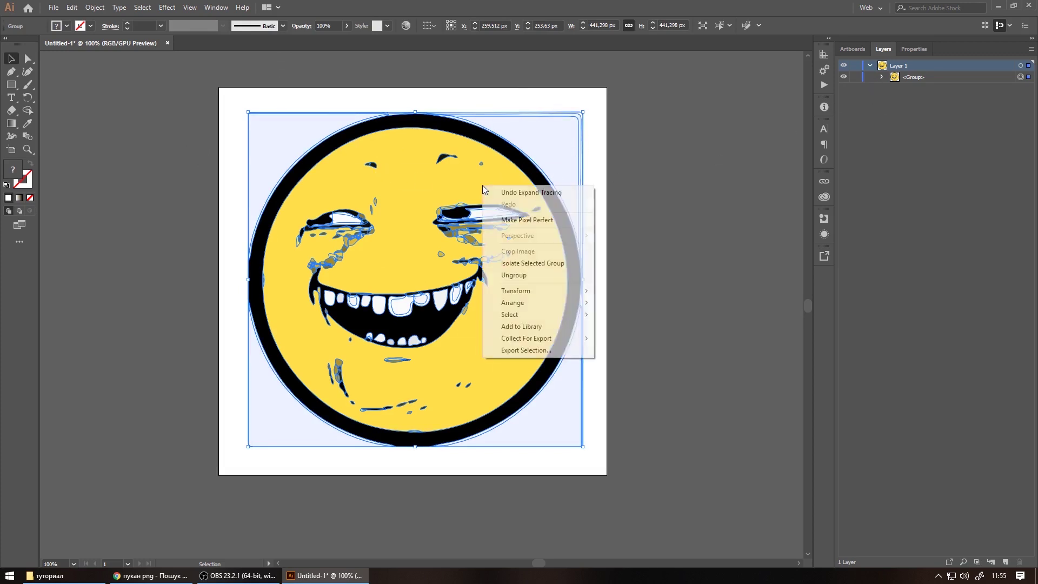
{"action": "left_click", "coordinate": [513, 275]}
{"action": "left_click", "coordinate": [738, 143]}
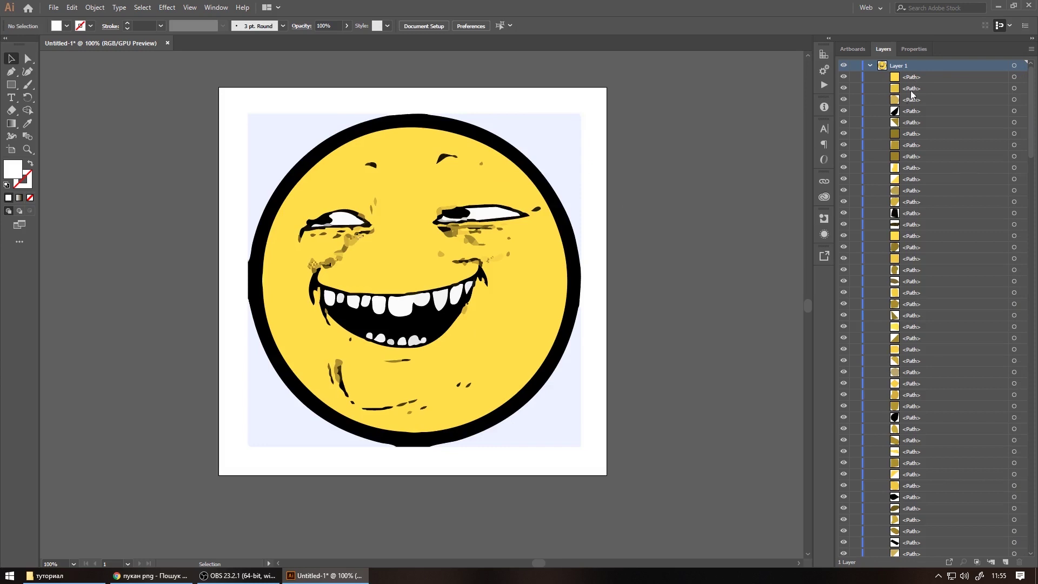
Delete the light-blue background pieces at top-left, bottom-left and bottom-right
{"action": "left_click", "coordinate": [284, 128]}
{"action": "key", "text": "Delete"}
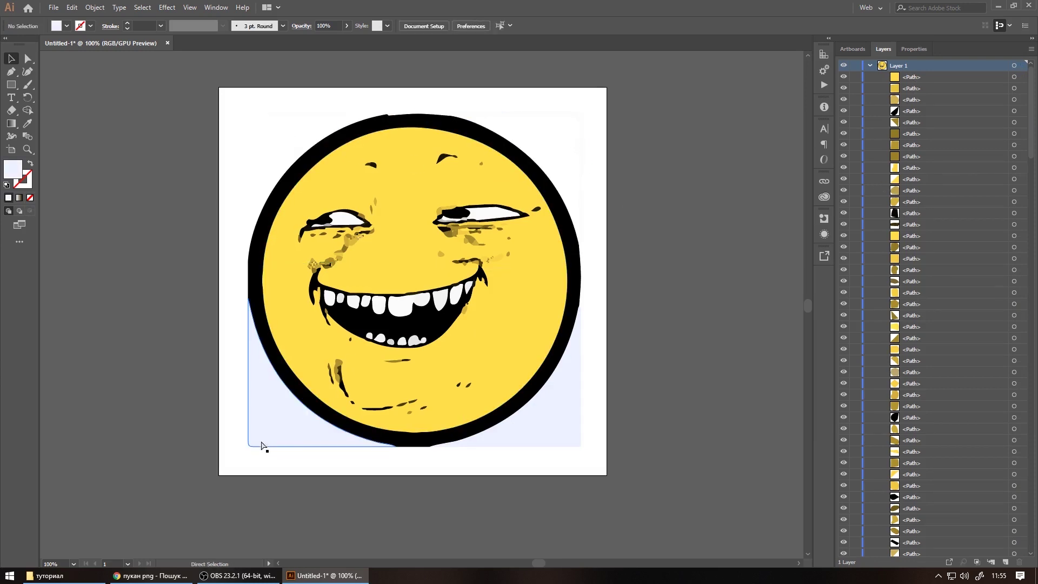
{"action": "left_click", "coordinate": [280, 427]}
{"action": "key", "text": "Delete"}
{"action": "left_click", "coordinate": [553, 432]}
{"action": "key", "text": "Delete"}
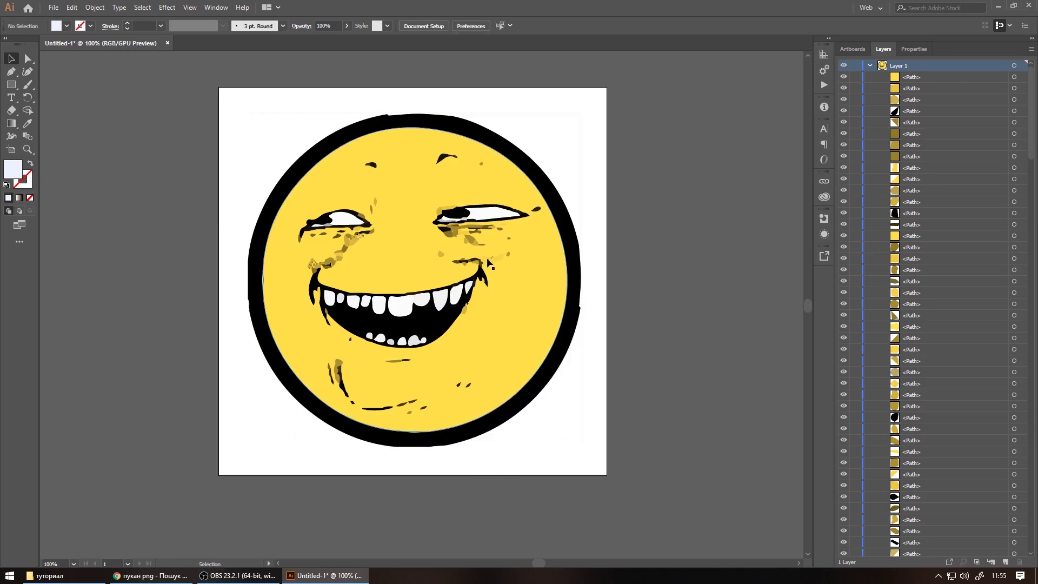
Shift the white path under the outline up and right using Direct Selection
{"action": "scroll", "coordinate": [410, 70], "scroll_direction": "up", "scroll_amount": 2}
{"action": "scroll", "coordinate": [410, 70], "scroll_direction": "up", "scroll_amount": 1}
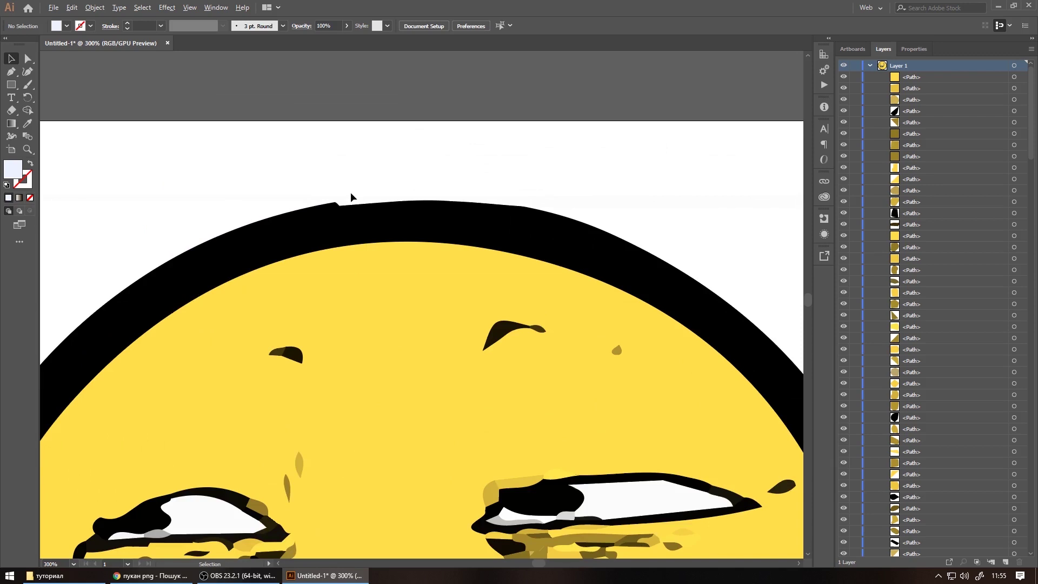
{"action": "left_click", "coordinate": [344, 206]}
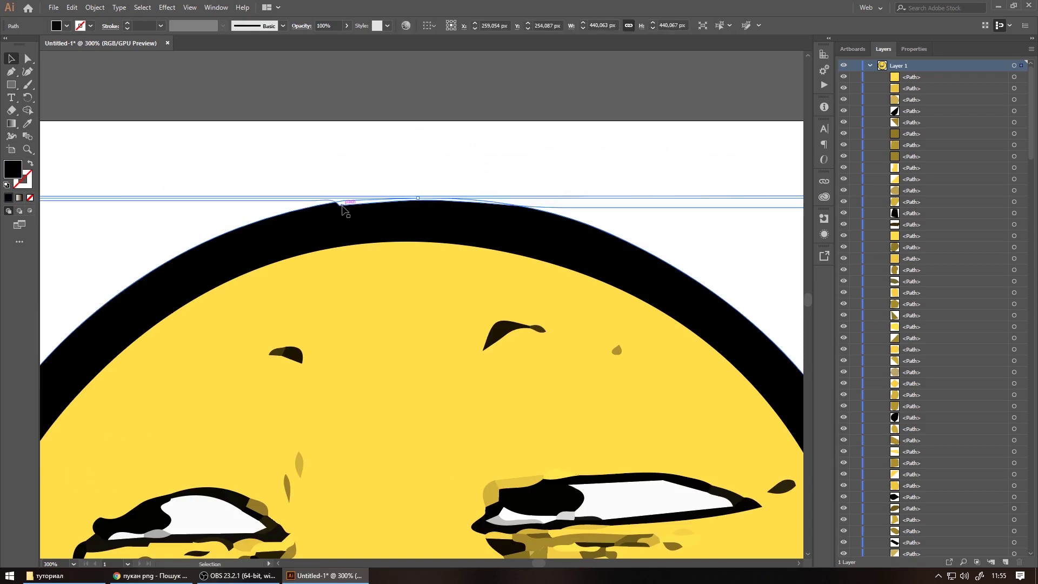
{"action": "left_click", "coordinate": [343, 207]}
{"action": "key", "text": "a"}
{"action": "left_click", "coordinate": [339, 206]}
{"action": "left_click_drag", "start_coordinate": [339, 208], "coordinate": [354, 202]}
Return to the Selection tool and deselect, reviewing the edited face
{"action": "scroll", "coordinate": [360, 218], "scroll_direction": "down", "scroll_amount": 5}
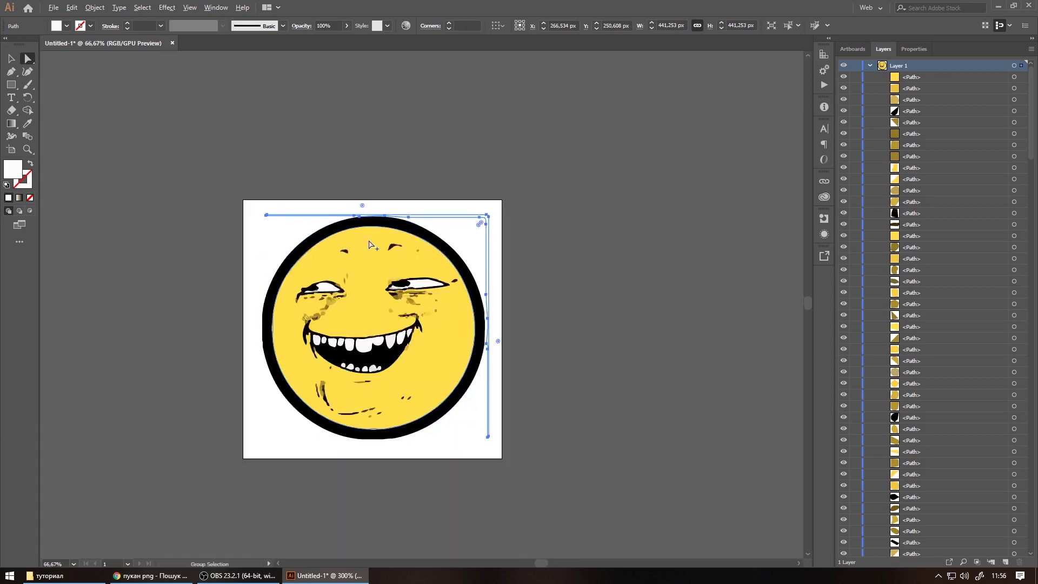
{"action": "scroll", "coordinate": [432, 460], "scroll_direction": "up", "scroll_amount": 1}
{"action": "scroll", "coordinate": [404, 425], "scroll_direction": "up", "scroll_amount": 2}
{"action": "scroll", "coordinate": [357, 421], "scroll_direction": "down", "scroll_amount": 3}
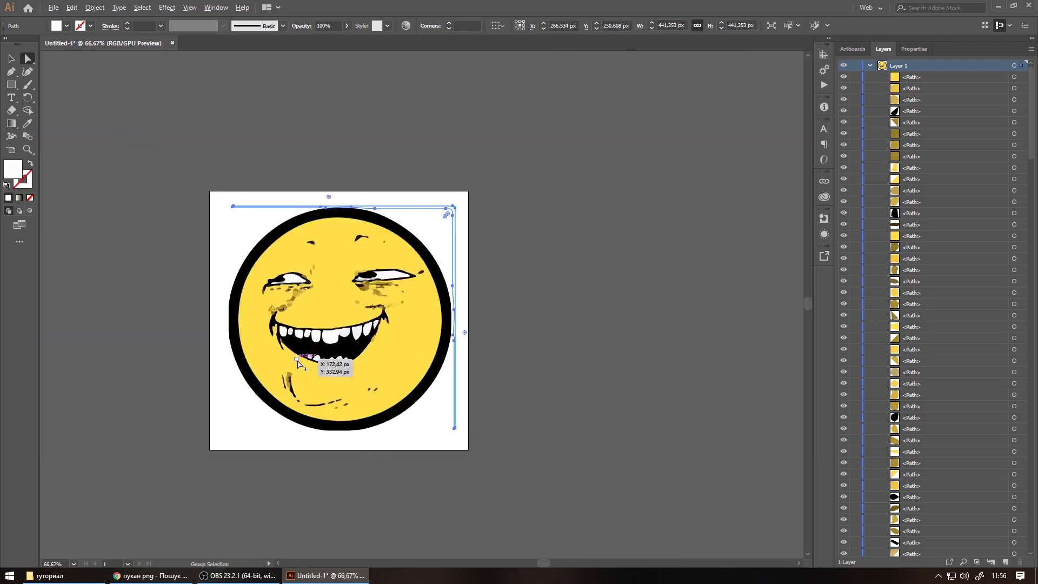
{"action": "scroll", "coordinate": [273, 365], "scroll_direction": "up", "scroll_amount": 3}
{"action": "scroll", "coordinate": [258, 340], "scroll_direction": "down", "scroll_amount": 1}
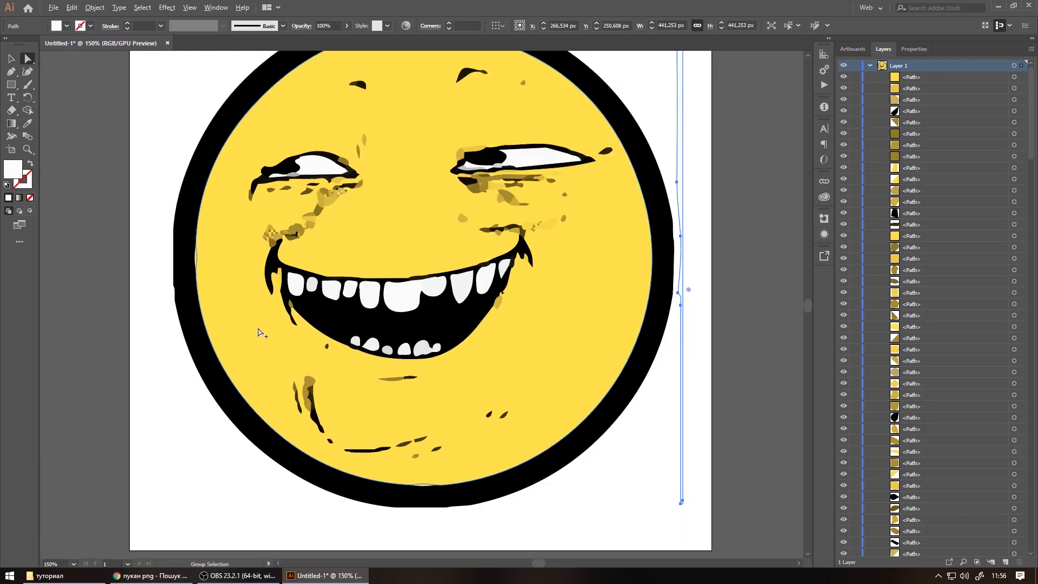
{"action": "scroll", "coordinate": [337, 307], "scroll_direction": "down", "scroll_amount": 1}
{"action": "left_click", "coordinate": [12, 58]}
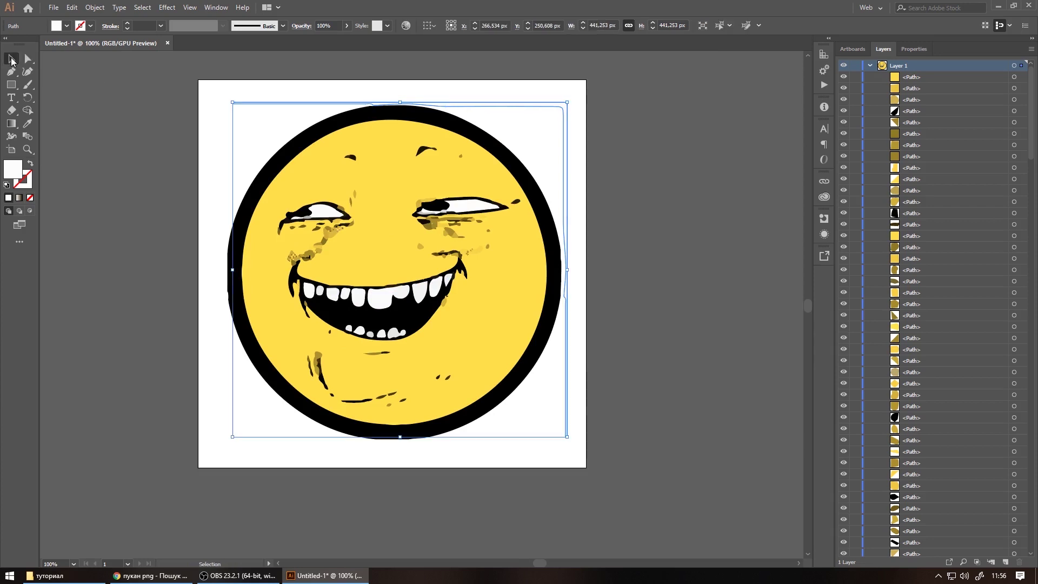
{"action": "left_click", "coordinate": [135, 164]}
{"action": "scroll", "coordinate": [429, 237], "scroll_direction": "down", "scroll_amount": 1}
{"action": "scroll", "coordinate": [408, 213], "scroll_direction": "up", "scroll_amount": 1}
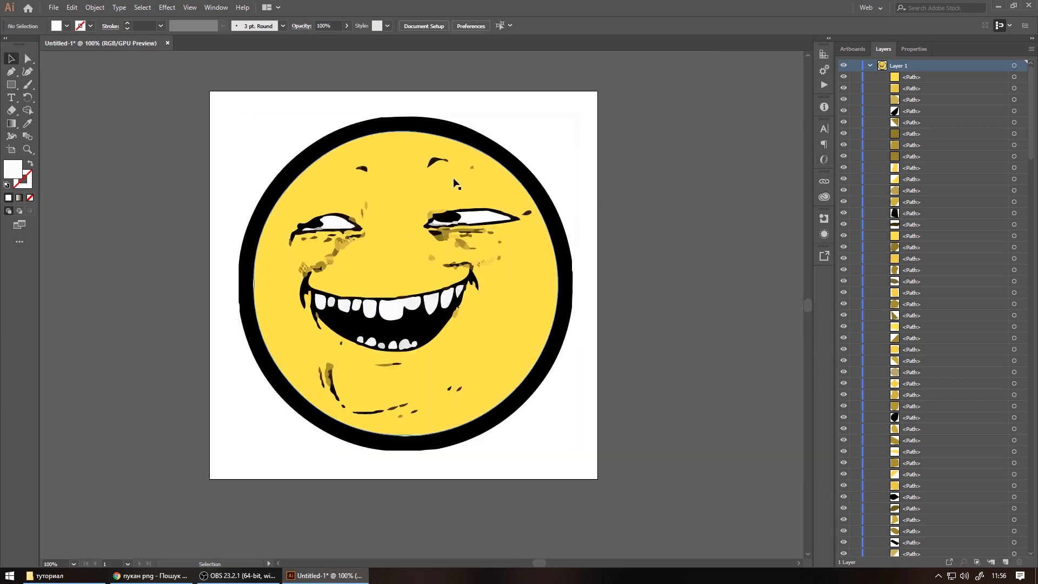
Save the document as 'pukan' in the туториал folder and launch After Effects from the desktop
{"action": "key", "text": "ctrl+s"}
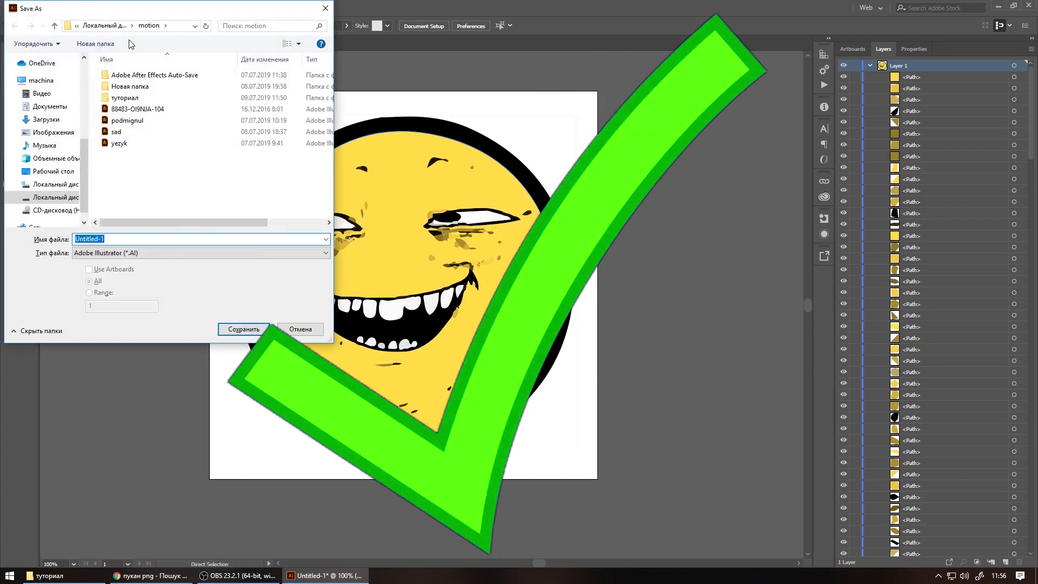
{"action": "double_click", "coordinate": [119, 97]}
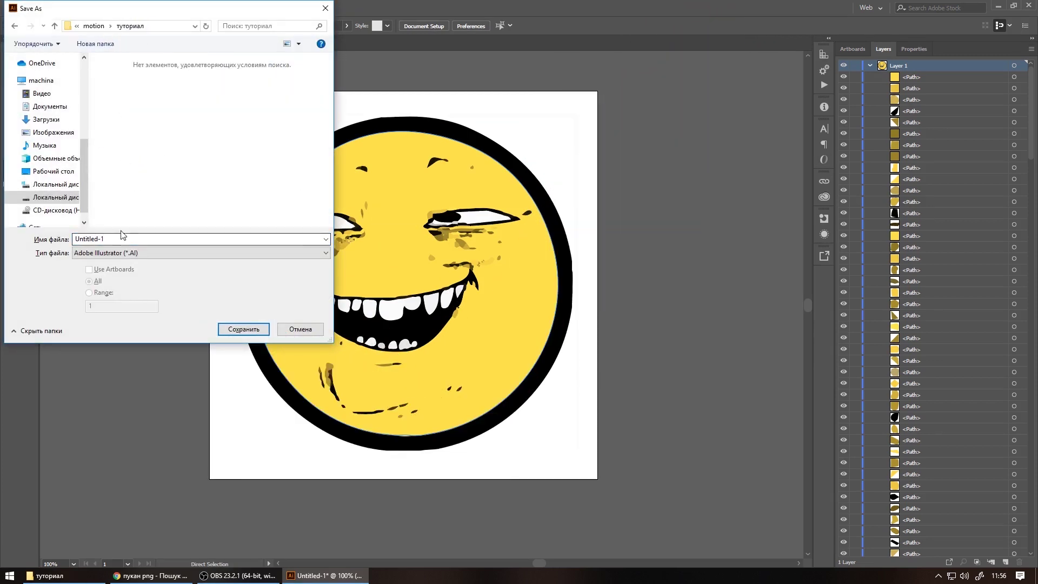
{"action": "left_click", "coordinate": [42, 240]}
{"action": "type", "text": "puka"}
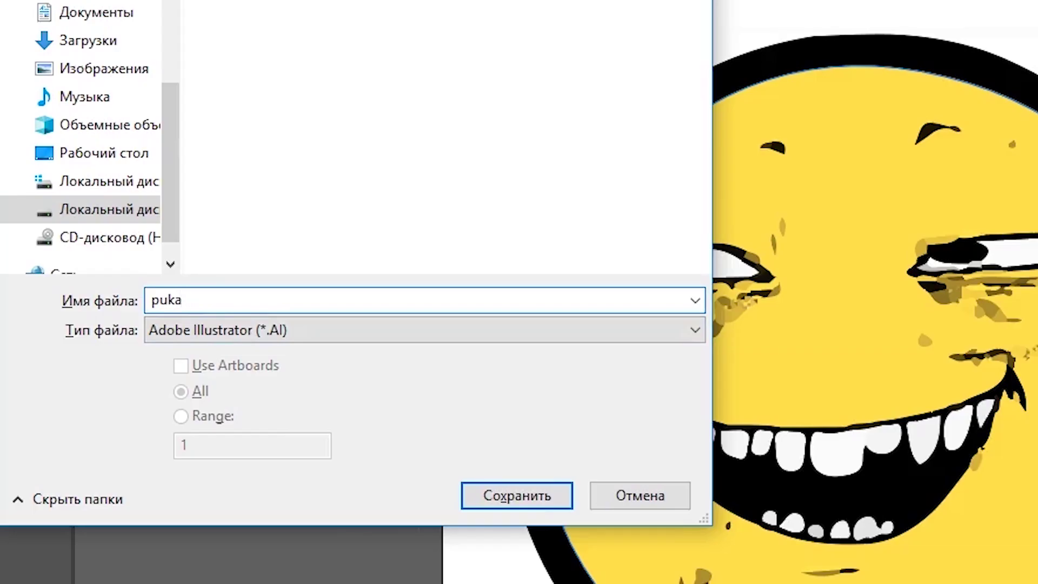
{"action": "type", "text": "n"}
{"action": "left_click", "coordinate": [517, 495]}
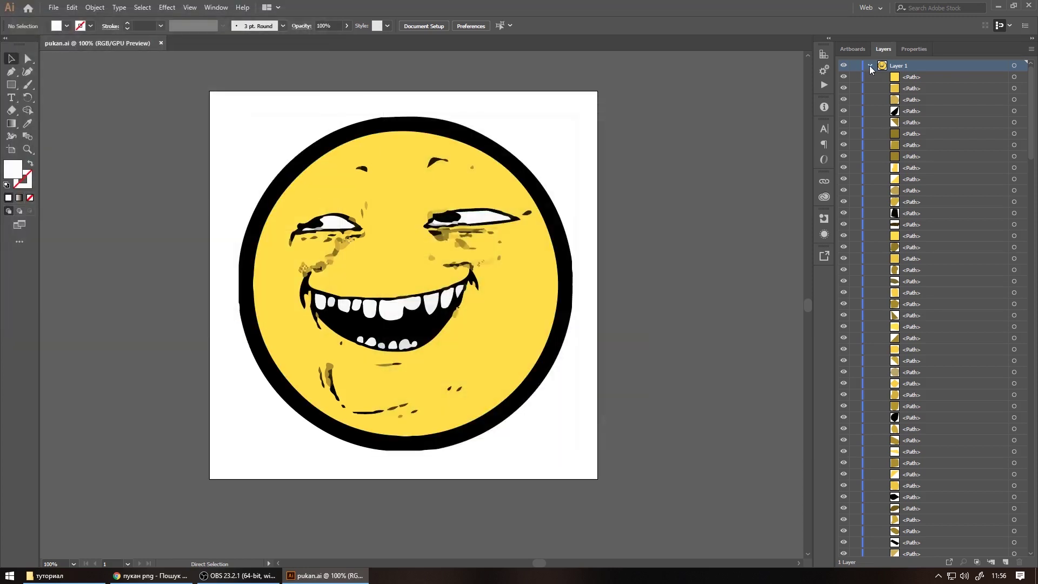
{"action": "key", "text": "super+d"}
{"action": "double_click", "coordinate": [143, 197]}
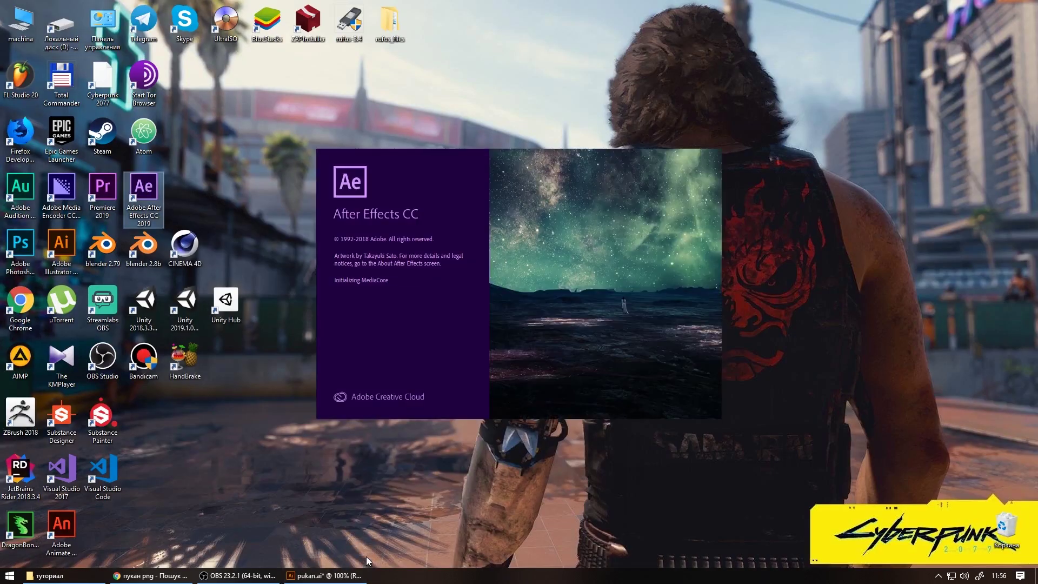
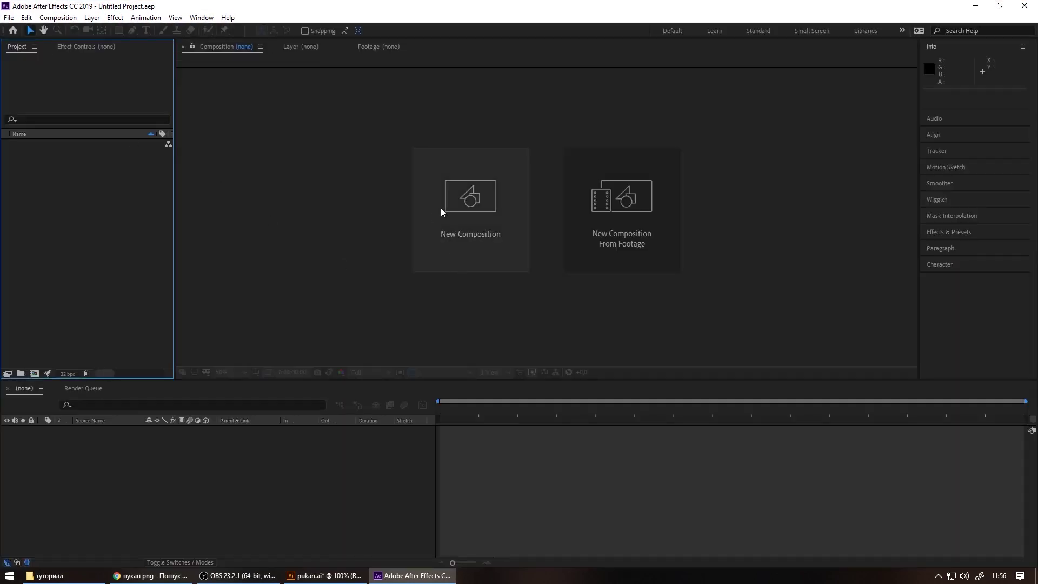
Create a new composition named pukan with a duration of 0:00:02:00
{"action": "left_click", "coordinate": [459, 206]}
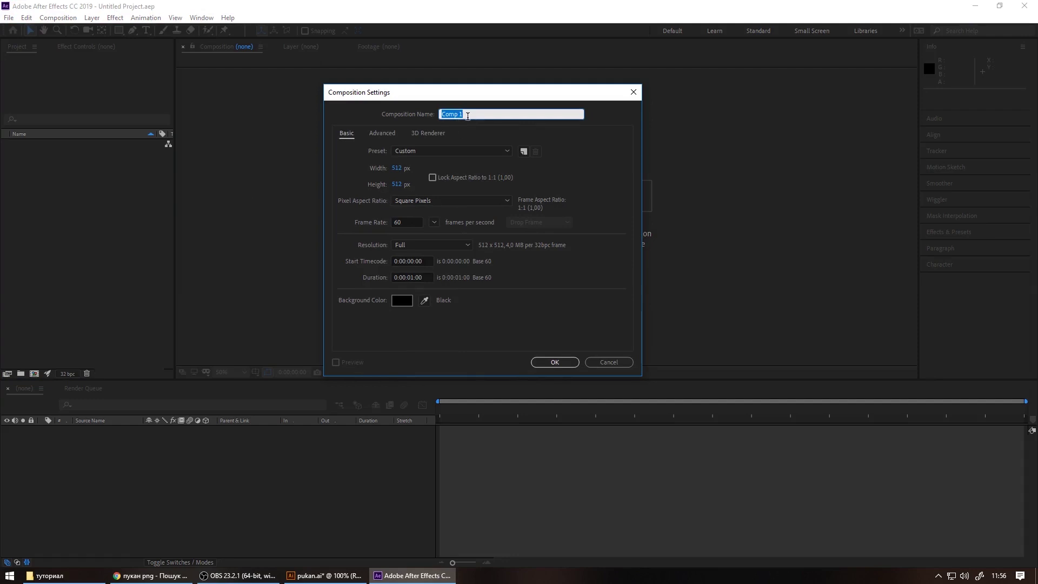
{"action": "type", "text": "pukan"}
{"action": "left_click", "coordinate": [415, 276]}
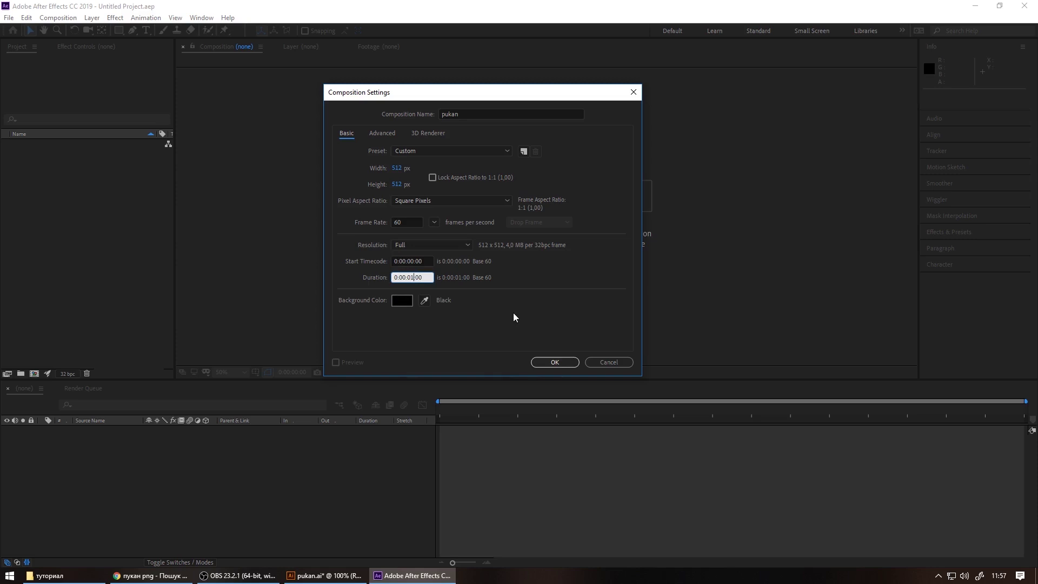
{"action": "key", "text": "BackSpace"}
{"action": "type", "text": "2"}
{"action": "left_click", "coordinate": [555, 362]}
Place the pukan.ai artwork into the pukan composition as a layer
{"action": "mouse_move", "coordinate": [505, 197]}
{"action": "left_mouse_down"}
{"action": "mouse_move", "coordinate": [65, 162]}
{"action": "mouse_move", "coordinate": [297, 472]}
{"action": "left_mouse_up"}
{"action": "scroll", "coordinate": [504, 141], "scroll_direction": "up", "scroll_amount": 5}
{"action": "scroll", "coordinate": [504, 141], "scroll_direction": "down", "scroll_amount": 4}
{"action": "scroll", "coordinate": [388, 294], "scroll_direction": "down", "scroll_amount": 2}
{"action": "scroll", "coordinate": [378, 297], "scroll_direction": "up", "scroll_amount": 2}
{"action": "scroll", "coordinate": [365, 302], "scroll_direction": "down", "scroll_amount": 2}
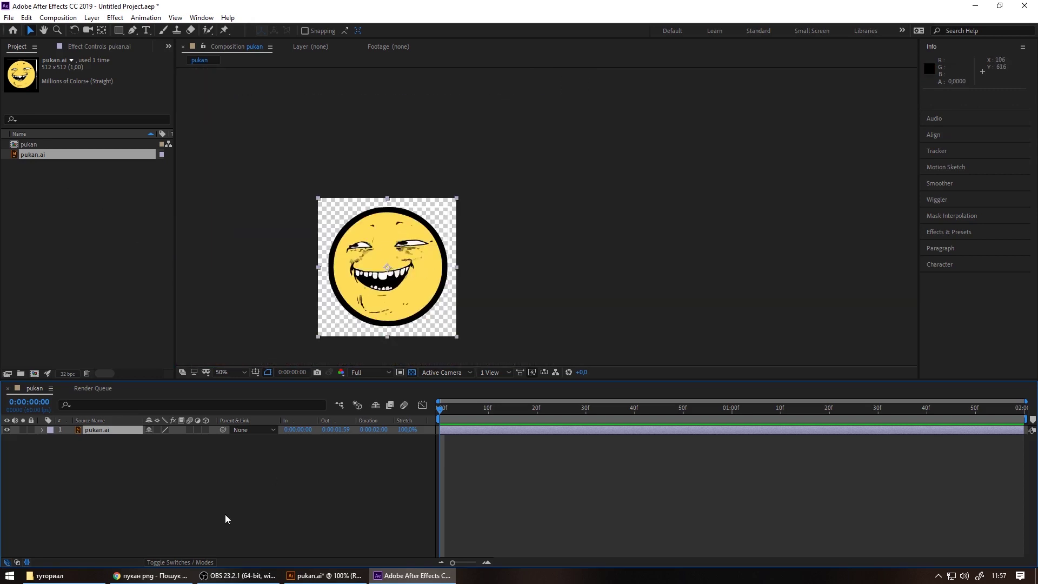
In Illustrator, delete the white rectangle behind the face and check the corners for leftovers
{"action": "left_click", "coordinate": [328, 578]}
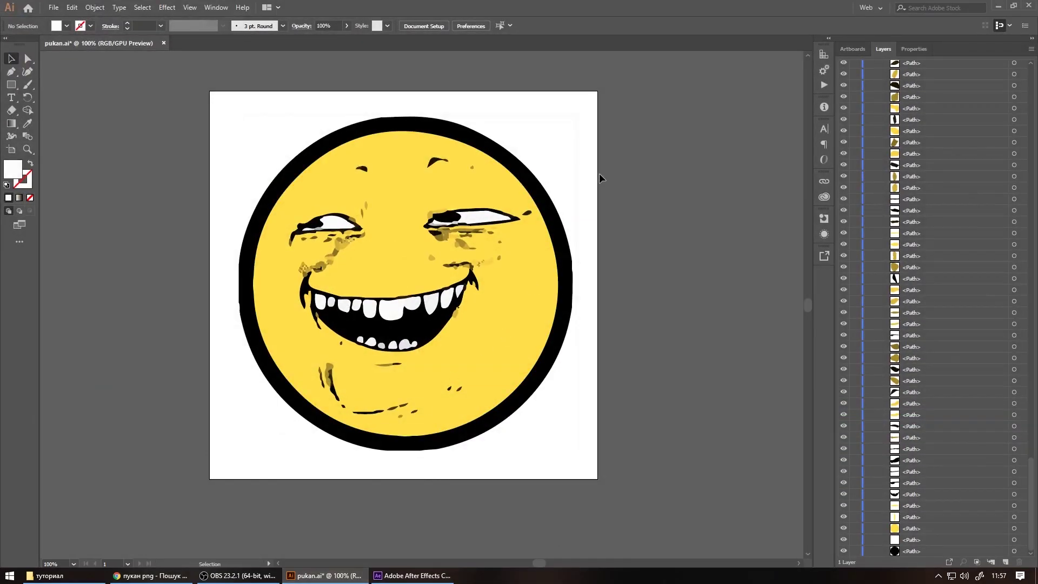
{"action": "left_click", "coordinate": [576, 127]}
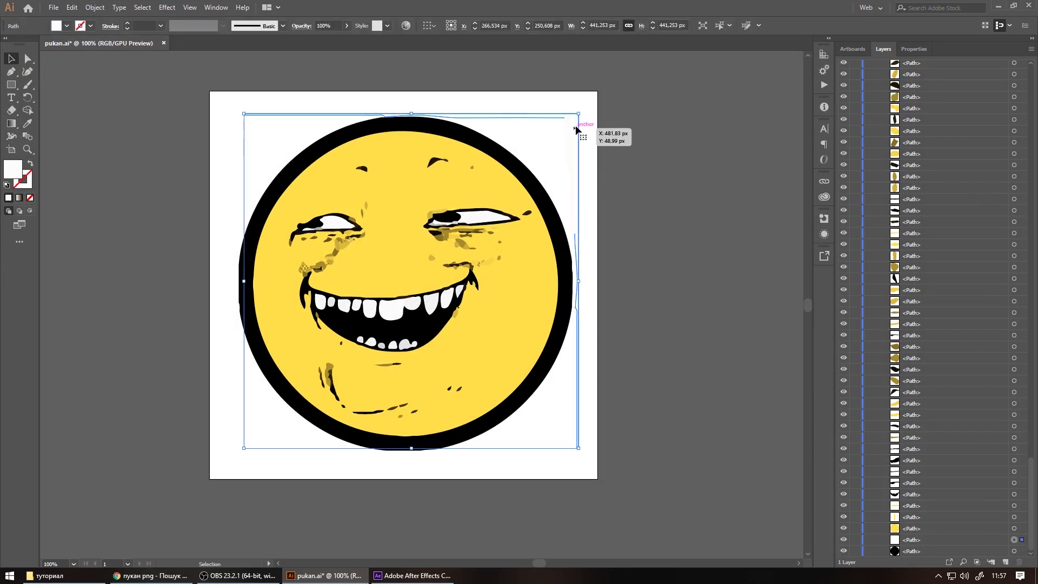
{"action": "left_click", "coordinate": [576, 125]}
{"action": "left_click_drag", "start_coordinate": [182, 389], "coordinate": [273, 494]}
{"action": "left_click_drag", "start_coordinate": [657, 519], "coordinate": [574, 434]}
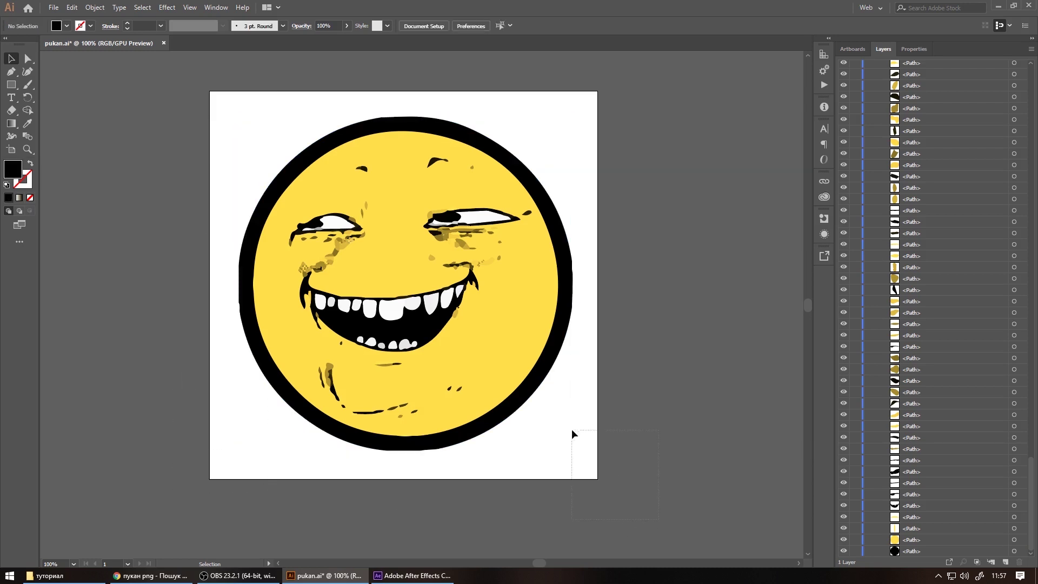
{"action": "left_click_drag", "start_coordinate": [640, 92], "coordinate": [542, 157]}
{"action": "left_click", "coordinate": [414, 575]}
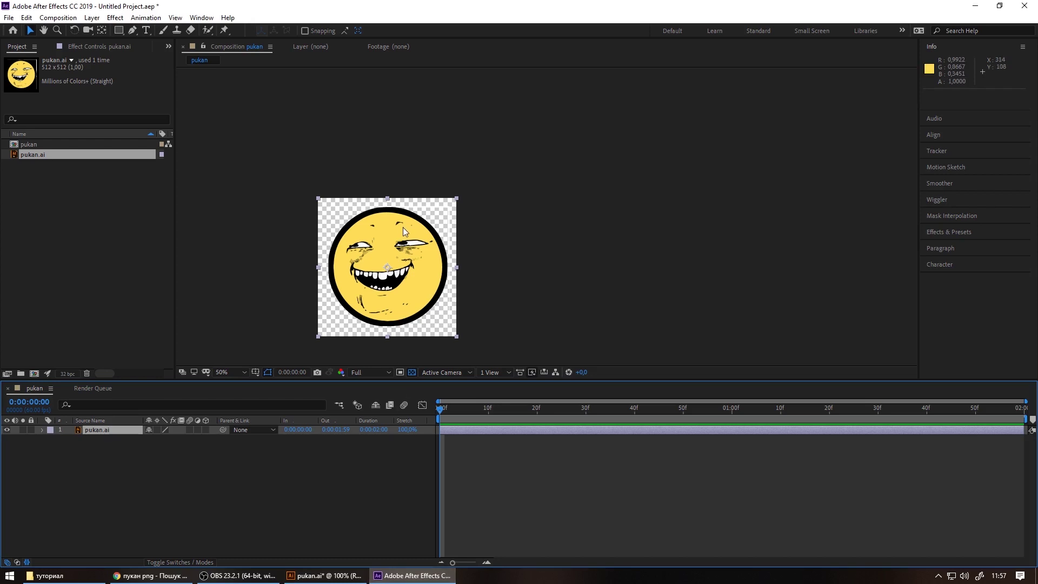
Dismiss the save dialog, recentre the viewer and select the pukan.ai layer
{"action": "key", "text": "ctrl+s"}
{"action": "left_click", "coordinate": [417, 289]}
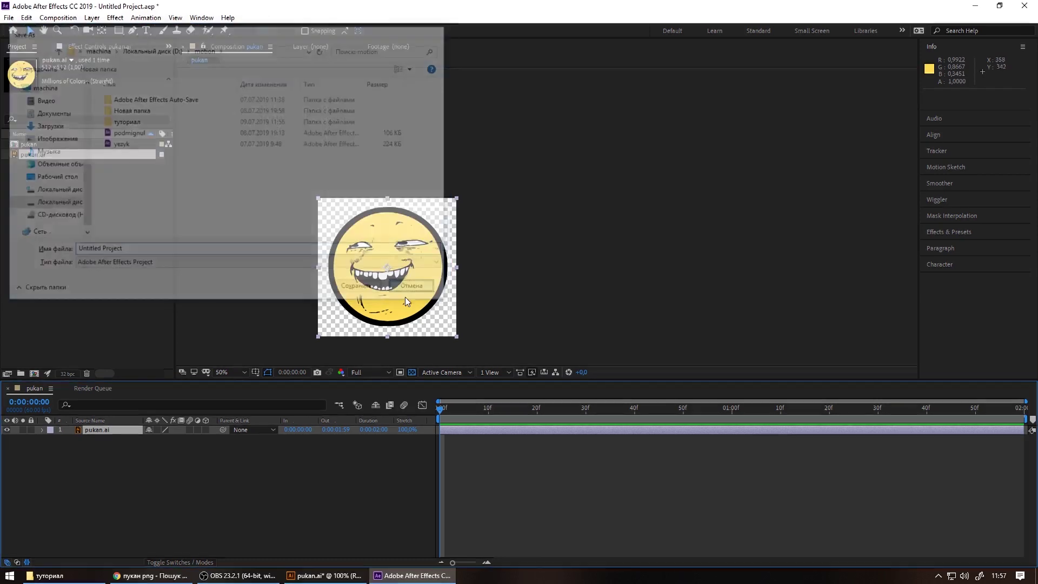
{"action": "left_click", "coordinate": [64, 264]}
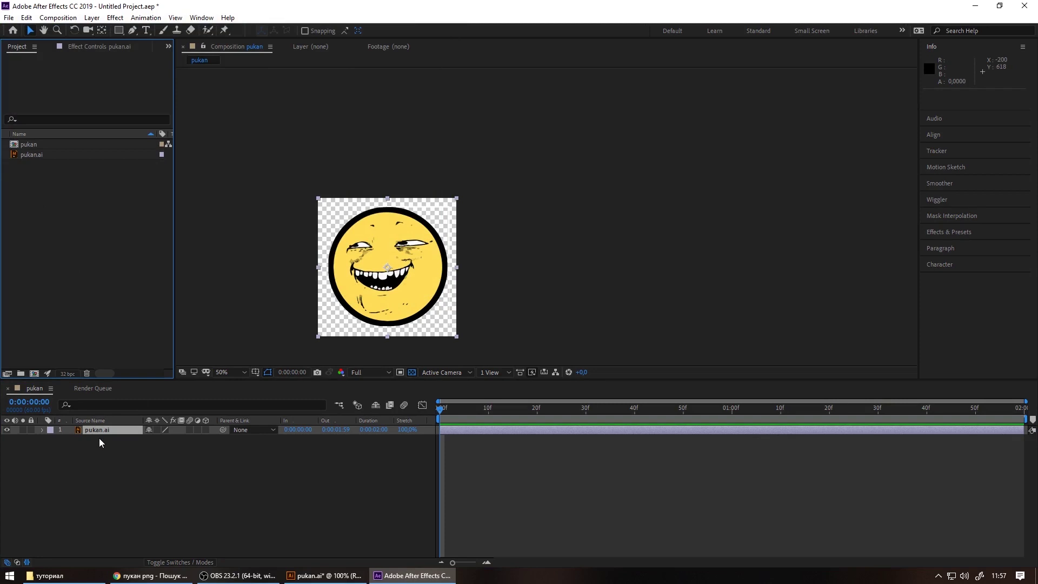
{"action": "left_click", "coordinate": [309, 579]}
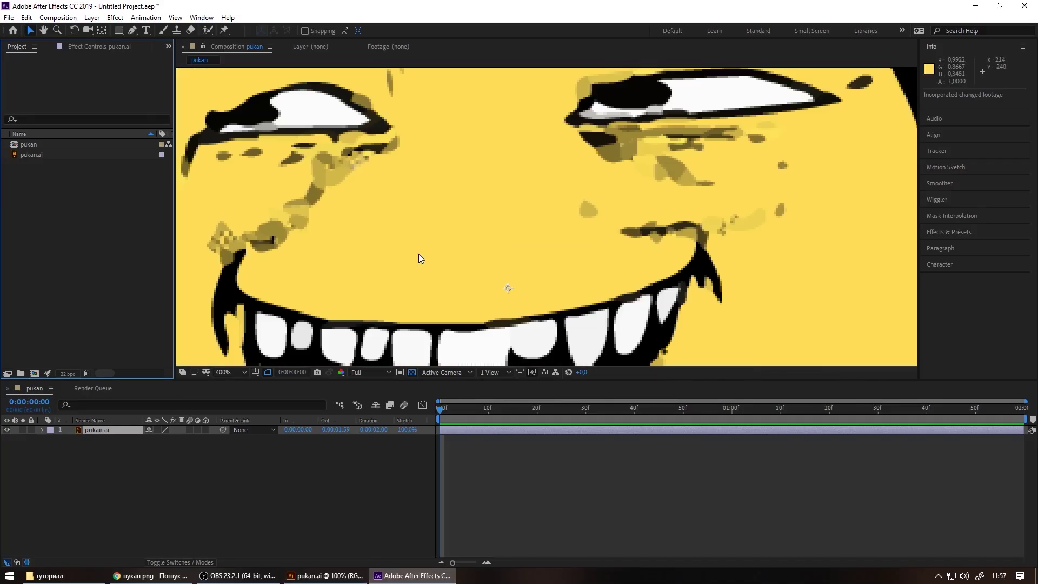
{"action": "left_click_drag", "start_coordinate": [410, 266], "coordinate": [508, 234]}
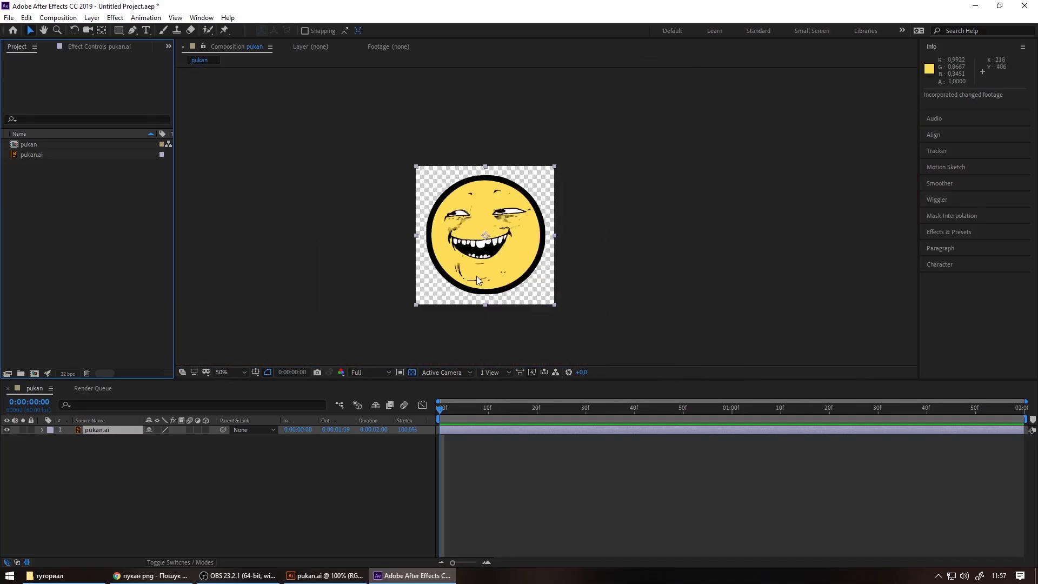
{"action": "left_click", "coordinate": [195, 467]}
{"action": "left_click", "coordinate": [42, 430]}
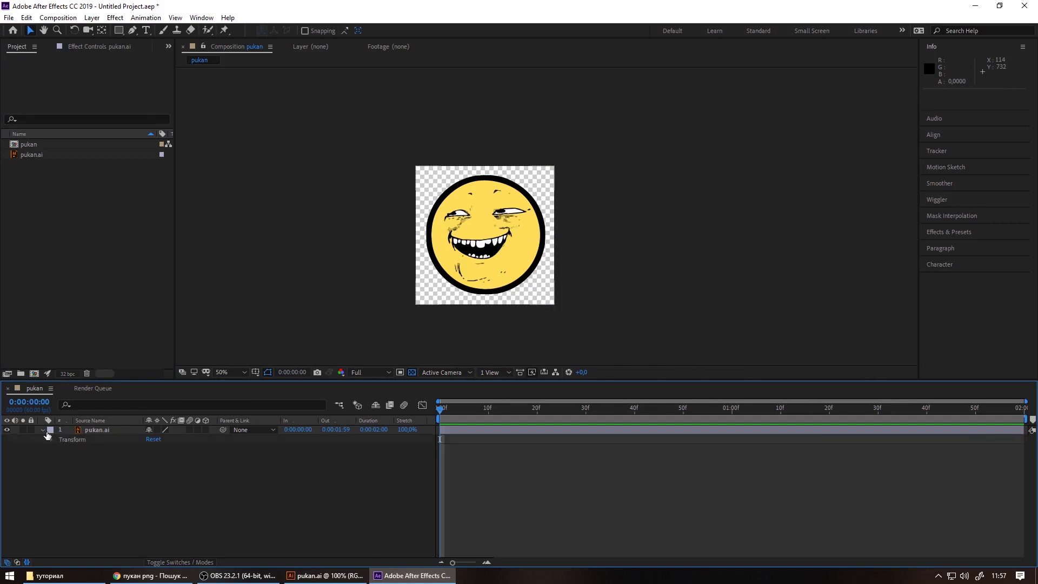
{"action": "left_click", "coordinate": [47, 431]}
{"action": "left_click", "coordinate": [43, 430]}
Convert the pukan.ai layer using Create Shapes from Vector Layer
{"action": "right_click", "coordinate": [70, 427]}
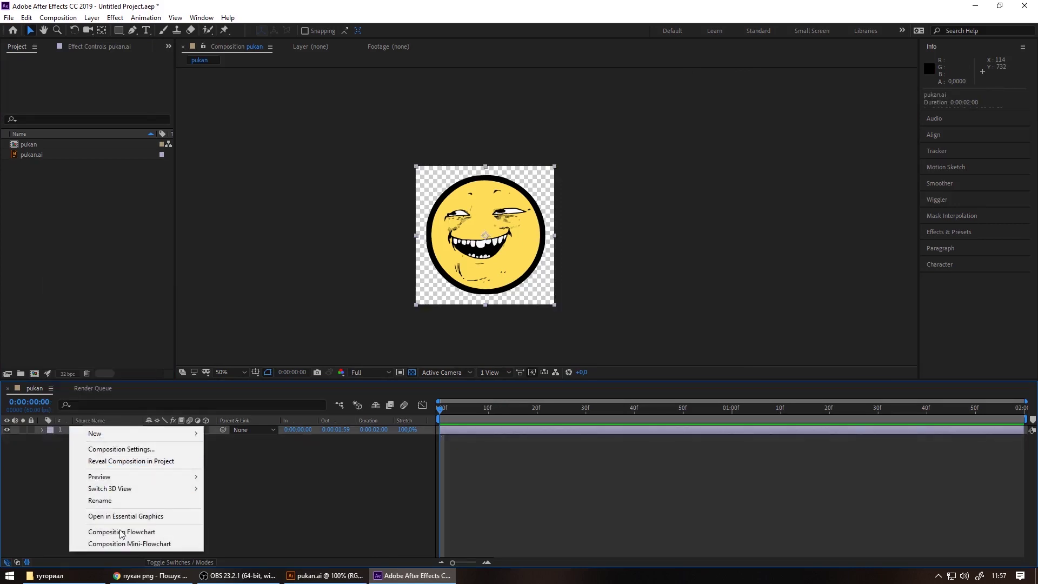
{"action": "left_click", "coordinate": [66, 444]}
{"action": "right_click", "coordinate": [118, 432]}
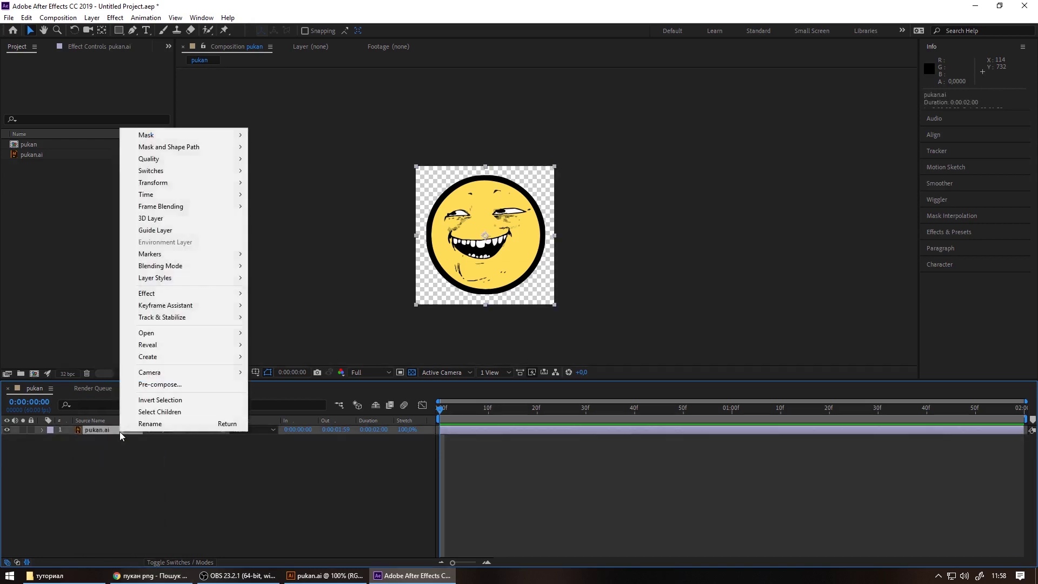
{"action": "mouse_move", "coordinate": [219, 359]}
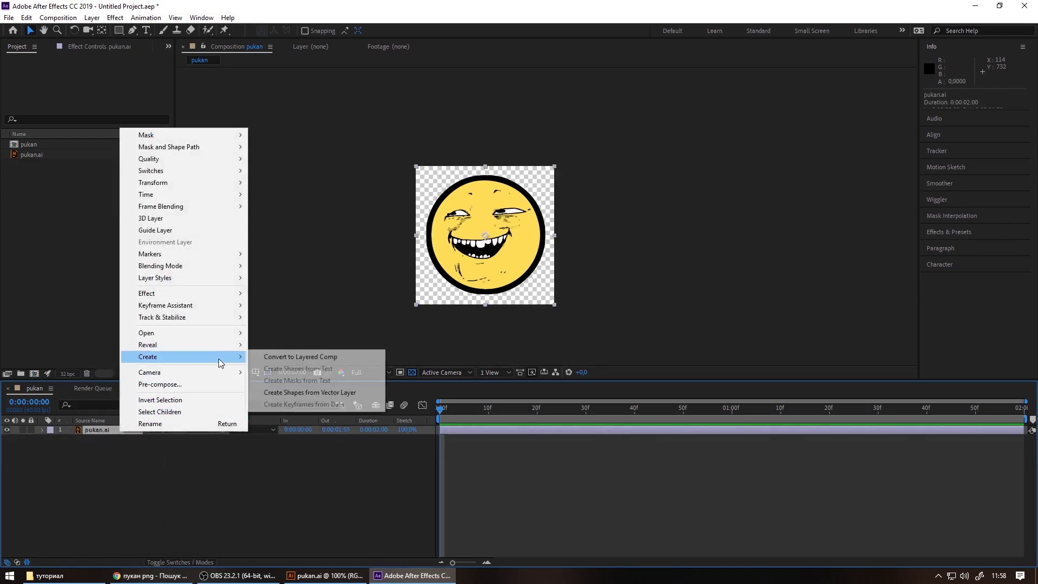
{"action": "left_click", "coordinate": [305, 392]}
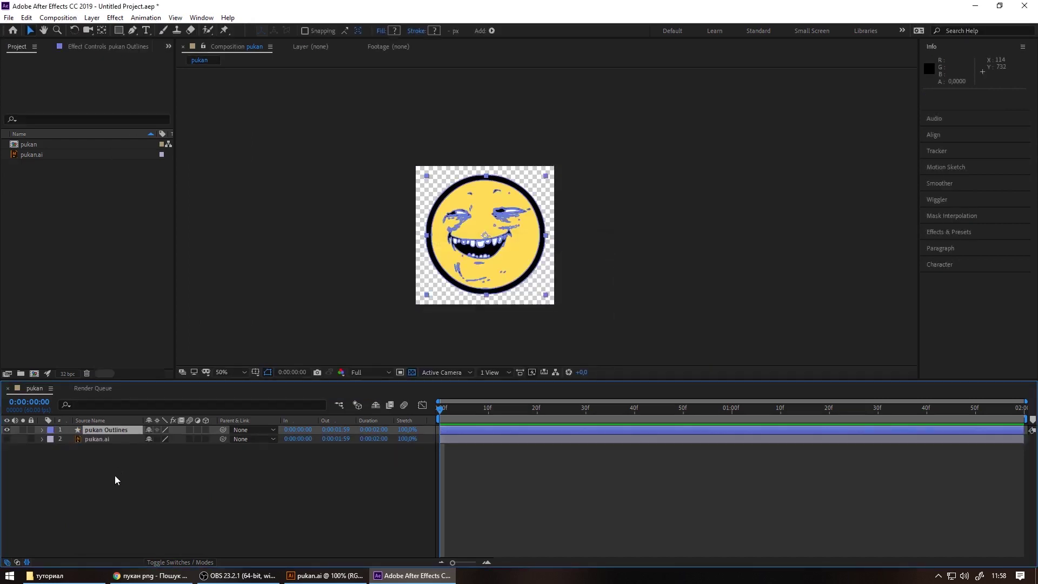
Delete the original pukan.ai layer, leaving only pukan Outlines, and bring up Save As
{"action": "left_click", "coordinate": [115, 476]}
{"action": "left_click", "coordinate": [98, 440]}
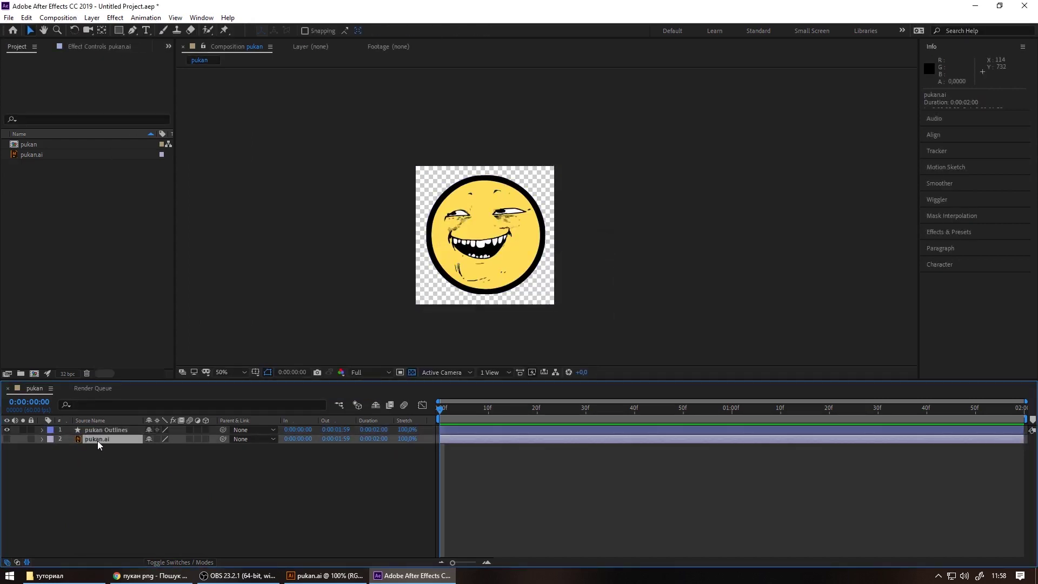
{"action": "key", "text": "Delete"}
{"action": "key", "text": "ctrl+s"}
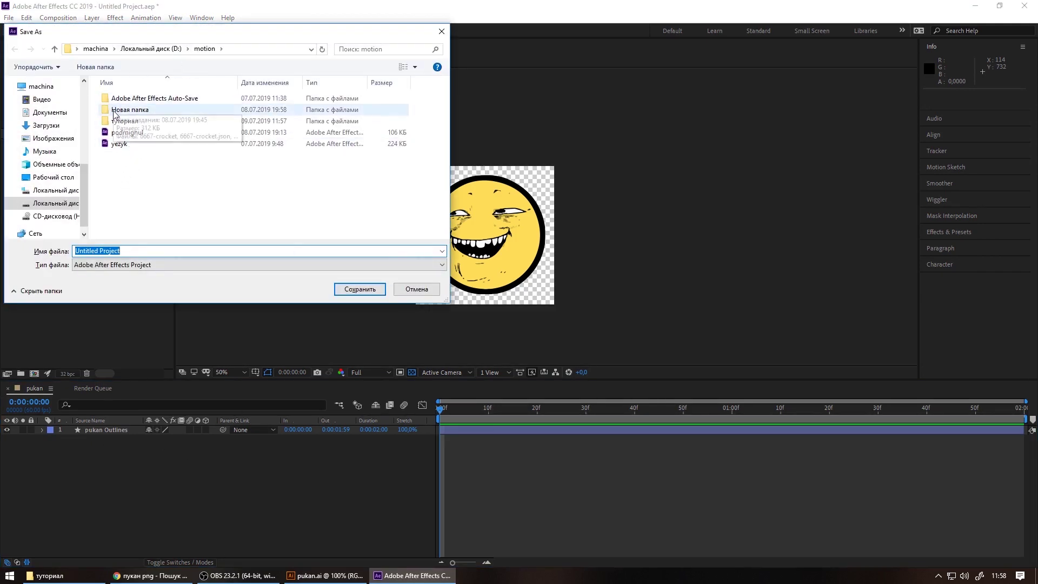
Save the project as pukan in the туториал folder
{"action": "left_click", "coordinate": [120, 122]}
{"action": "double_click", "coordinate": [120, 122]}
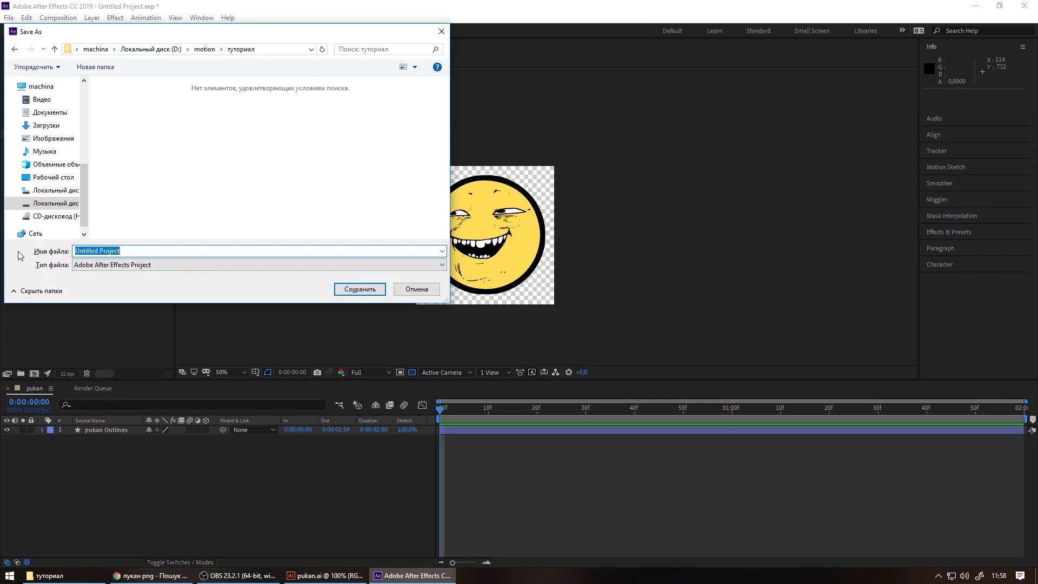
{"action": "type", "text": "pukan"}
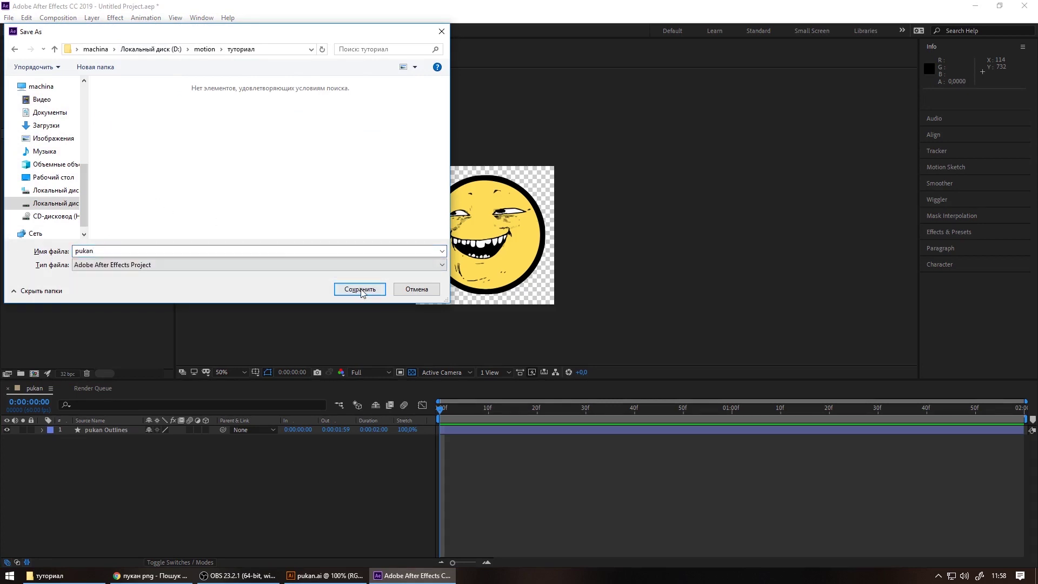
{"action": "left_click", "coordinate": [364, 289]}
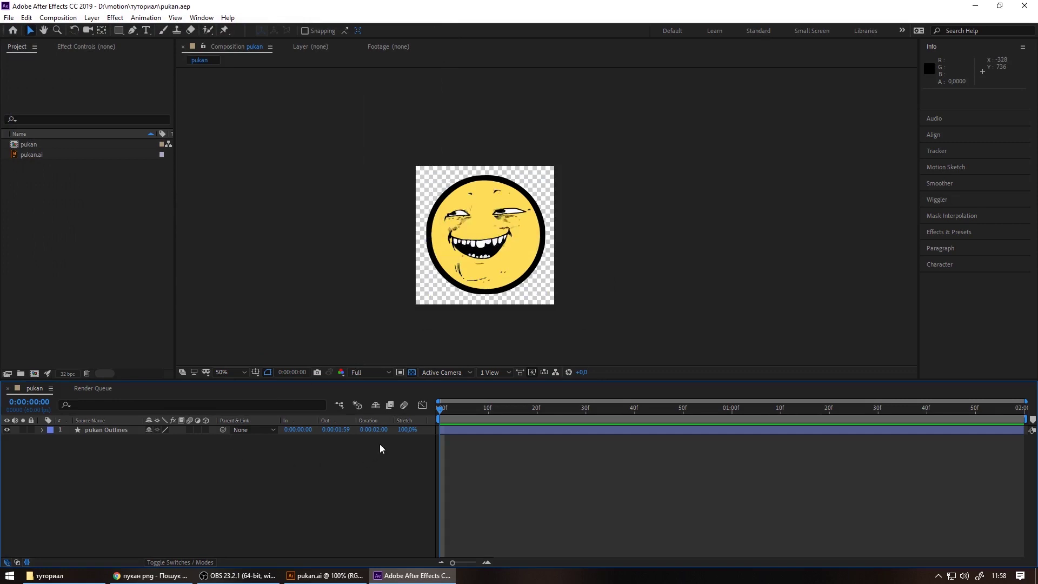
Keyframe pukan Outlines Rotation from 0 to one full turn at 0:00:01:59
{"action": "left_click", "coordinate": [399, 431]}
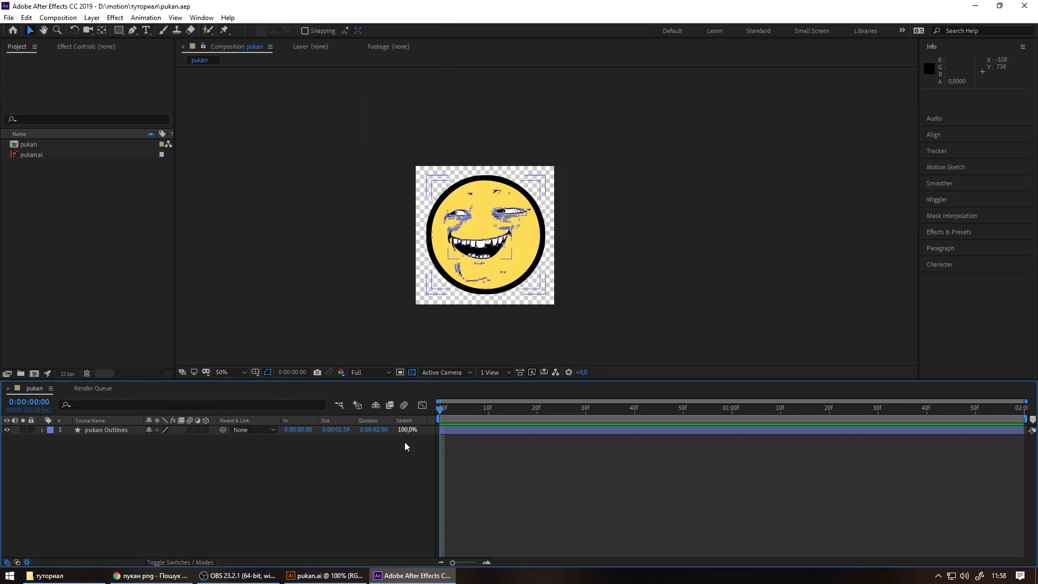
{"action": "left_click", "coordinate": [43, 430]}
{"action": "left_click", "coordinate": [51, 447]}
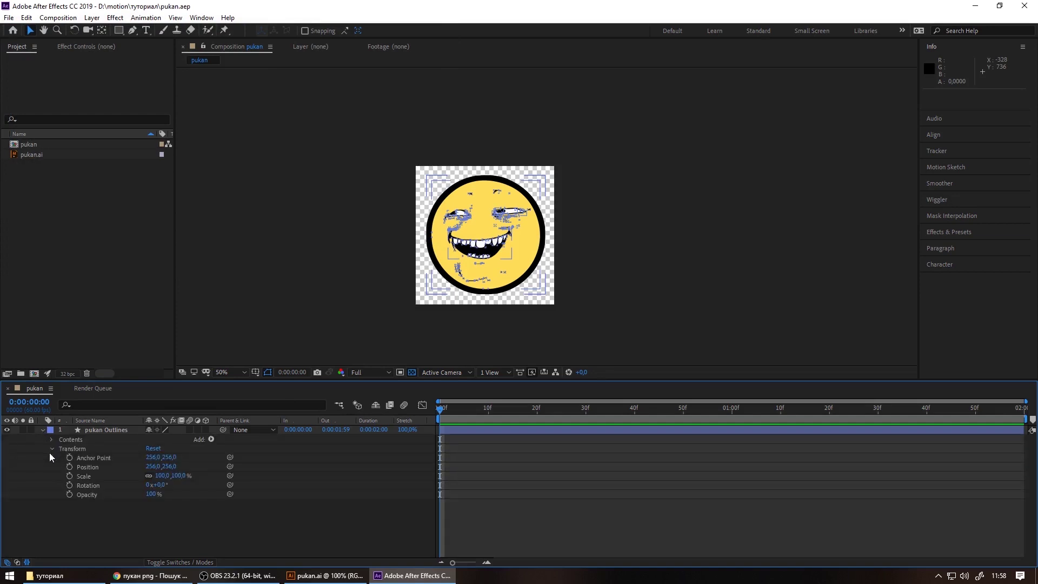
{"action": "left_click", "coordinate": [69, 485]}
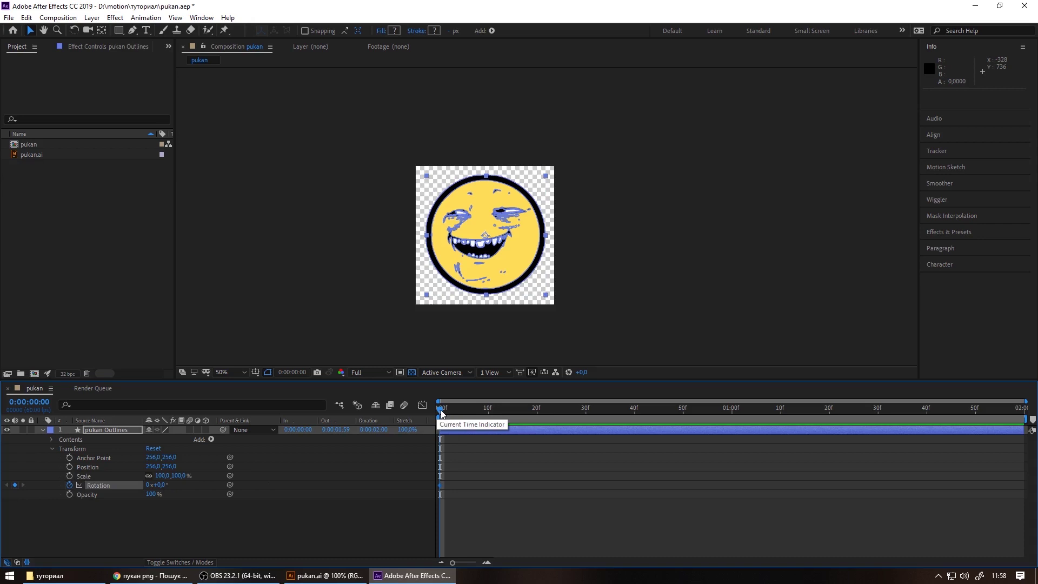
{"action": "left_click_drag", "start_coordinate": [441, 415], "coordinate": [1024, 410]}
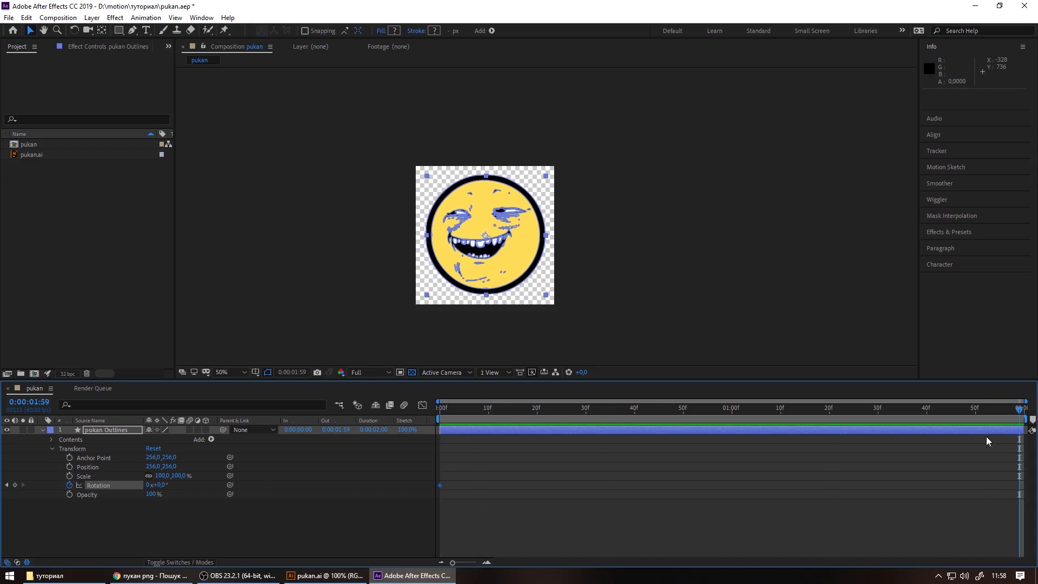
{"action": "left_click", "coordinate": [15, 486]}
{"action": "mouse_move", "coordinate": [160, 485]}
{"action": "left_mouse_down"}
{"action": "mouse_move", "coordinate": [280, 488]}
{"action": "mouse_move", "coordinate": [204, 488]}
{"action": "left_mouse_up"}
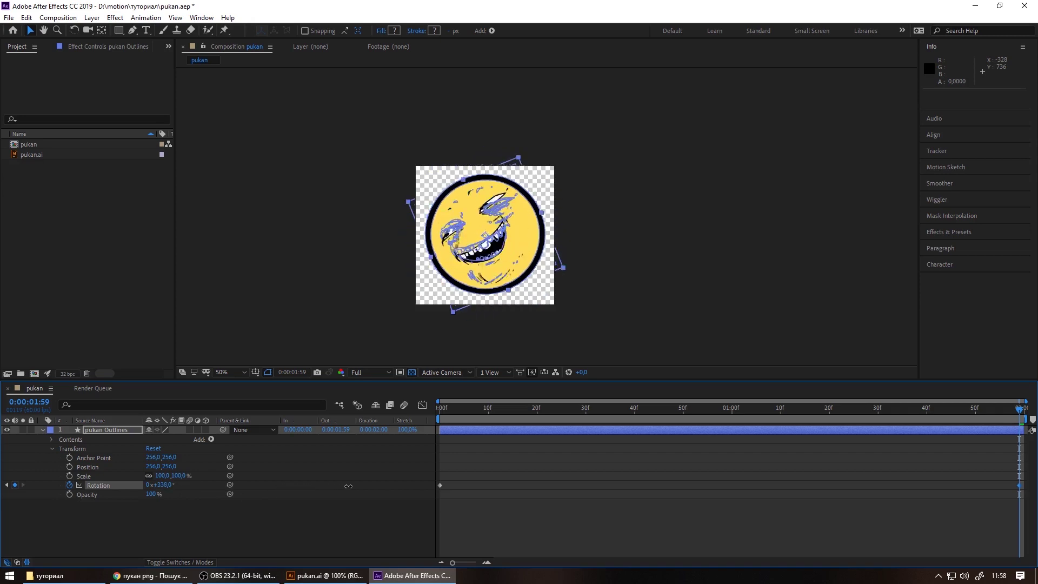
{"action": "left_click", "coordinate": [165, 485]}
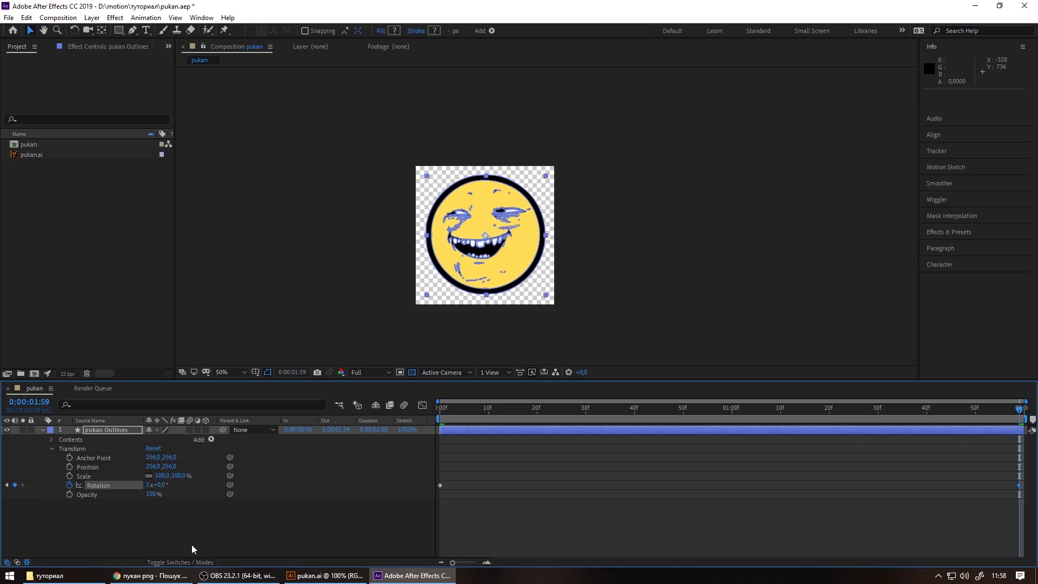
Commit the rotation and open Bodymovin for Telegram Stickers with the pukan composition selected
{"action": "left_click", "coordinate": [191, 544]}
{"action": "key", "text": "Home"}
{"action": "left_click", "coordinate": [202, 17]}
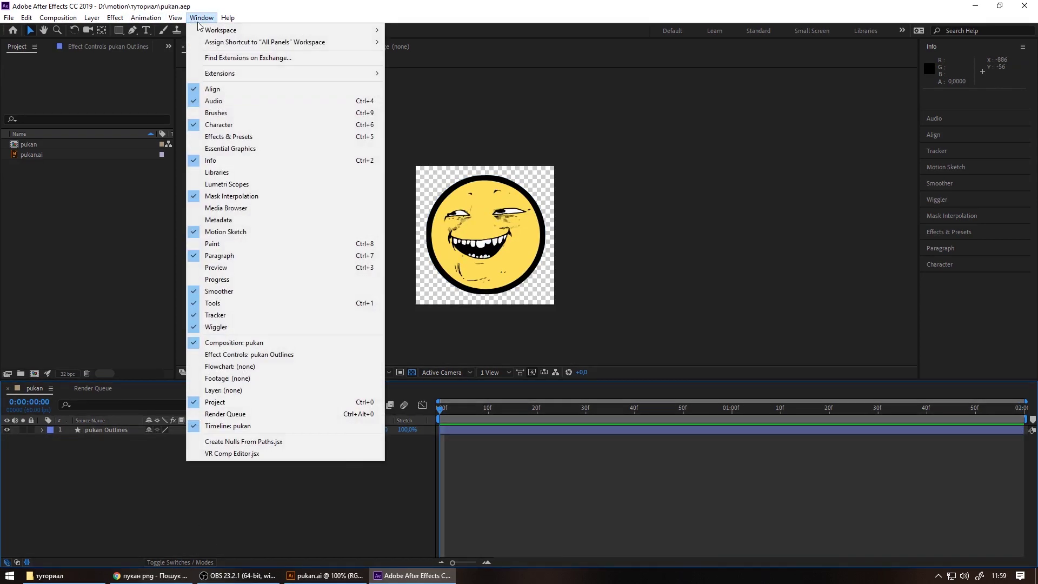
{"action": "mouse_move", "coordinate": [294, 73]}
{"action": "left_click", "coordinate": [441, 73]}
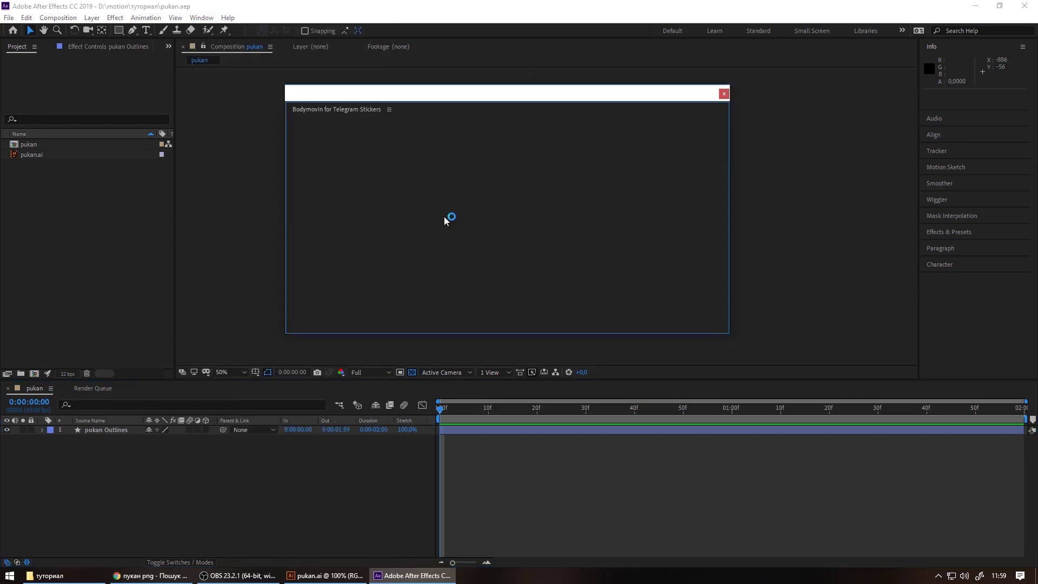
{"action": "left_click", "coordinate": [310, 199]}
Set the destination to туториал\pukan and render the pukan.tgs sticker
{"action": "left_click", "coordinate": [558, 200]}
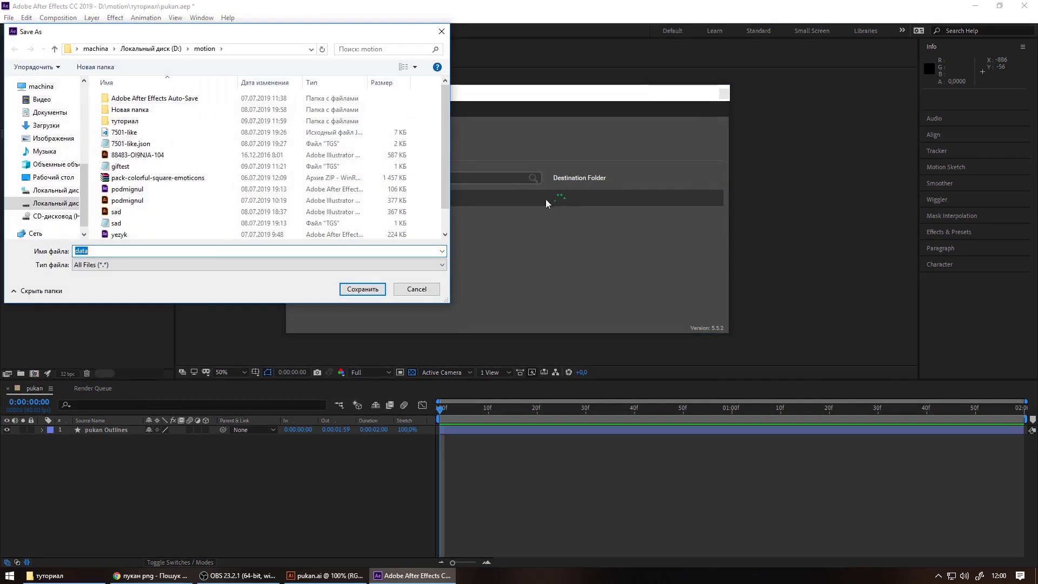
{"action": "double_click", "coordinate": [127, 120]}
{"action": "double_click", "coordinate": [98, 251]}
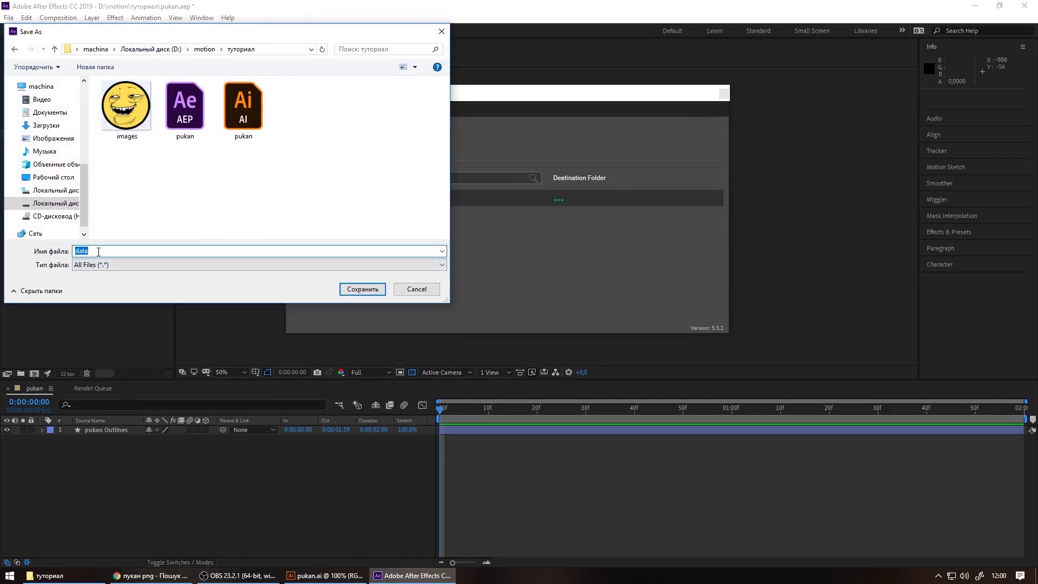
{"action": "type", "text": "pukan"}
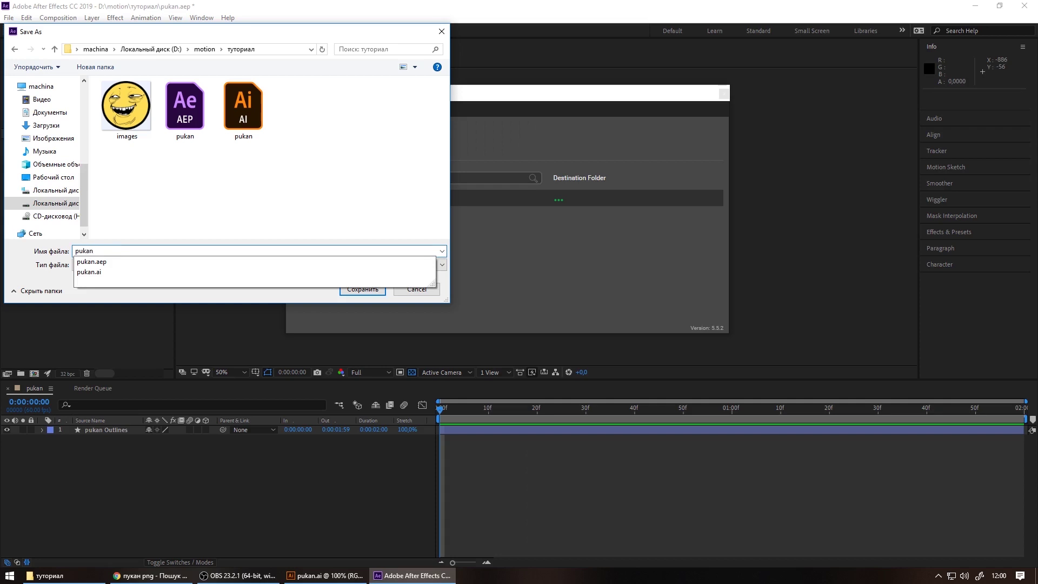
{"action": "left_click", "coordinate": [363, 291]}
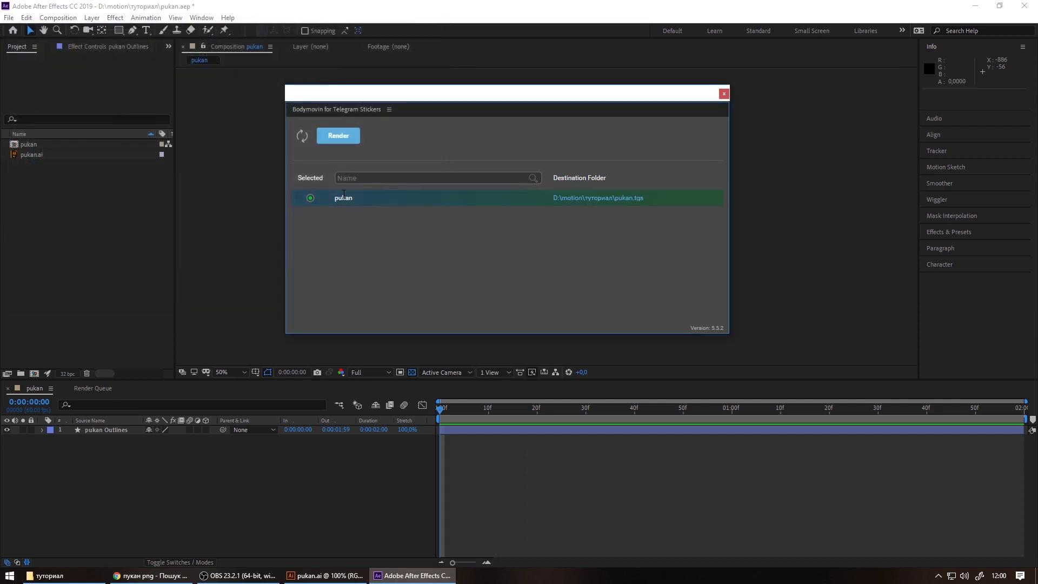
{"action": "left_click", "coordinate": [336, 138]}
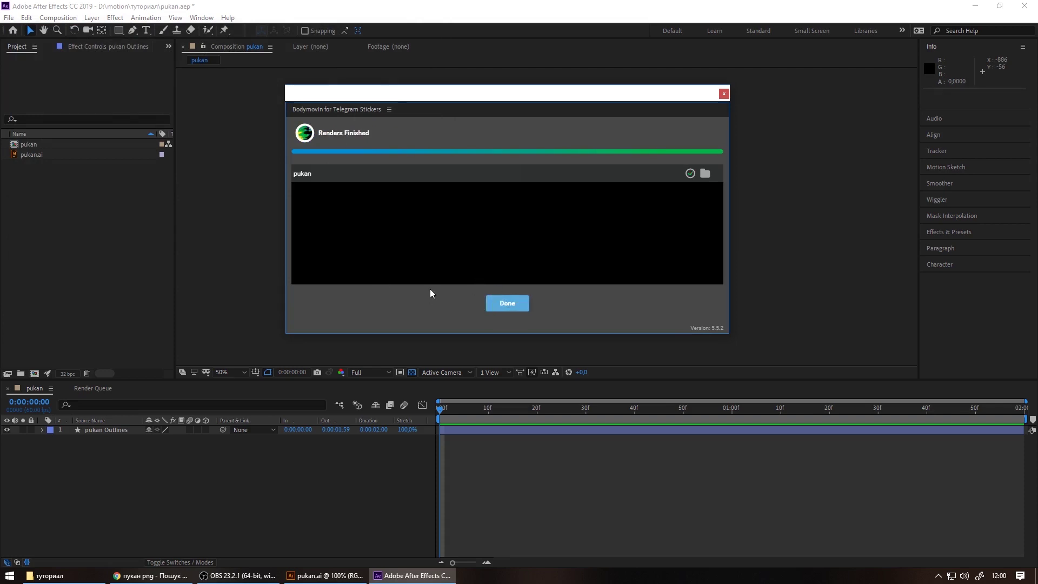
{"action": "left_click", "coordinate": [507, 302]}
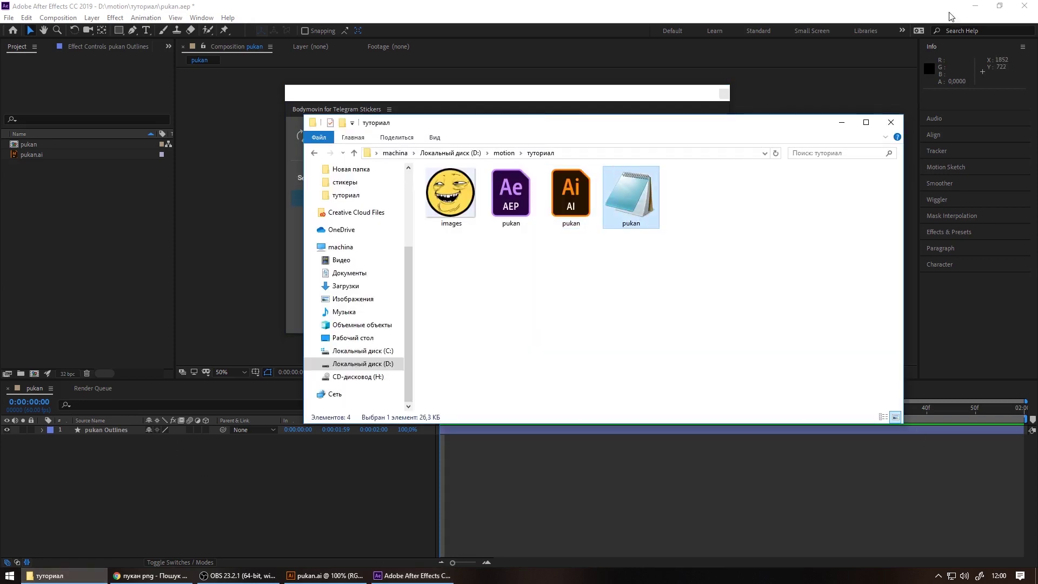
Launch Telegram from the desktop and open the chat with the Stickers bot
{"action": "left_click", "coordinate": [975, 5]}
{"action": "left_click", "coordinate": [841, 122]}
{"action": "double_click", "coordinate": [143, 22]}
{"action": "type", "text": "st"}
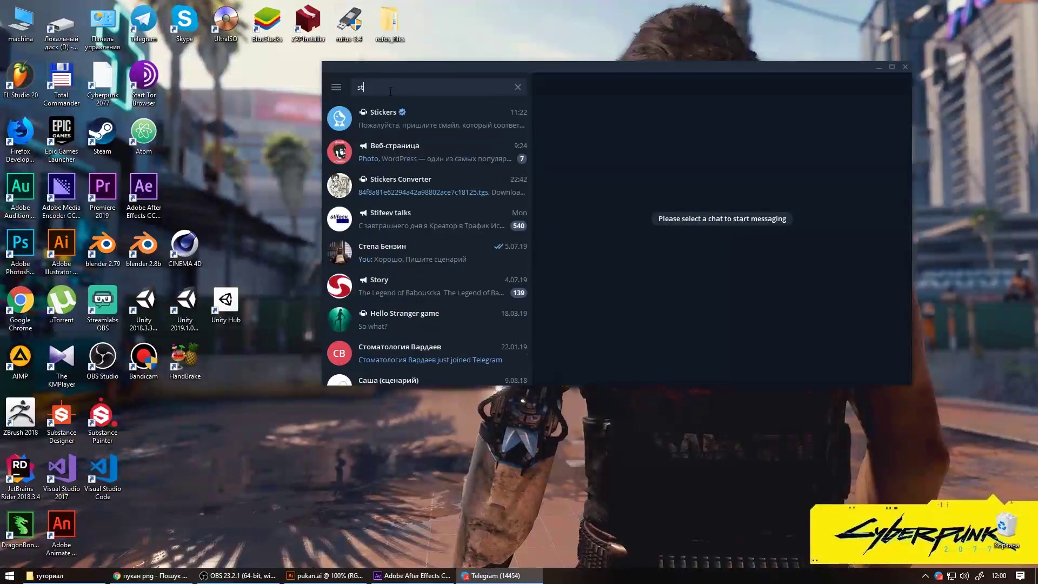
{"action": "left_click", "coordinate": [395, 110]}
Send the 😀 emoji and the /publish command to the Stickers bot
{"action": "type", "text": "😀"}
{"action": "key", "text": "Return"}
{"action": "type", "text": "/publish"}
{"action": "key", "text": "Return"}
Drop the pukan sticker file into the bot chat and send it
{"action": "key", "text": "alt+Tab"}
{"action": "left_click_drag", "start_coordinate": [594, 122], "coordinate": [255, 109]}
{"action": "left_click_drag", "start_coordinate": [291, 183], "coordinate": [705, 283]}
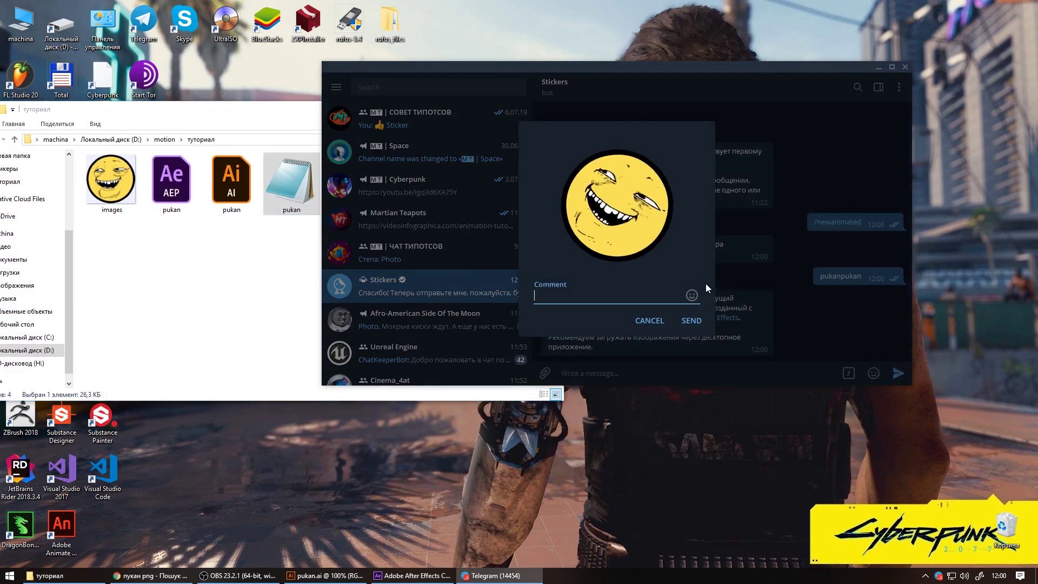
{"action": "left_click", "coordinate": [691, 321]}
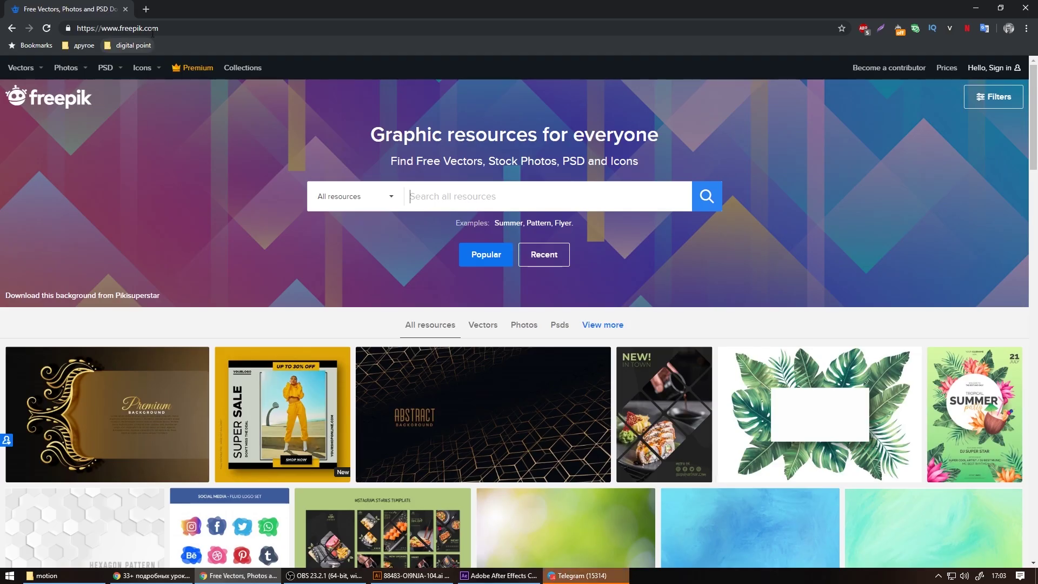
Search Freepik for emoji and browse the results
{"action": "left_click", "coordinate": [152, 30]}
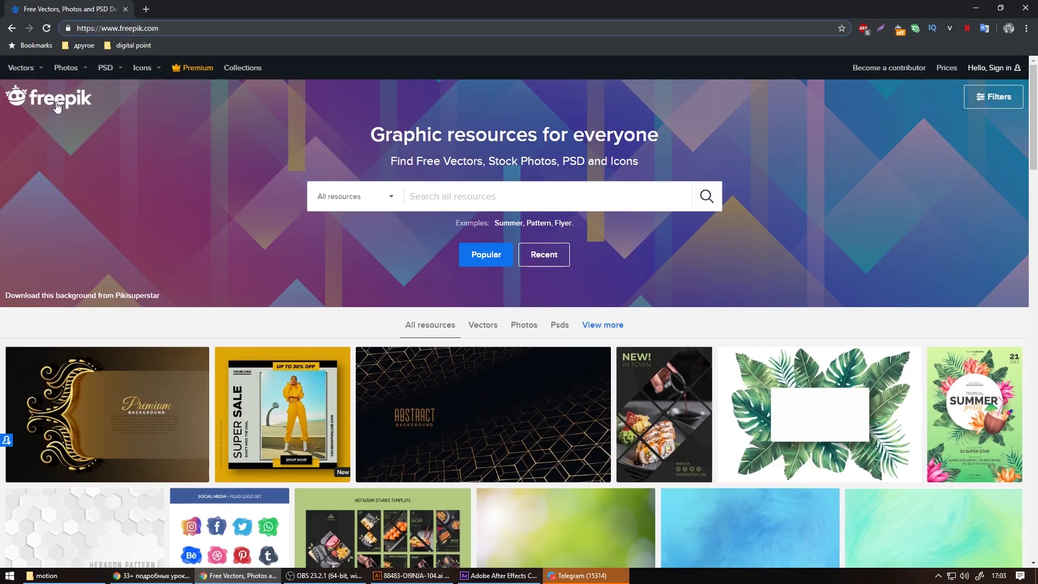
{"action": "left_click", "coordinate": [450, 197]}
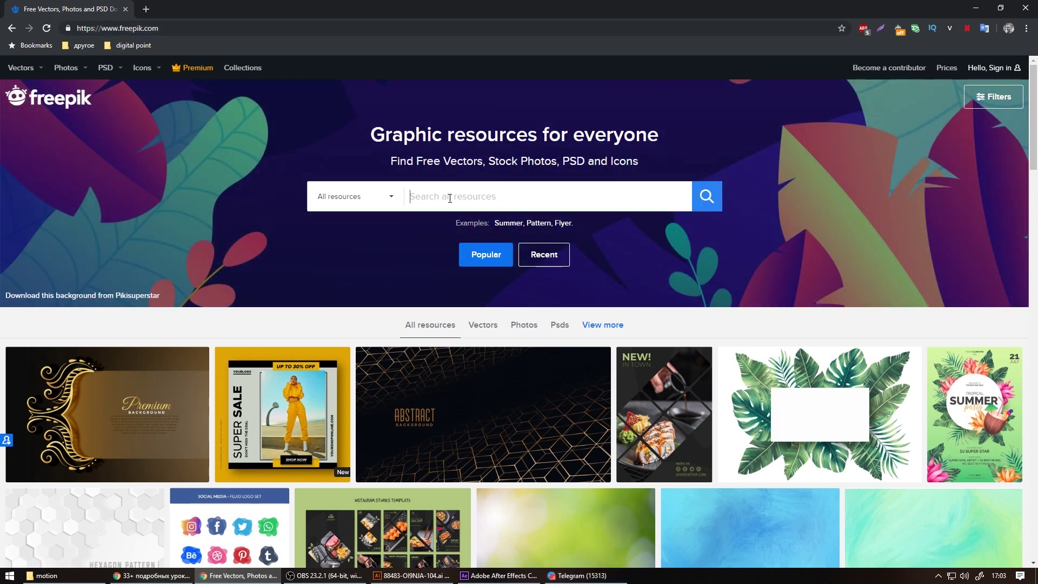
{"action": "type", "text": "emoji"}
{"action": "key", "text": "Return"}
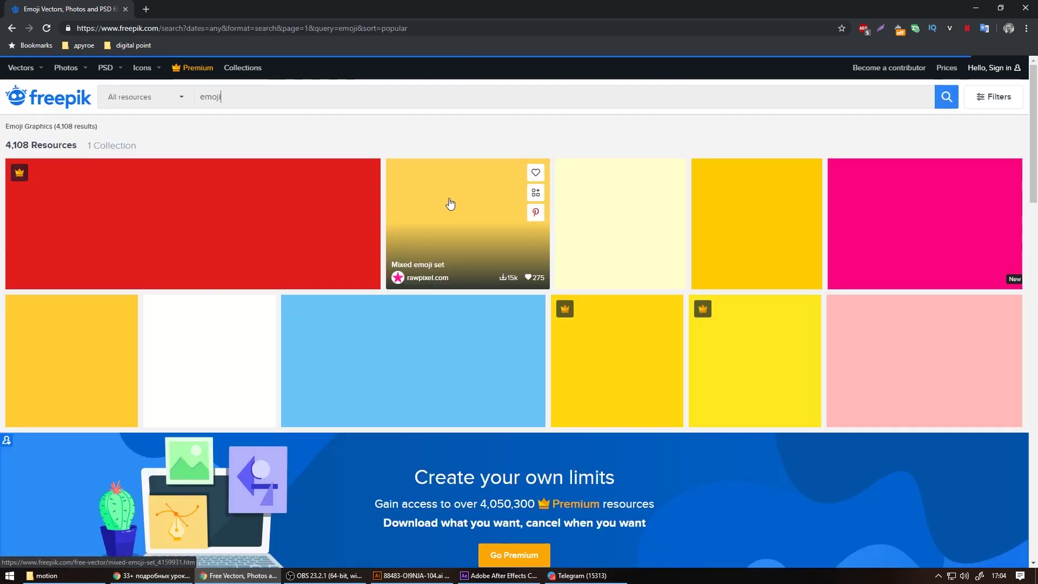
{"action": "scroll", "coordinate": [495, 377], "scroll_direction": "down", "scroll_amount": 1}
{"action": "scroll", "coordinate": [495, 377], "scroll_direction": "down", "scroll_amount": 5}
{"action": "scroll", "coordinate": [540, 367], "scroll_direction": "down", "scroll_amount": 5}
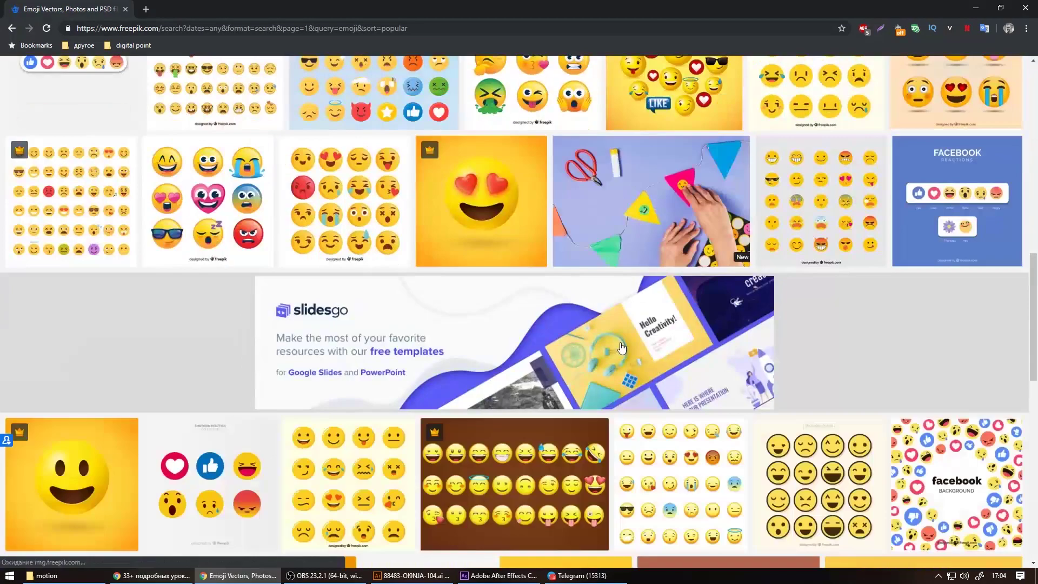
{"action": "scroll", "coordinate": [595, 359], "scroll_direction": "down", "scroll_amount": 5}
{"action": "scroll", "coordinate": [595, 359], "scroll_direction": "down", "scroll_amount": 3}
{"action": "scroll", "coordinate": [591, 358], "scroll_direction": "down", "scroll_amount": 5}
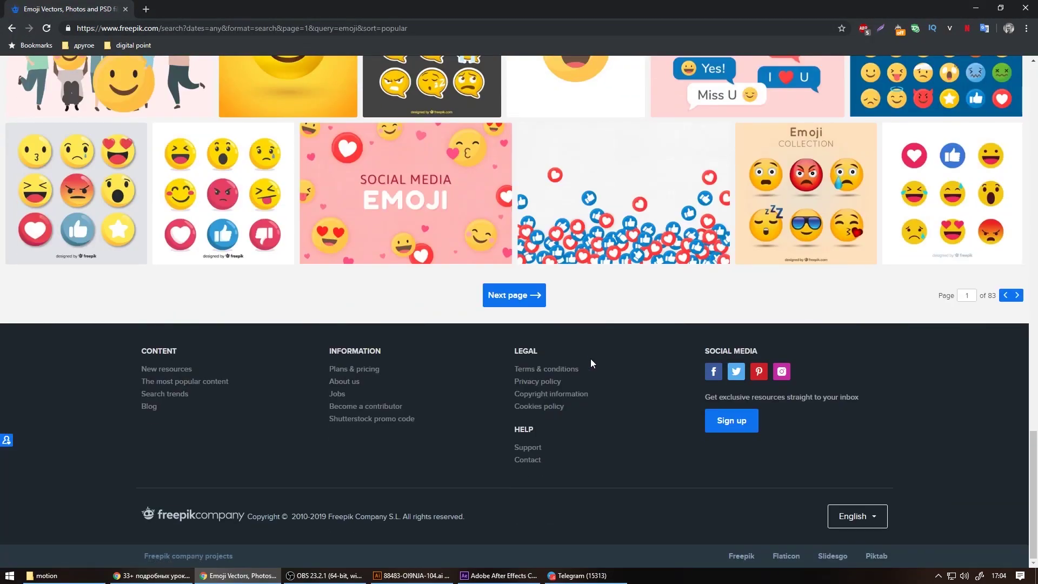
{"action": "scroll", "coordinate": [591, 358], "scroll_direction": "up", "scroll_amount": 5}
{"action": "scroll", "coordinate": [648, 375], "scroll_direction": "down", "scroll_amount": 5}
{"action": "scroll", "coordinate": [789, 371], "scroll_direction": "up", "scroll_amount": 2}
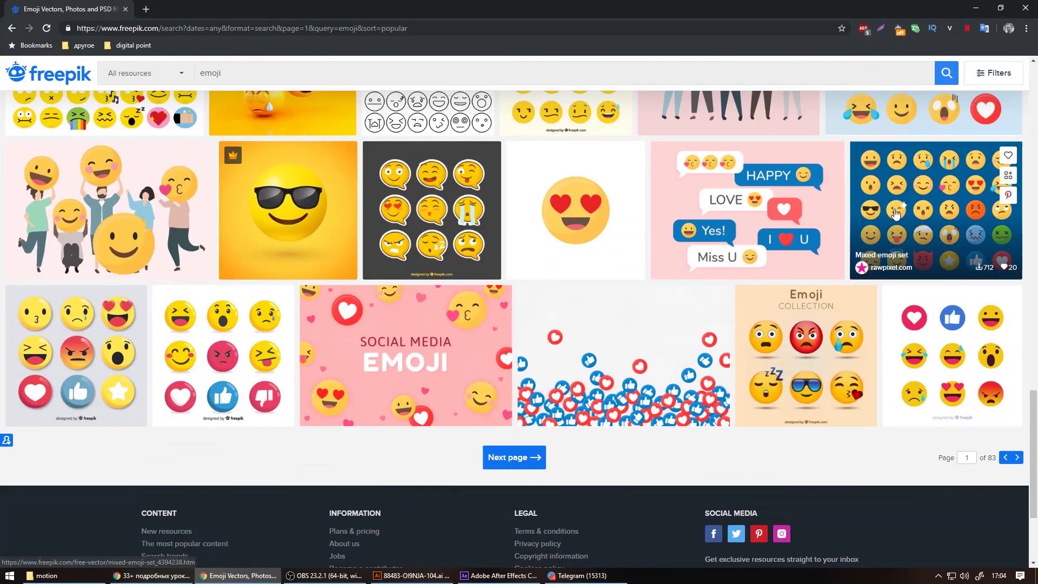
{"action": "scroll", "coordinate": [846, 419], "scroll_direction": "up", "scroll_amount": 10}
{"action": "scroll", "coordinate": [648, 324], "scroll_direction": "up", "scroll_amount": 10}
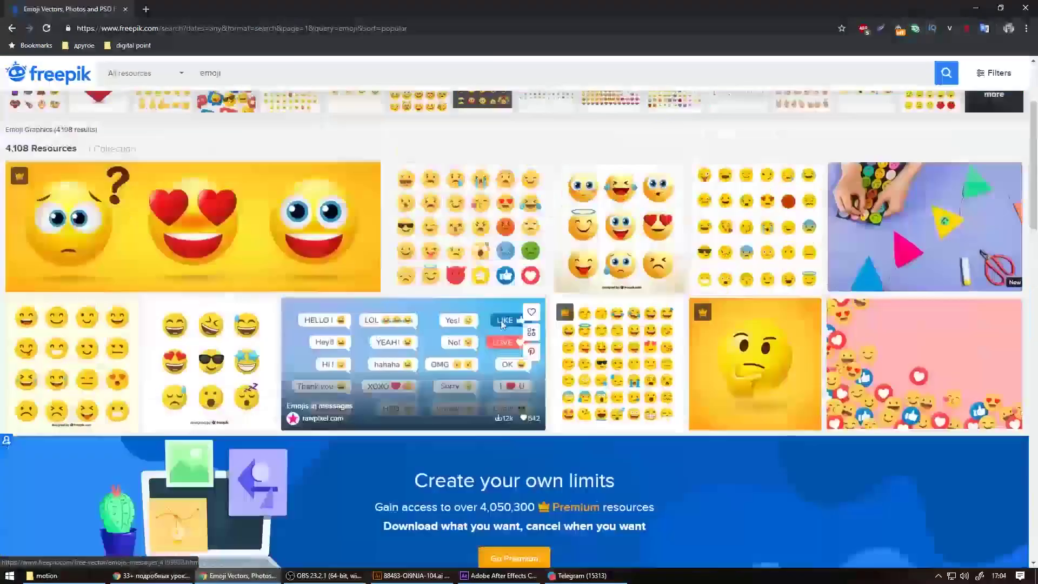
{"action": "scroll", "coordinate": [433, 217], "scroll_direction": "up", "scroll_amount": 10}
Replace the query with troll, browse the results and filter to Free resources only
{"action": "left_click", "coordinate": [234, 94]}
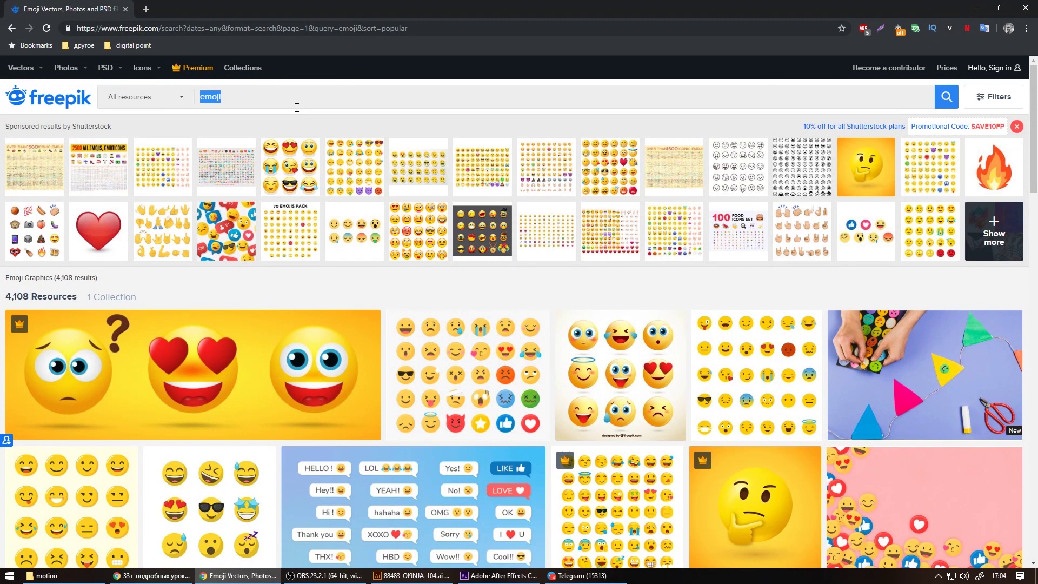
{"action": "type", "text": "troll"}
{"action": "key", "text": "Return"}
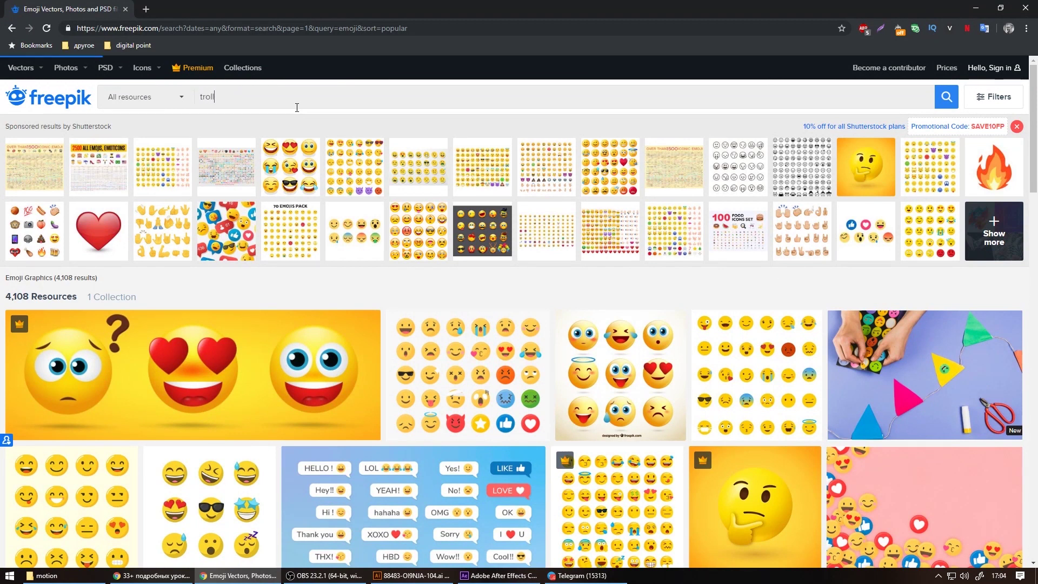
{"action": "scroll", "coordinate": [511, 280], "scroll_direction": "down", "scroll_amount": 10}
{"action": "scroll", "coordinate": [510, 281], "scroll_direction": "down", "scroll_amount": 5}
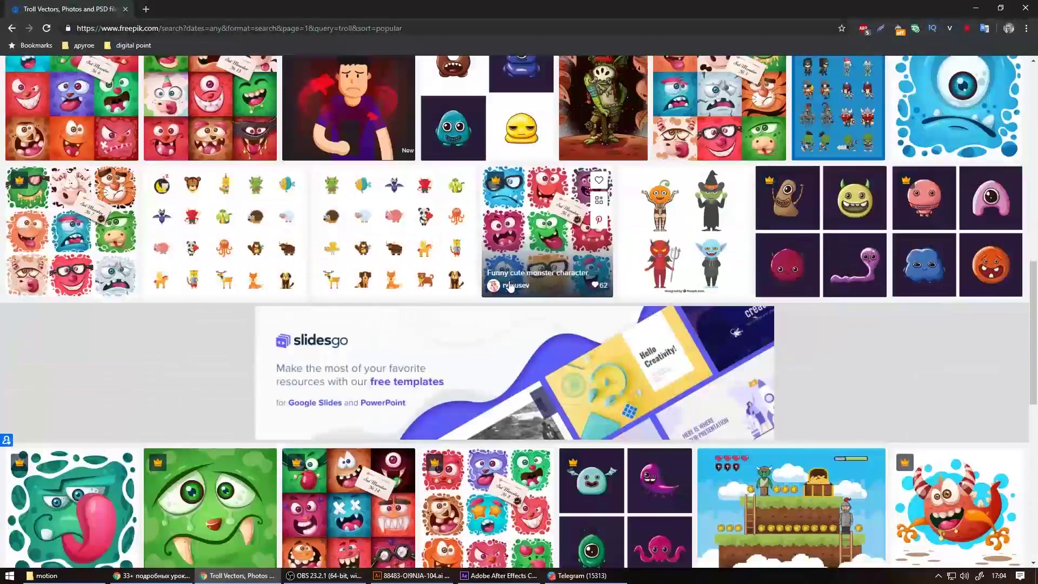
{"action": "scroll", "coordinate": [511, 280], "scroll_direction": "down", "scroll_amount": 5}
{"action": "scroll", "coordinate": [509, 278], "scroll_direction": "down", "scroll_amount": 5}
{"action": "scroll", "coordinate": [492, 321], "scroll_direction": "up", "scroll_amount": 10}
{"action": "scroll", "coordinate": [503, 327], "scroll_direction": "up", "scroll_amount": 5}
{"action": "scroll", "coordinate": [649, 297], "scroll_direction": "down", "scroll_amount": 3}
{"action": "scroll", "coordinate": [851, 267], "scroll_direction": "up", "scroll_amount": 5}
{"action": "scroll", "coordinate": [850, 267], "scroll_direction": "up", "scroll_amount": 2}
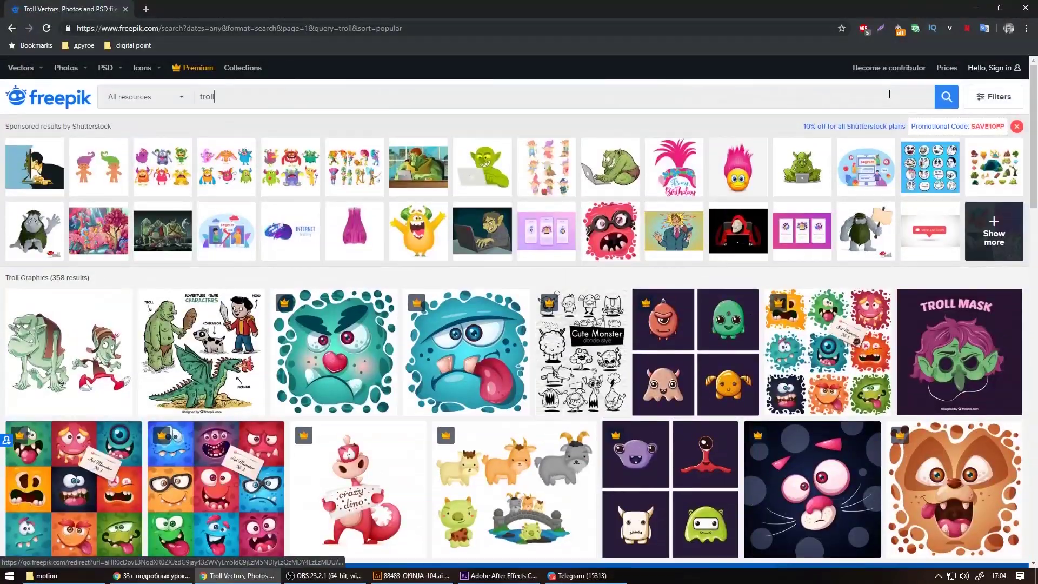
{"action": "left_click", "coordinate": [973, 98]}
{"action": "left_click", "coordinate": [900, 176]}
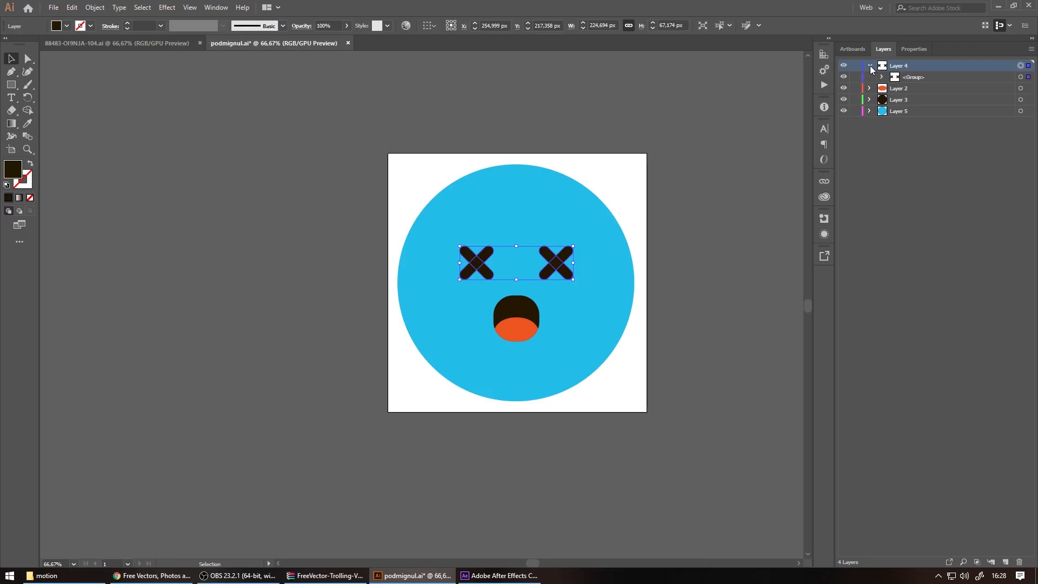
Move one X eye into a new Layer 6, separating it from the other X on Layer 4
{"action": "left_click", "coordinate": [882, 77]}
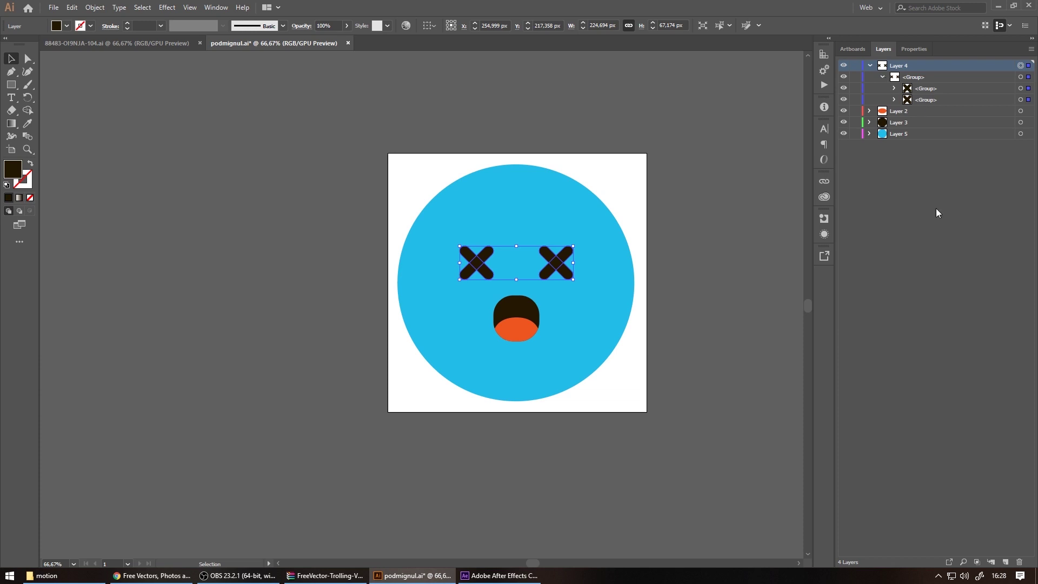
{"action": "left_click", "coordinate": [1005, 561]}
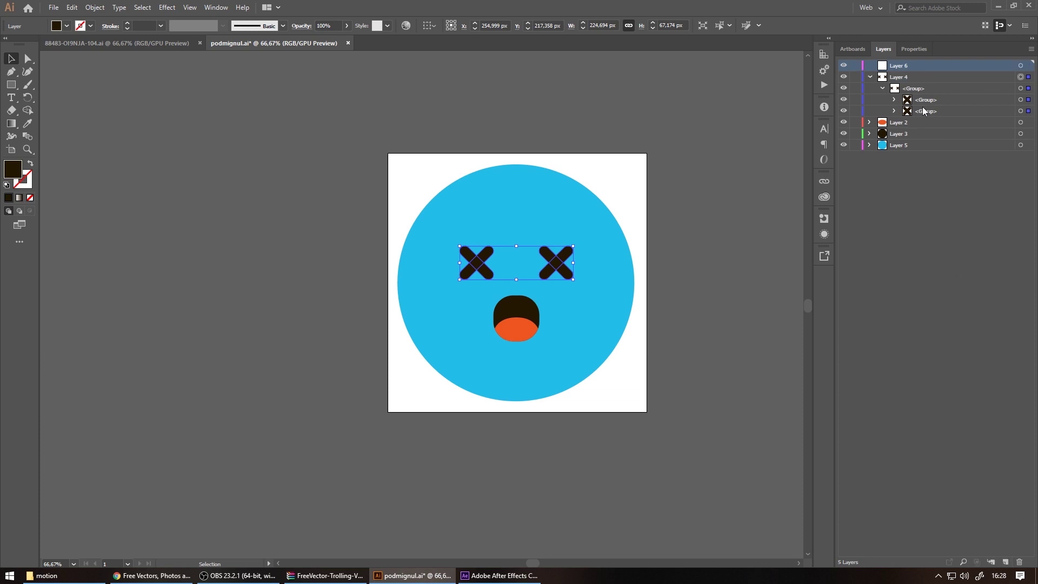
{"action": "left_click", "coordinate": [894, 99]}
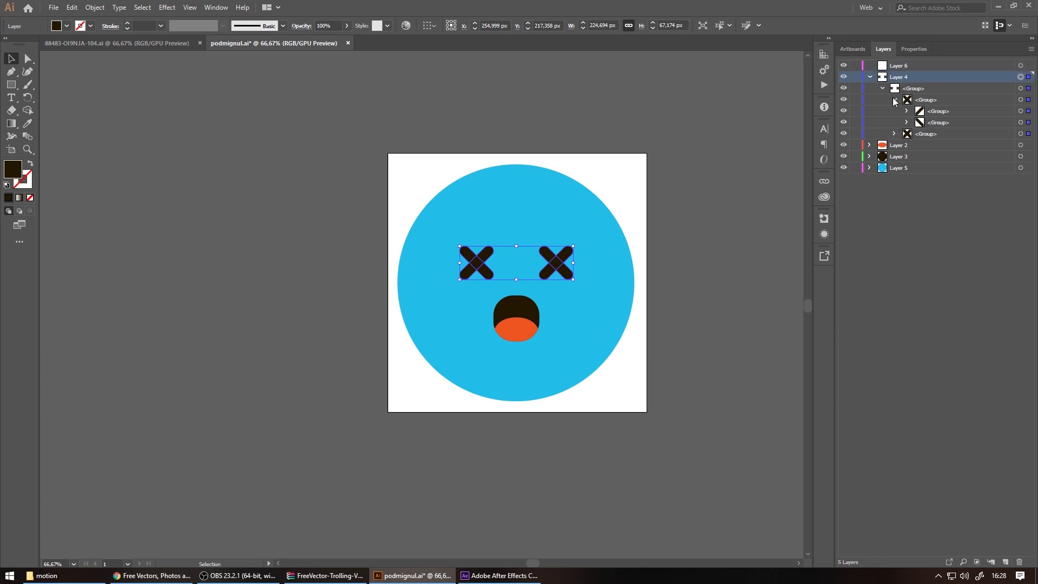
{"action": "left_click", "coordinate": [894, 99]}
{"action": "left_click_drag", "start_coordinate": [898, 100], "coordinate": [892, 69]}
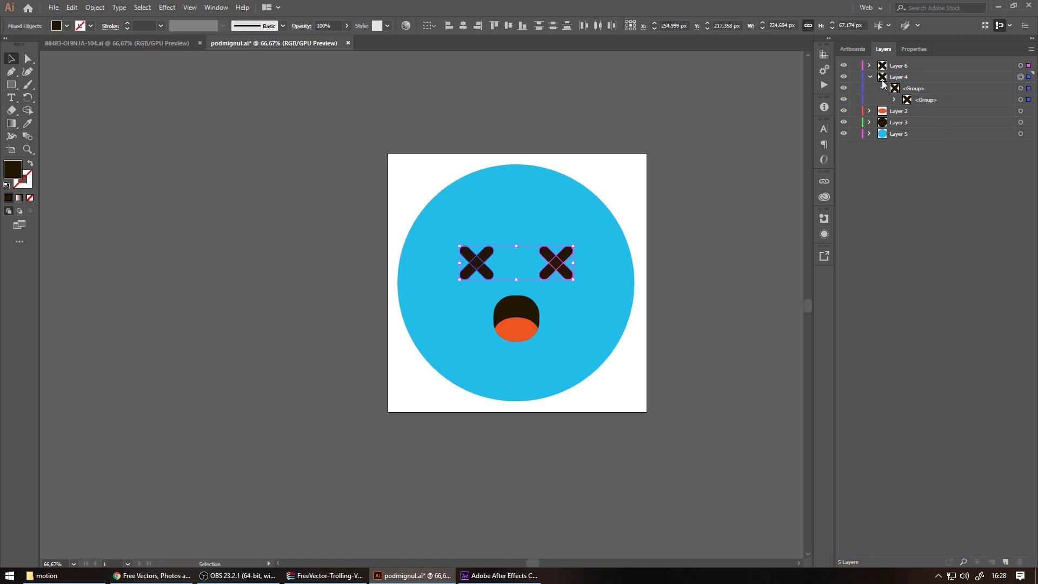
{"action": "left_click", "coordinate": [870, 77]}
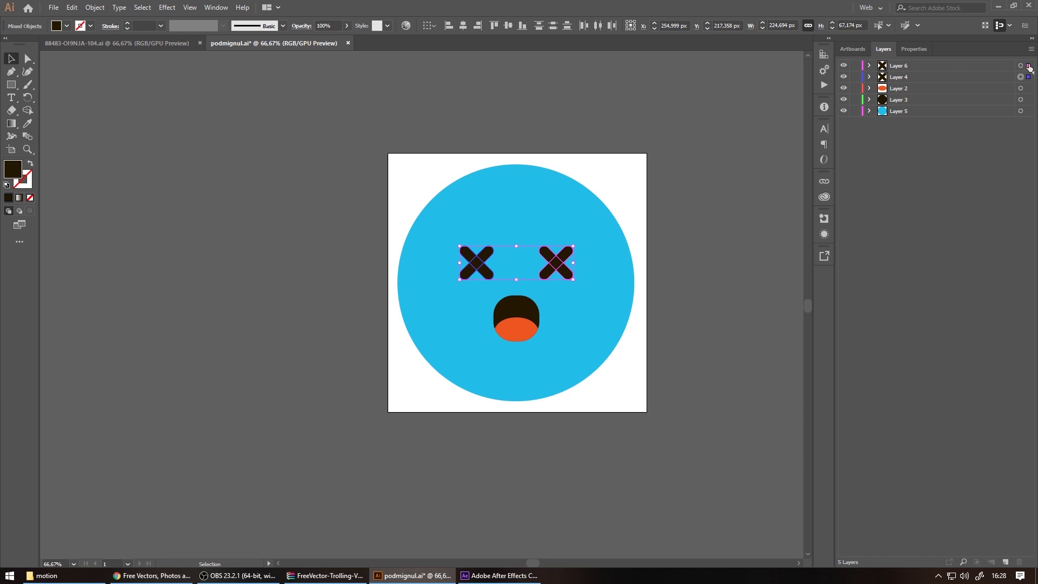
{"action": "left_click", "coordinate": [1029, 66]}
{"action": "left_click", "coordinate": [1021, 77]}
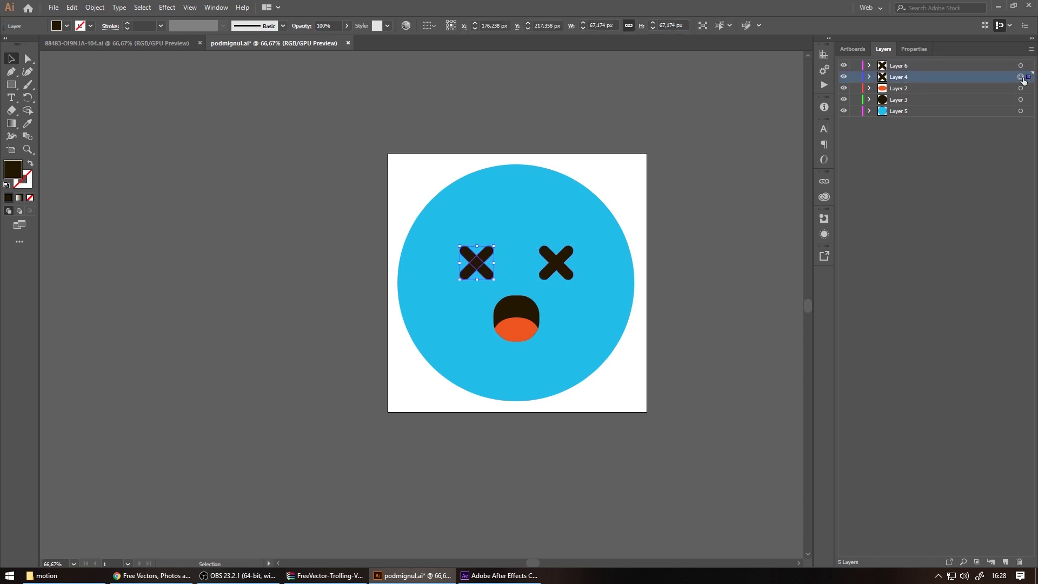
{"action": "left_click", "coordinate": [869, 65]}
{"action": "left_click", "coordinate": [882, 77]}
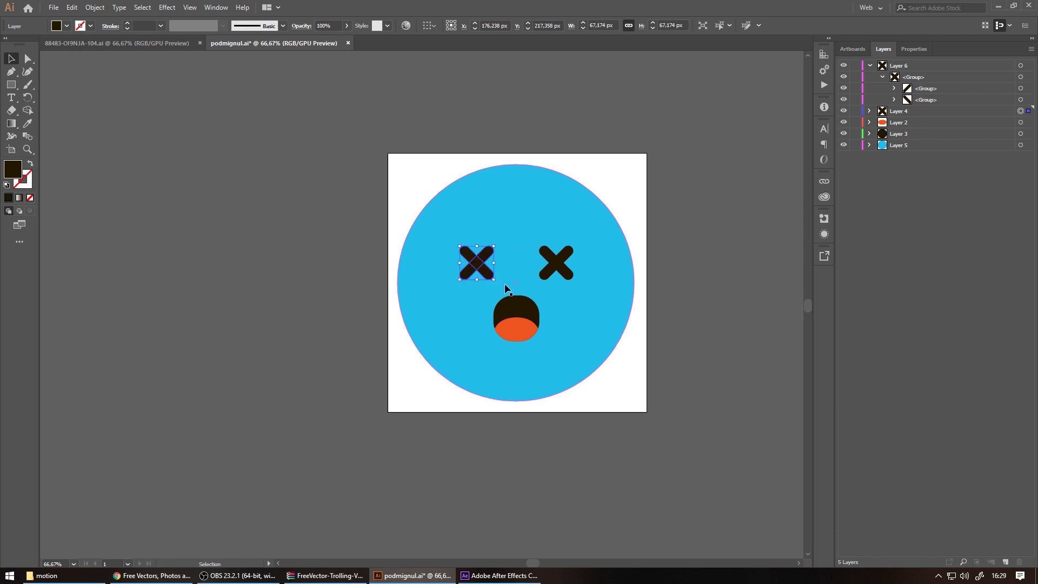
{"action": "left_click", "coordinate": [303, 300]}
Save the artwork as death.ai with default Illustrator options and return to After Effects
{"action": "key", "text": "ctrl+shift+s"}
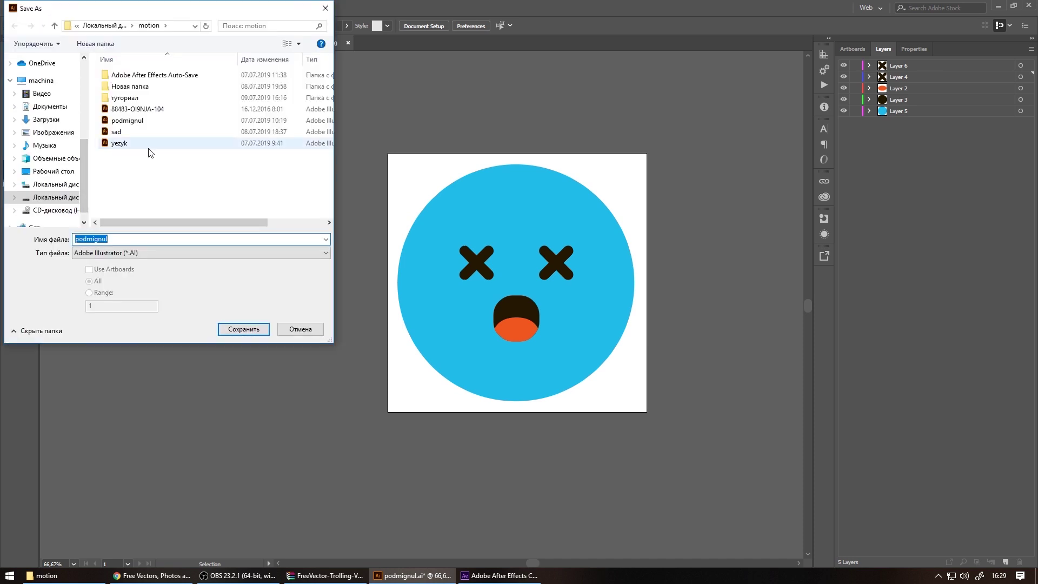
{"action": "type", "text": "nth"}
{"action": "key", "text": "Return"}
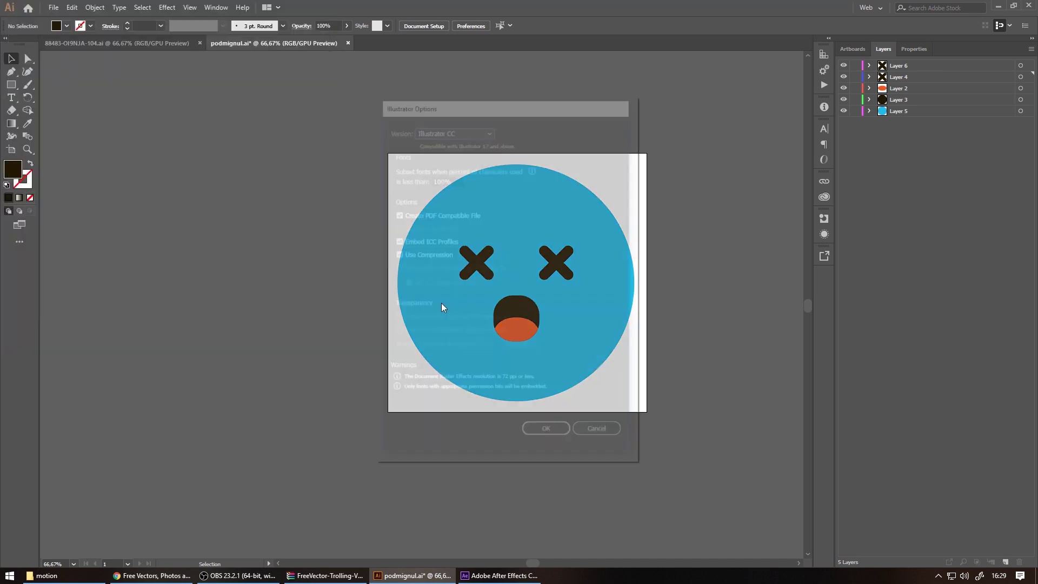
{"action": "key", "text": "Return"}
{"action": "key", "text": "alt+Tab"}
{"action": "left_click", "coordinate": [861, 76]}
Import death.ai from the motion folder as a Composition and open the death comp
{"action": "left_click", "coordinate": [84, 576]}
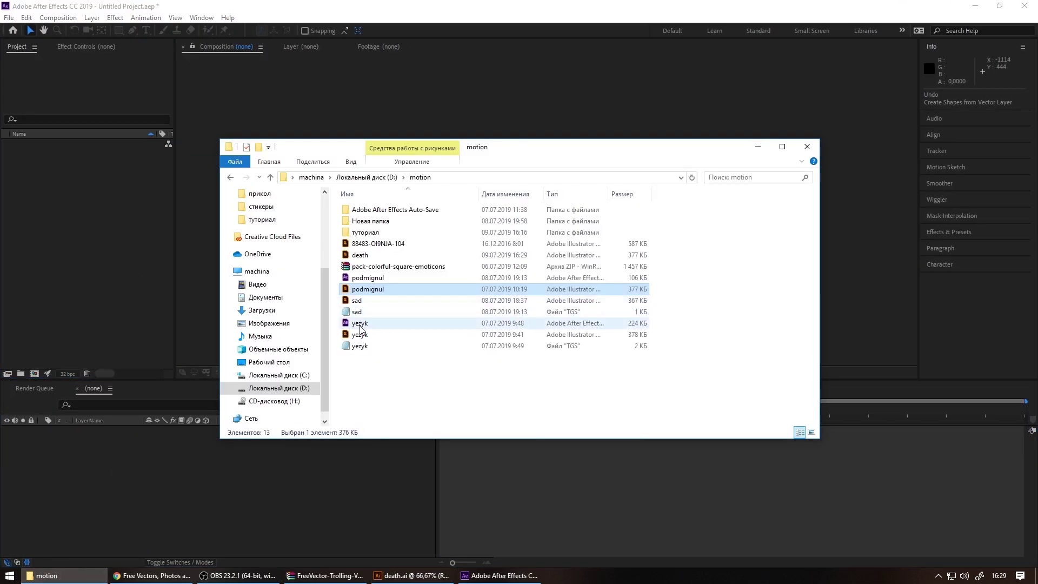
{"action": "mouse_move", "coordinate": [359, 254]}
{"action": "left_mouse_down"}
{"action": "mouse_move", "coordinate": [47, 270]}
{"action": "mouse_move", "coordinate": [102, 277]}
{"action": "left_mouse_up"}
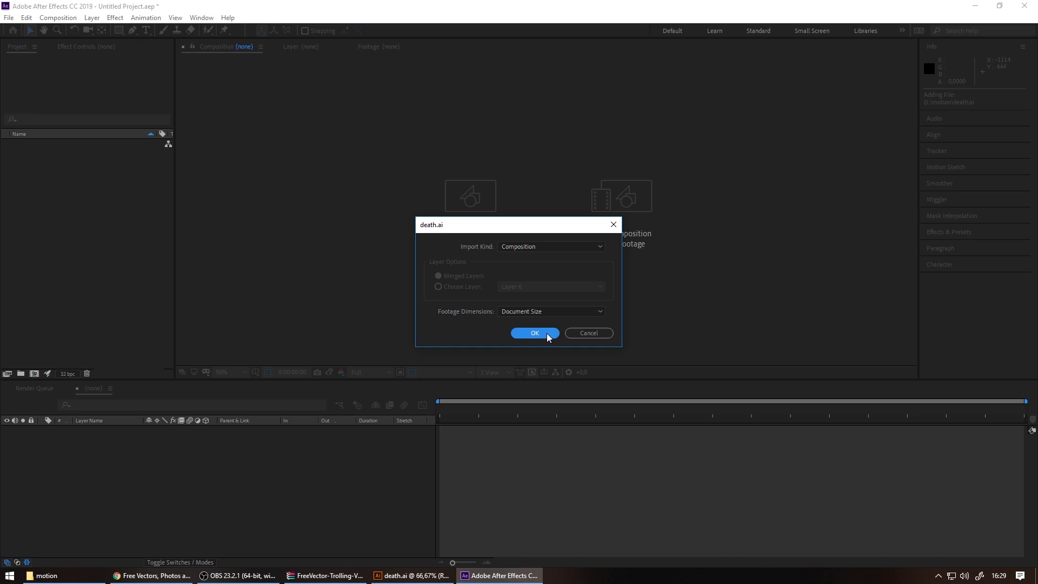
{"action": "left_click", "coordinate": [546, 333]}
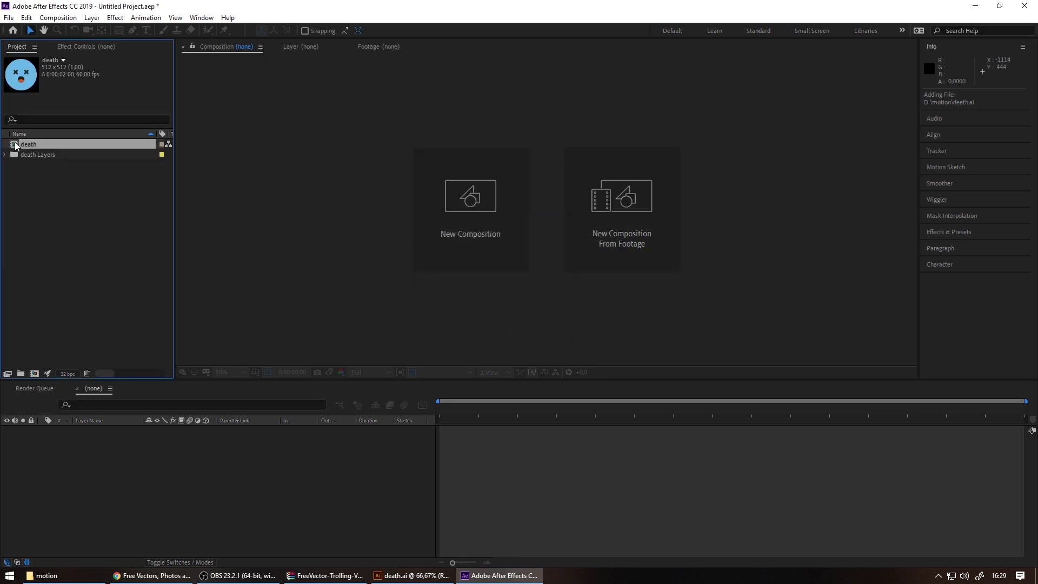
{"action": "double_click", "coordinate": [15, 145]}
{"action": "right_click", "coordinate": [22, 147]}
{"action": "left_click", "coordinate": [47, 152]}
Cancel the new composition, then view the death comp's settings and close them unchanged
{"action": "left_click", "coordinate": [611, 361]}
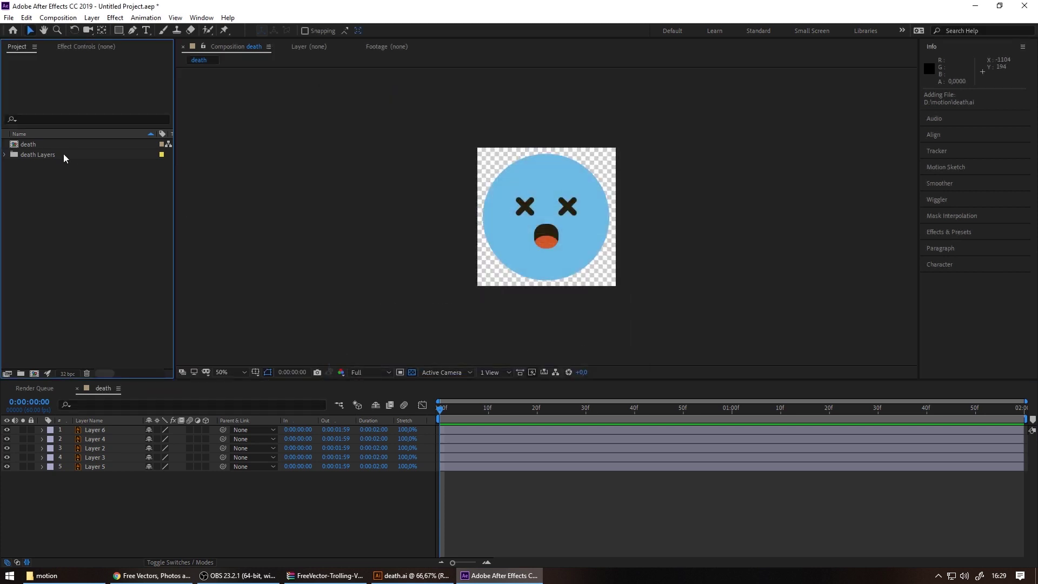
{"action": "right_click", "coordinate": [43, 144]}
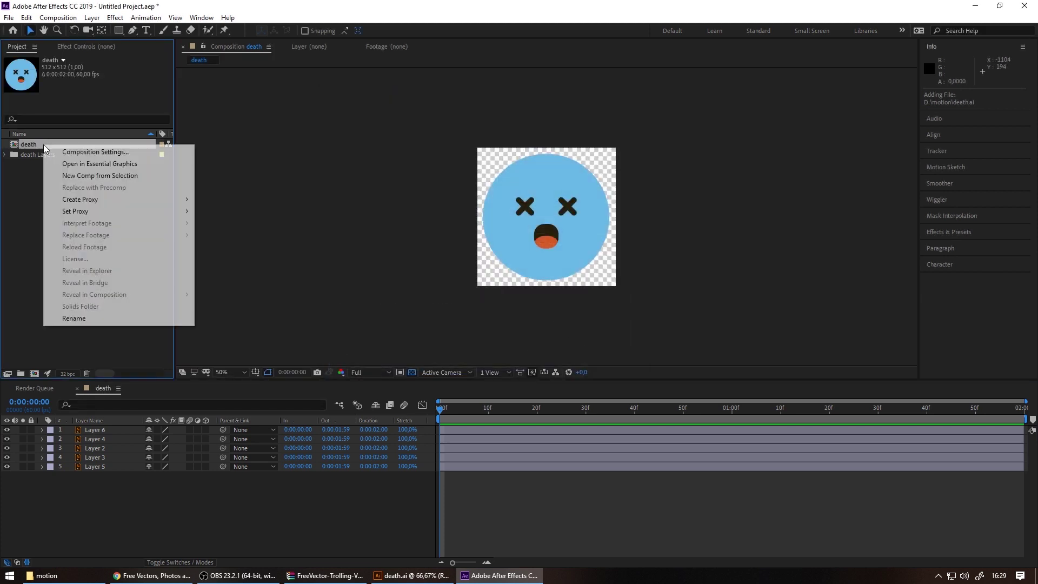
{"action": "left_click", "coordinate": [79, 151]}
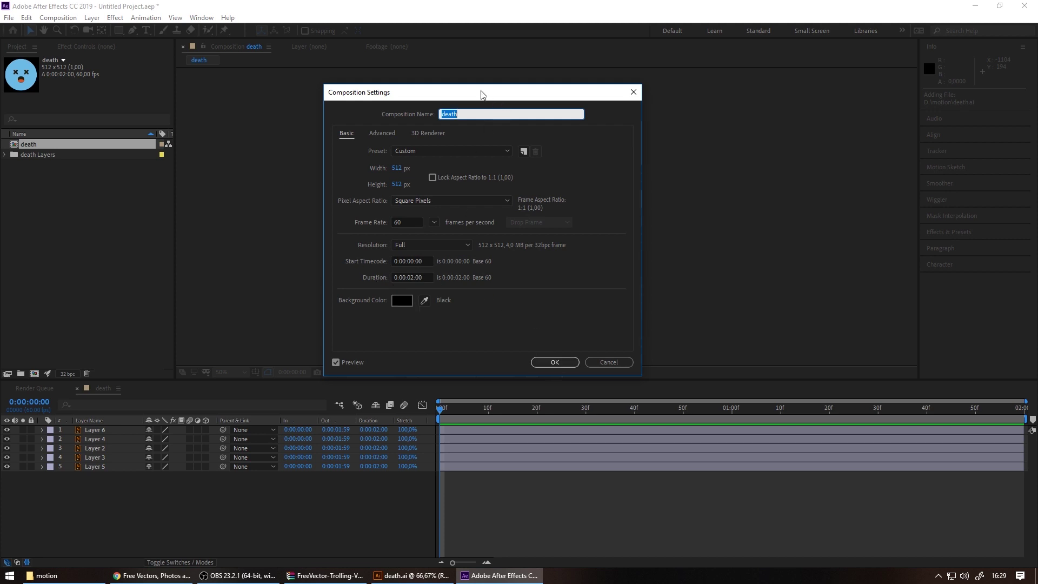
{"action": "left_click_drag", "start_coordinate": [483, 94], "coordinate": [820, 132]}
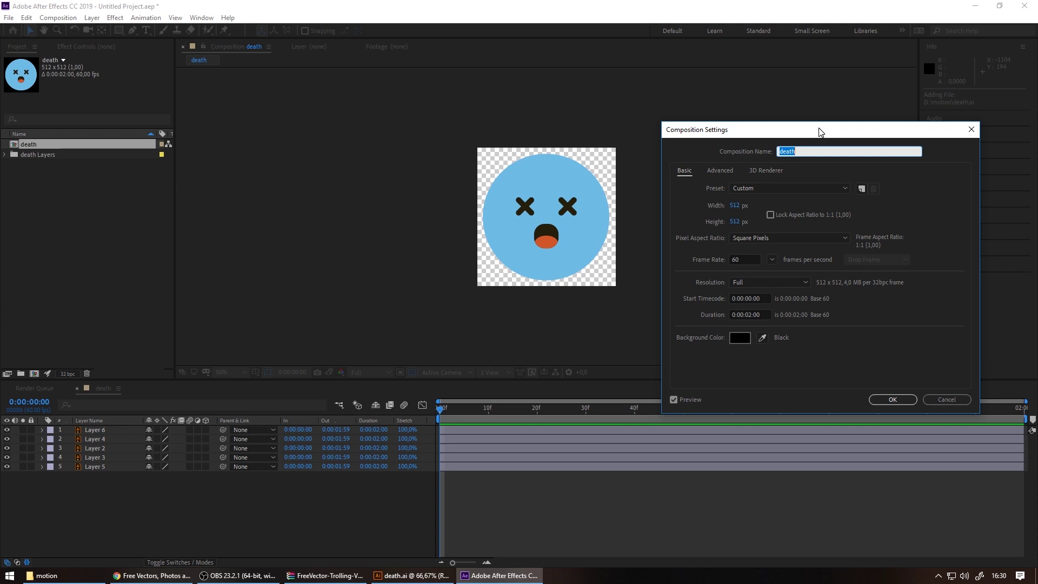
{"action": "left_click_drag", "start_coordinate": [820, 132], "coordinate": [803, 99]}
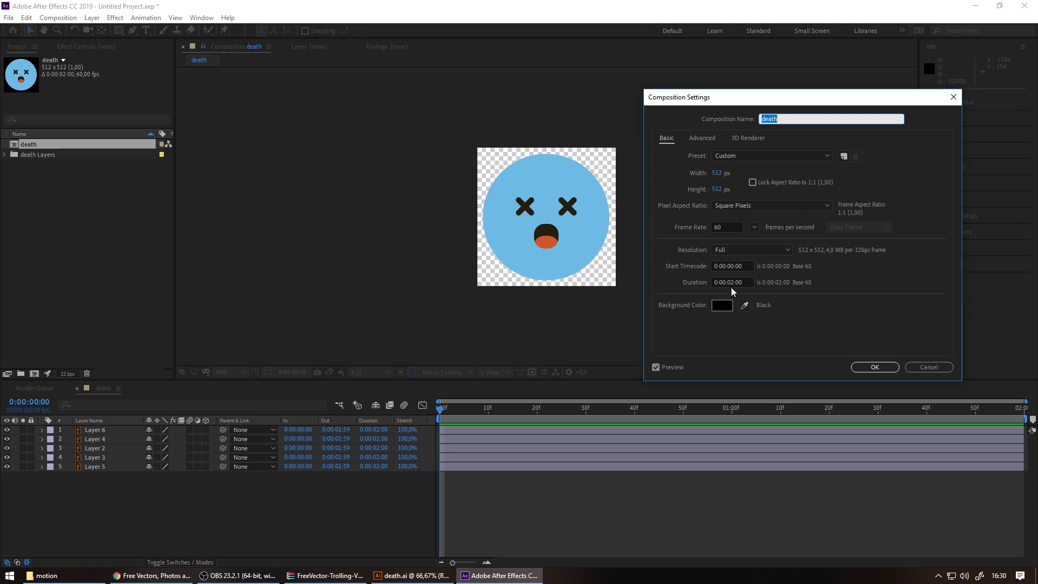
{"action": "key", "text": "Return"}
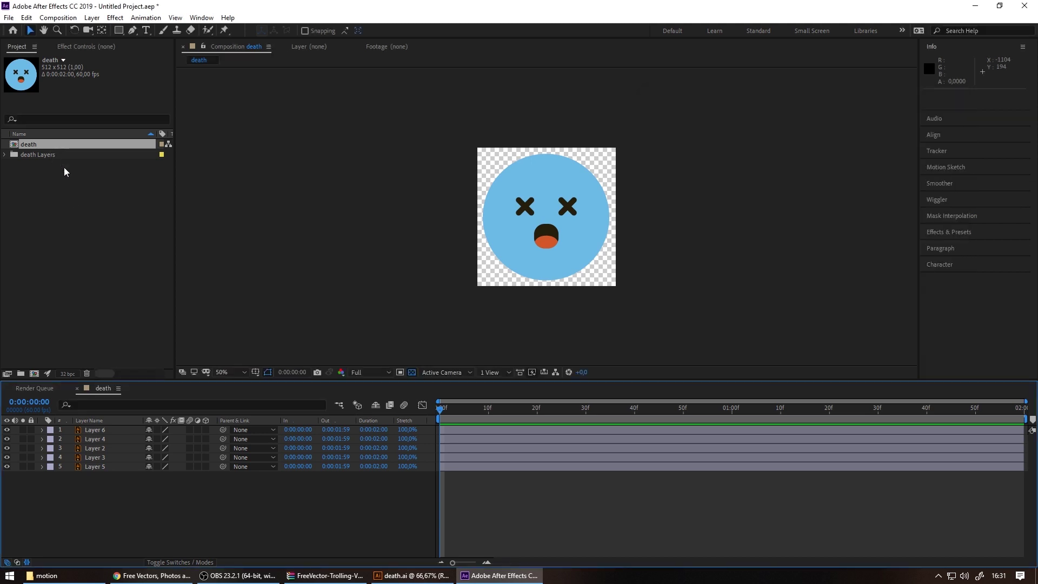
Change the death composition's duration to 0:00:01:30 in Composition Settings
{"action": "left_click", "coordinate": [35, 154]}
{"action": "left_click", "coordinate": [38, 144]}
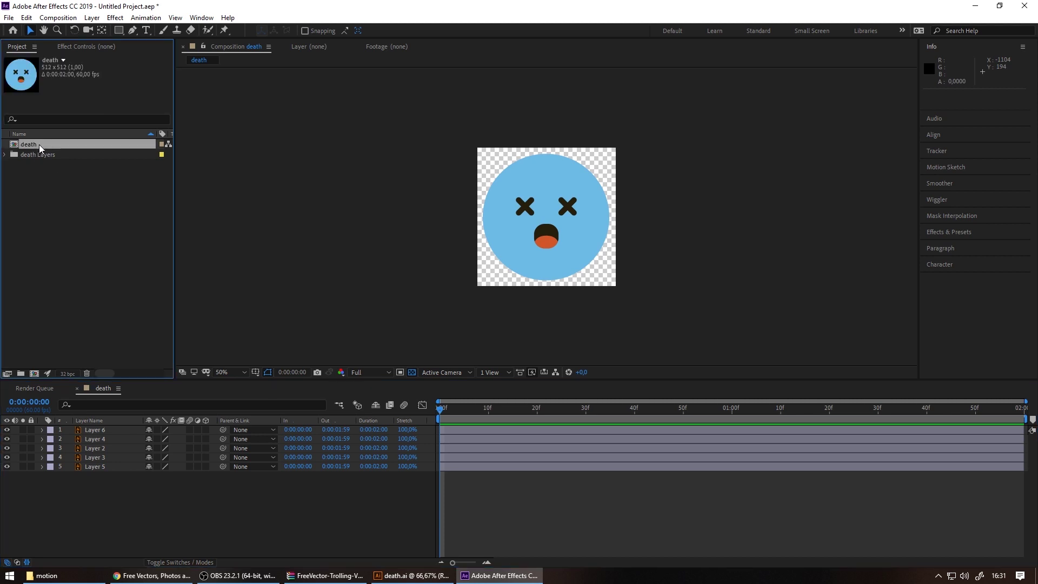
{"action": "right_click", "coordinate": [39, 144]}
{"action": "left_click", "coordinate": [65, 151]}
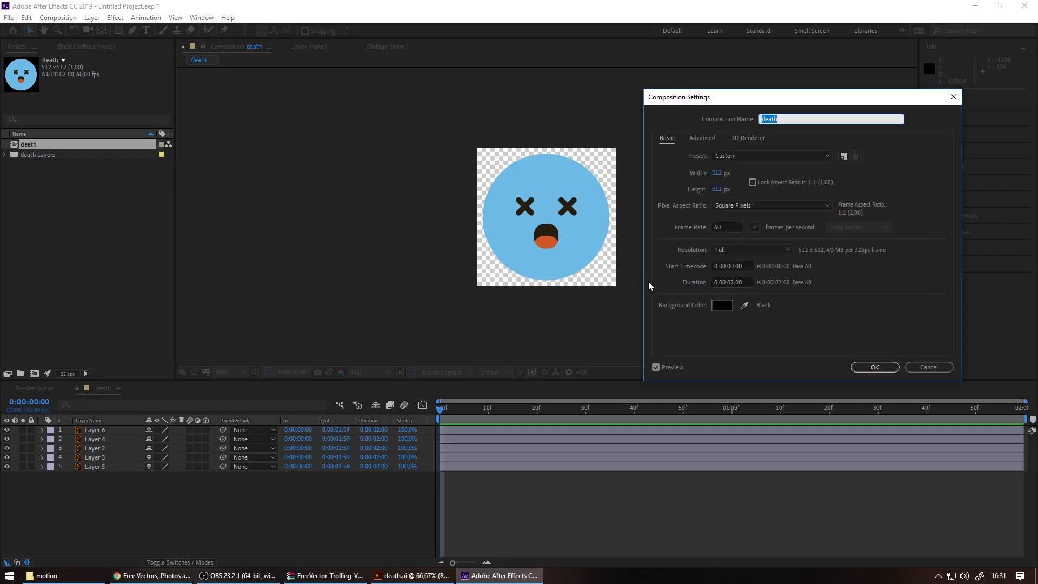
{"action": "left_click", "coordinate": [735, 282]}
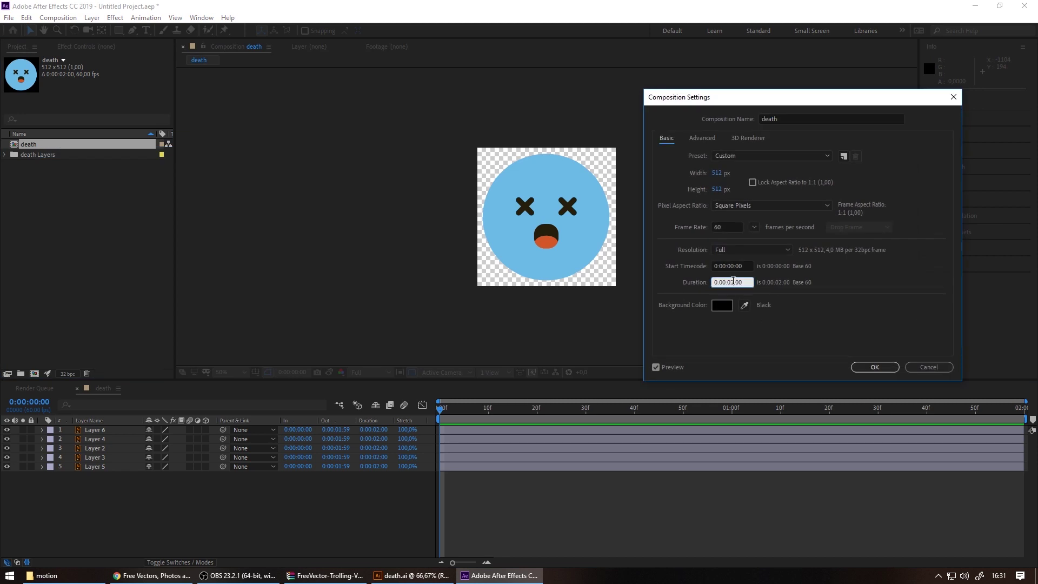
{"action": "key", "text": "BackSpace"}
{"action": "type", "text": "1"}
{"action": "key", "text": "BackSpace"}
{"action": "type", "text": "3"}
{"action": "left_click", "coordinate": [864, 367]}
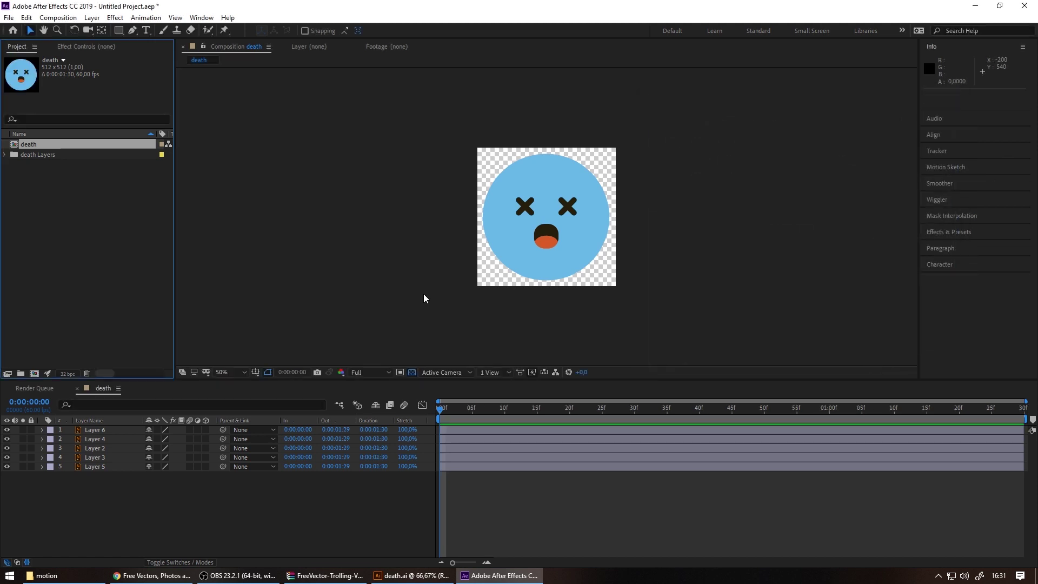
Create Outlines shape layers from all five selected vector layers
{"action": "left_click_drag", "start_coordinate": [136, 516], "coordinate": [94, 431]}
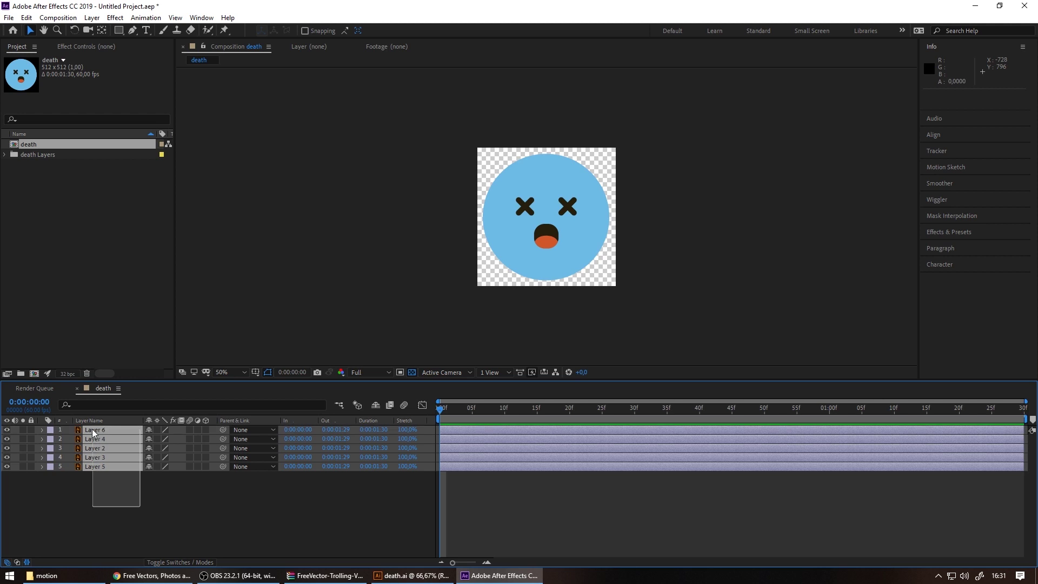
{"action": "right_click", "coordinate": [95, 432]}
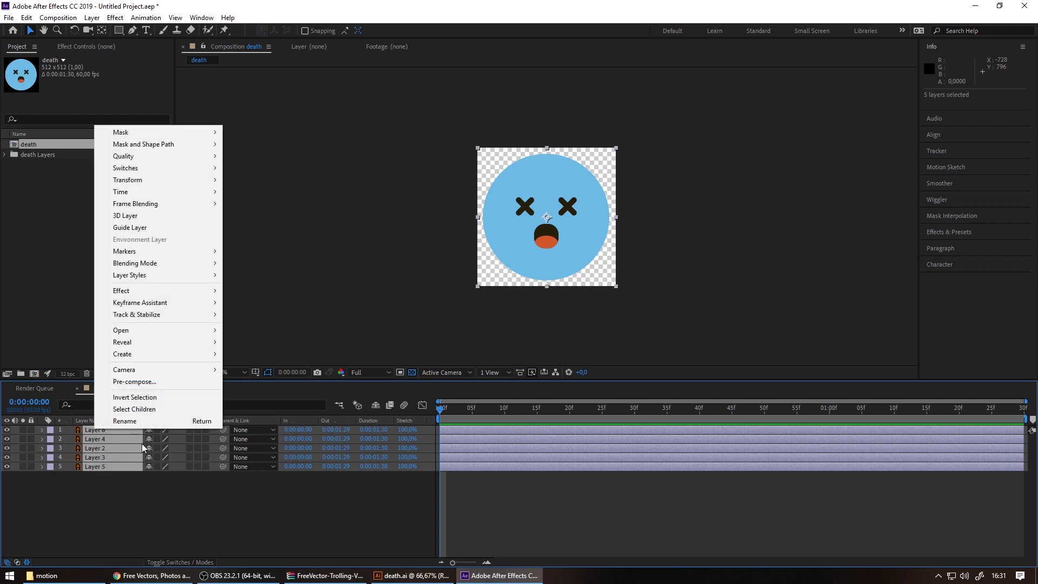
{"action": "mouse_move", "coordinate": [213, 359]}
{"action": "left_click", "coordinate": [276, 389]}
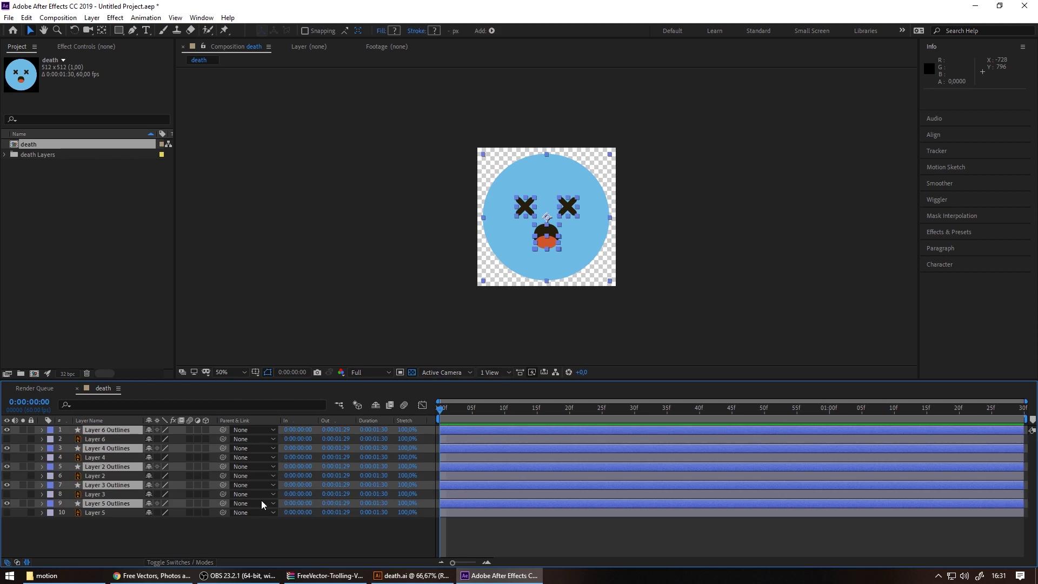
Delete the five original vector layers (Layers 5, 3, 2, 4 and 6)
{"action": "left_click", "coordinate": [180, 534]}
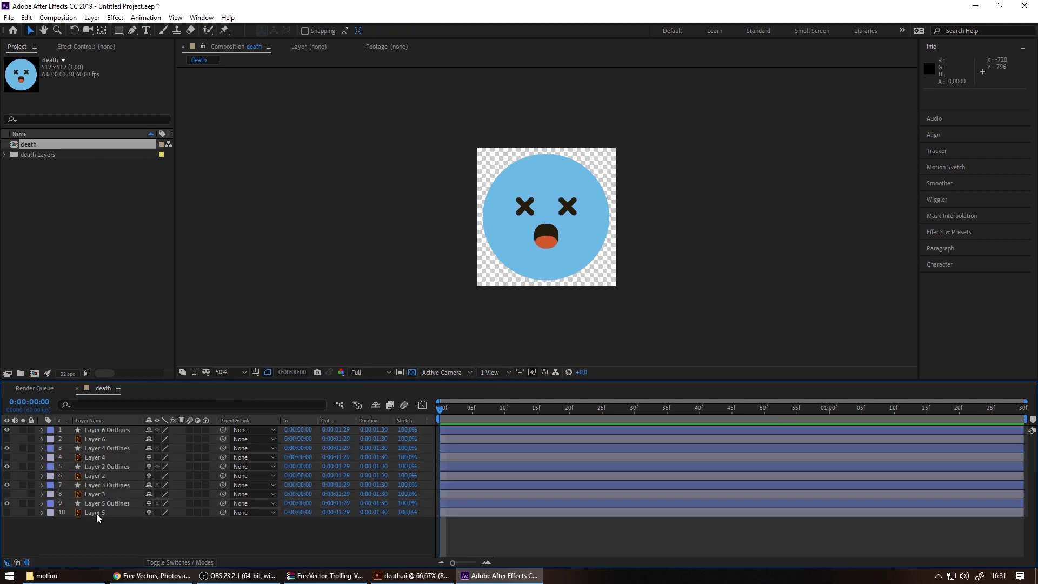
{"action": "left_click", "coordinate": [96, 513]}
{"action": "left_click", "coordinate": [101, 494], "text": "ctrl"}
{"action": "left_click", "coordinate": [97, 475], "text": "ctrl"}
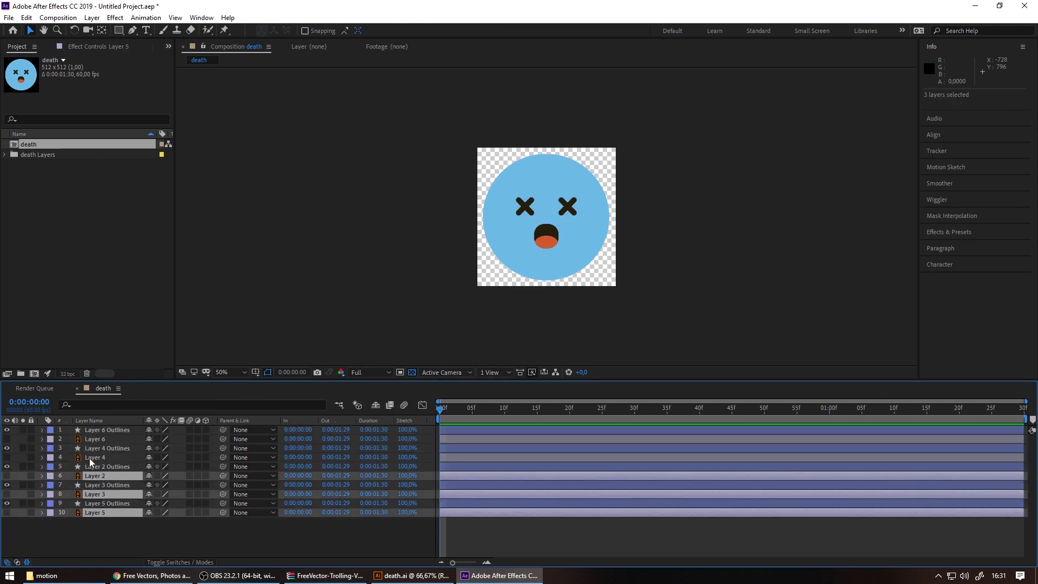
{"action": "left_click", "coordinate": [91, 456], "text": "ctrl"}
{"action": "left_click", "coordinate": [91, 438], "text": "ctrl"}
{"action": "key", "text": "Delete"}
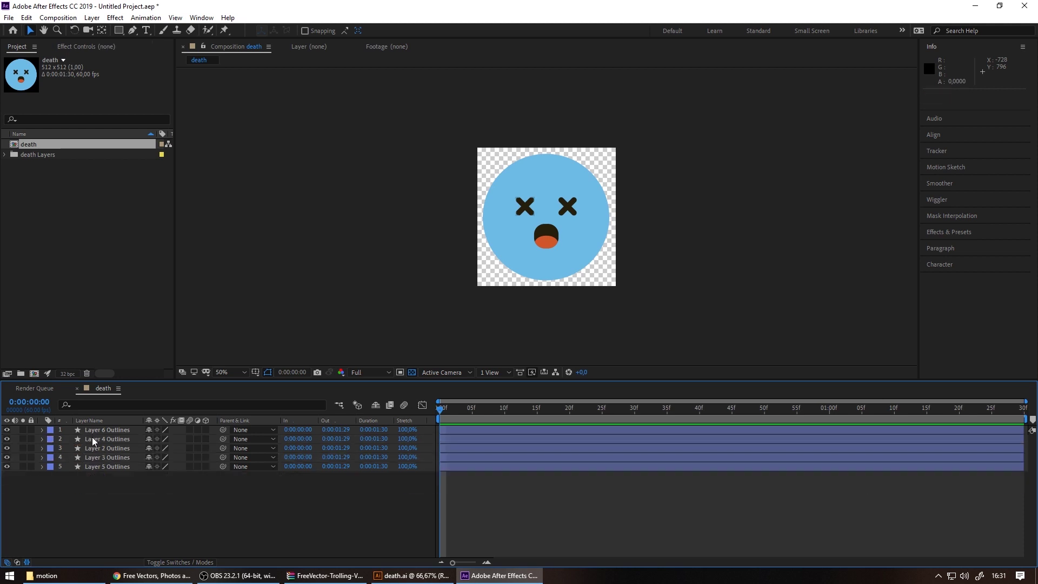
Select Layer 6 Outlines and expand its contents in the timeline
{"action": "left_click", "coordinate": [49, 430]}
{"action": "left_click", "coordinate": [201, 533]}
{"action": "scroll", "coordinate": [586, 213], "scroll_direction": "up", "scroll_amount": 2}
{"action": "scroll", "coordinate": [568, 205], "scroll_direction": "up", "scroll_amount": 2}
{"action": "scroll", "coordinate": [427, 178], "scroll_direction": "up", "scroll_amount": 2}
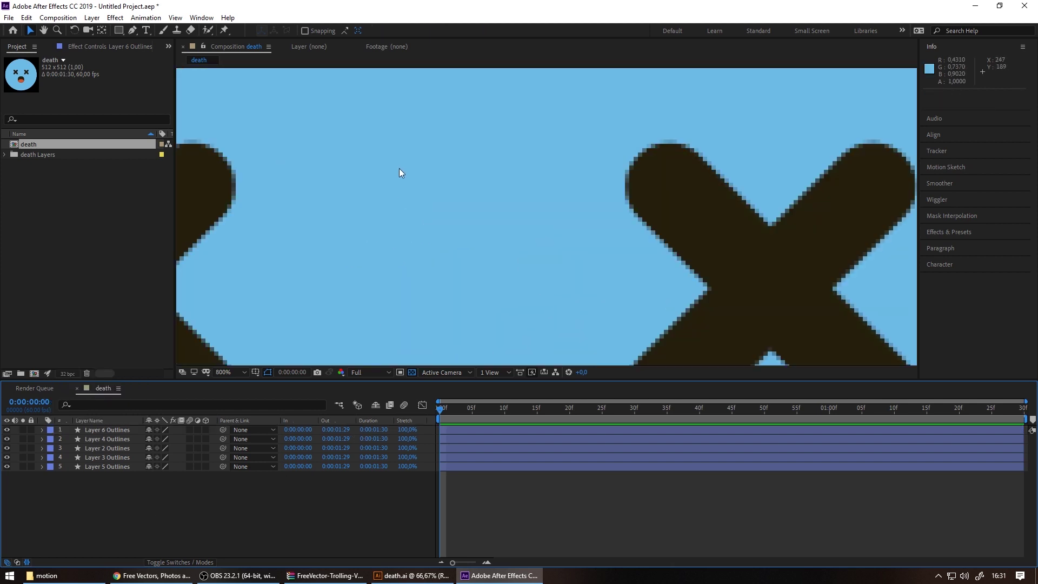
{"action": "scroll", "coordinate": [397, 171], "scroll_direction": "down", "scroll_amount": 4}
{"action": "scroll", "coordinate": [383, 162], "scroll_direction": "up", "scroll_amount": 2}
{"action": "scroll", "coordinate": [428, 227], "scroll_direction": "up", "scroll_amount": 2}
{"action": "scroll", "coordinate": [427, 224], "scroll_direction": "down", "scroll_amount": 4}
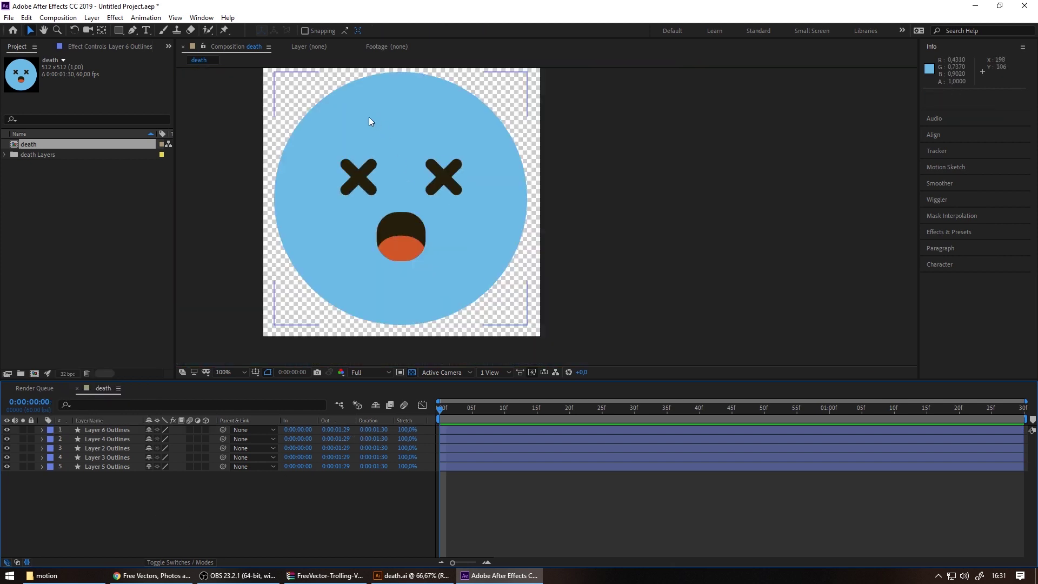
{"action": "scroll", "coordinate": [376, 199], "scroll_direction": "up", "scroll_amount": 2}
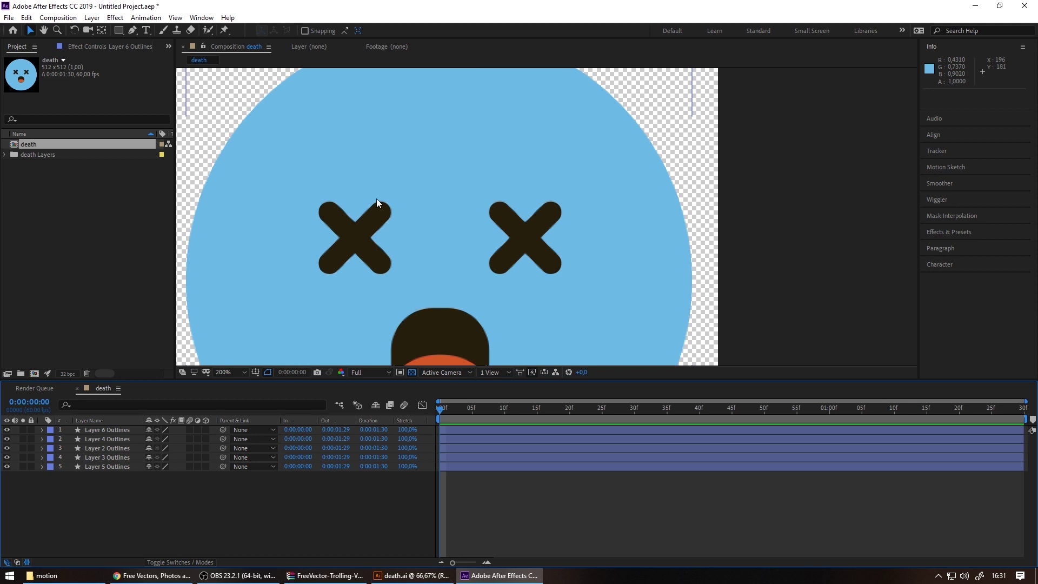
{"action": "left_click", "coordinate": [41, 430]}
{"action": "left_click", "coordinate": [53, 439]}
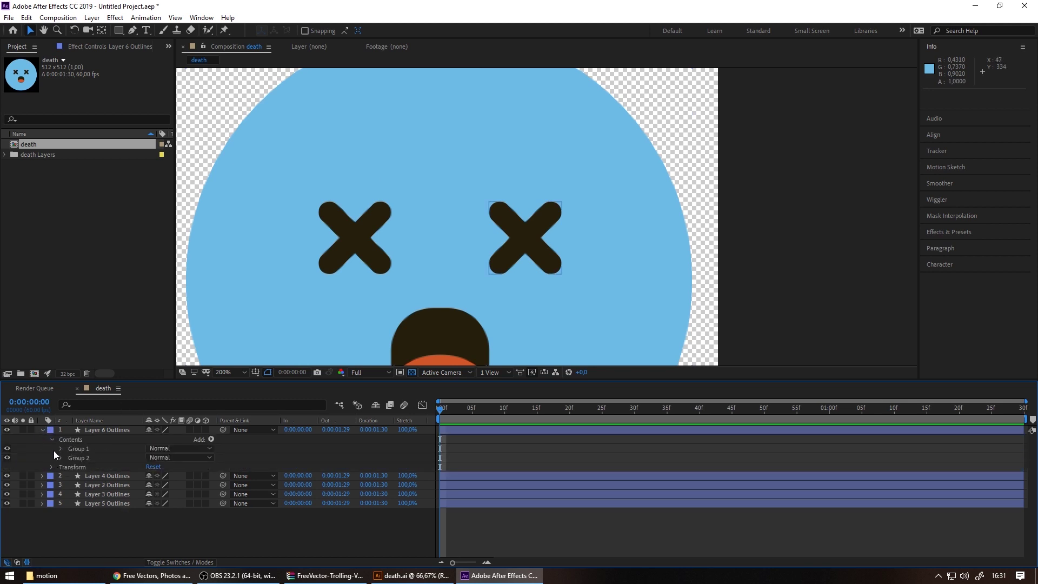
Reveal Layer 6 Outlines' Transform properties and select the right X eye
{"action": "left_click", "coordinate": [56, 449]}
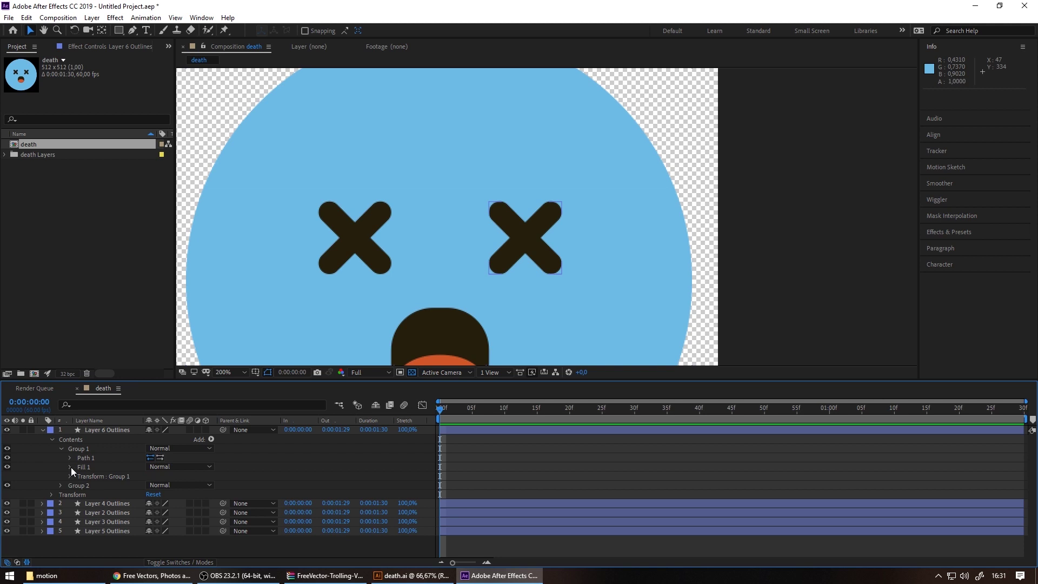
{"action": "left_click", "coordinate": [70, 473]}
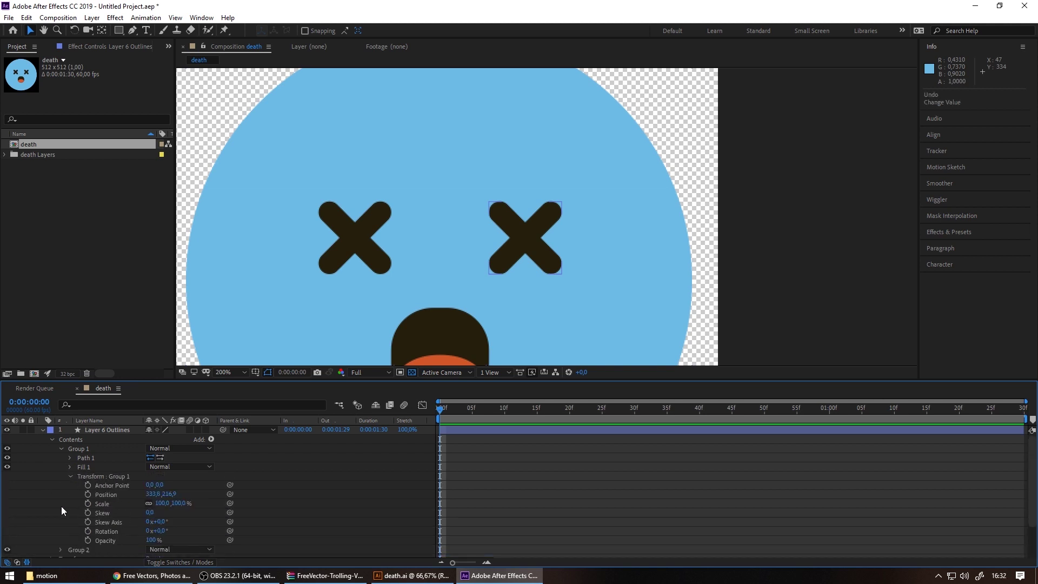
{"action": "left_click", "coordinate": [70, 476]}
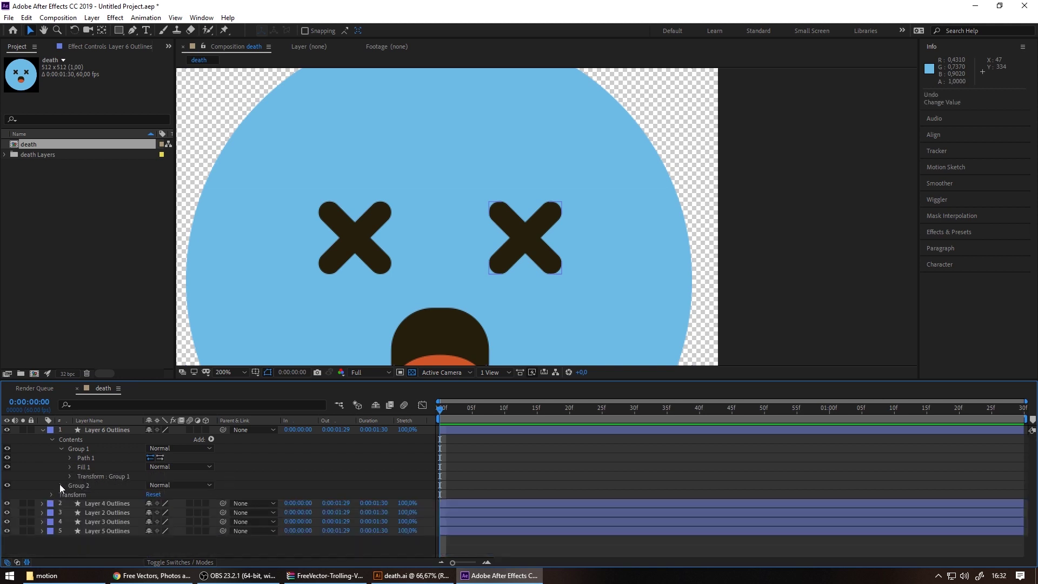
{"action": "left_click", "coordinate": [58, 447]}
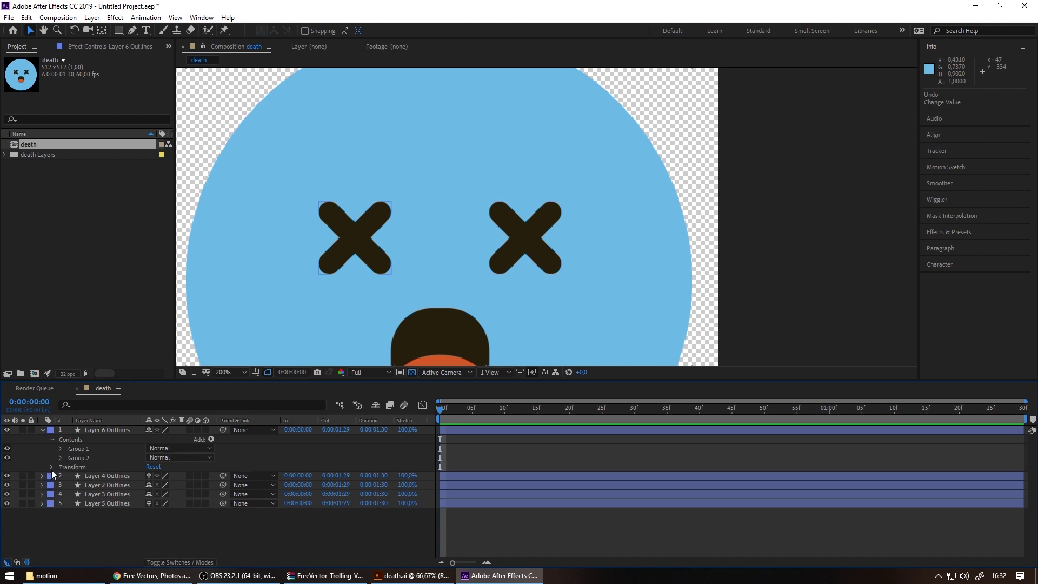
{"action": "left_click", "coordinate": [52, 466]}
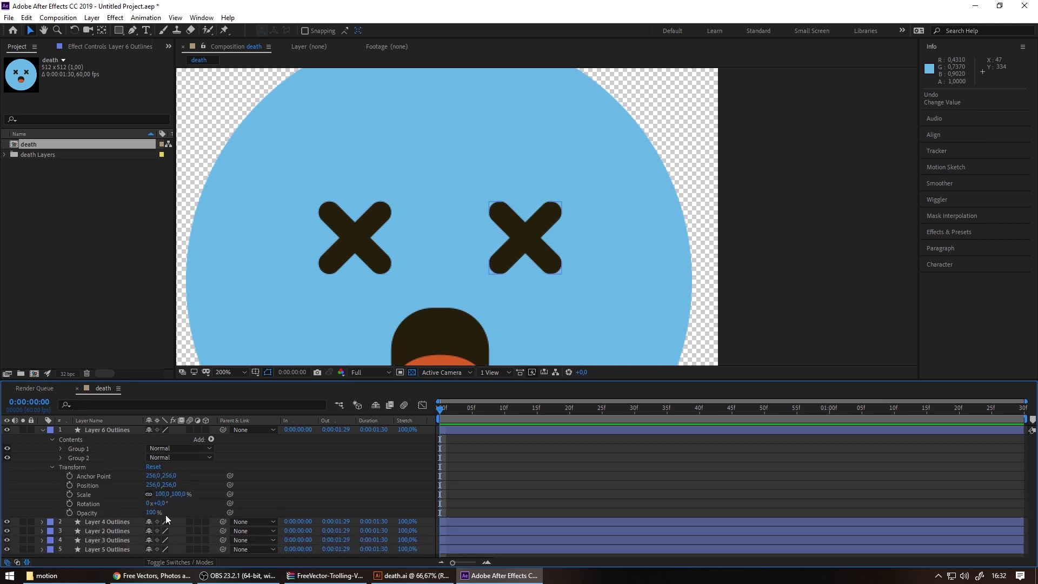
{"action": "left_click", "coordinate": [172, 494]}
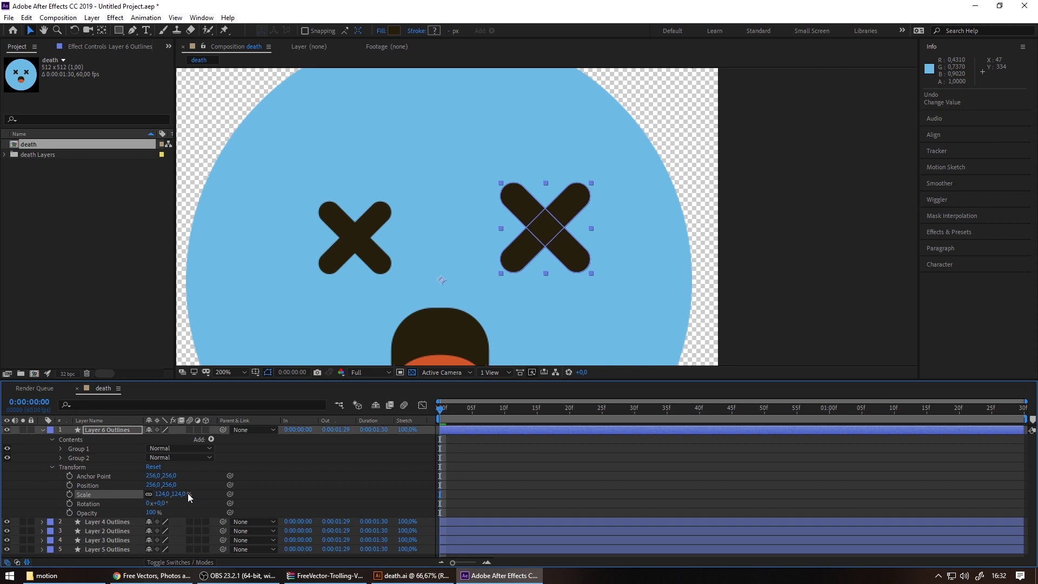
{"action": "left_click", "coordinate": [203, 483]}
Centre the right X eye layer's anchor point in its layer content
{"action": "left_click", "coordinate": [533, 239]}
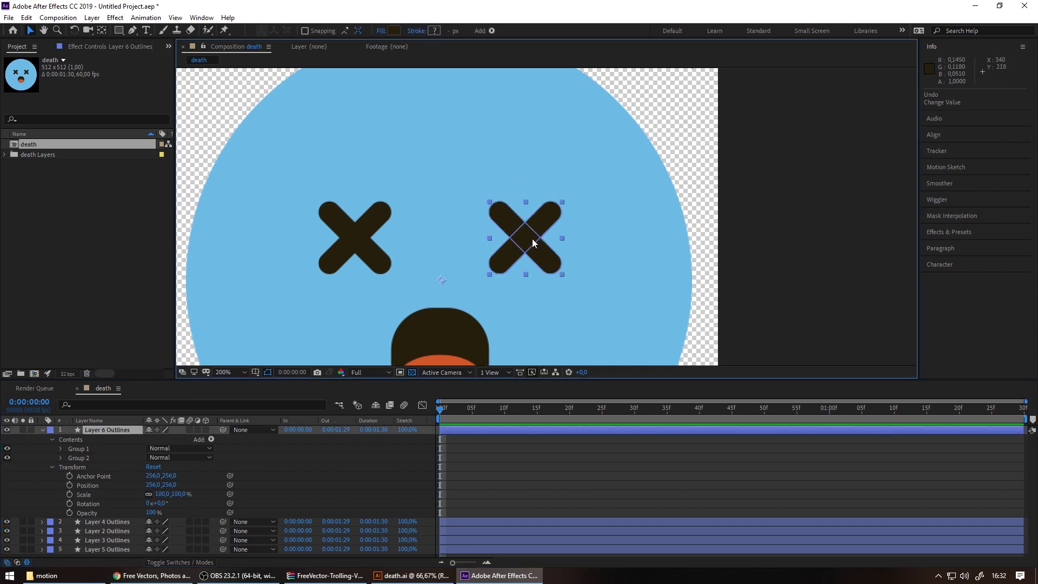
{"action": "right_click", "coordinate": [532, 239]}
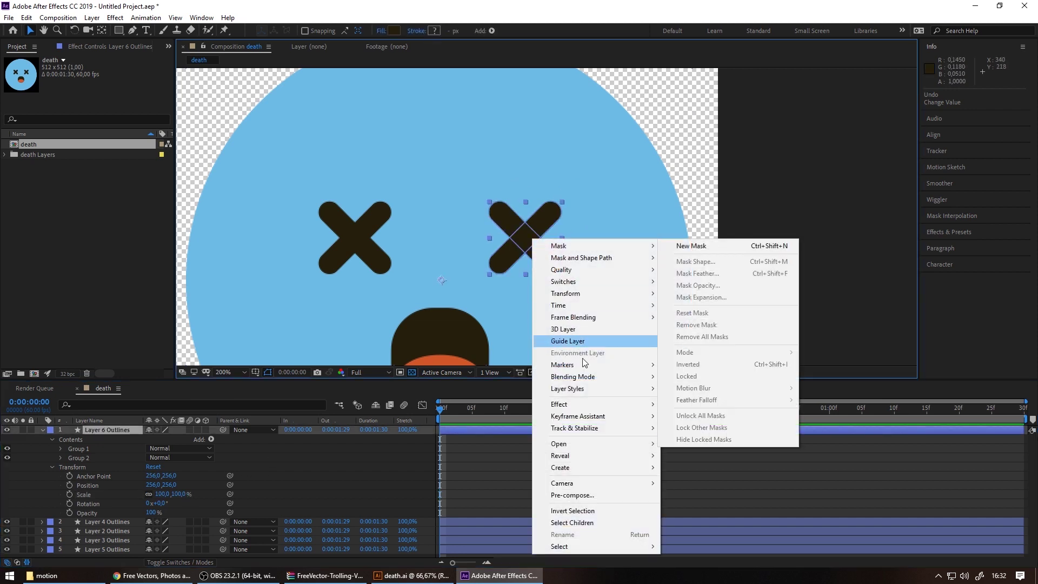
{"action": "mouse_move", "coordinate": [611, 426]}
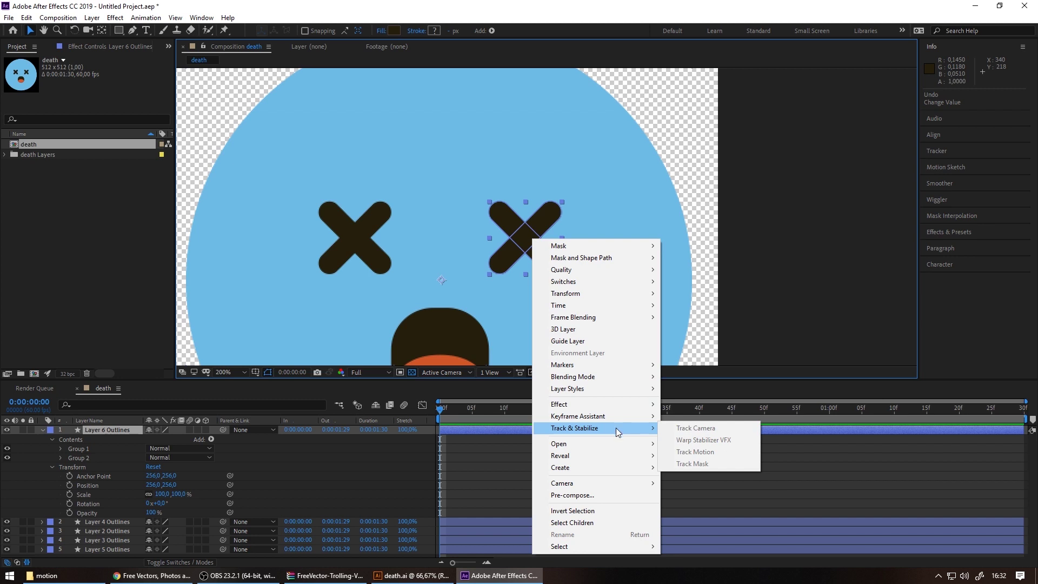
{"action": "mouse_move", "coordinate": [637, 294]}
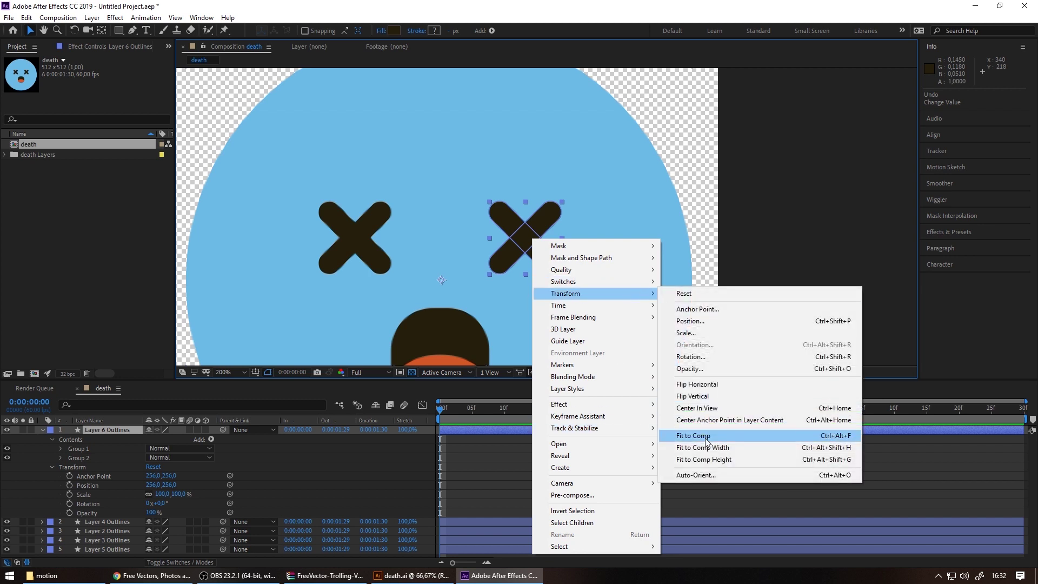
{"action": "left_click", "coordinate": [705, 421]}
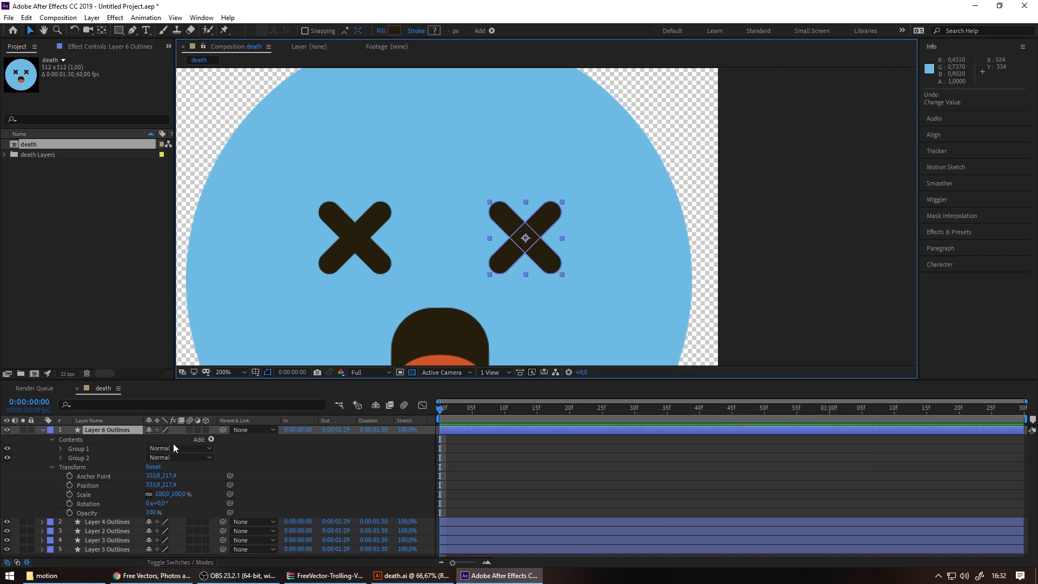
Test and undo a scale change, then set a 100% starting Scale keyframe on the right eye
{"action": "left_click", "coordinate": [43, 429]}
{"action": "left_click", "coordinate": [40, 457]}
{"action": "key", "text": "comma"}
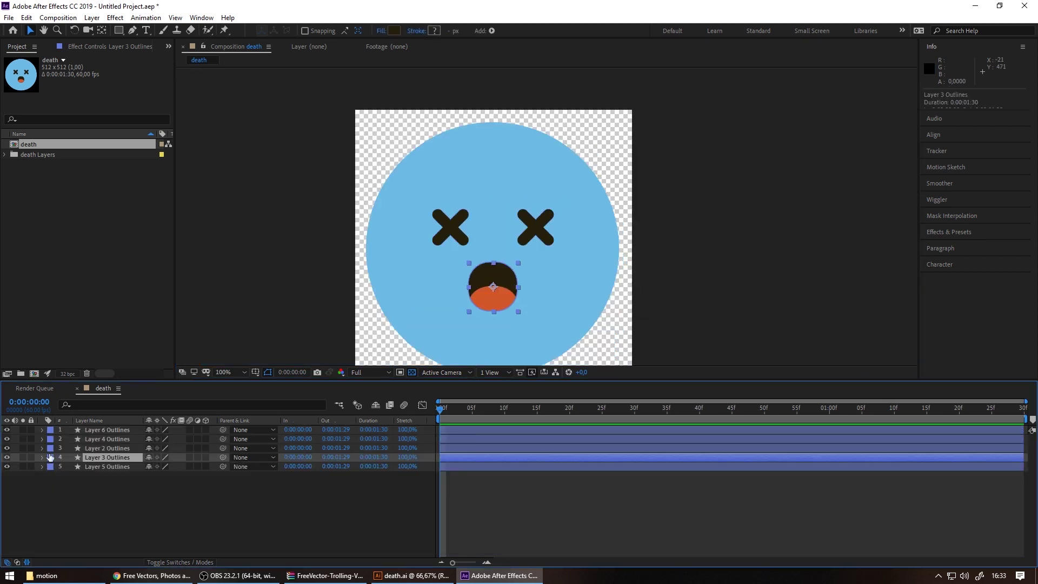
{"action": "left_click", "coordinate": [109, 429]}
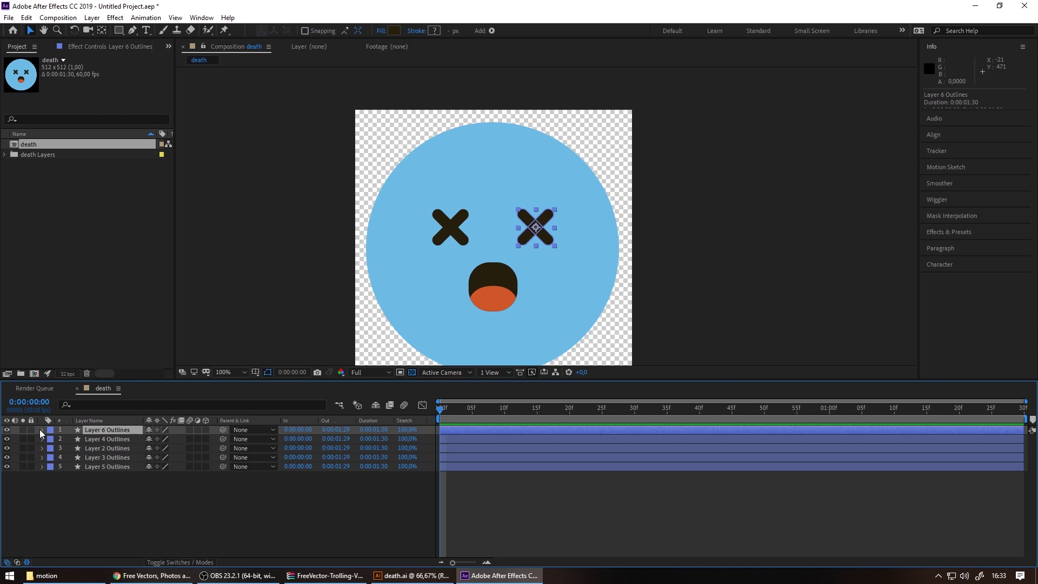
{"action": "left_click", "coordinate": [41, 430]}
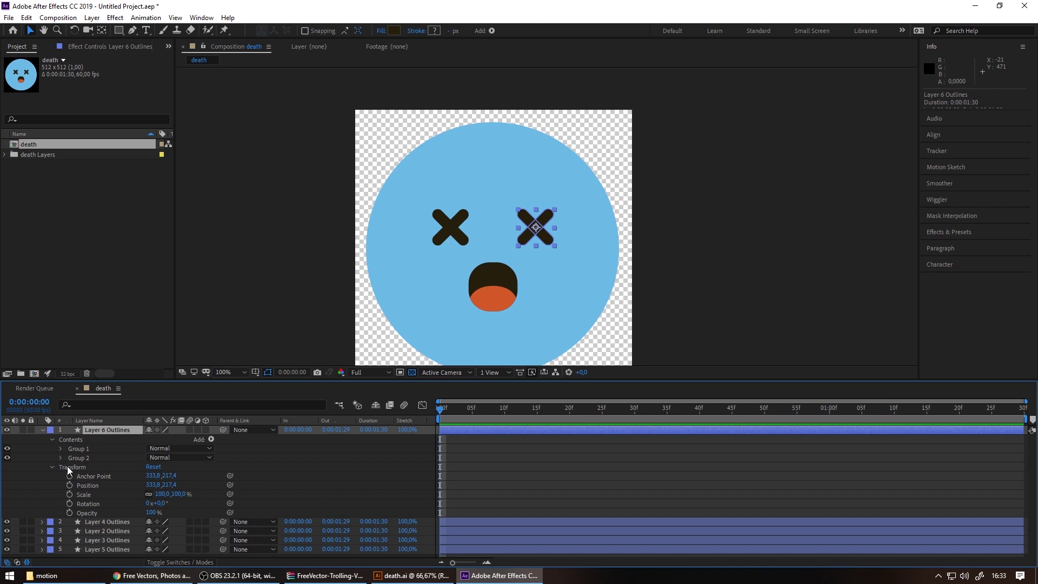
{"action": "mouse_move", "coordinate": [164, 498]}
{"action": "left_mouse_down"}
{"action": "mouse_move", "coordinate": [155, 498]}
{"action": "mouse_move", "coordinate": [197, 496]}
{"action": "left_mouse_up"}
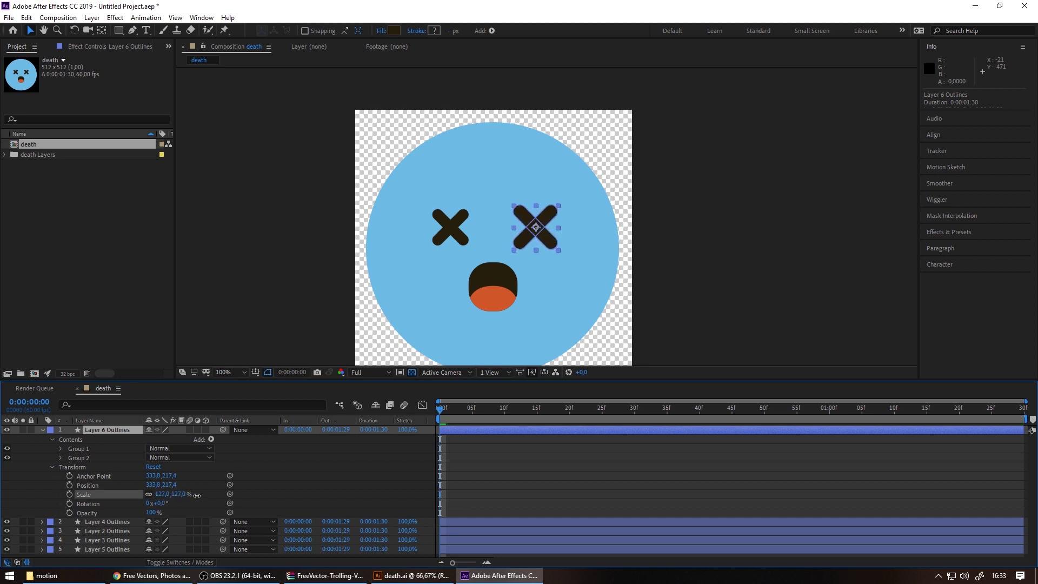
{"action": "key", "text": "ctrl+z"}
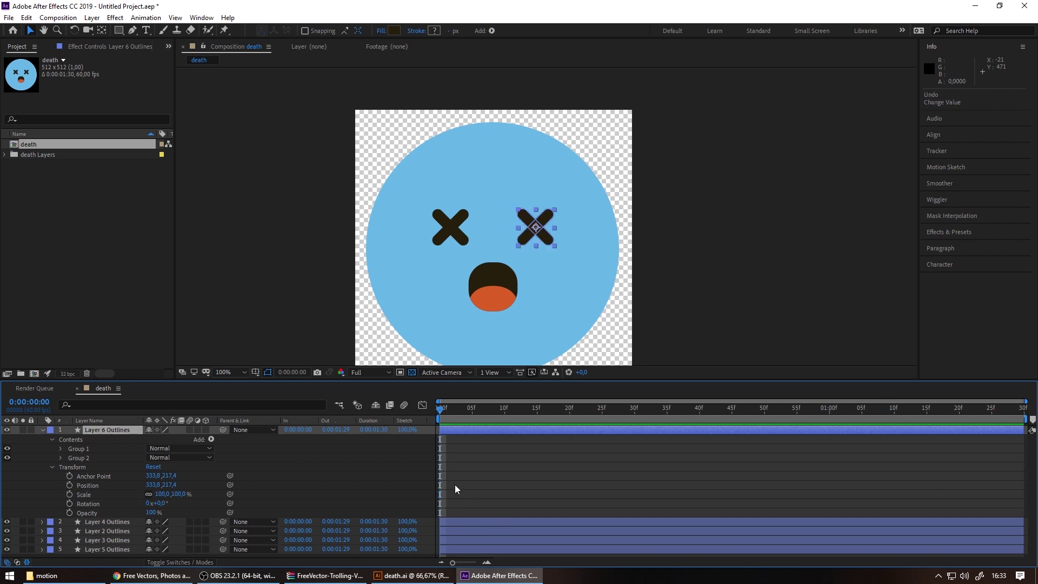
{"action": "left_click", "coordinate": [69, 495]}
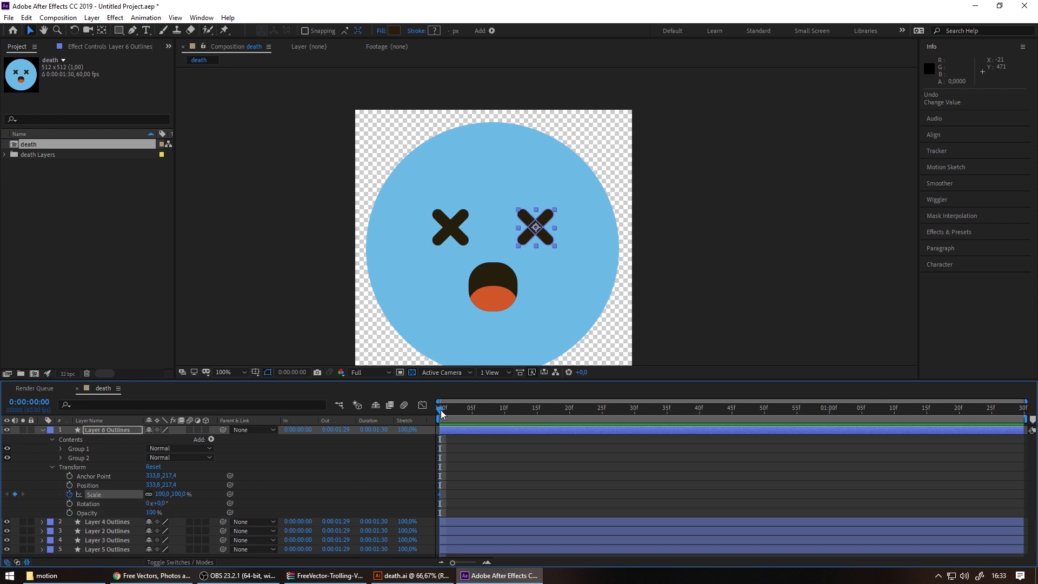
Add right-eye Scale keyframes at the last frame, frame 30 and one second, then preview
{"action": "left_click_drag", "start_coordinate": [441, 413], "coordinate": [1019, 414]}
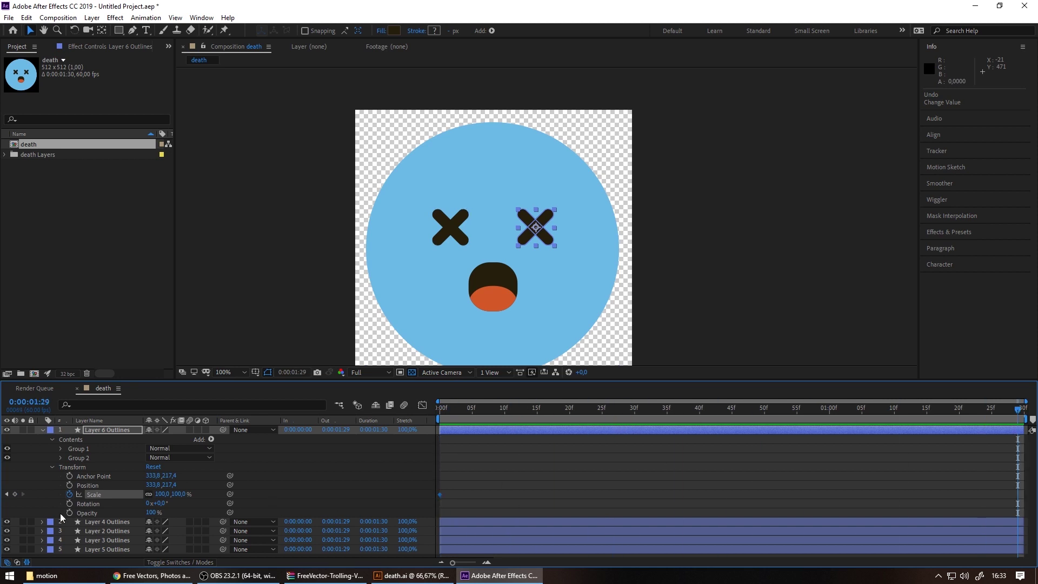
{"action": "left_click", "coordinate": [15, 494]}
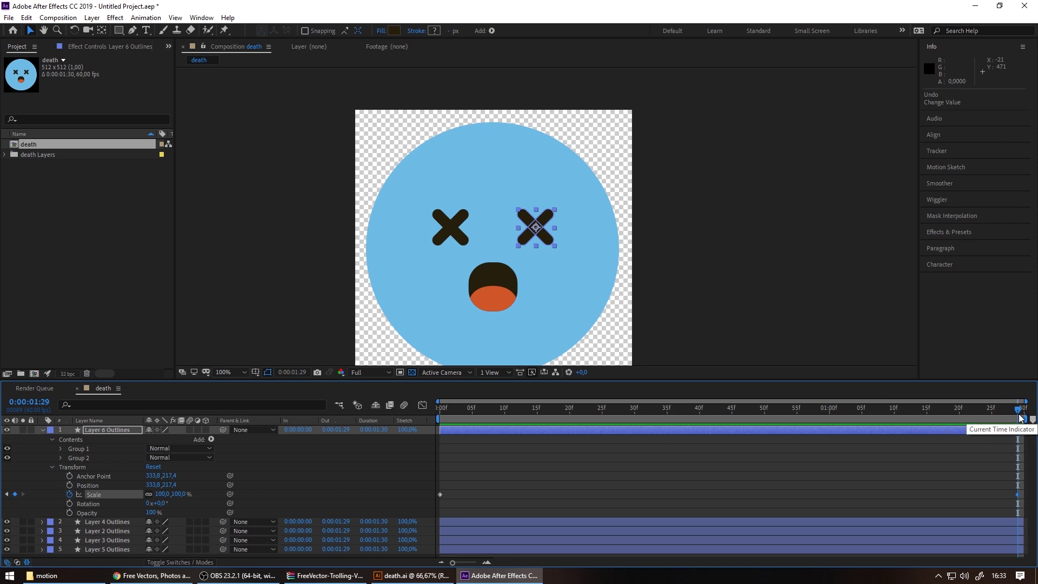
{"action": "mouse_move", "coordinate": [1018, 414]}
{"action": "left_mouse_down"}
{"action": "mouse_move", "coordinate": [568, 448]}
{"action": "mouse_move", "coordinate": [634, 446]}
{"action": "left_mouse_up"}
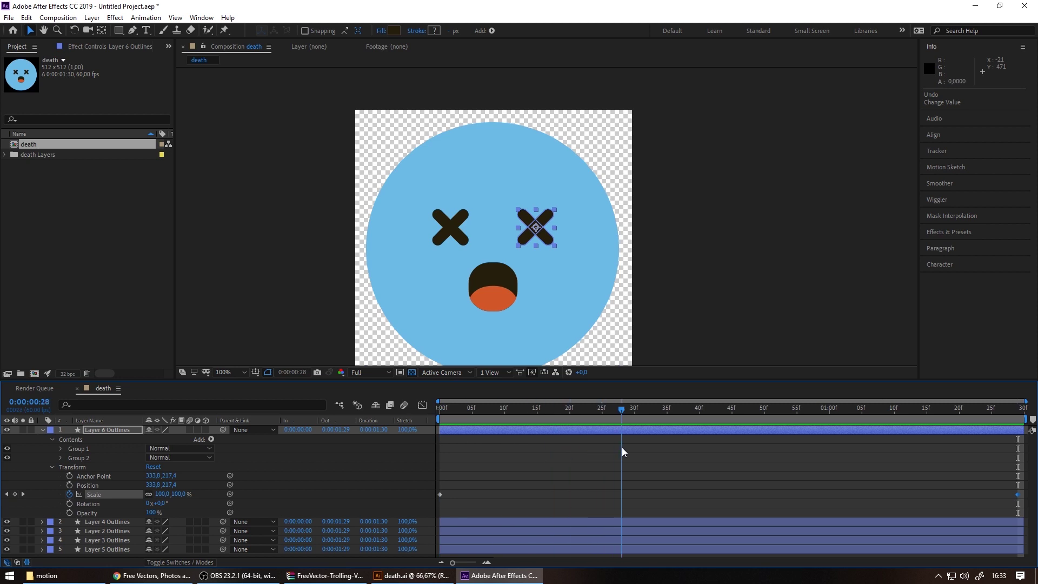
{"action": "left_click", "coordinate": [14, 494]}
{"action": "left_click_drag", "start_coordinate": [634, 412], "coordinate": [830, 422]}
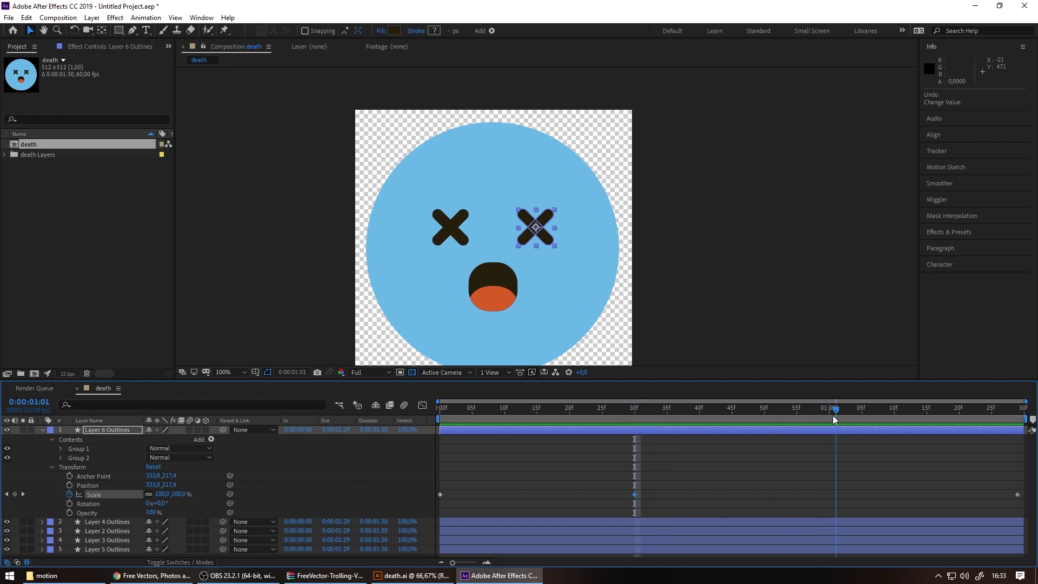
{"action": "left_click", "coordinate": [15, 494]}
{"action": "left_click", "coordinate": [15, 494]}
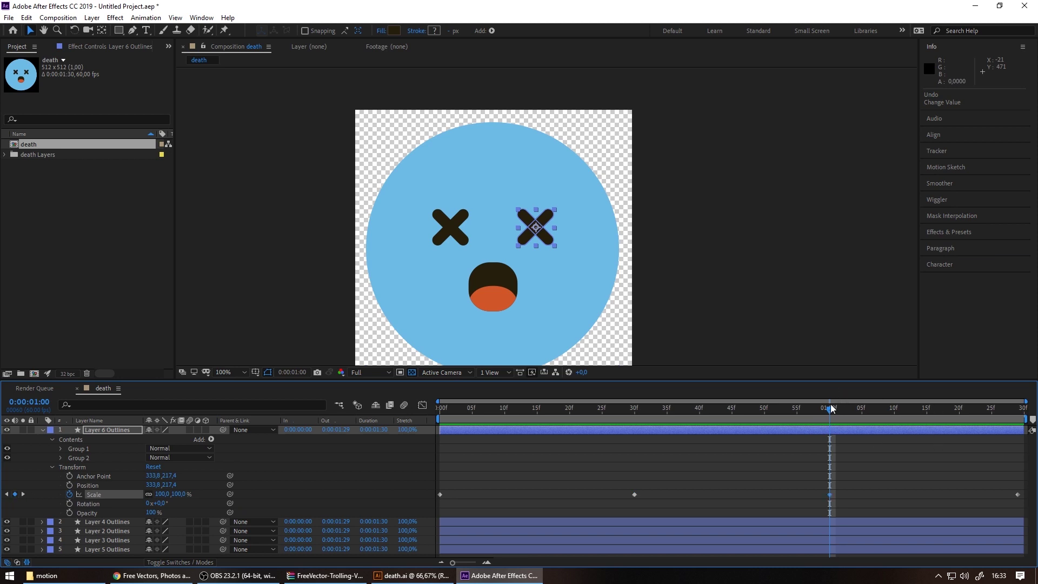
{"action": "left_click", "coordinate": [654, 409]}
{"action": "key", "text": "space"}
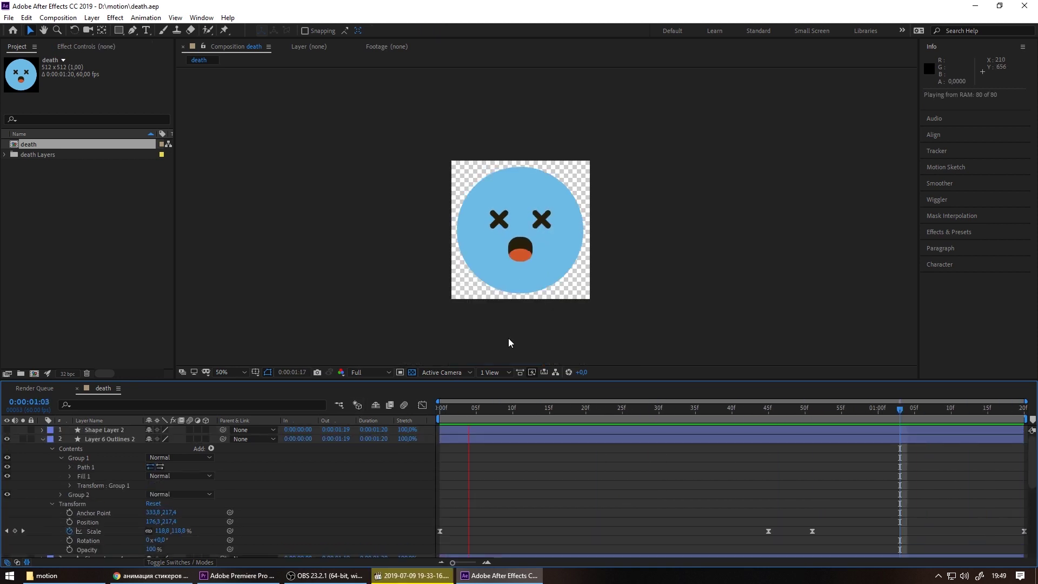
Collapse the eye and mouth layers, expand Shape Layer 2, and select Layer 6 Outlines 2
{"action": "left_click", "coordinate": [42, 439]}
{"action": "left_click", "coordinate": [43, 458]}
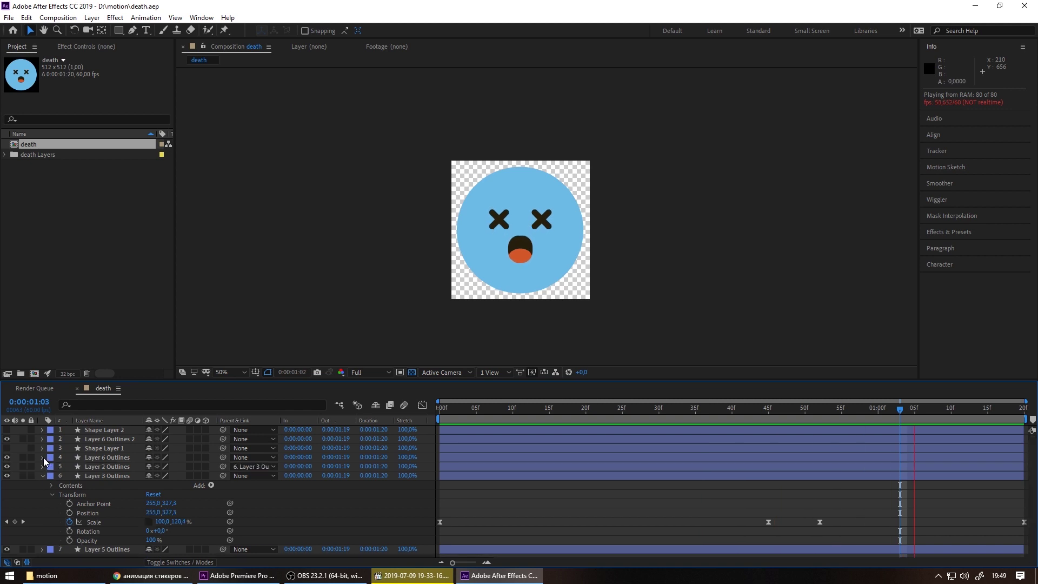
{"action": "left_click", "coordinate": [43, 475]}
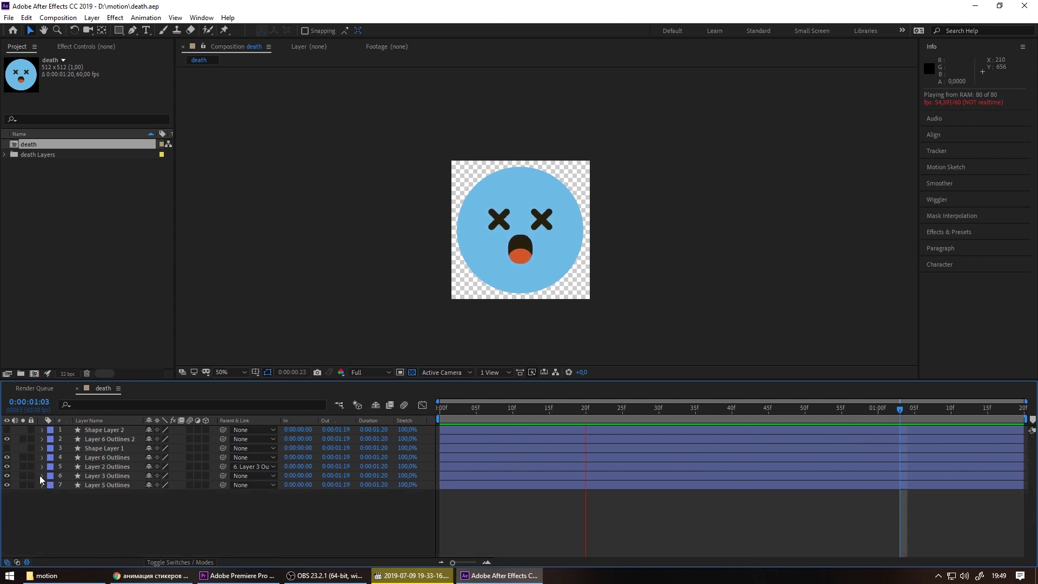
{"action": "left_click", "coordinate": [42, 430]}
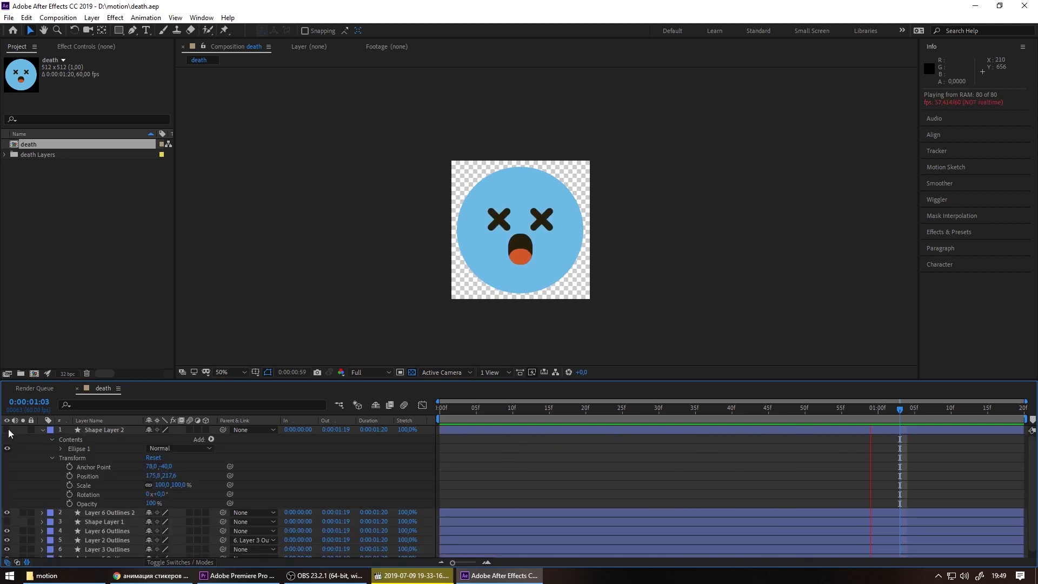
{"action": "scroll", "coordinate": [101, 459], "scroll_direction": "down", "scroll_amount": 1}
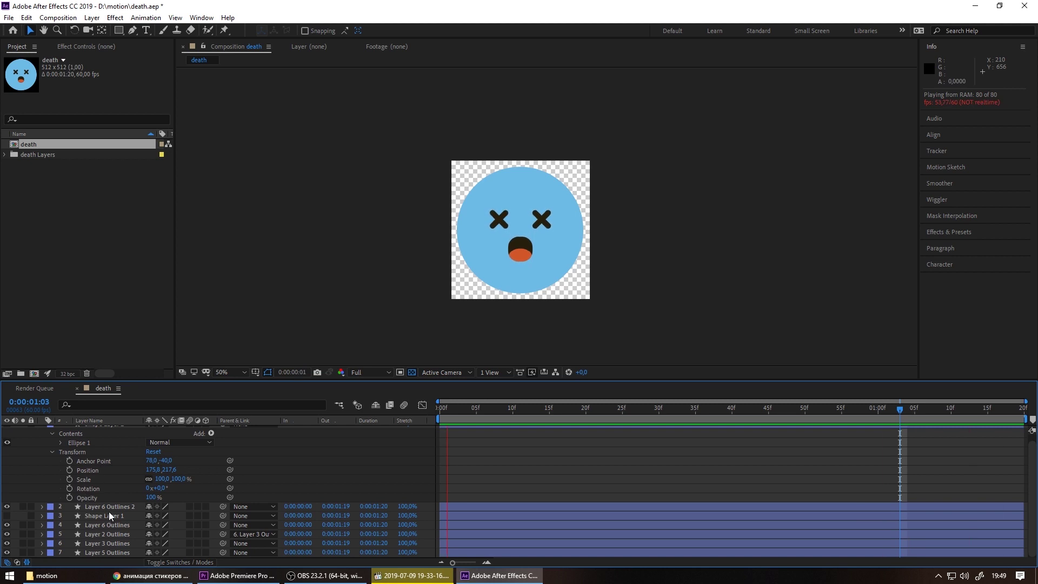
{"action": "left_click", "coordinate": [101, 504]}
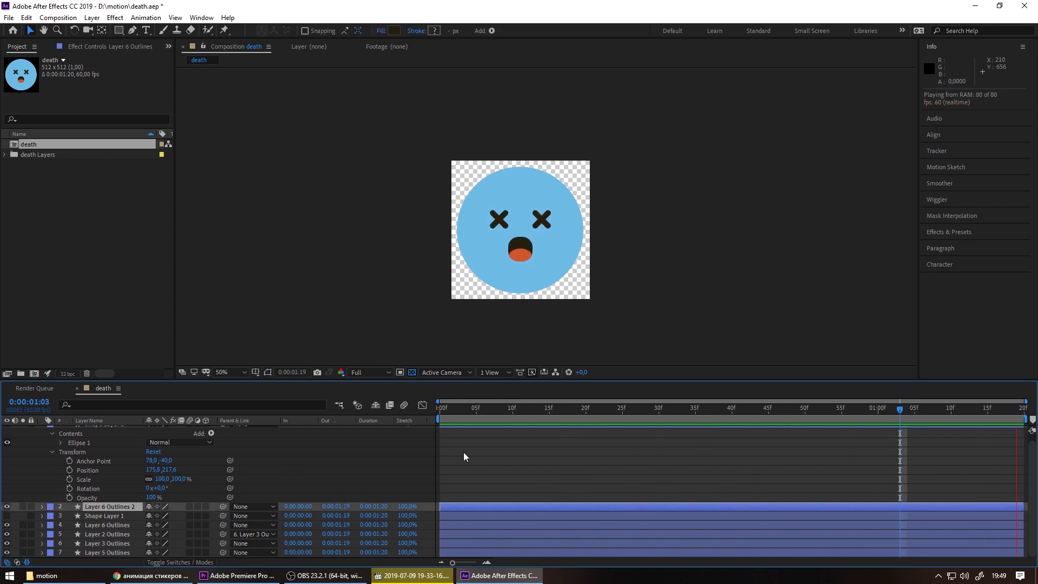
Stop the preview, show only the left eye's Scale property, and move to frame 45
{"action": "key", "text": "space"}
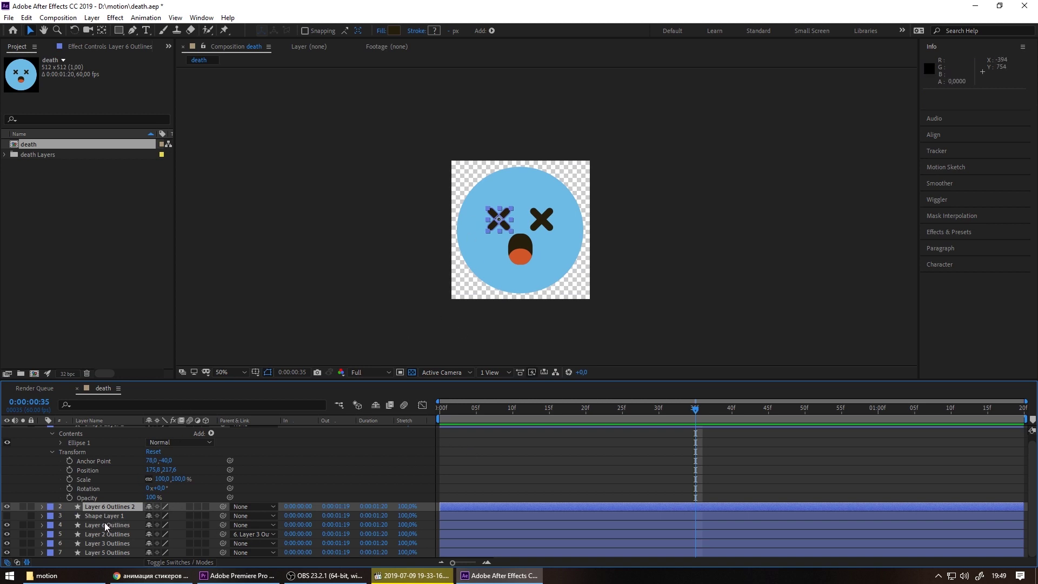
{"action": "left_click", "coordinate": [108, 524]}
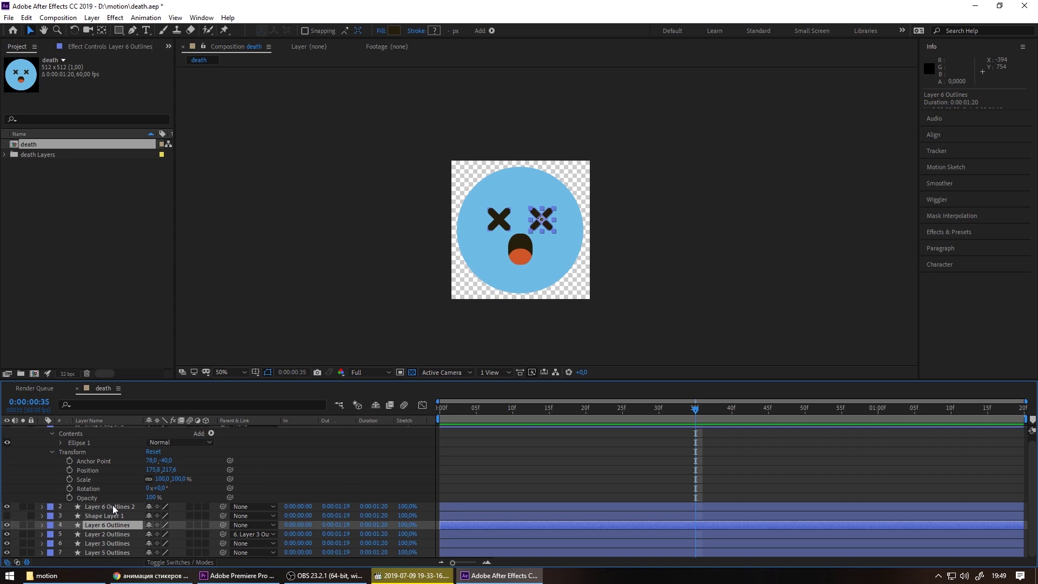
{"action": "left_click", "coordinate": [113, 508]}
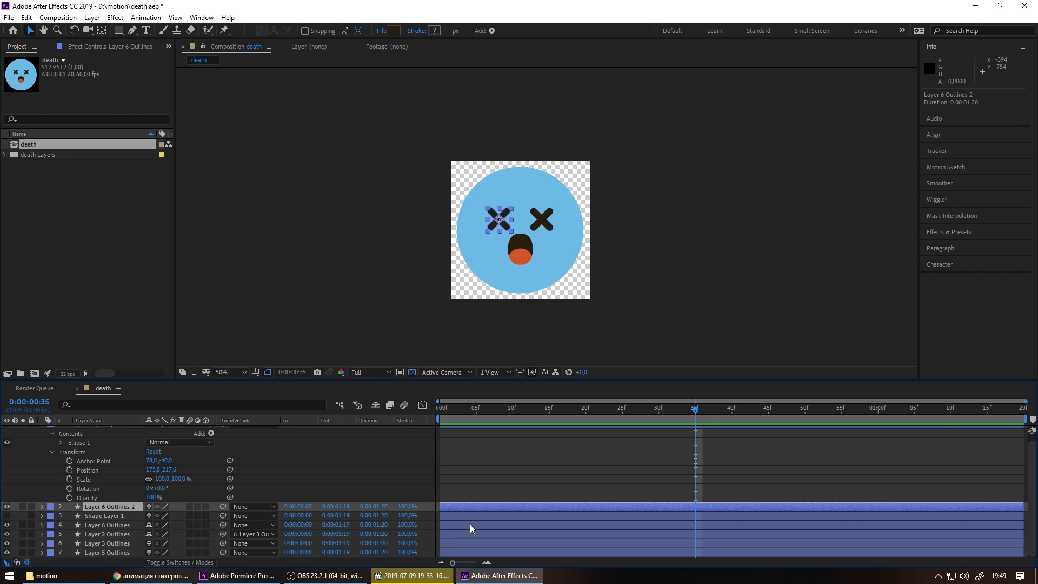
{"action": "key", "text": "s"}
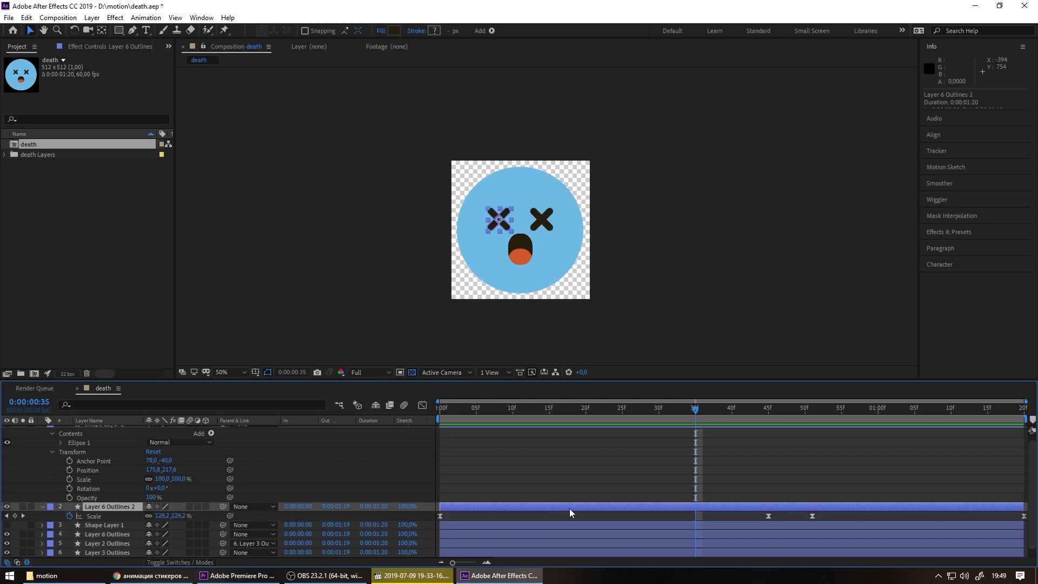
{"action": "mouse_move", "coordinate": [694, 412]}
{"action": "left_mouse_down"}
{"action": "mouse_move", "coordinate": [422, 453]}
{"action": "mouse_move", "coordinate": [771, 454]}
{"action": "left_mouse_up"}
{"action": "left_click_drag", "start_coordinate": [772, 454], "coordinate": [815, 457]}
{"action": "left_click_drag", "start_coordinate": [813, 454], "coordinate": [768, 456]}
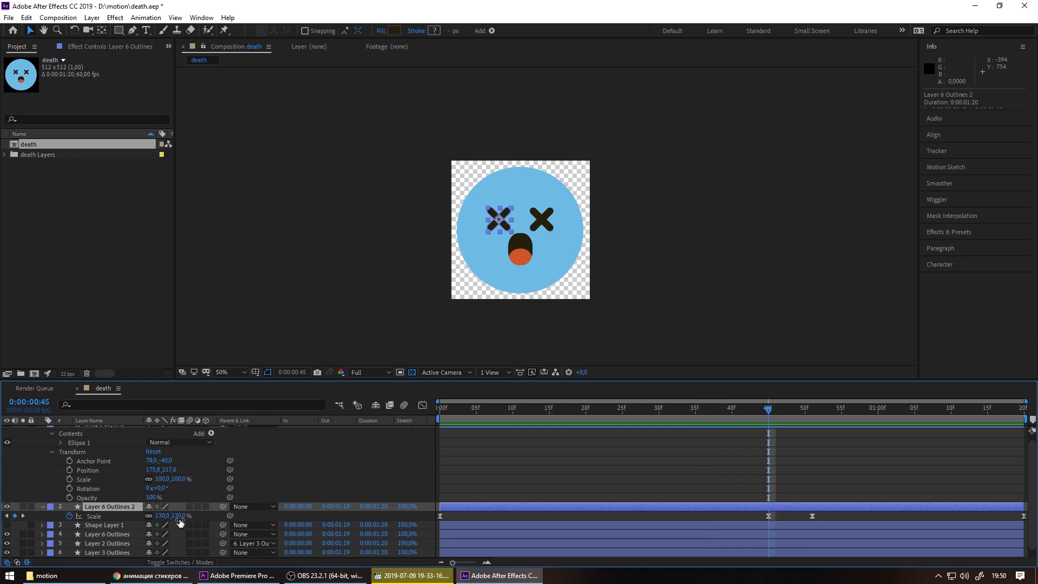
Replace the 45f Scale keyframe with a linear 130% keyframe and preview the pulse
{"action": "left_click", "coordinate": [767, 516]}
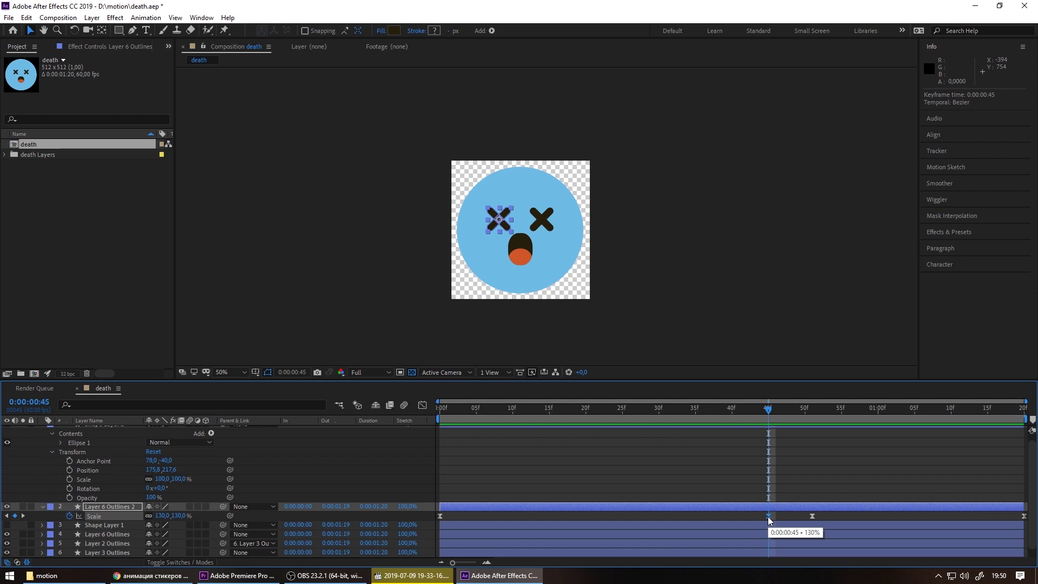
{"action": "key", "text": "Delete"}
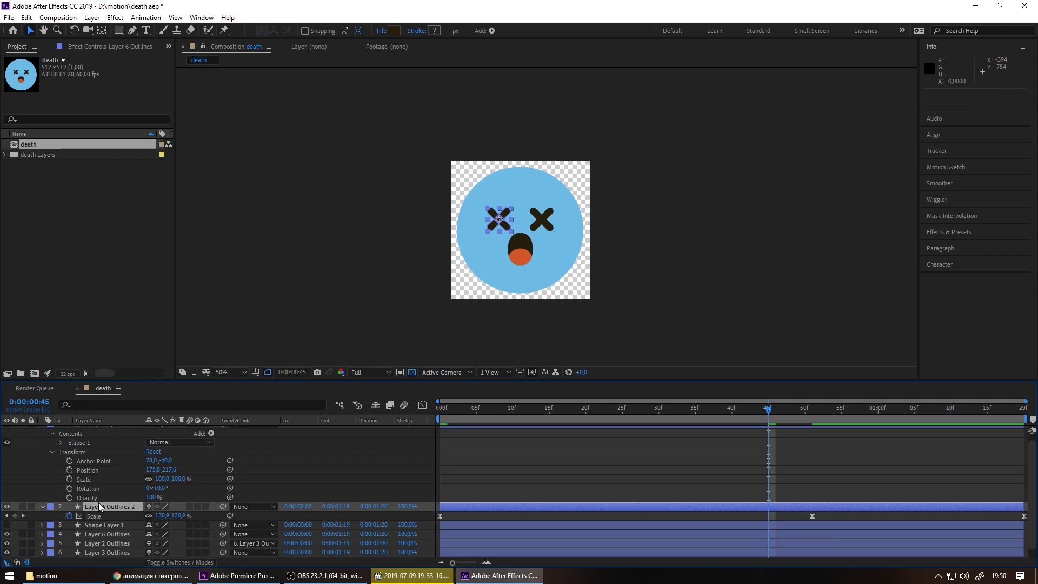
{"action": "left_click", "coordinate": [16, 516]}
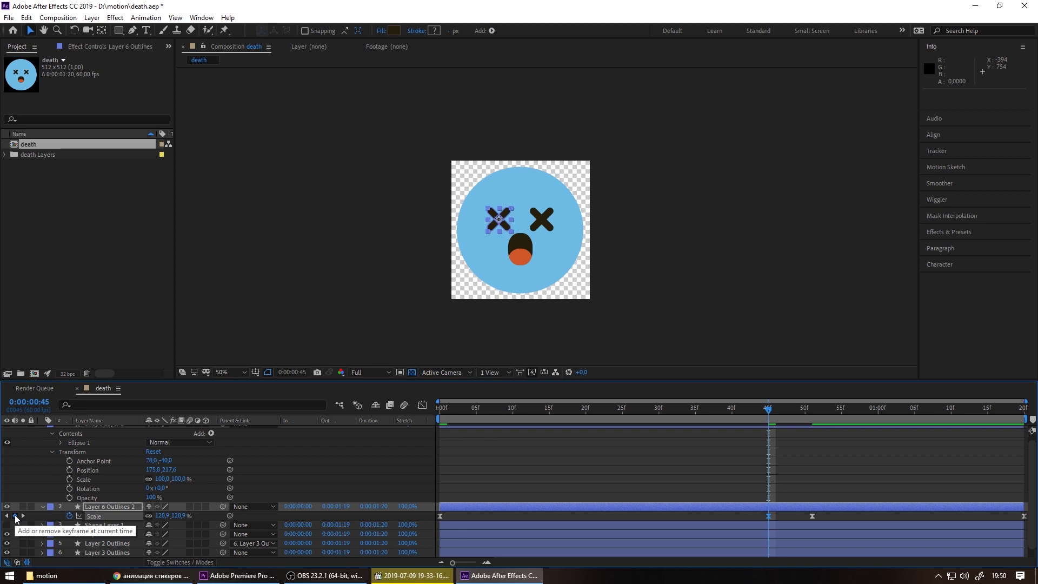
{"action": "left_click", "coordinate": [178, 515]}
{"action": "type", "text": "130"}
{"action": "key", "text": "Return"}
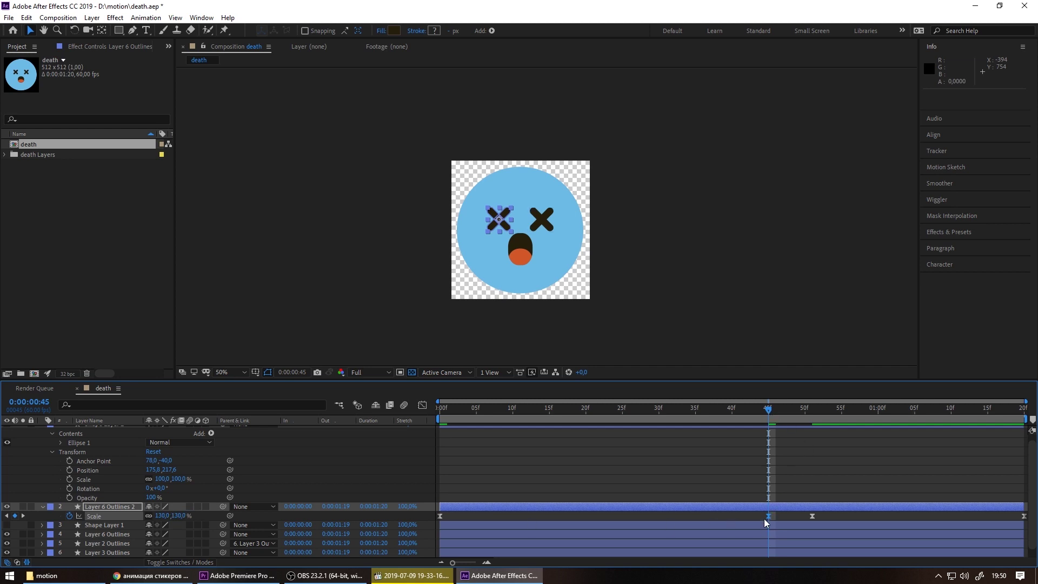
{"action": "mouse_move", "coordinate": [770, 518]}
{"action": "left_click", "coordinate": [768, 516], "text": "ctrl"}
{"action": "key", "text": "space"}
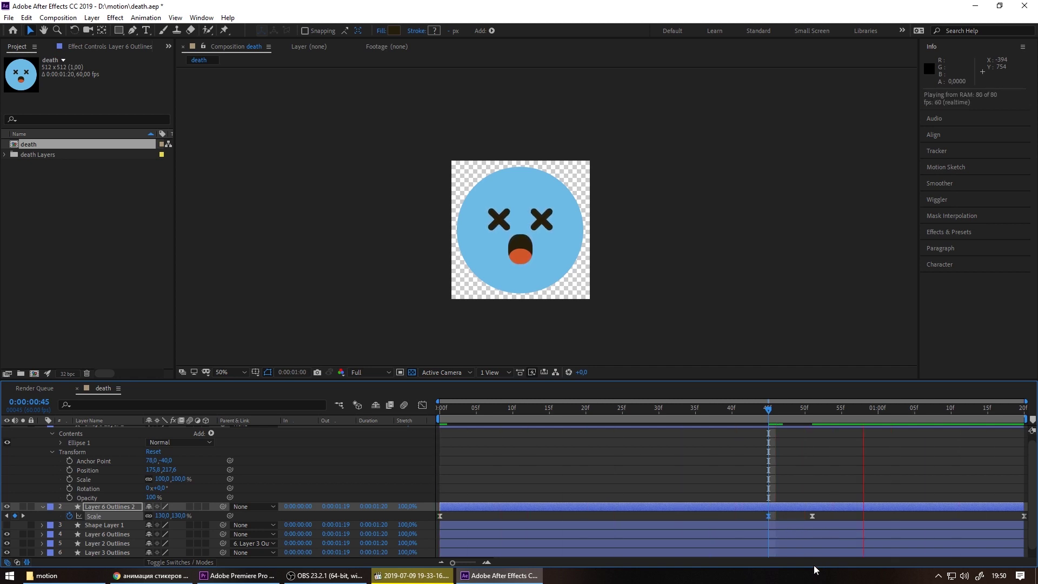
{"action": "left_click_drag", "start_coordinate": [745, 420], "coordinate": [819, 424]}
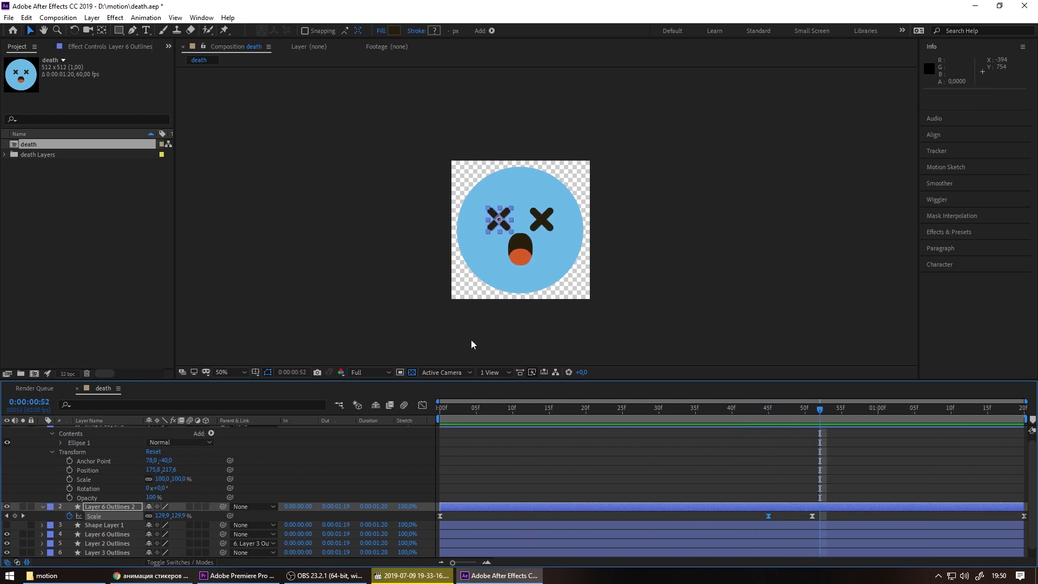
{"action": "left_click", "coordinate": [520, 245]}
{"action": "scroll", "coordinate": [182, 506], "scroll_direction": "down", "scroll_amount": 1}
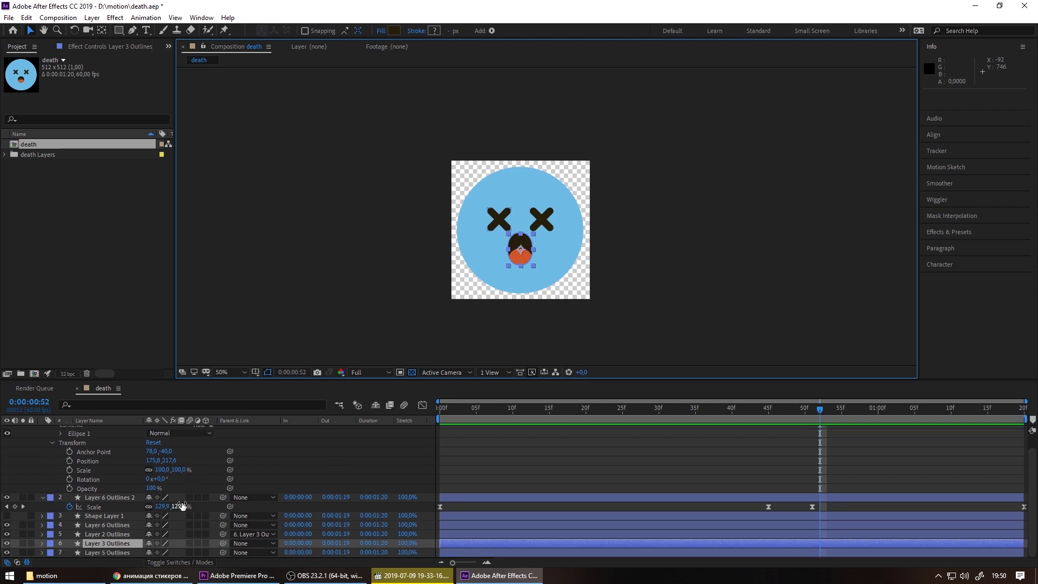
{"action": "scroll", "coordinate": [106, 476], "scroll_direction": "down", "scroll_amount": 1}
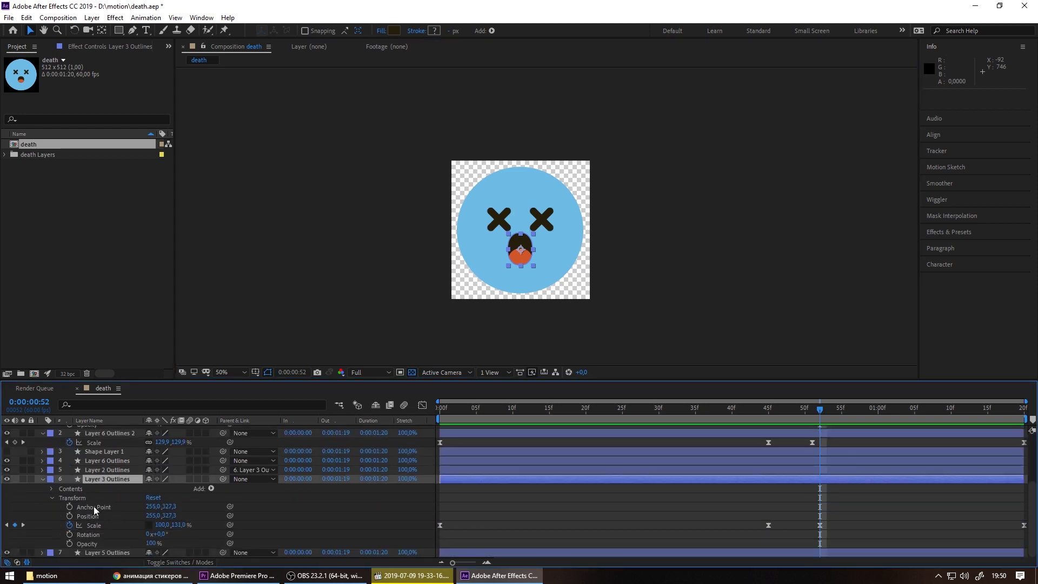
{"action": "left_click", "coordinate": [105, 553]}
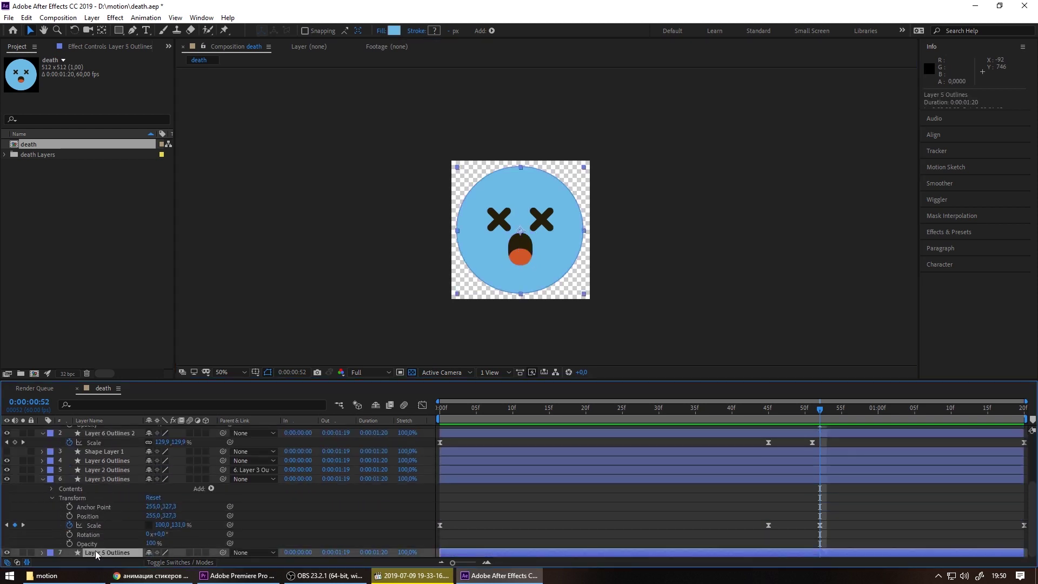
{"action": "left_click", "coordinate": [106, 469]}
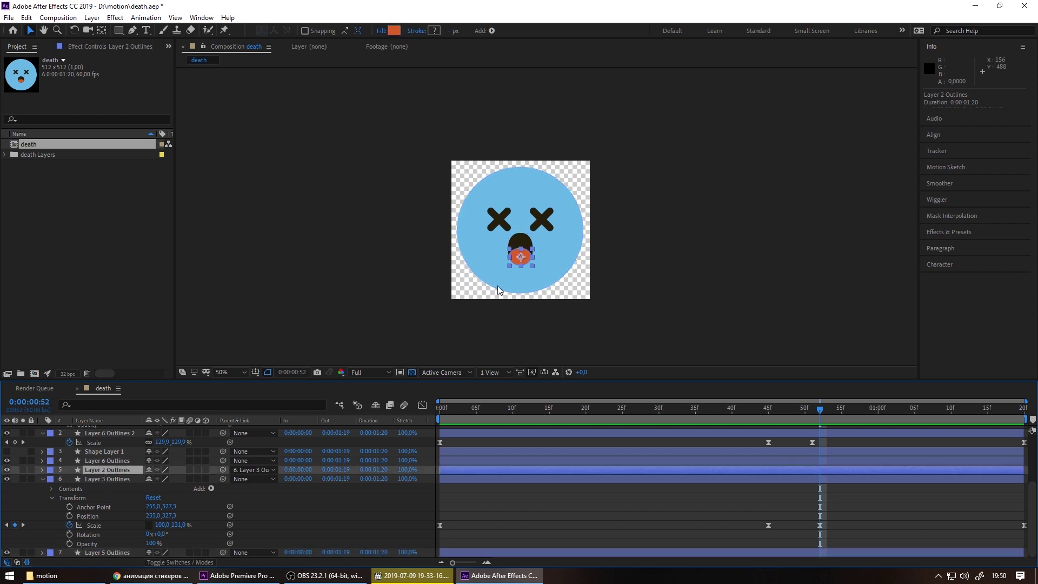
{"action": "left_click", "coordinate": [122, 480]}
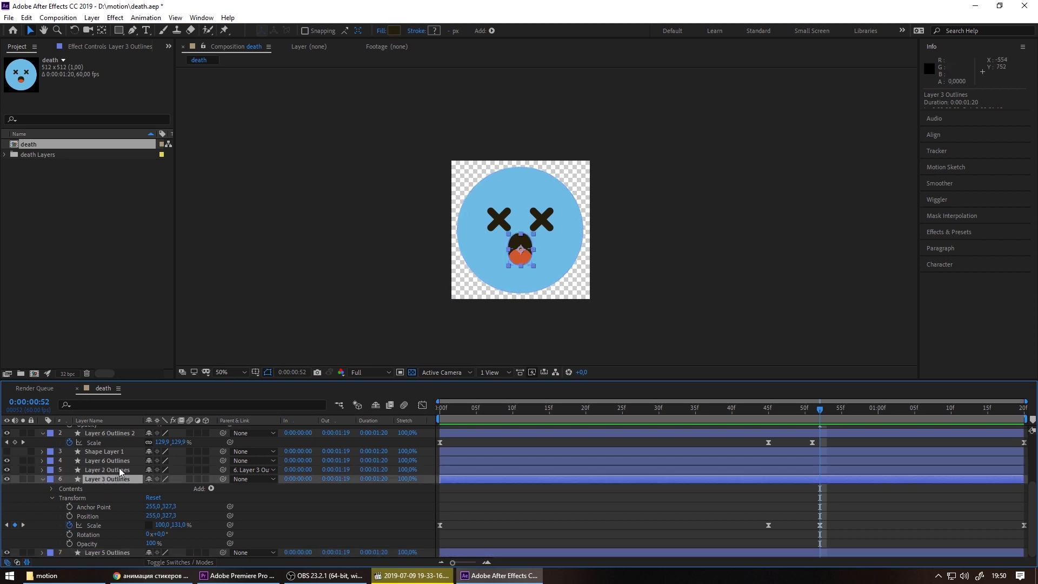
{"action": "left_click", "coordinate": [120, 470]}
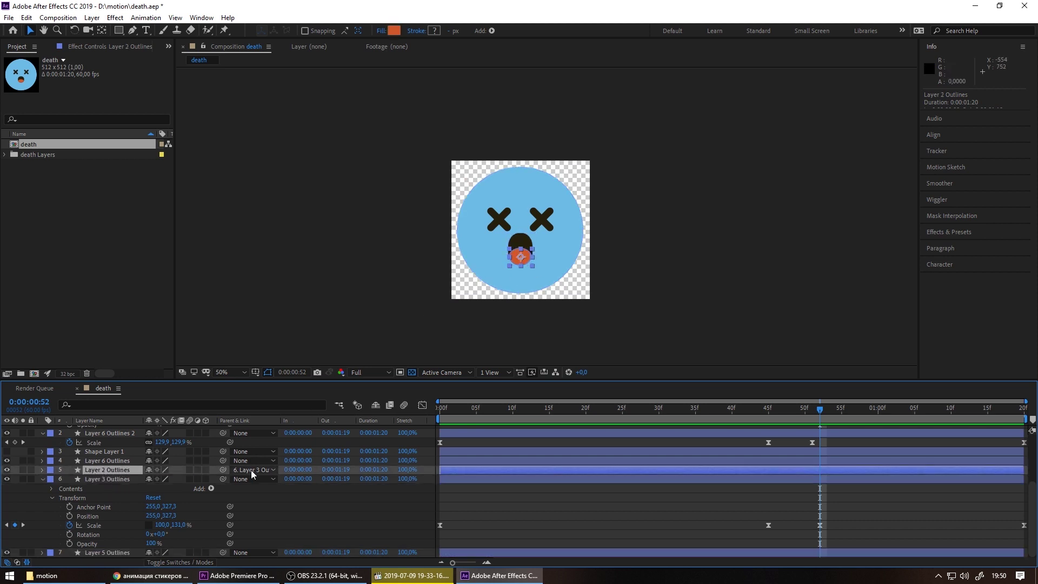
{"action": "left_click", "coordinate": [115, 480]}
{"action": "left_click", "coordinate": [115, 470]}
{"action": "left_click", "coordinate": [108, 480]}
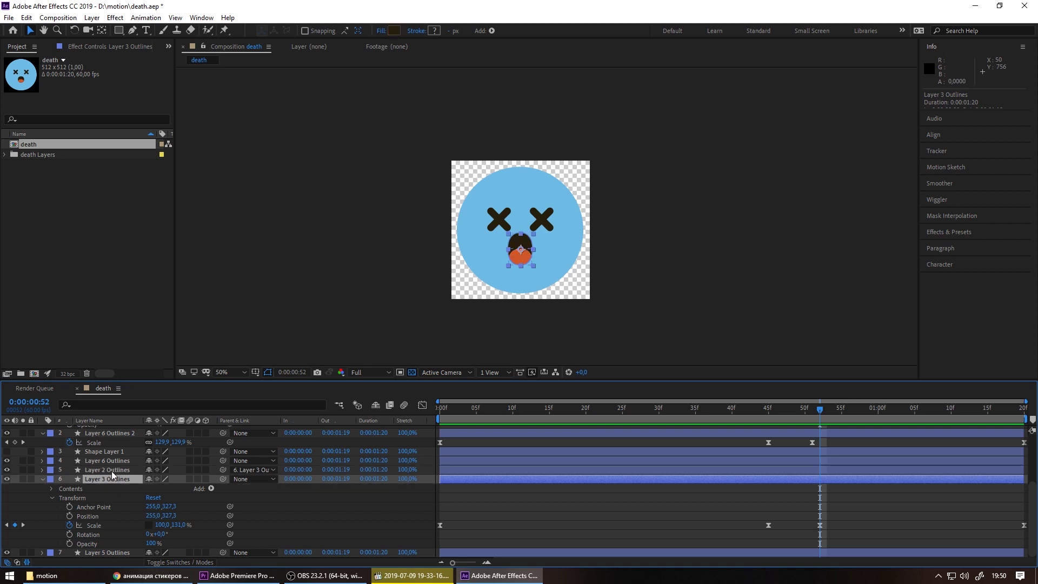
{"action": "left_click", "coordinate": [111, 470]}
{"action": "left_click_drag", "start_coordinate": [223, 470], "coordinate": [113, 483]}
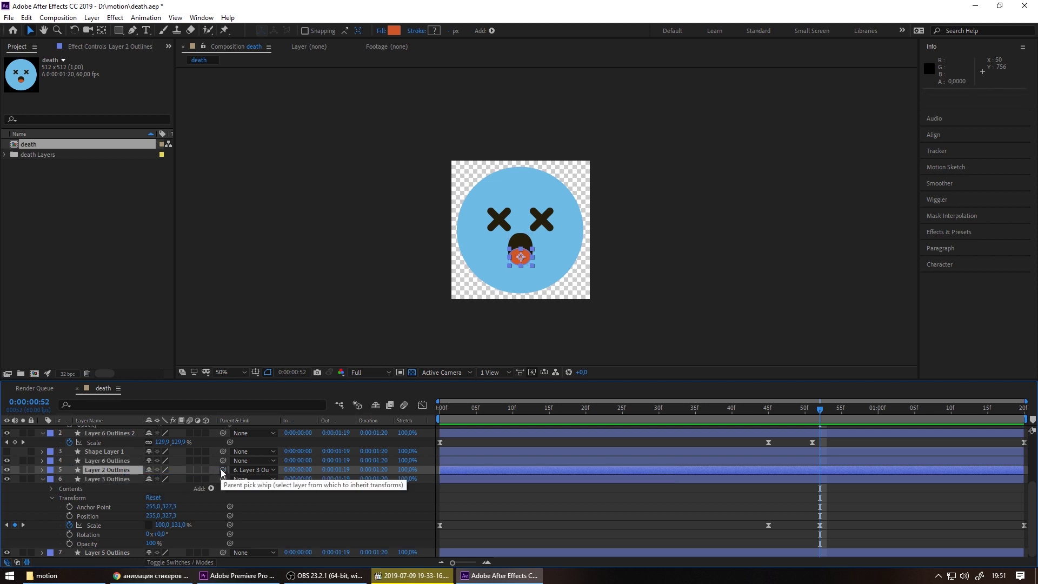
{"action": "key", "text": "space"}
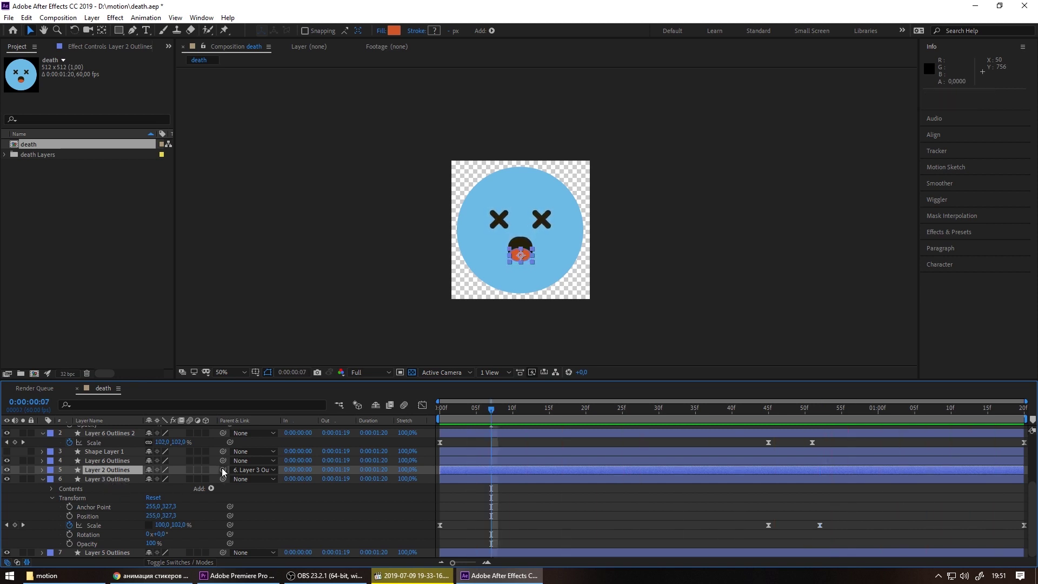
{"action": "left_click", "coordinate": [264, 471]}
{"action": "left_click", "coordinate": [248, 370]}
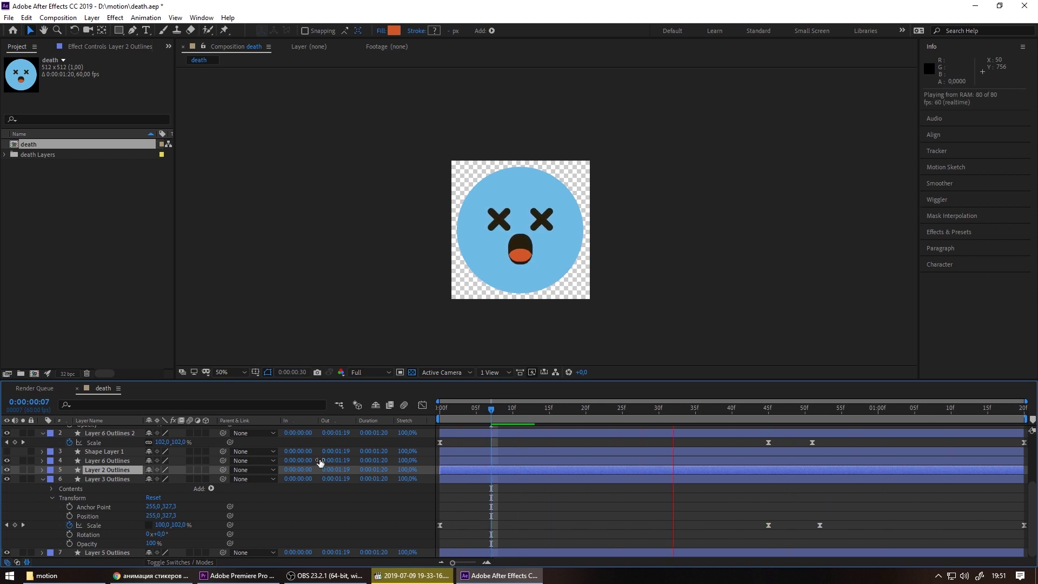
{"action": "left_click_drag", "start_coordinate": [223, 470], "coordinate": [128, 481]}
{"action": "key", "text": "space"}
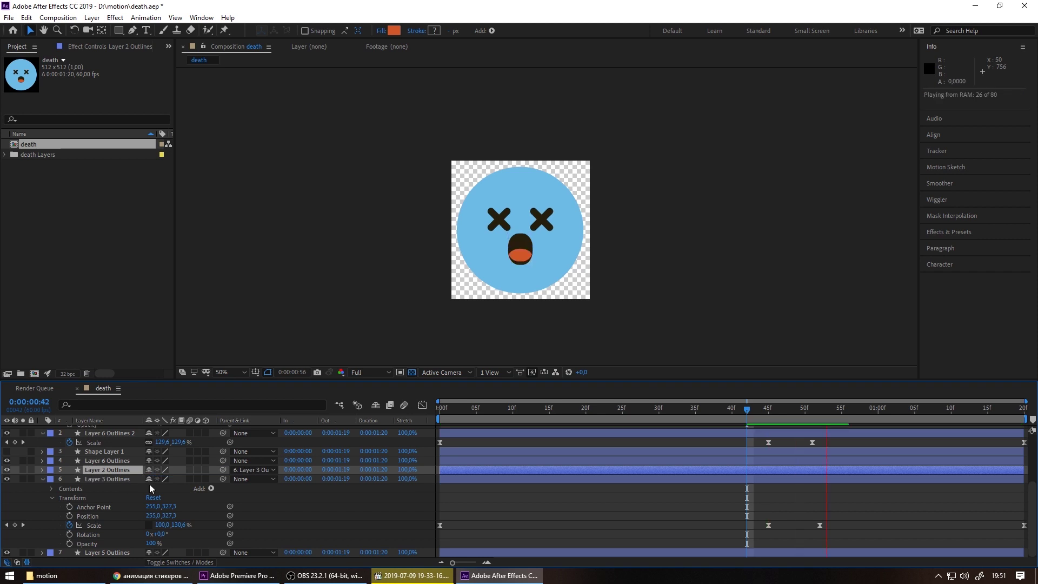
{"action": "key", "text": "space"}
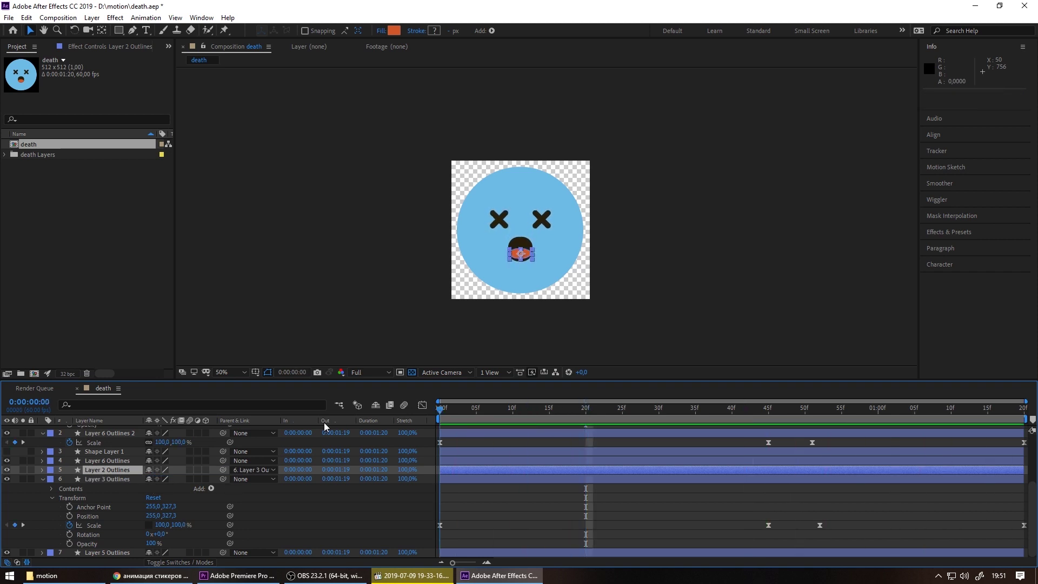
Play and scrub the animation to review the pulse around frames 45–52
{"action": "key", "text": "Home"}
{"action": "key", "text": "space"}
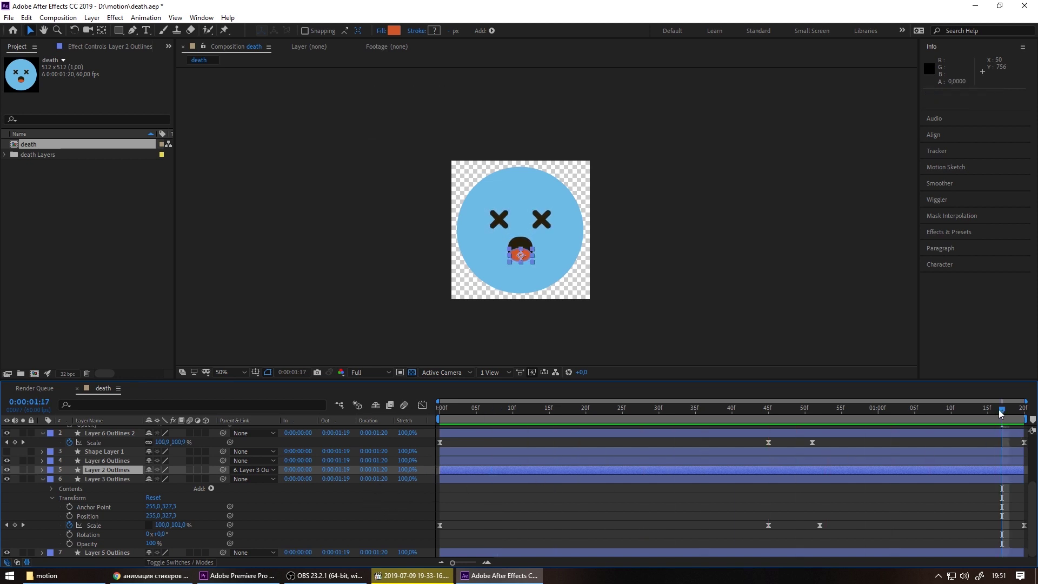
{"action": "key", "text": "space"}
{"action": "left_click_drag", "start_coordinate": [469, 409], "coordinate": [771, 457]}
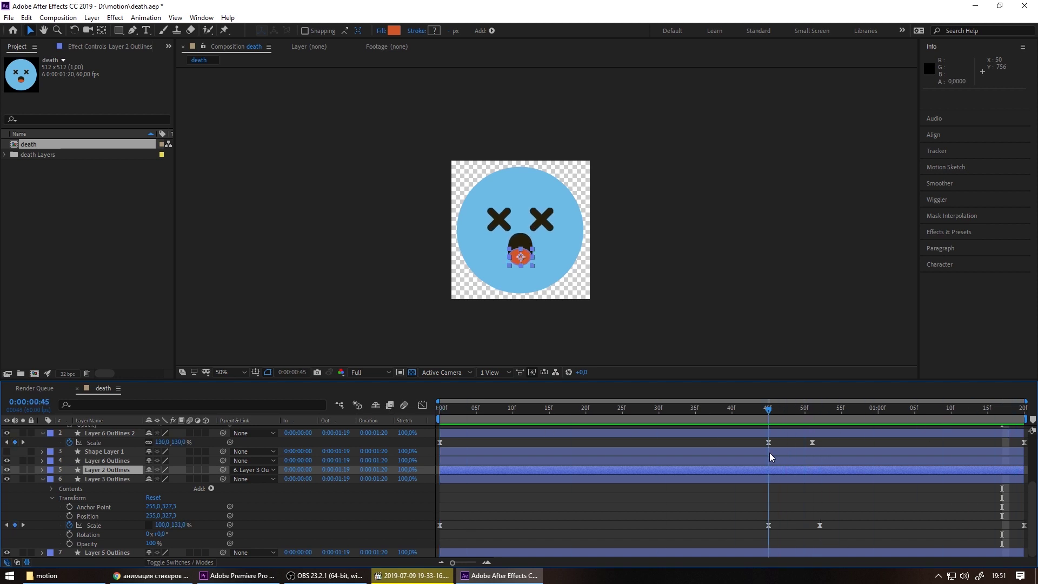
{"action": "mouse_move", "coordinate": [771, 457]}
{"action": "left_mouse_down"}
{"action": "mouse_move", "coordinate": [821, 456]}
{"action": "mouse_move", "coordinate": [768, 456]}
{"action": "left_mouse_up"}
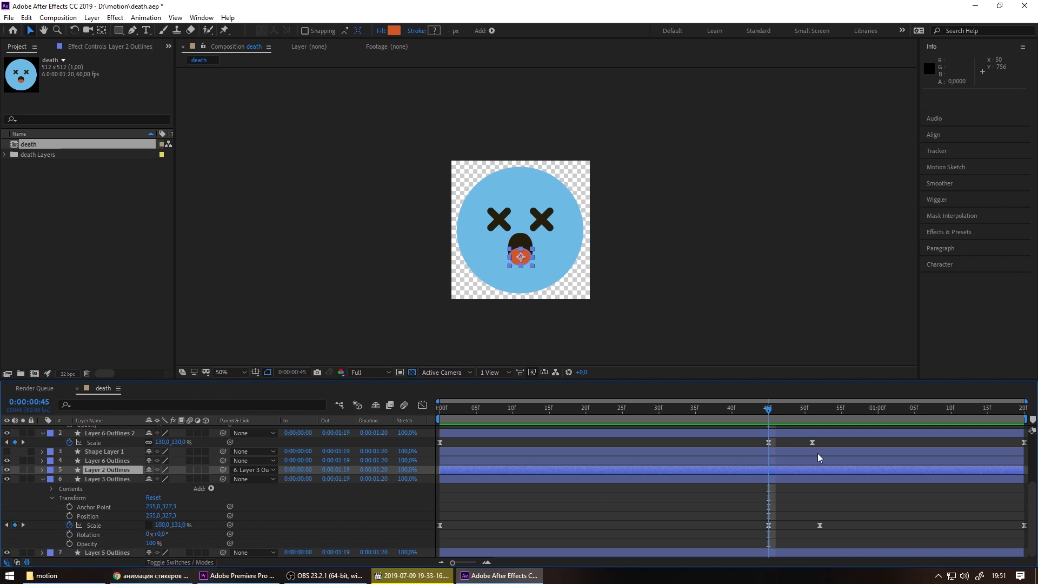
{"action": "mouse_move", "coordinate": [770, 409]}
{"action": "left_mouse_down"}
{"action": "mouse_move", "coordinate": [820, 413]}
{"action": "mouse_move", "coordinate": [770, 424]}
{"action": "mouse_move", "coordinate": [789, 432]}
{"action": "mouse_move", "coordinate": [770, 434]}
{"action": "left_mouse_up"}
{"action": "key", "text": "space"}
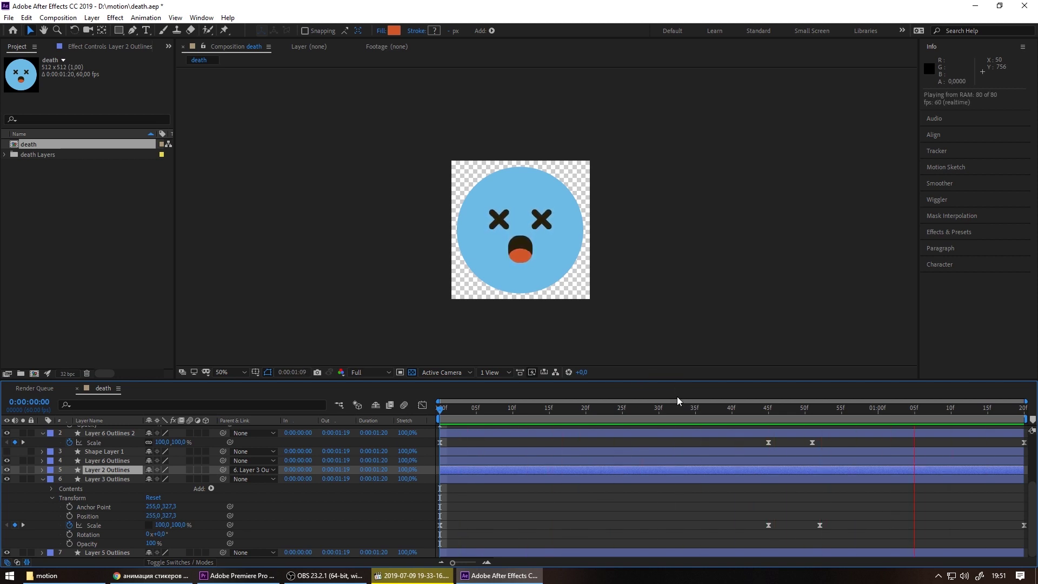
{"action": "key", "text": "space"}
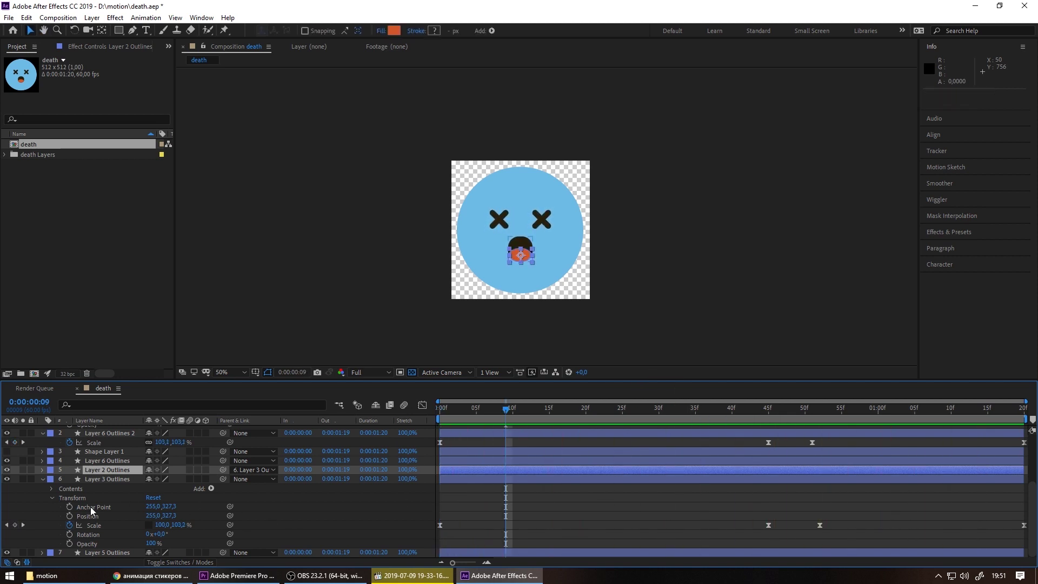
Collapse the Layer 3 Outlines and Shape Layer 2 properties
{"action": "left_click", "coordinate": [42, 479]}
{"action": "scroll", "coordinate": [65, 516], "scroll_direction": "up", "scroll_amount": 2}
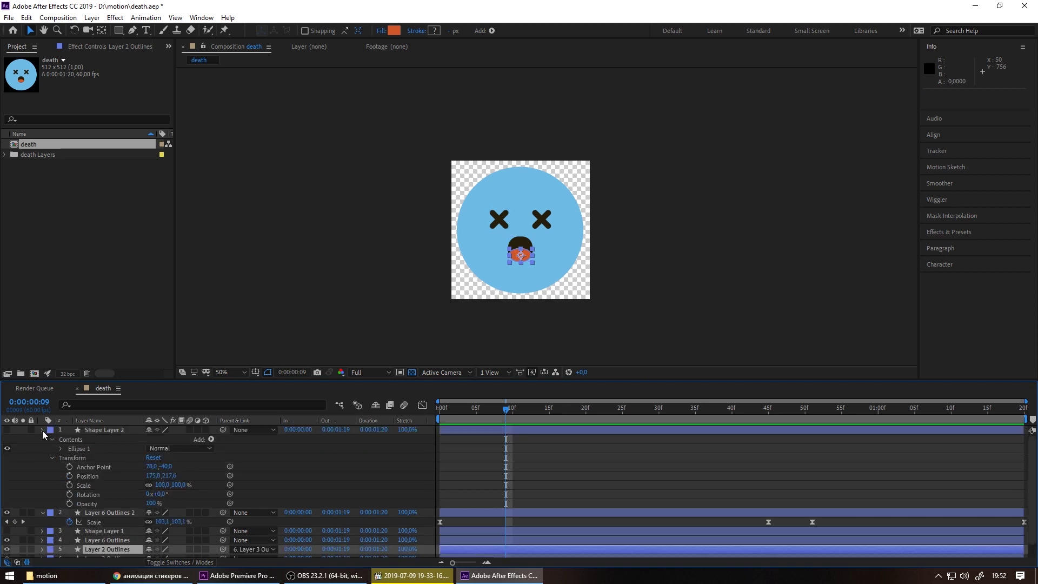
{"action": "left_click", "coordinate": [42, 430]}
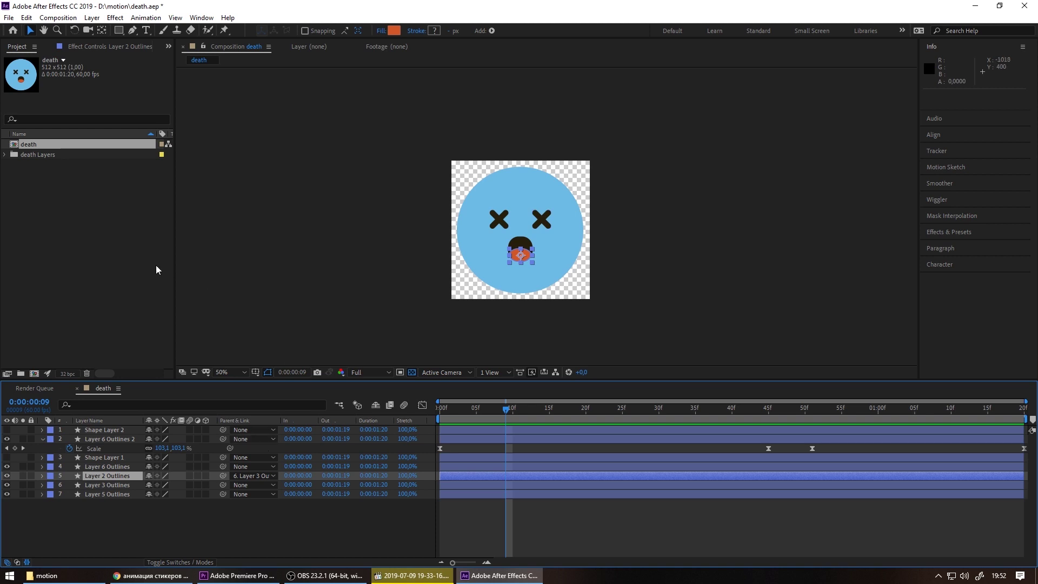